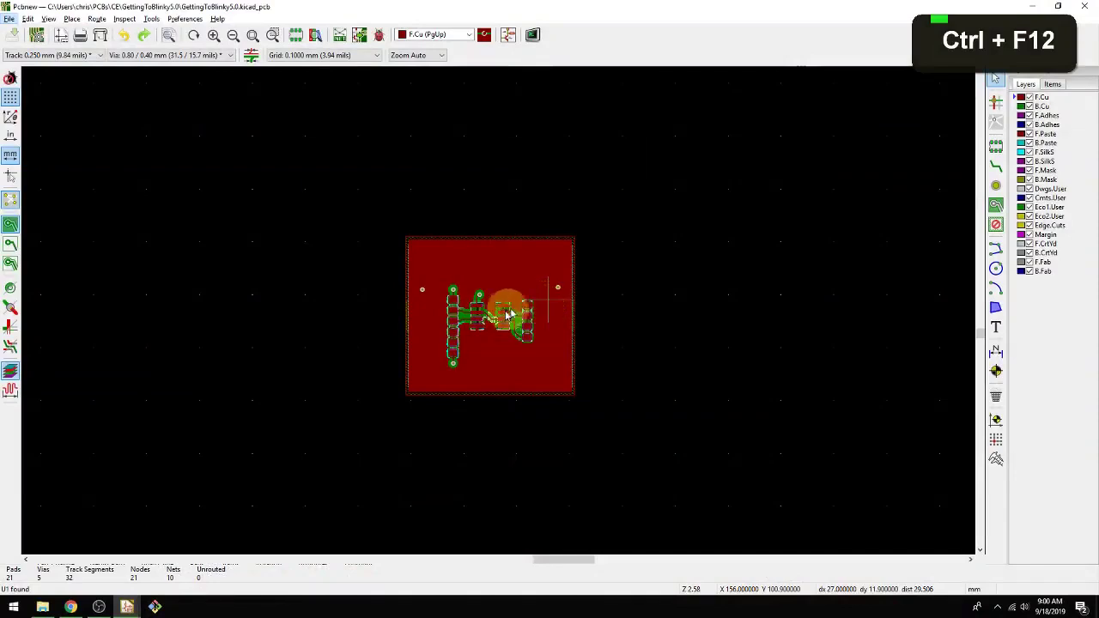
- Zoom in and pan so the footprints and their reference labels are shown up close
{"action": "scroll", "coordinate": [503, 314], "scroll_direction": "down", "scroll_amount": 1}
{"action": "middle_click", "coordinate": [523, 306]}
{"action": "middle_click", "coordinate": [376, 327]}
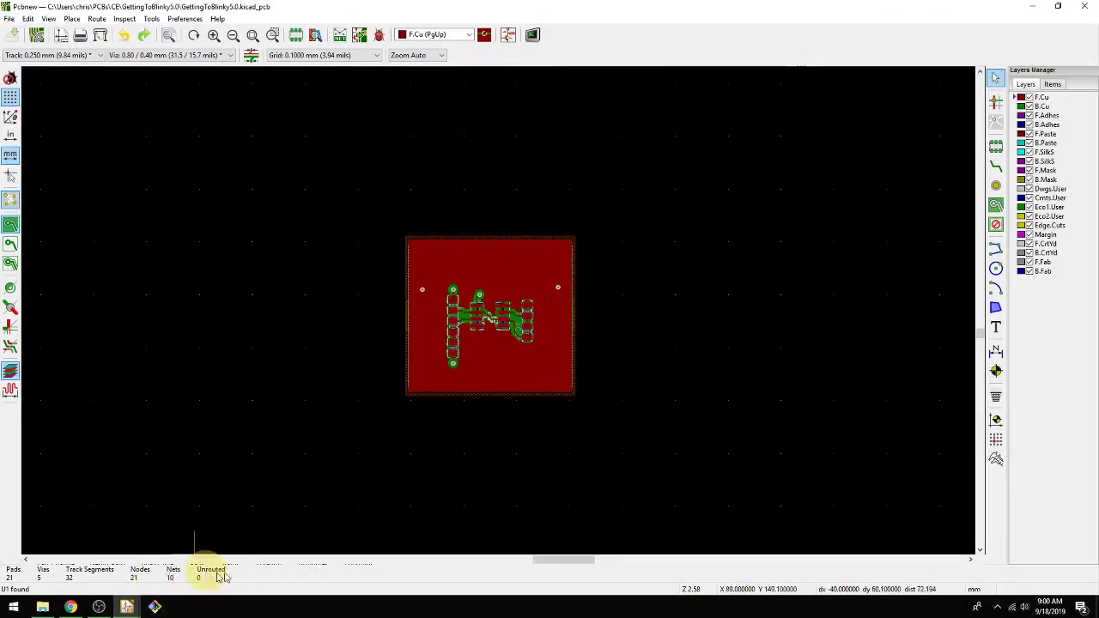
{"action": "scroll", "coordinate": [498, 311], "scroll_direction": "down", "scroll_amount": 3}
{"action": "scroll", "coordinate": [498, 314], "scroll_direction": "up", "scroll_amount": 6}
{"action": "middle_click_drag", "start_coordinate": [498, 313], "coordinate": [509, 404]}
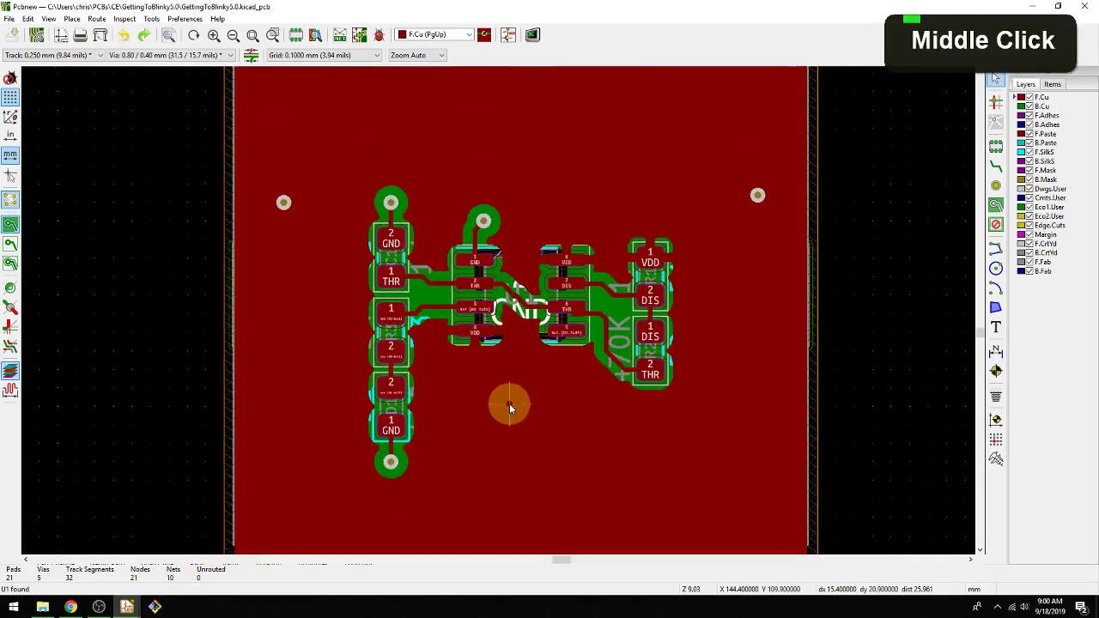
{"action": "scroll", "coordinate": [510, 404], "scroll_direction": "down", "scroll_amount": 3}
{"action": "middle_click_drag", "start_coordinate": [498, 314], "coordinate": [503, 333]}
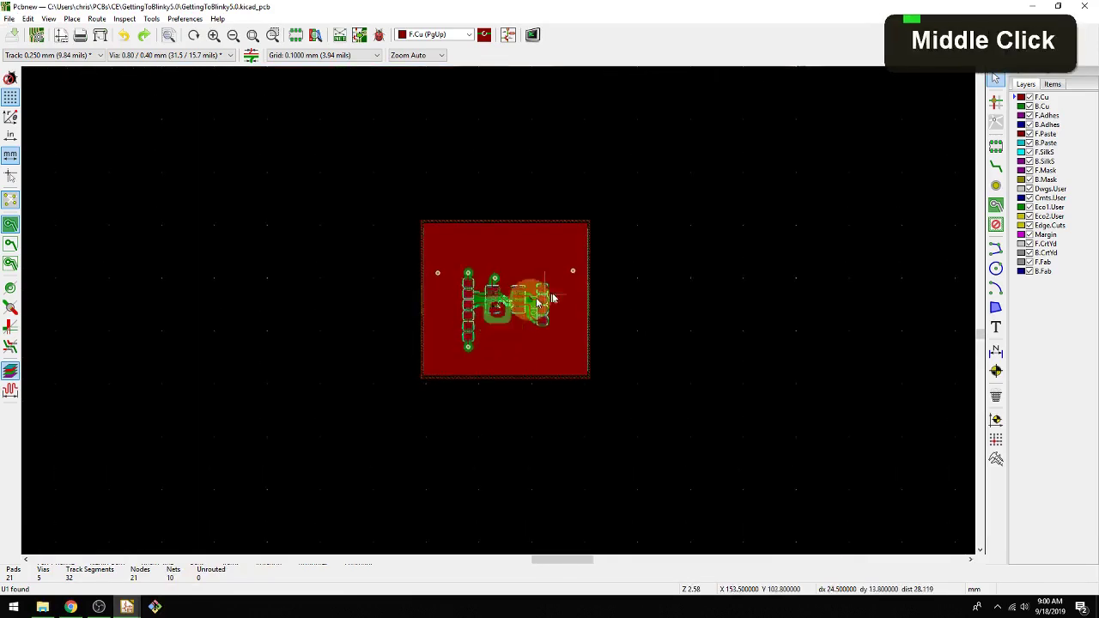
- Make F.SilkS the active layer and pan across the enlarged board
{"action": "left_click", "coordinate": [1045, 153]}
{"action": "scroll", "coordinate": [572, 245], "scroll_direction": "down", "scroll_amount": 3}
{"action": "scroll", "coordinate": [498, 311], "scroll_direction": "up", "scroll_amount": 5}
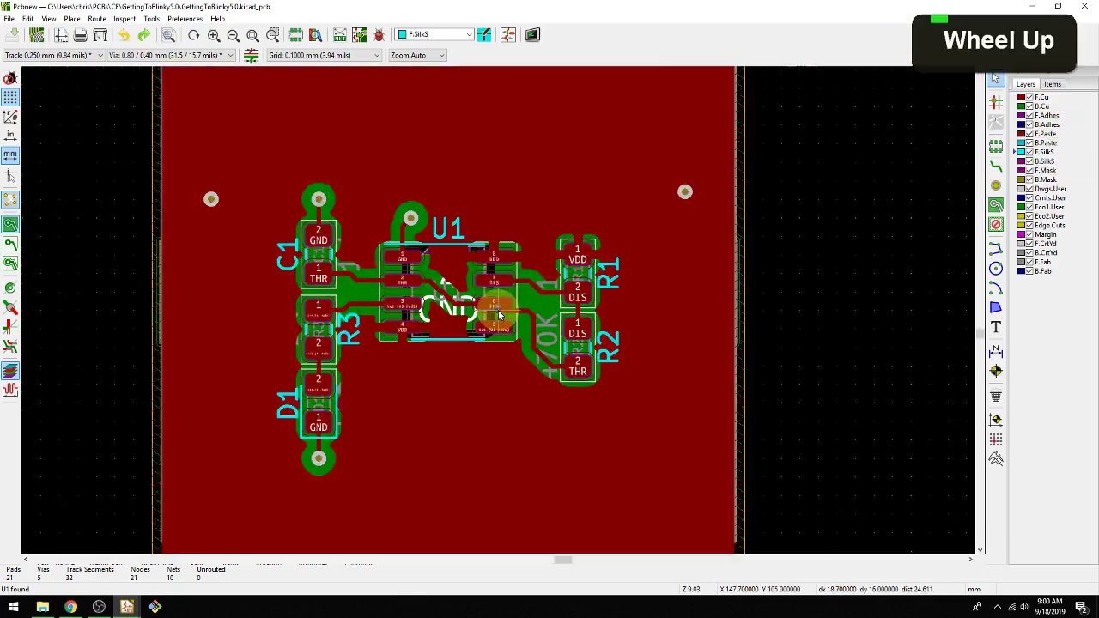
{"action": "middle_click_drag", "start_coordinate": [485, 311], "coordinate": [524, 310]}
{"action": "middle_click_drag", "start_coordinate": [403, 288], "coordinate": [480, 305]}
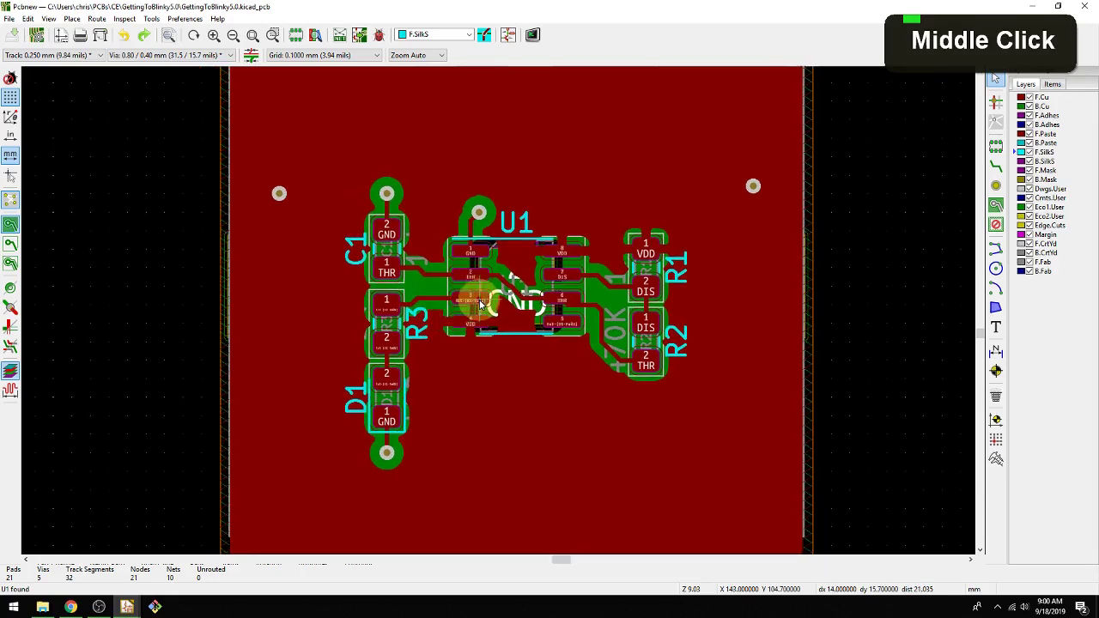
- Orbit the board's 3D render into a tilted perspective, then return to Pcbnew
{"action": "key", "text": "alt+Tab"}
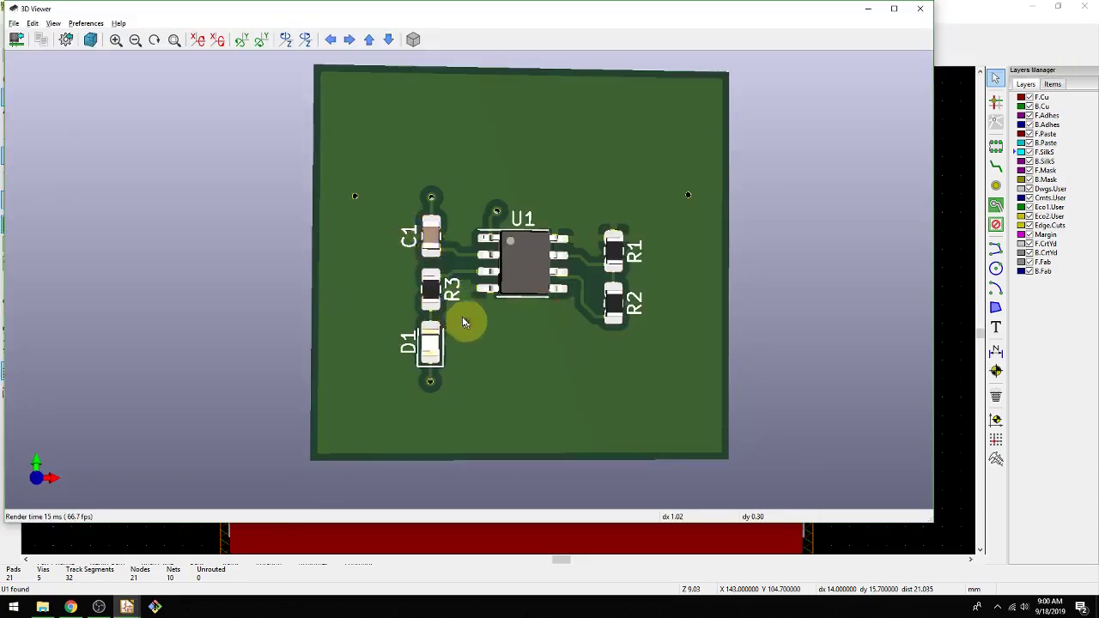
{"action": "left_click_drag", "start_coordinate": [459, 315], "coordinate": [483, 321]}
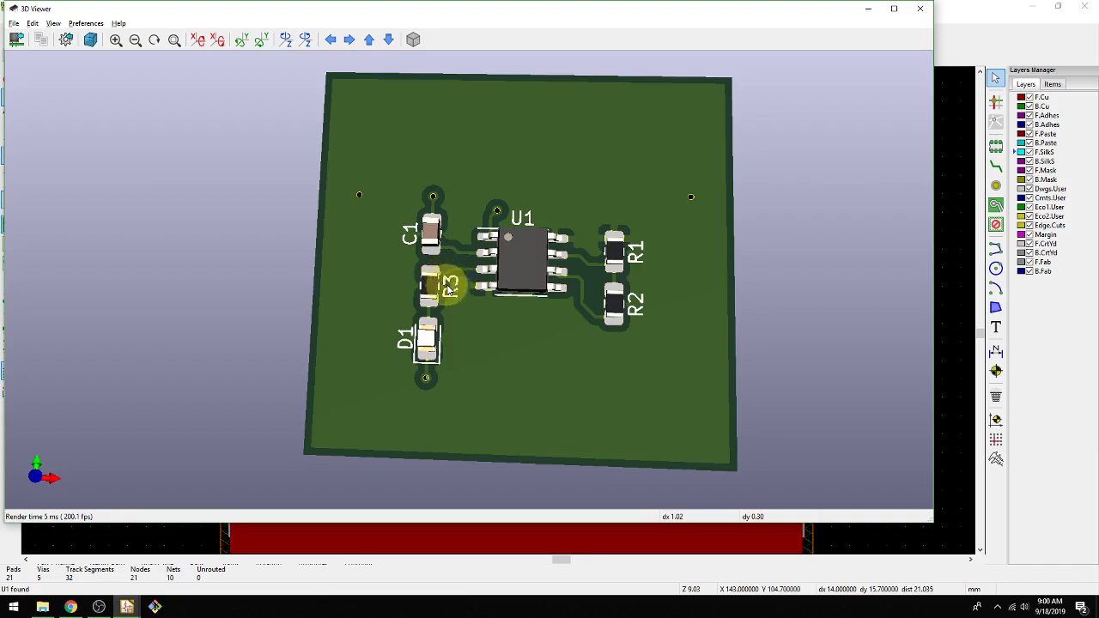
{"action": "left_click_drag", "start_coordinate": [472, 326], "coordinate": [486, 343]}
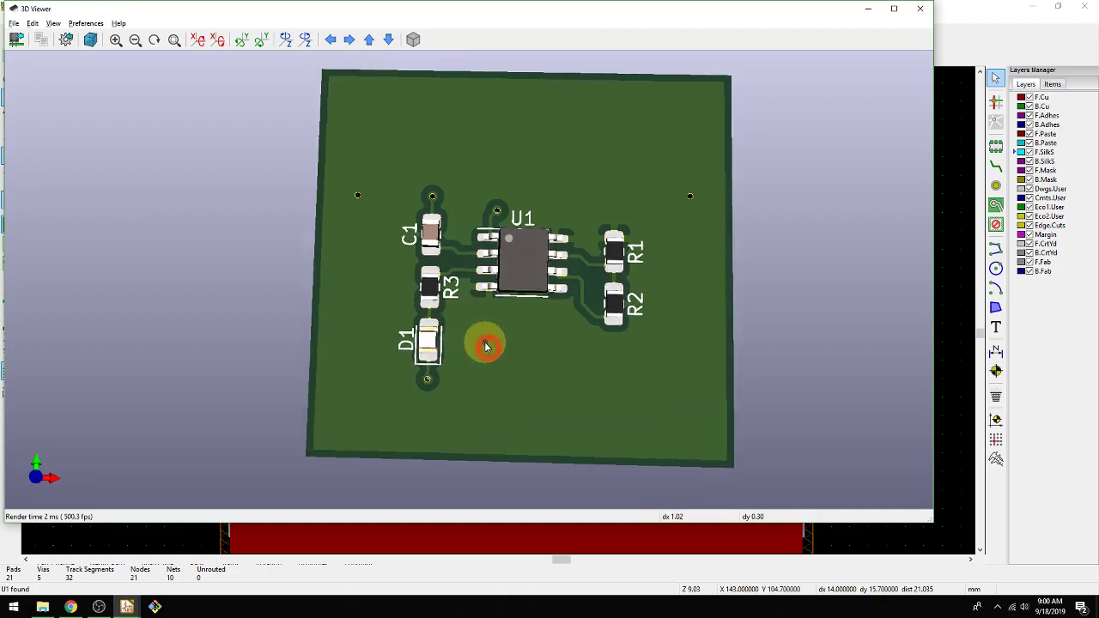
{"action": "key", "text": "alt+Tab"}
- Move the R3 reference label to the left of its pads, in line with C1 and D1
{"action": "middle_click", "coordinate": [498, 366]}
{"action": "left_click", "coordinate": [448, 335]}
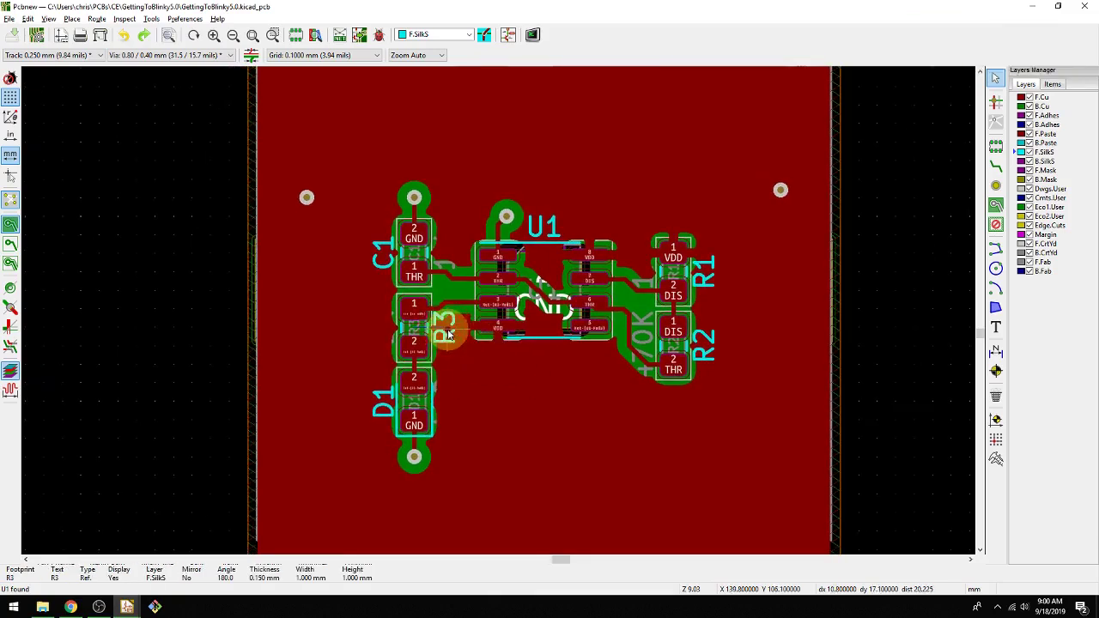
{"action": "left_click_drag", "start_coordinate": [448, 335], "coordinate": [383, 318]}
{"action": "middle_click_drag", "start_coordinate": [374, 273], "coordinate": [375, 250]}
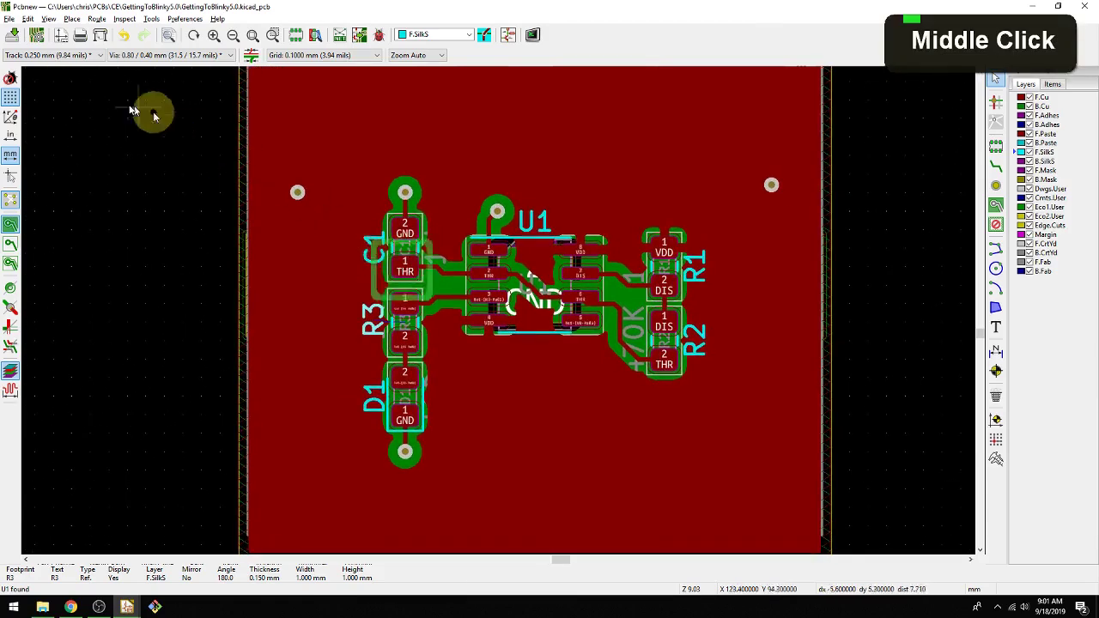
- Review the silkscreen text defaults in Board Setup, then open C1's reference text properties
{"action": "left_click", "coordinate": [39, 36]}
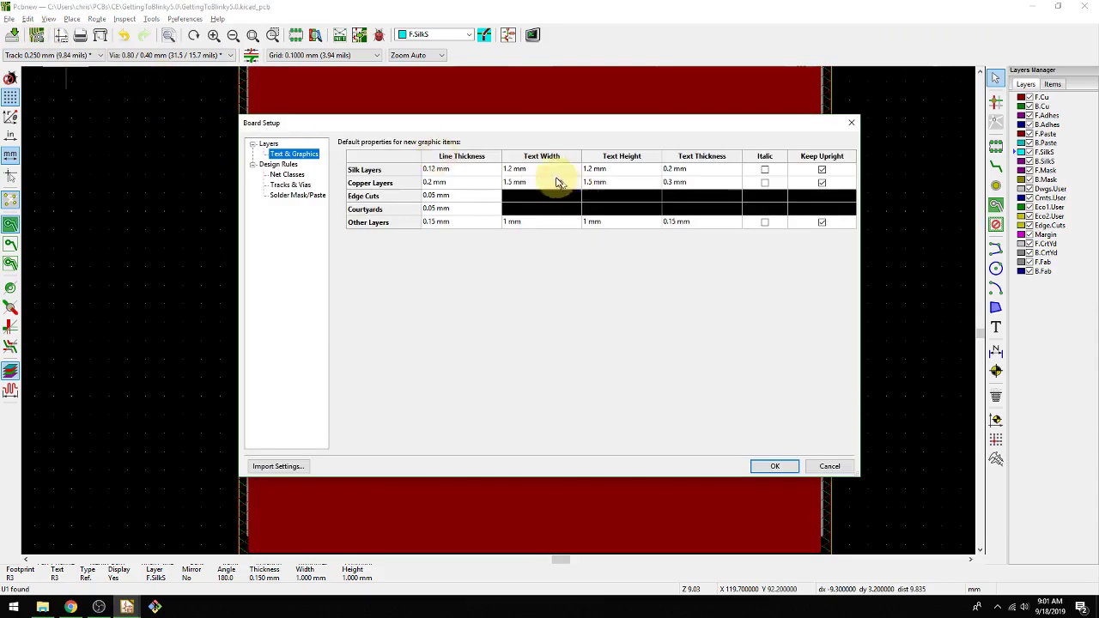
{"action": "double_click", "coordinate": [525, 170]}
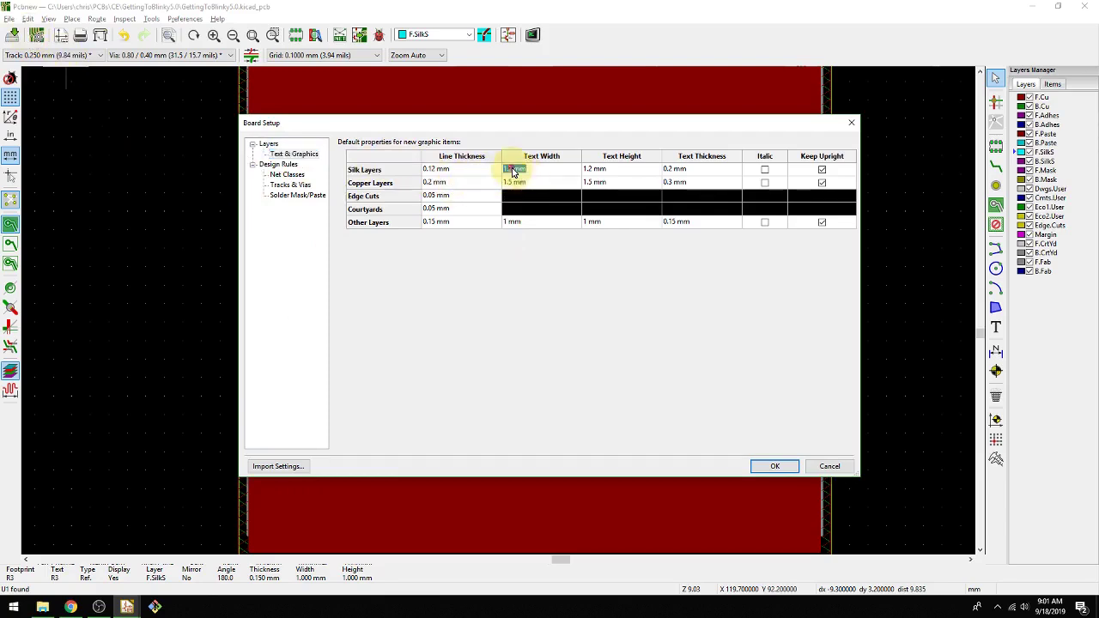
{"action": "left_click", "coordinate": [775, 466]}
{"action": "left_click", "coordinate": [367, 242]}
{"action": "key", "text": "e"}
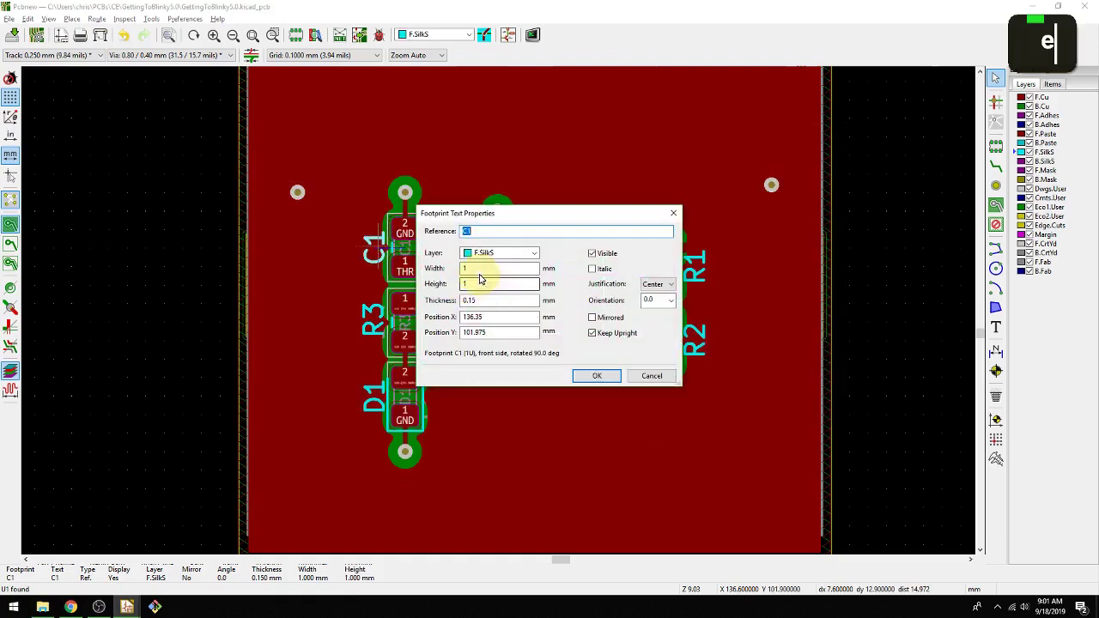
- Close C1's text properties and dismiss a dialog opened from the Edit menu
{"action": "left_click", "coordinate": [598, 378]}
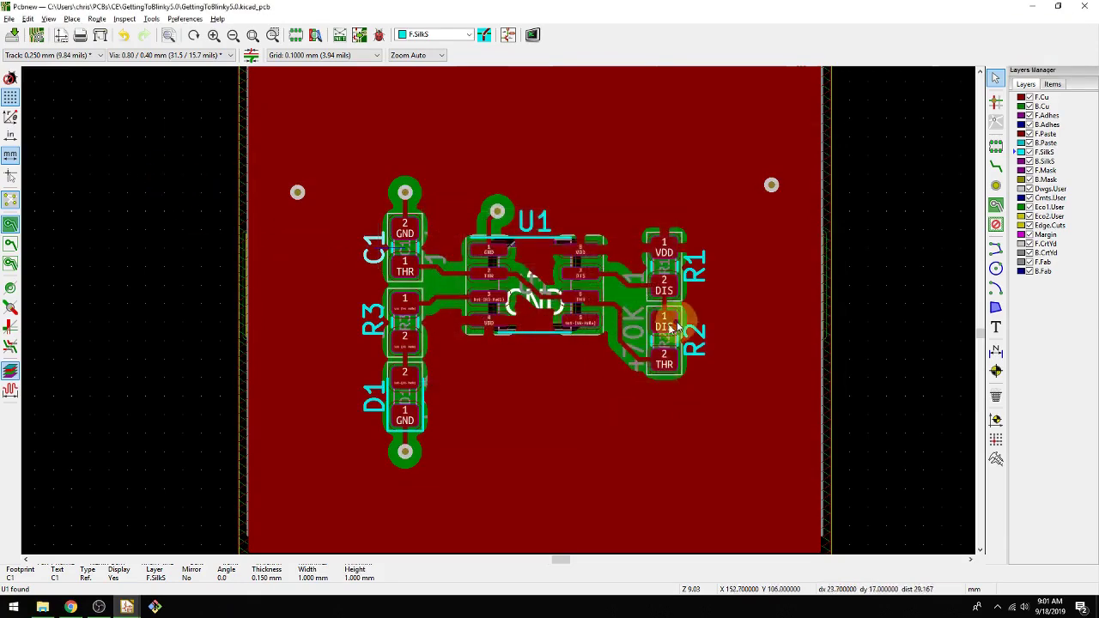
{"action": "middle_click_drag", "start_coordinate": [413, 225], "coordinate": [434, 213]}
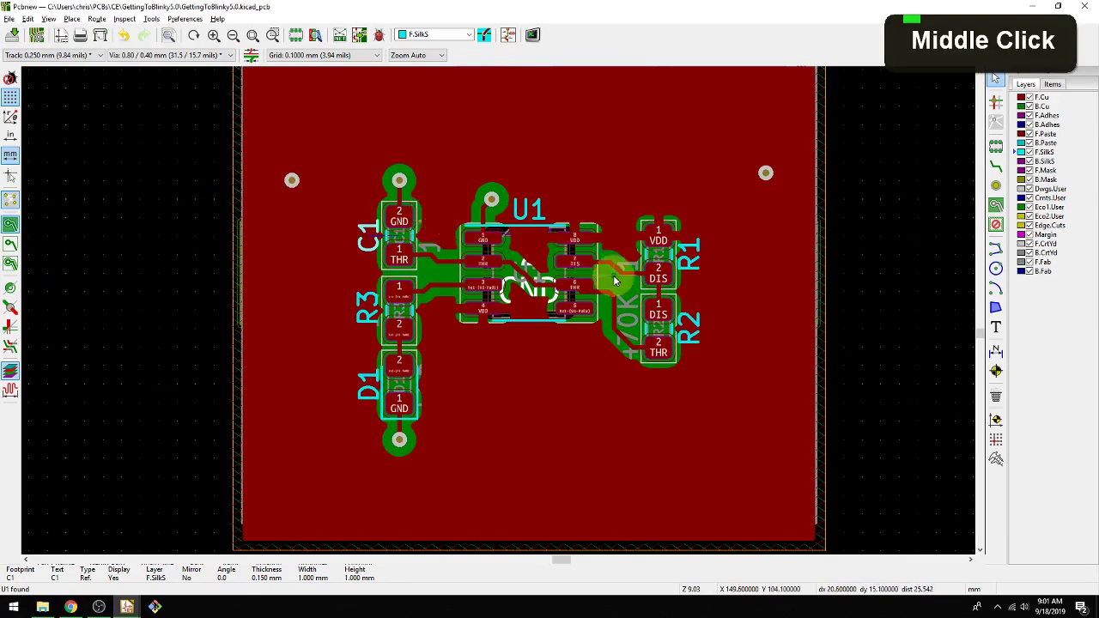
{"action": "left_click", "coordinate": [29, 19]}
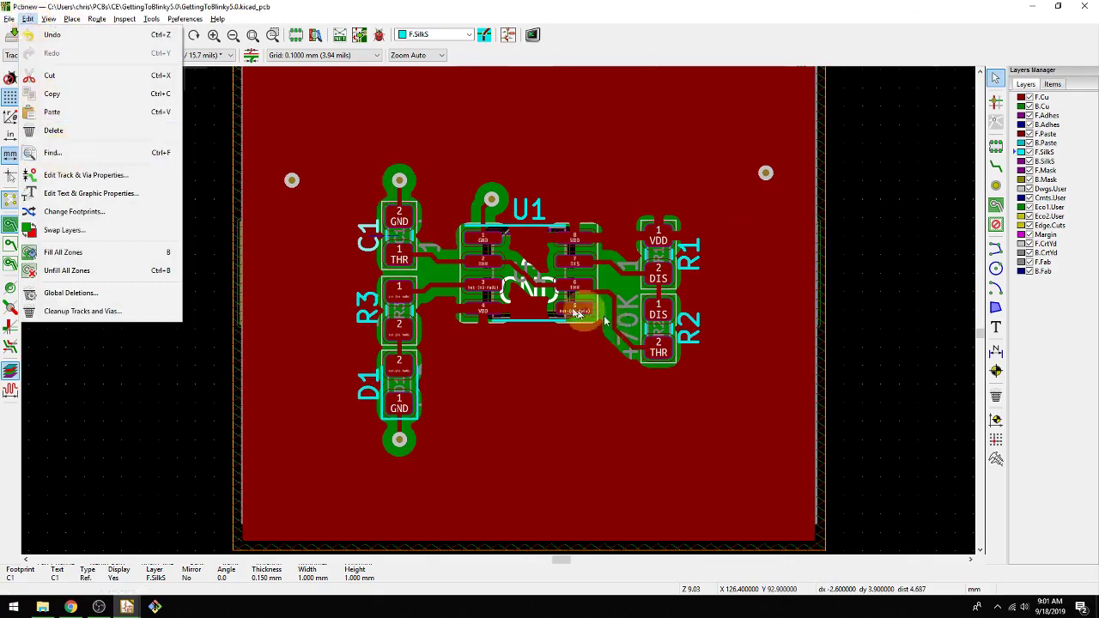
{"action": "left_click", "coordinate": [61, 78]}
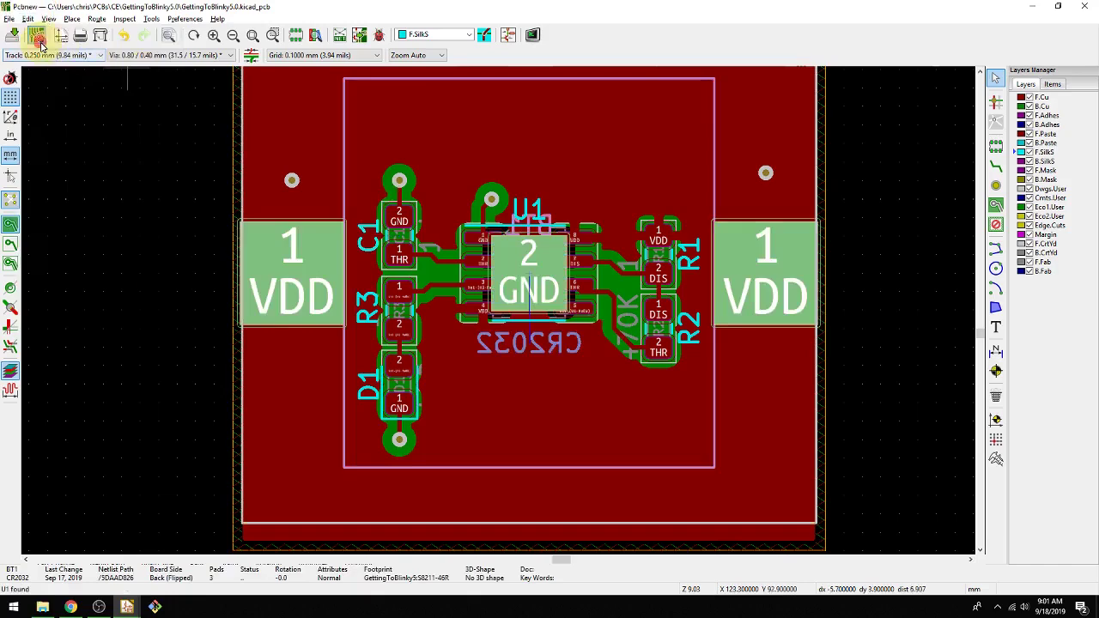
{"action": "left_click", "coordinate": [380, 197]}
{"action": "key", "text": "Escape"}
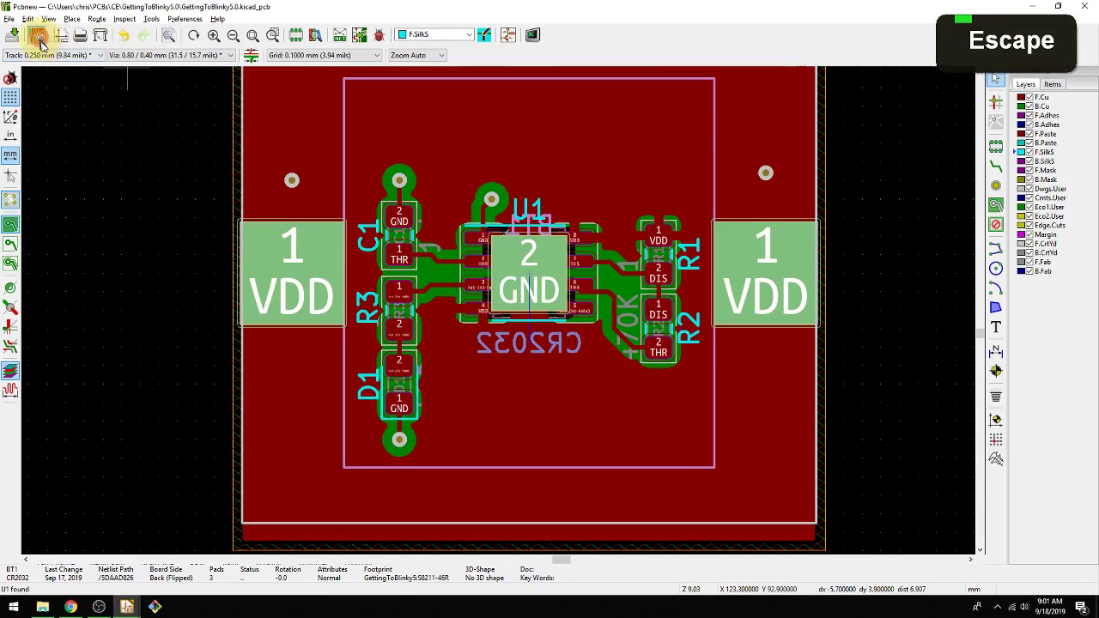
- Set the silk layers' default text width and height to 1.3 mm in Board Setup
{"action": "left_click", "coordinate": [37, 34]}
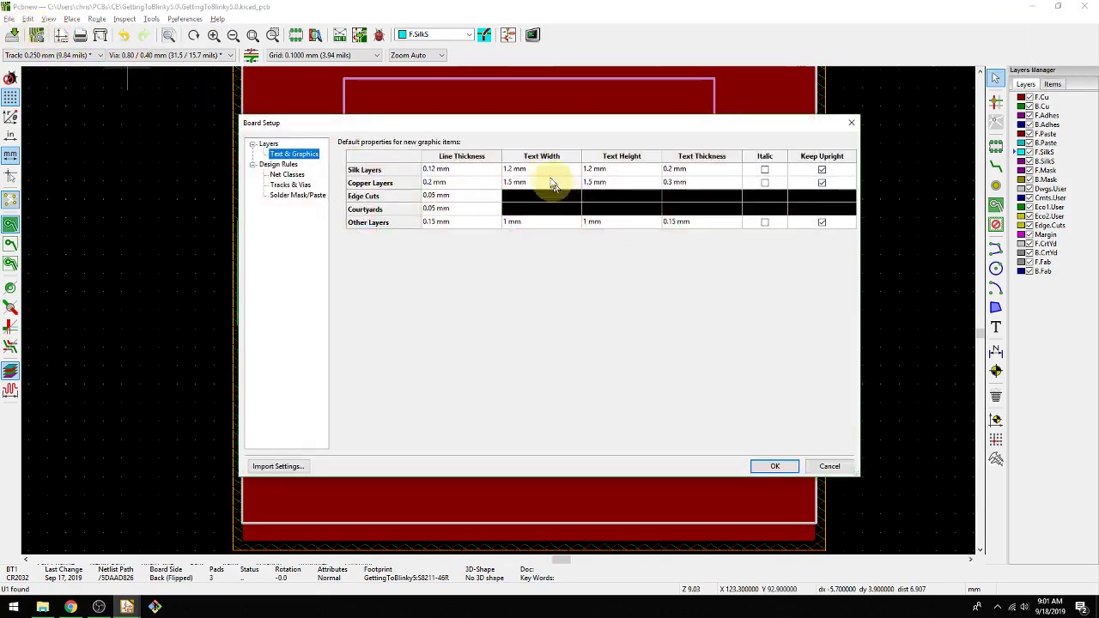
{"action": "left_click", "coordinate": [545, 171]}
{"action": "type", "text": "1.3"}
{"action": "key", "text": "Tab"}
{"action": "type", "text": "1.3"}
{"action": "key", "text": "Return"}
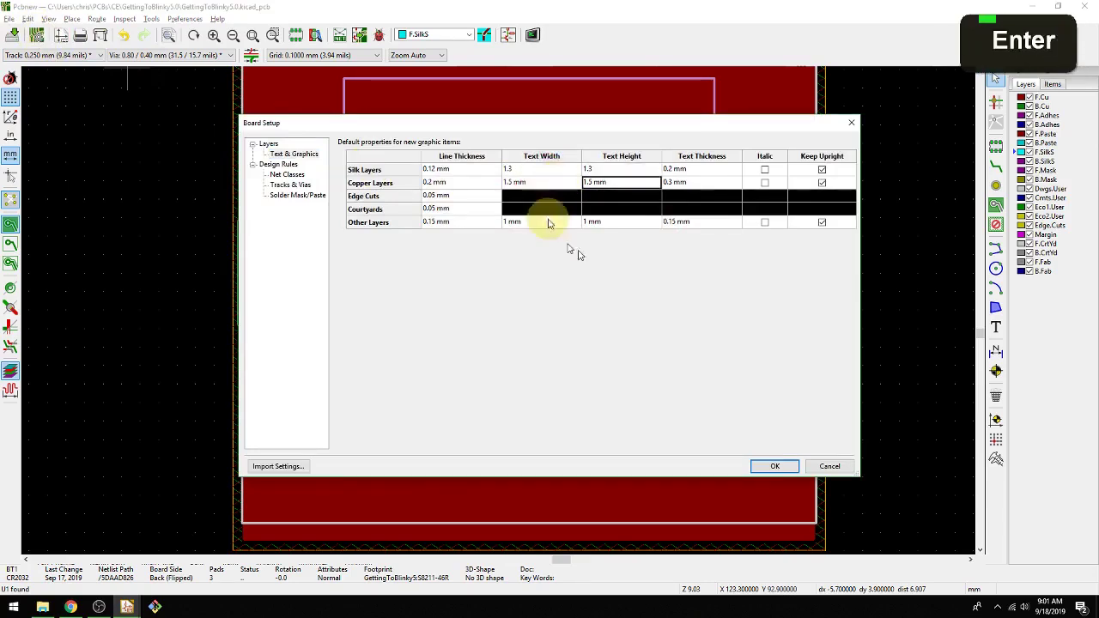
{"action": "left_click", "coordinate": [774, 466]}
{"action": "left_click", "coordinate": [878, 191]}
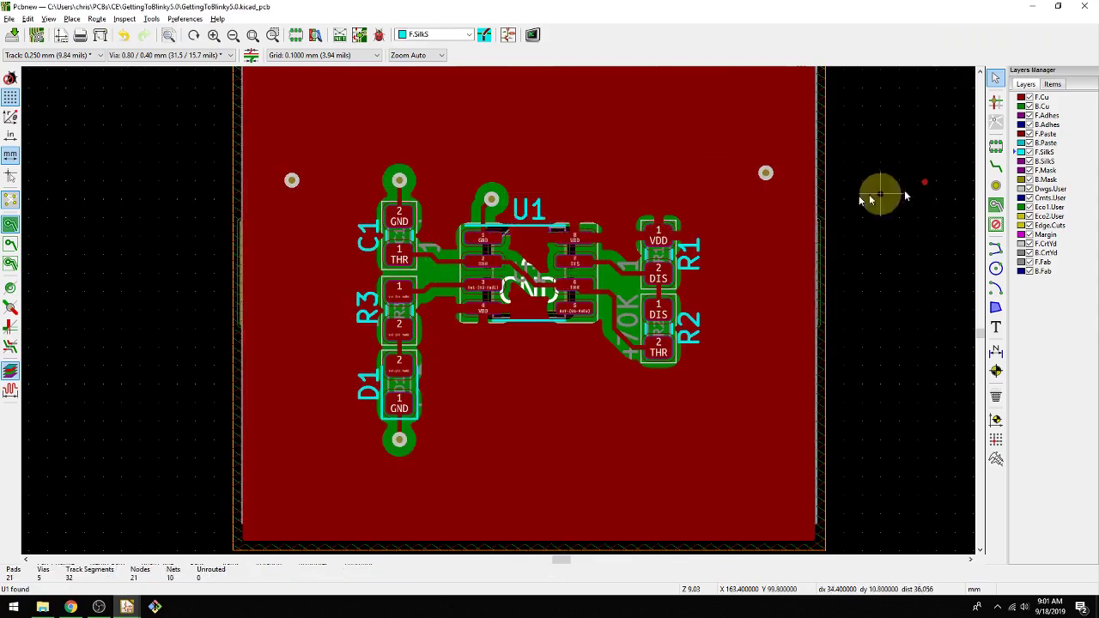
- Reset all footprint reference labels to the 1.3 mm silk layer defaults via Edit Text & Graphic Properties
{"action": "left_click", "coordinate": [30, 19]}
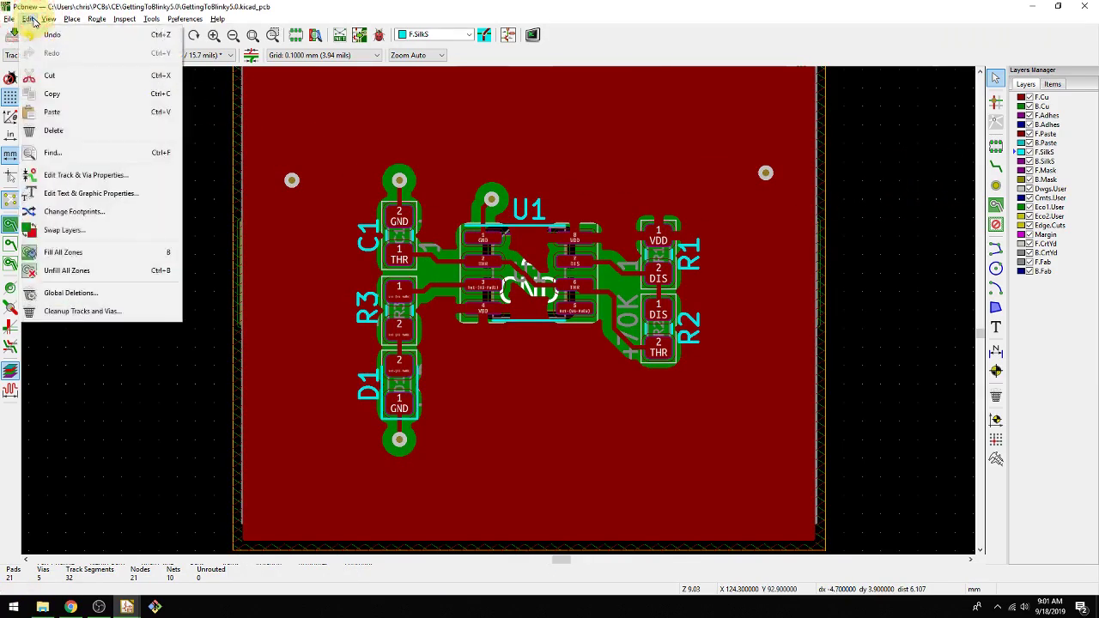
{"action": "left_click", "coordinate": [72, 194]}
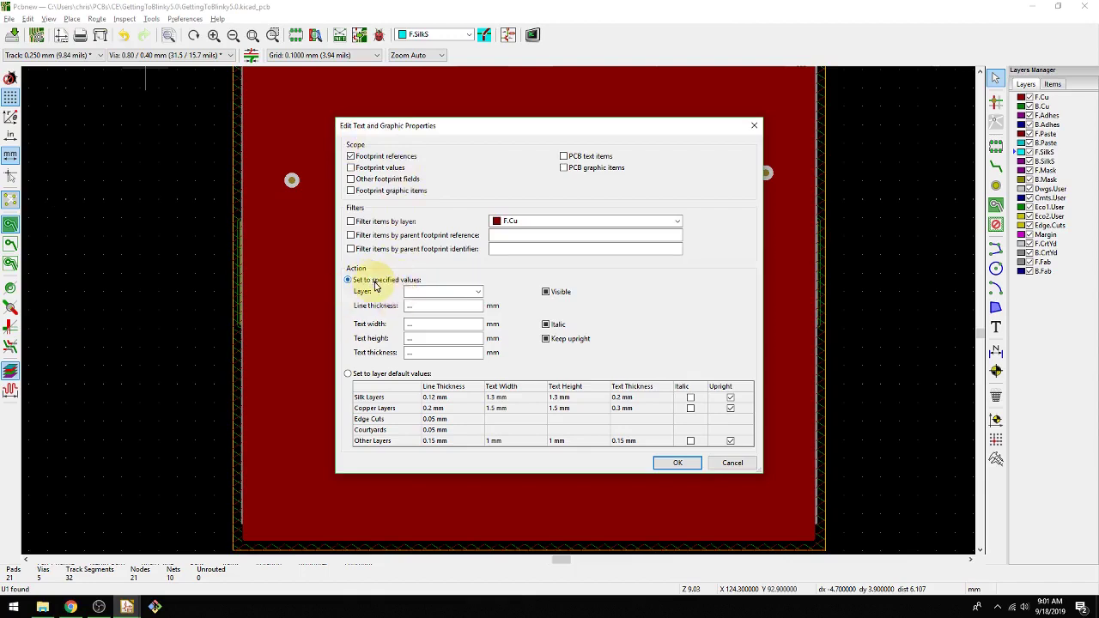
{"action": "left_click", "coordinate": [359, 375]}
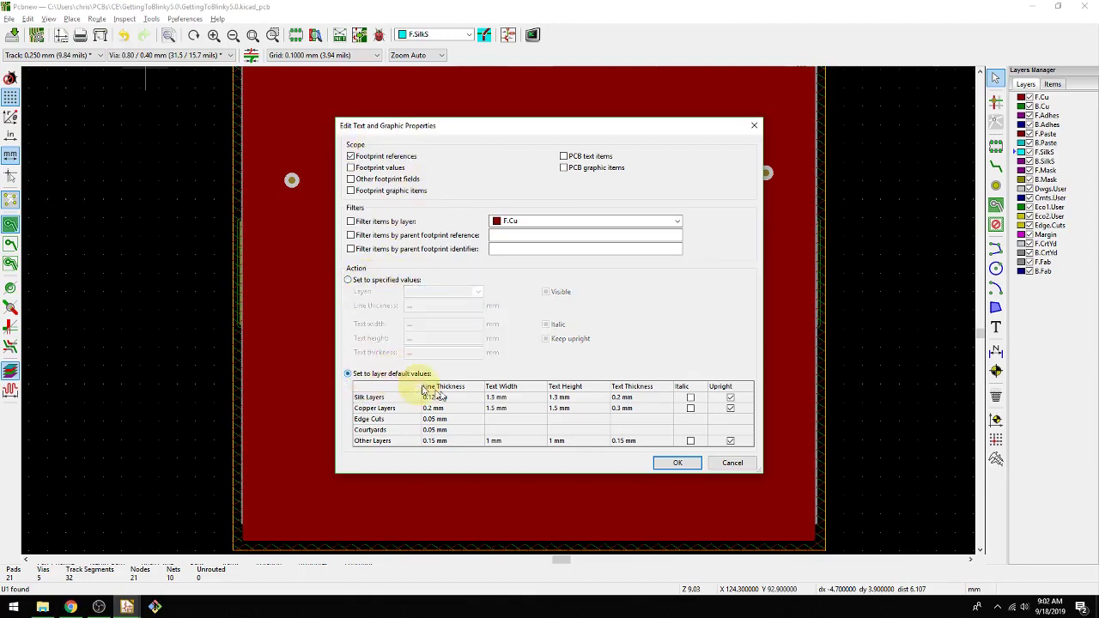
{"action": "left_click", "coordinate": [679, 464]}
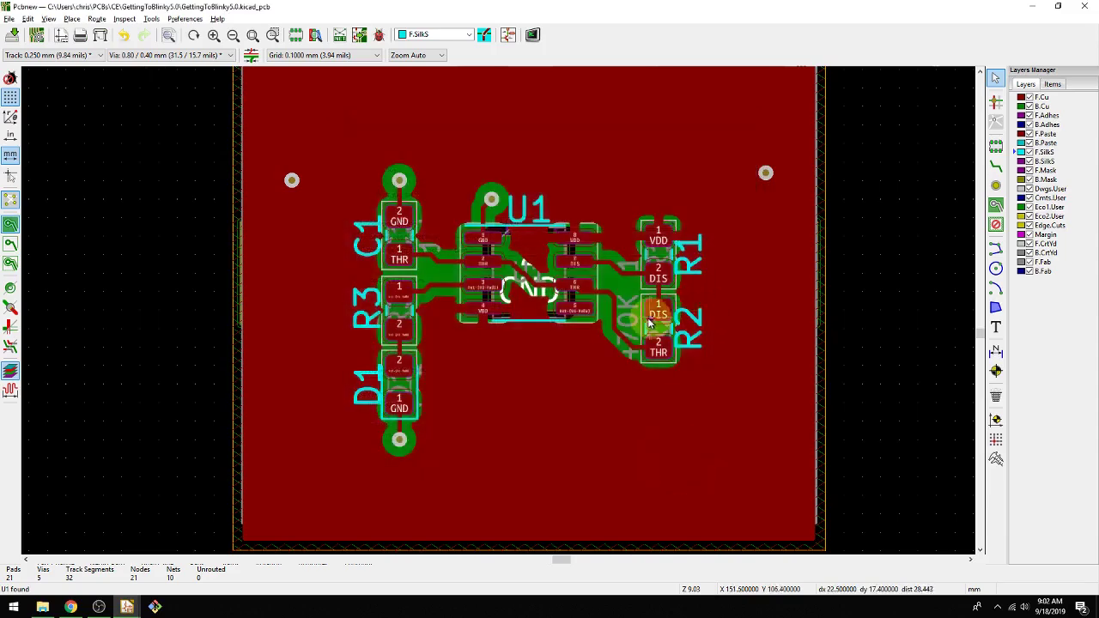
{"action": "mouse_move", "coordinate": [655, 307]}
{"action": "middle_mouse_down"}
{"action": "mouse_move", "coordinate": [675, 312]}
{"action": "mouse_move", "coordinate": [645, 302]}
{"action": "middle_mouse_up"}
{"action": "scroll", "coordinate": [659, 321], "scroll_direction": "up", "scroll_amount": 5}
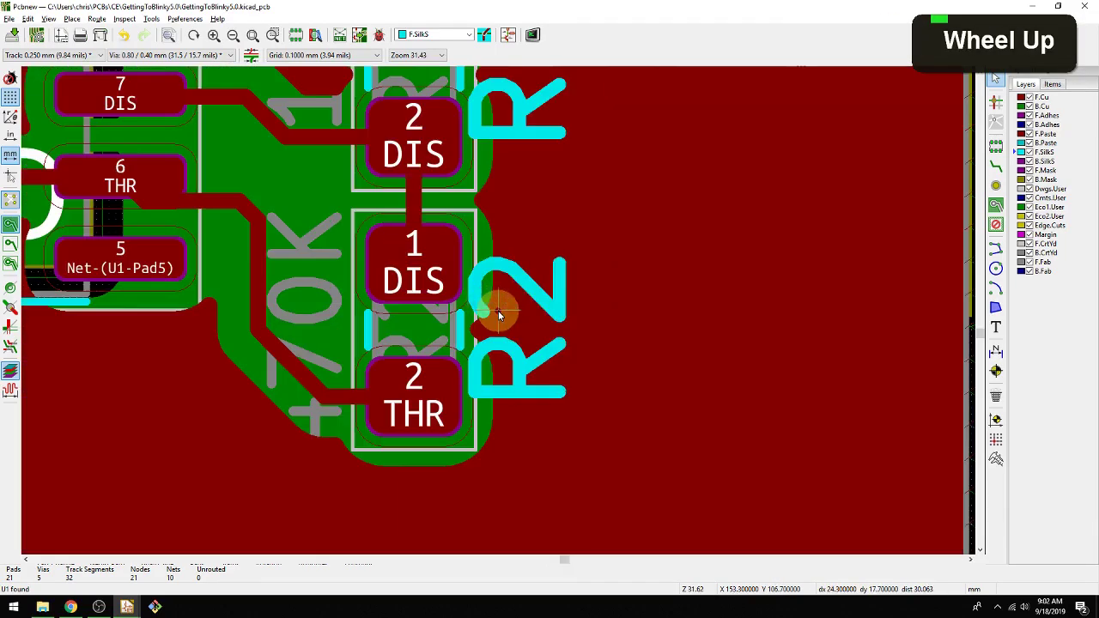
{"action": "key", "text": "m"}
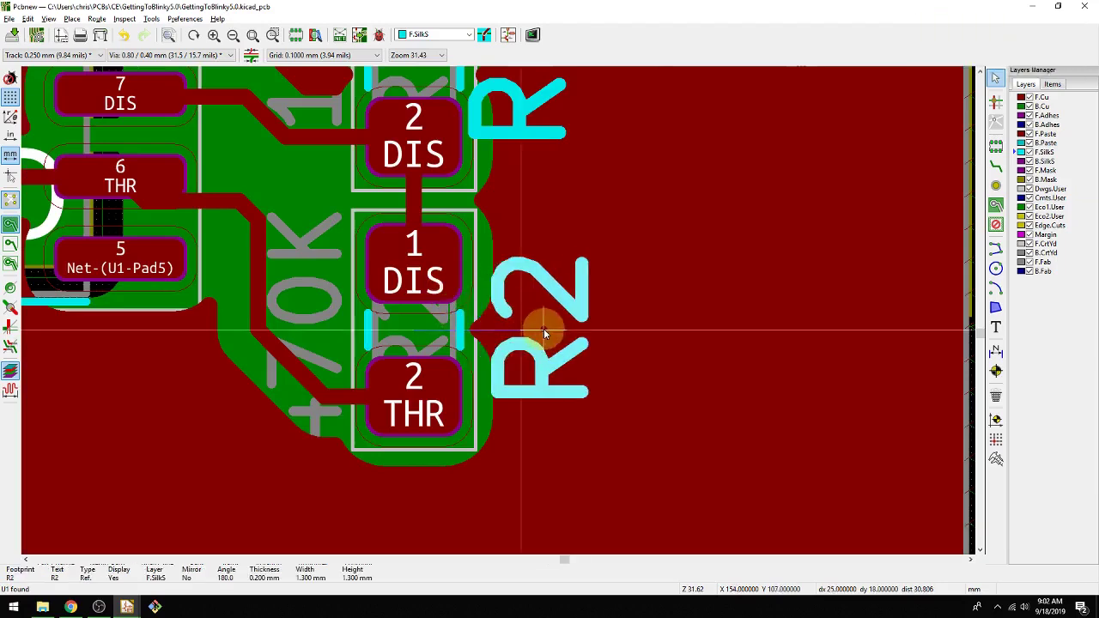
{"action": "left_click", "coordinate": [544, 325]}
{"action": "middle_click_drag", "start_coordinate": [498, 108], "coordinate": [530, 219]}
{"action": "middle_click_drag", "start_coordinate": [373, 248], "coordinate": [559, 283]}
{"action": "double_click", "coordinate": [334, 359]}
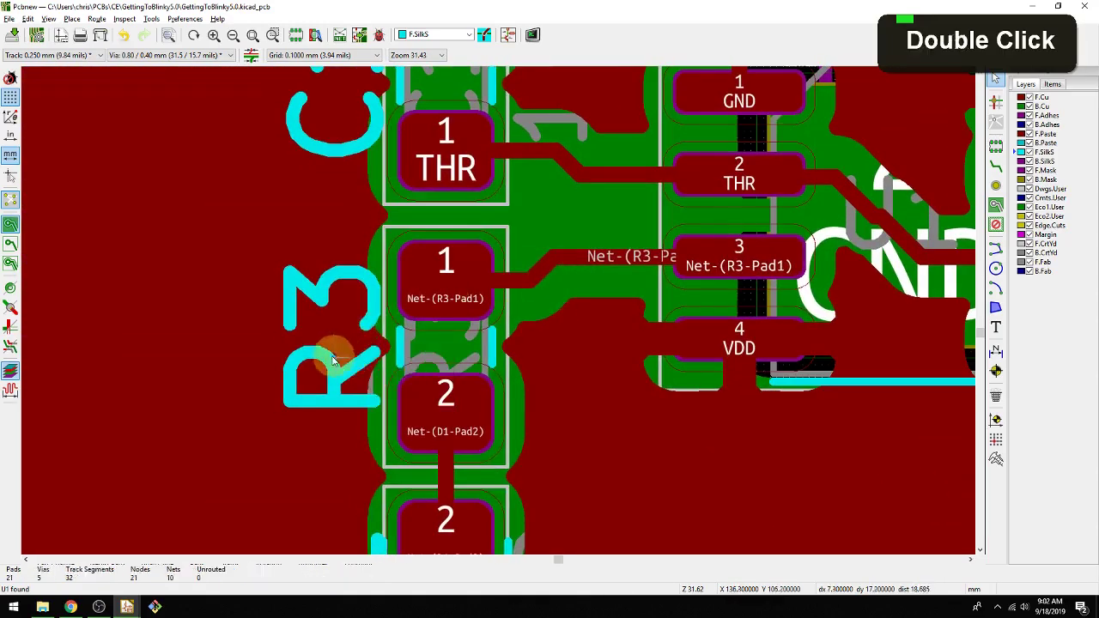
{"action": "key", "text": "ctrl+z"}
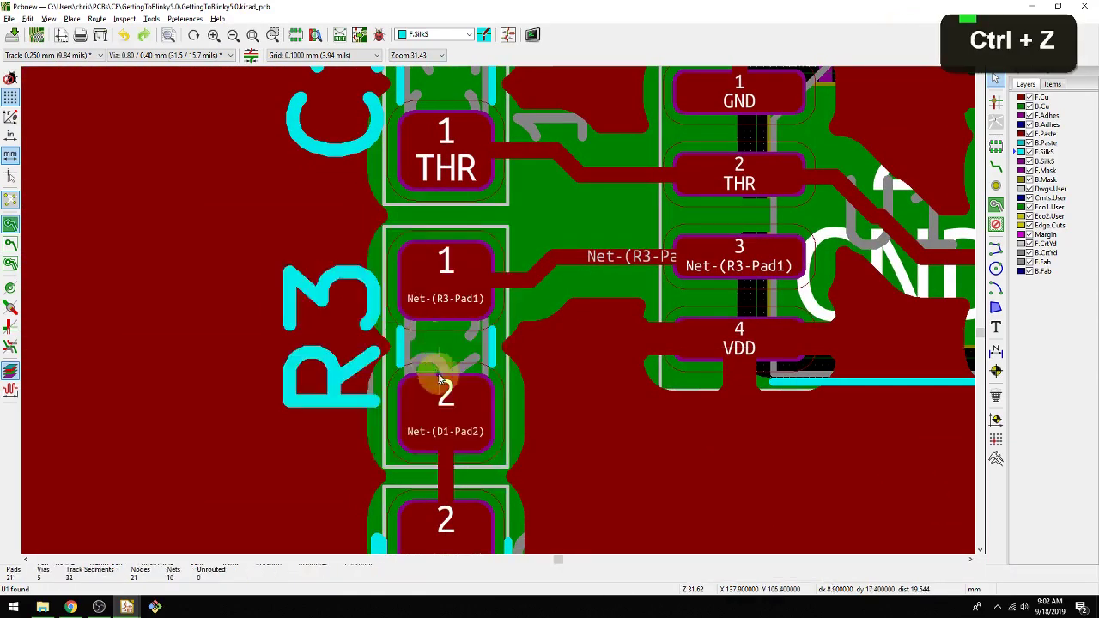
{"action": "left_click", "coordinate": [335, 361]}
{"action": "double_click", "coordinate": [387, 392]}
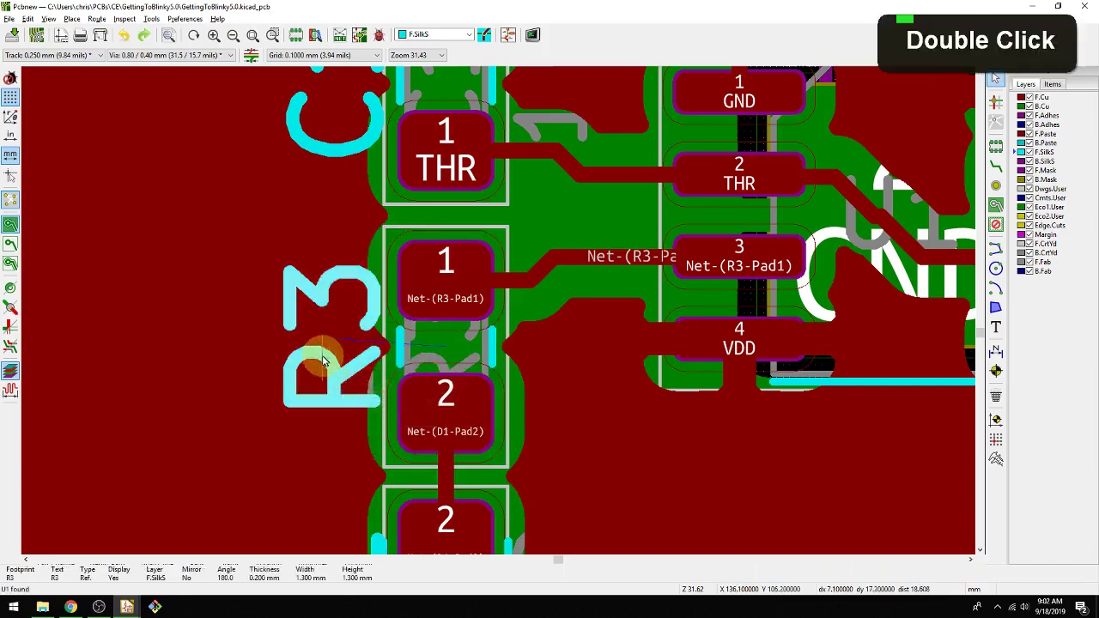
{"action": "middle_click_drag", "start_coordinate": [317, 336], "coordinate": [380, 400]}
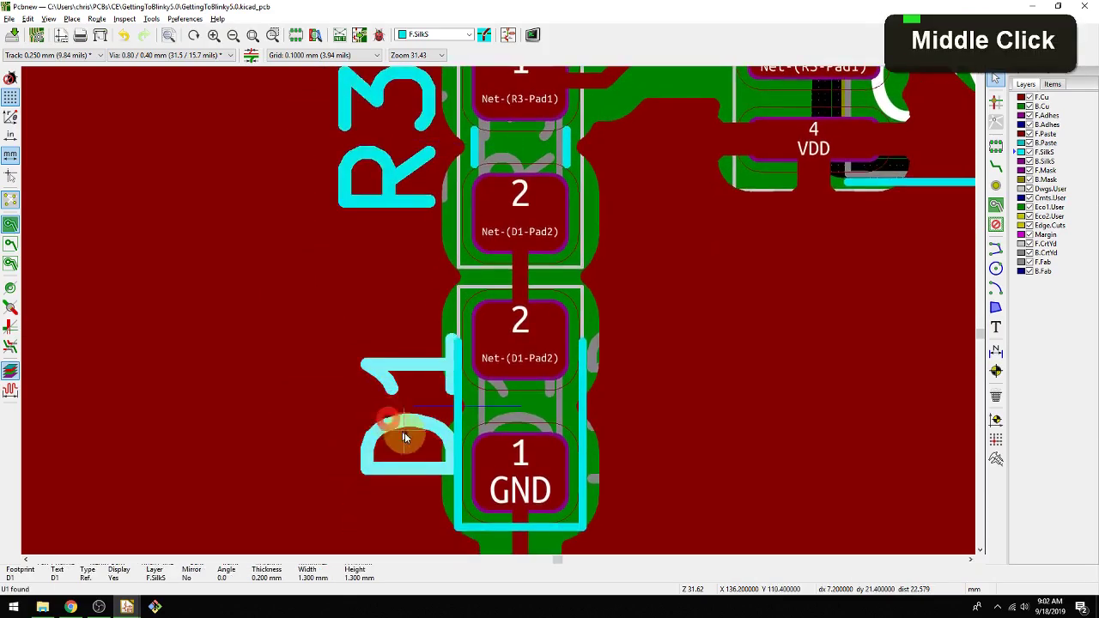
{"action": "middle_click_drag", "start_coordinate": [417, 326], "coordinate": [418, 244]}
{"action": "left_click", "coordinate": [412, 156]}
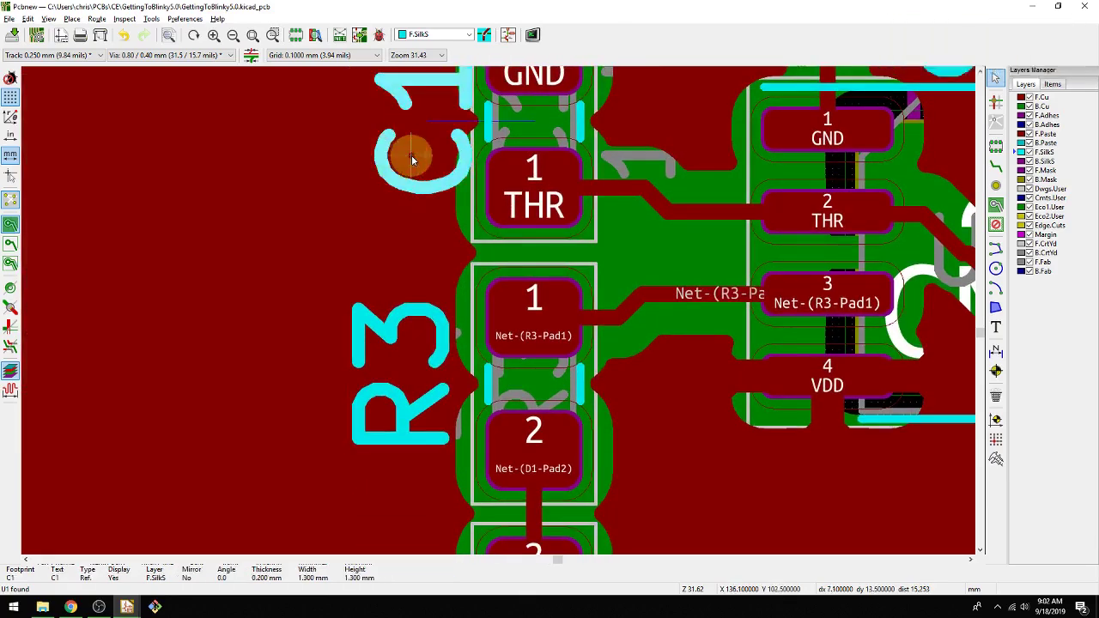
{"action": "left_click", "coordinate": [348, 144]}
{"action": "middle_click", "coordinate": [348, 174]}
{"action": "key", "text": "Escape"}
{"action": "left_click", "coordinate": [786, 495]}
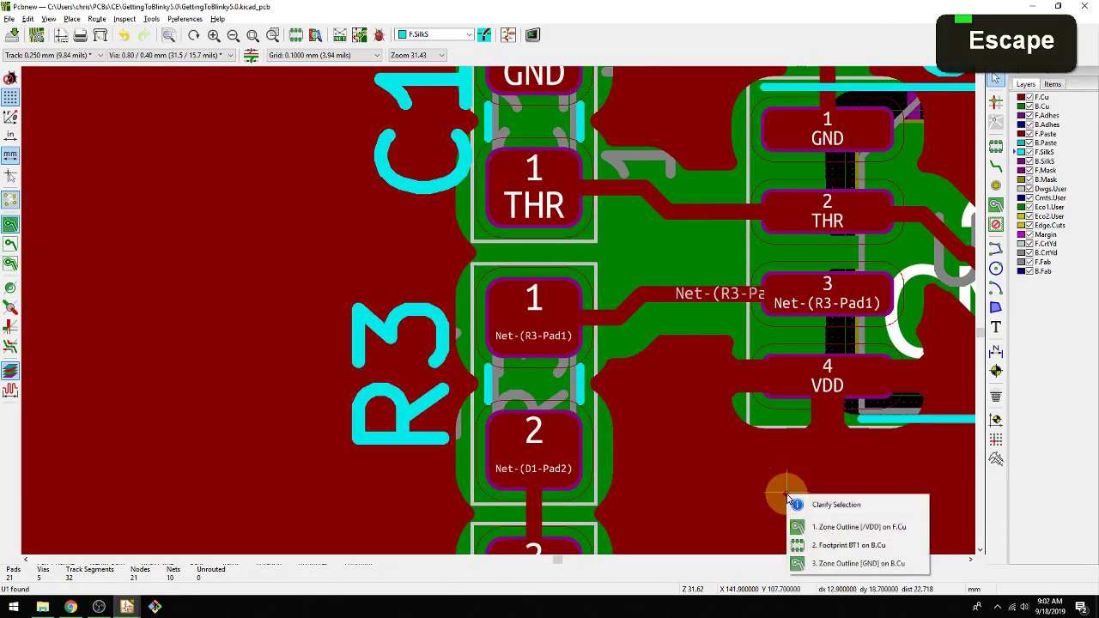
{"action": "key", "text": "Escape"}
{"action": "middle_click_drag", "start_coordinate": [456, 132], "coordinate": [490, 196]}
{"action": "key", "text": "m"}
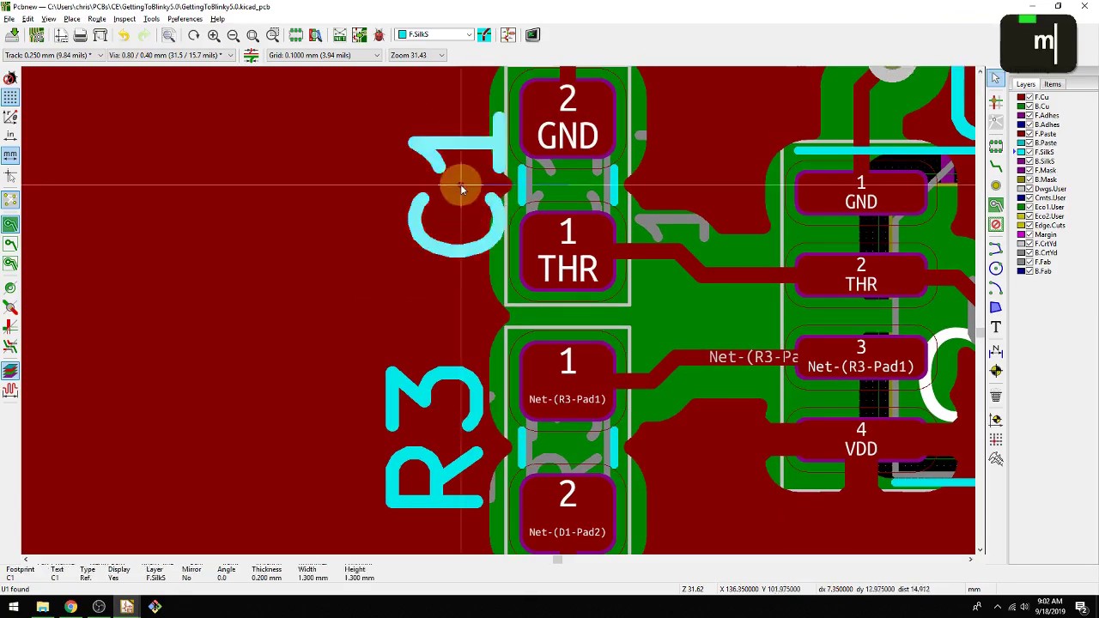
{"action": "left_click", "coordinate": [439, 180]}
{"action": "scroll", "coordinate": [439, 182], "scroll_direction": "up", "scroll_amount": 3}
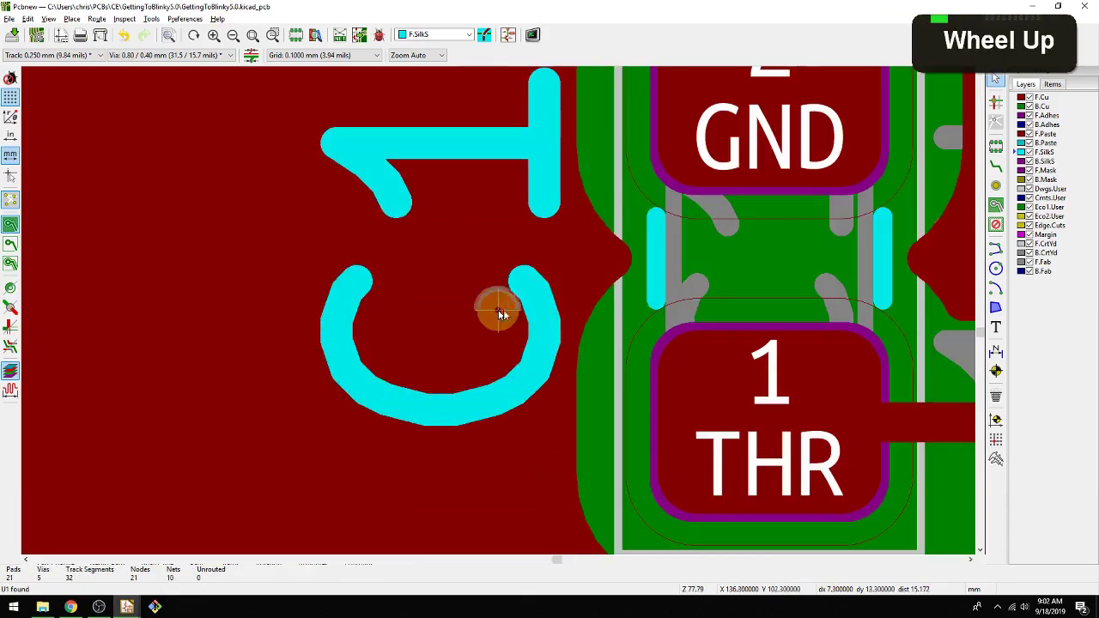
{"action": "key", "text": "m"}
{"action": "key", "text": "m"}
{"action": "key", "text": "Escape"}
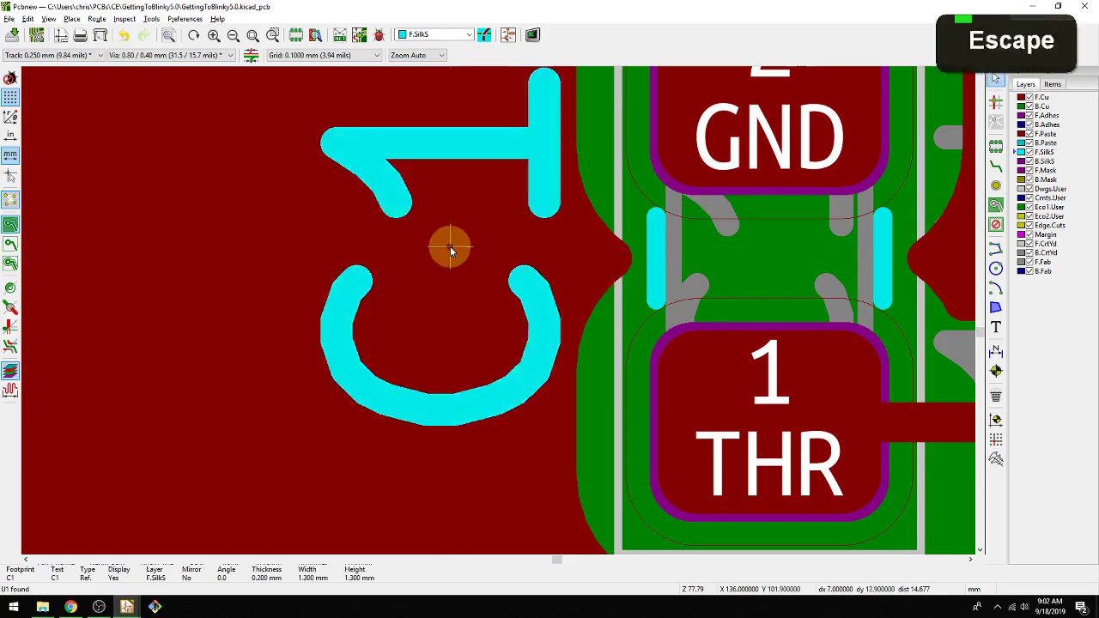
{"action": "scroll", "coordinate": [451, 248], "scroll_direction": "up", "scroll_amount": 1}
{"action": "scroll", "coordinate": [451, 248], "scroll_direction": "down", "scroll_amount": 3}
{"action": "middle_click_drag", "start_coordinate": [933, 300], "coordinate": [736, 266]}
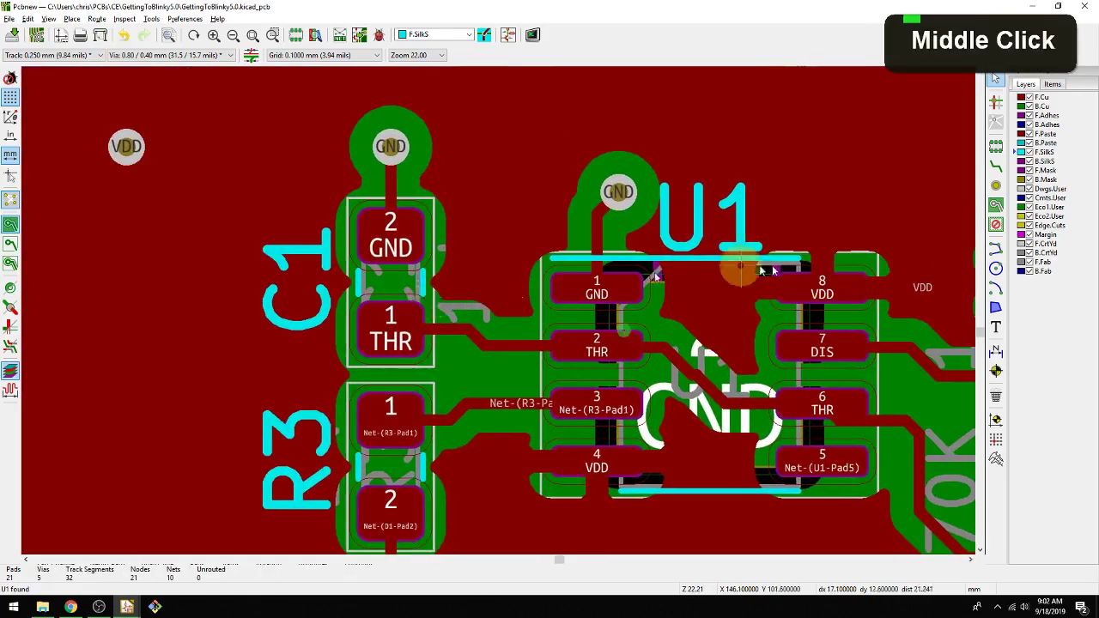
{"action": "key", "text": "m"}
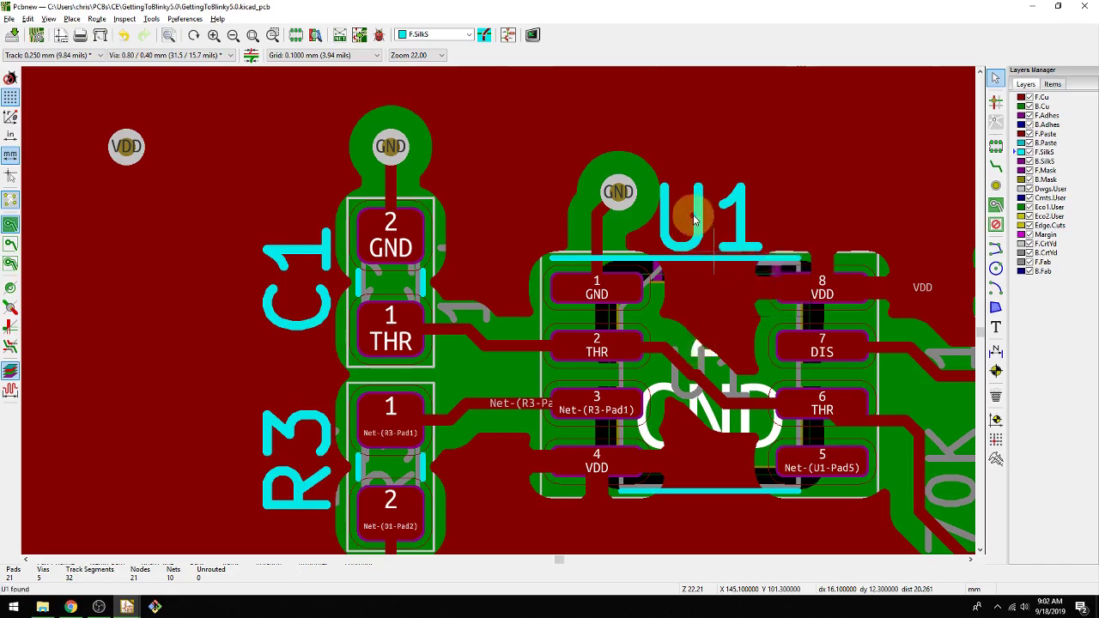
{"action": "left_click", "coordinate": [697, 222]}
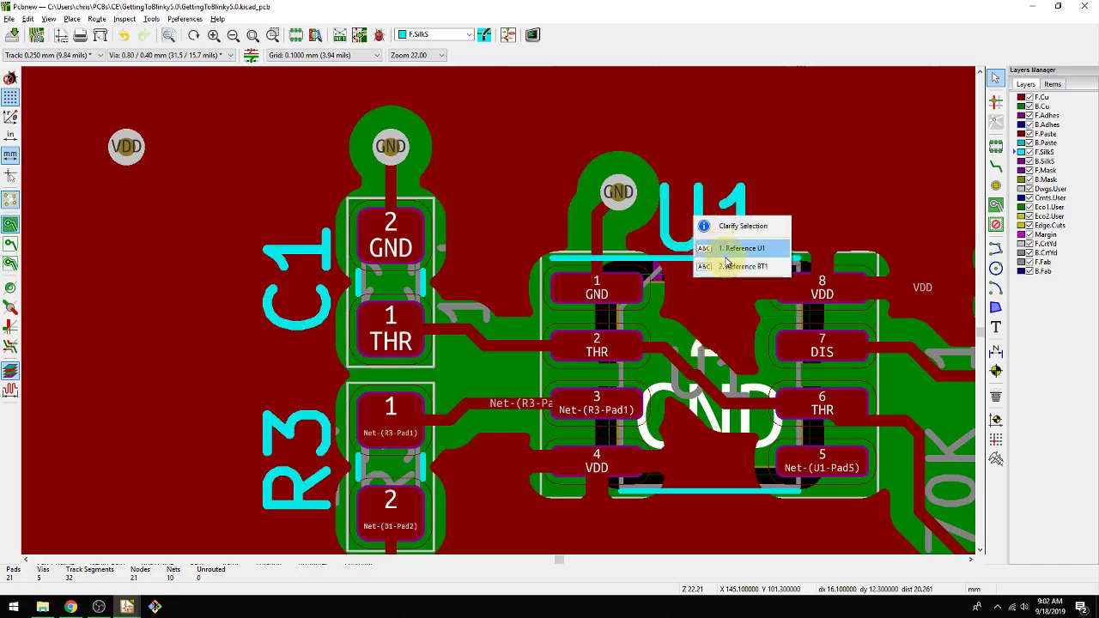
{"action": "left_click", "coordinate": [730, 248]}
{"action": "scroll", "coordinate": [714, 247], "scroll_direction": "up", "scroll_amount": 3}
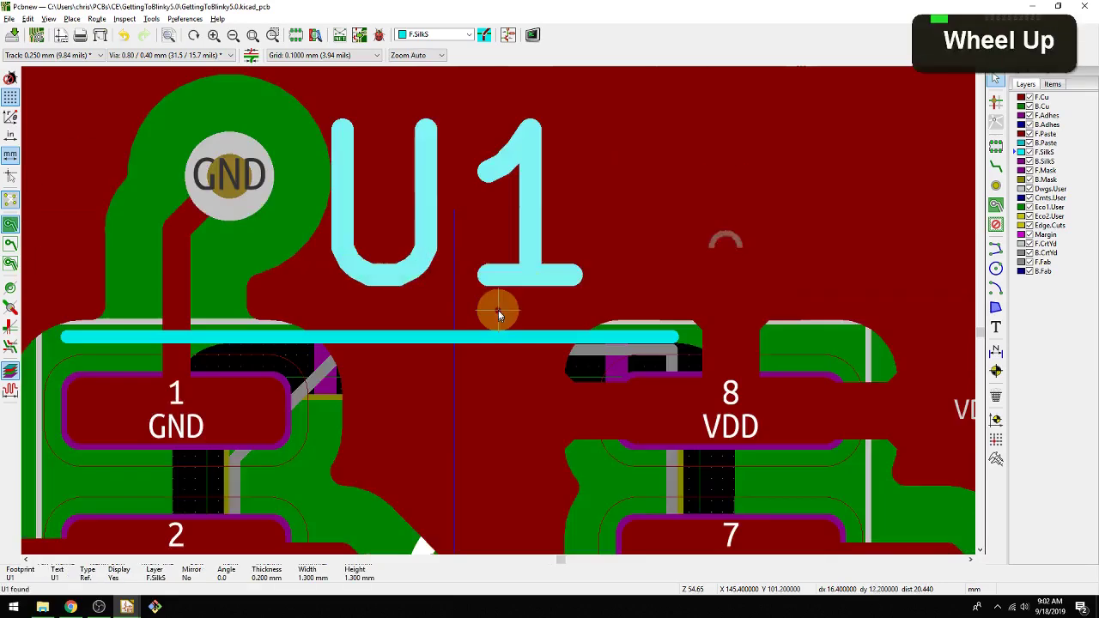
{"action": "scroll", "coordinate": [498, 314], "scroll_direction": "down", "scroll_amount": 5}
{"action": "middle_click_drag", "start_coordinate": [498, 314], "coordinate": [519, 309]}
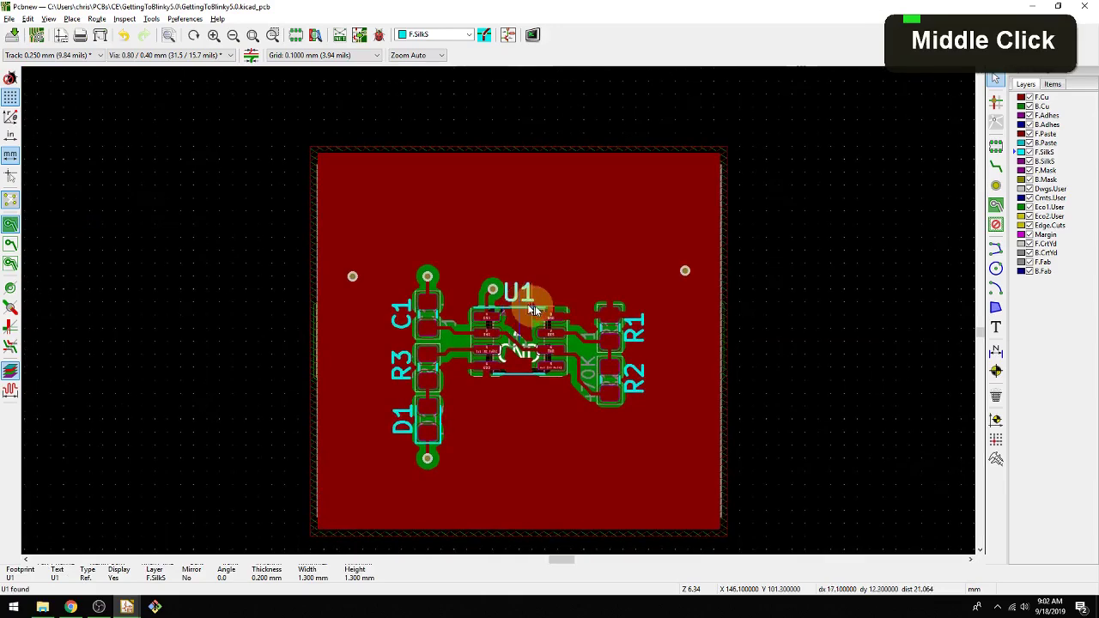
{"action": "double_click", "coordinate": [633, 330]}
{"action": "key", "text": "Escape"}
{"action": "scroll", "coordinate": [636, 333], "scroll_direction": "down", "scroll_amount": 1}
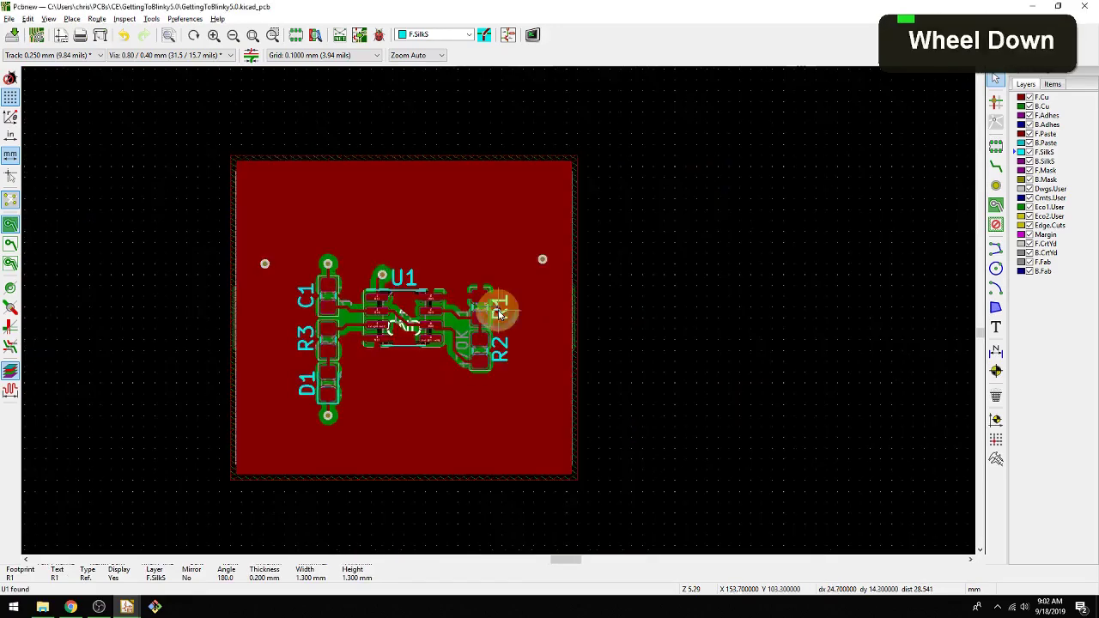
{"action": "scroll", "coordinate": [500, 314], "scroll_direction": "up", "scroll_amount": 5}
{"action": "double_click", "coordinate": [498, 316]}
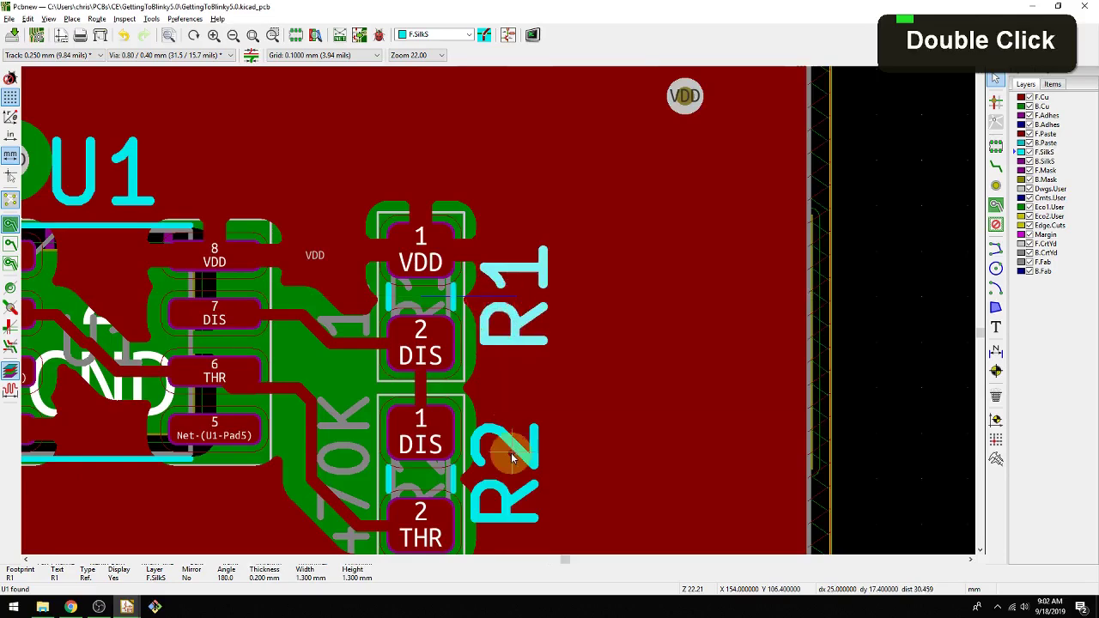
{"action": "key", "text": "Escape"}
{"action": "middle_click_drag", "start_coordinate": [440, 404], "coordinate": [634, 225]}
{"action": "scroll", "coordinate": [634, 225], "scroll_direction": "up", "scroll_amount": 1}
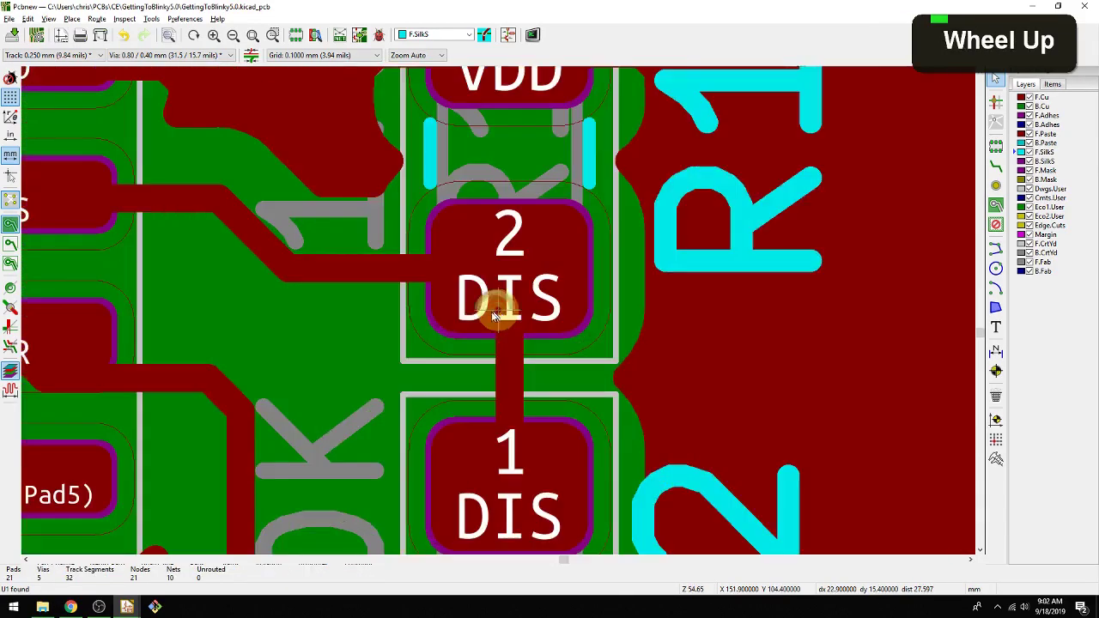
{"action": "scroll", "coordinate": [492, 306], "scroll_direction": "down", "scroll_amount": 2}
{"action": "middle_click_drag", "start_coordinate": [504, 309], "coordinate": [642, 323]}
{"action": "key", "text": "alt+Tab"}
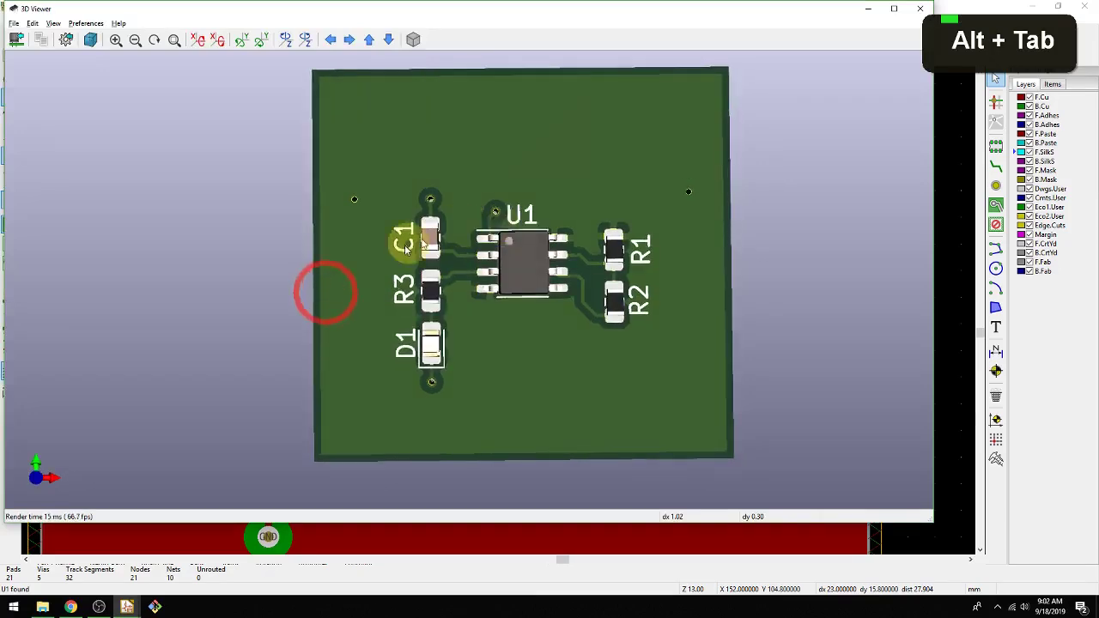
{"action": "left_click_drag", "start_coordinate": [323, 289], "coordinate": [307, 226]}
{"action": "key", "text": "alt+Tab"}
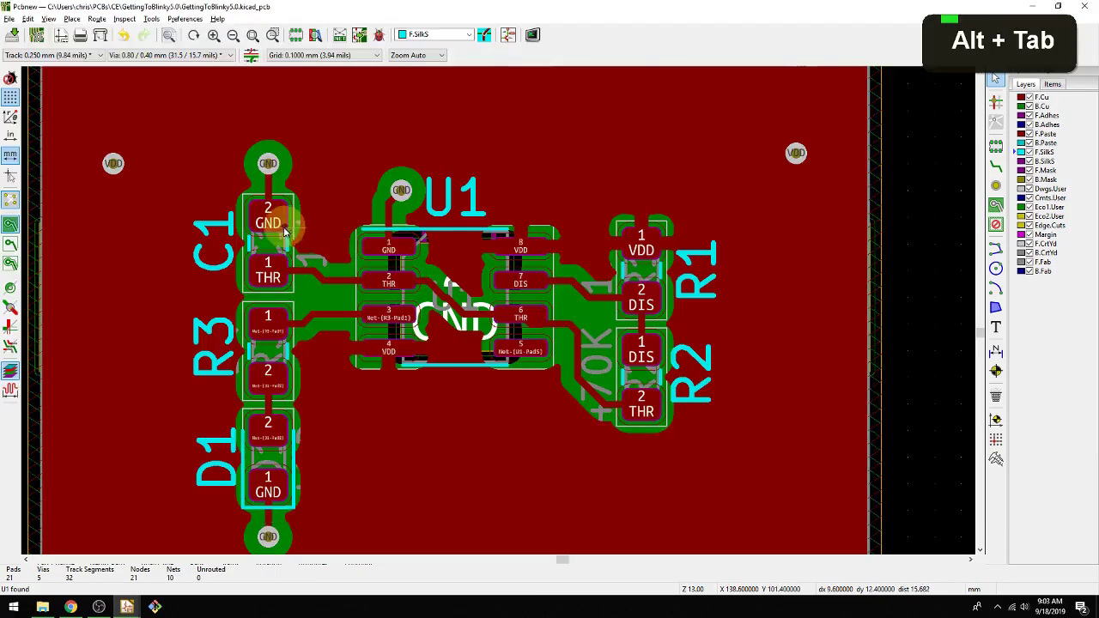
{"action": "scroll", "coordinate": [498, 310], "scroll_direction": "up", "scroll_amount": 3}
{"action": "scroll", "coordinate": [498, 314], "scroll_direction": "down", "scroll_amount": 4}
{"action": "key", "text": "alt+Tab"}
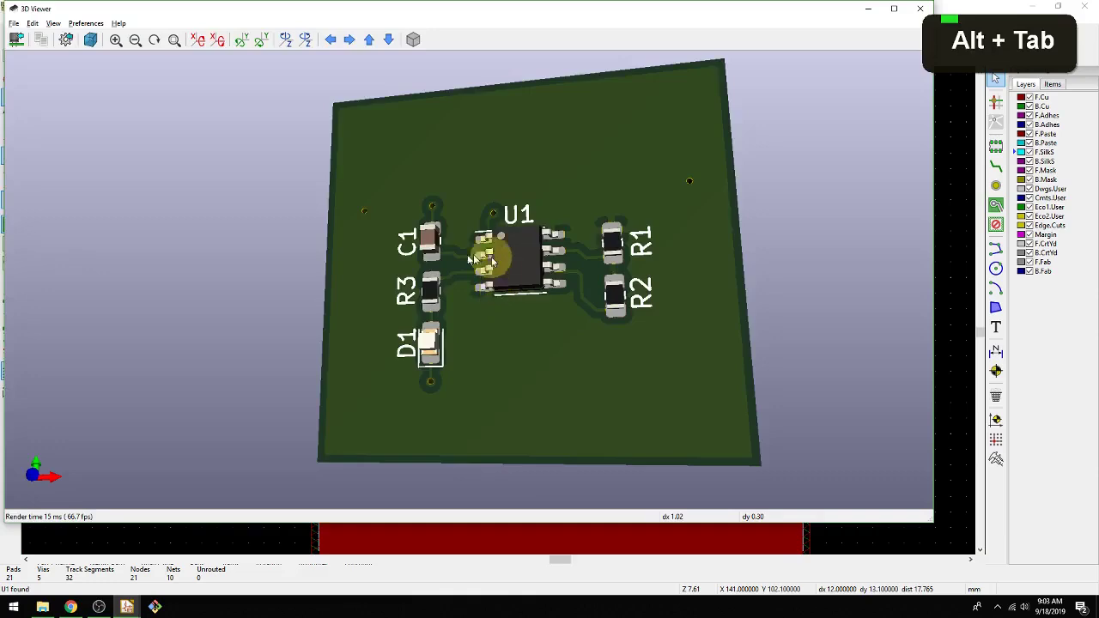
{"action": "left_click_drag", "start_coordinate": [455, 250], "coordinate": [552, 238]}
{"action": "double_click", "coordinate": [532, 286]}
{"action": "scroll", "coordinate": [524, 252], "scroll_direction": "up", "scroll_amount": 3}
{"action": "middle_click", "coordinate": [525, 252]}
{"action": "key", "text": "alt+Tab"}
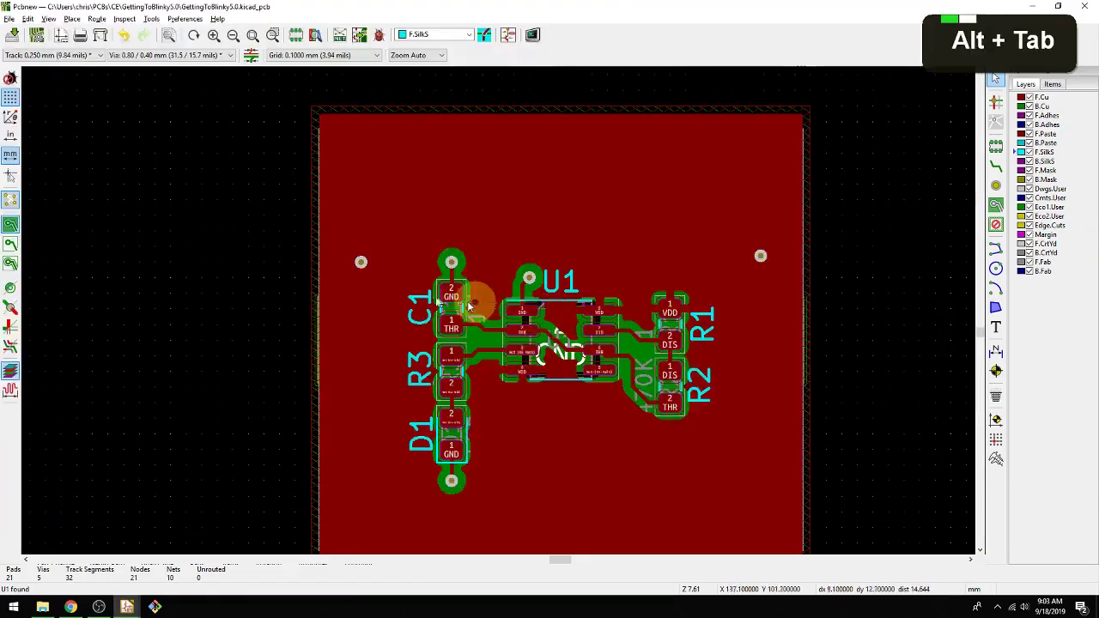
{"action": "key", "text": "Escape"}
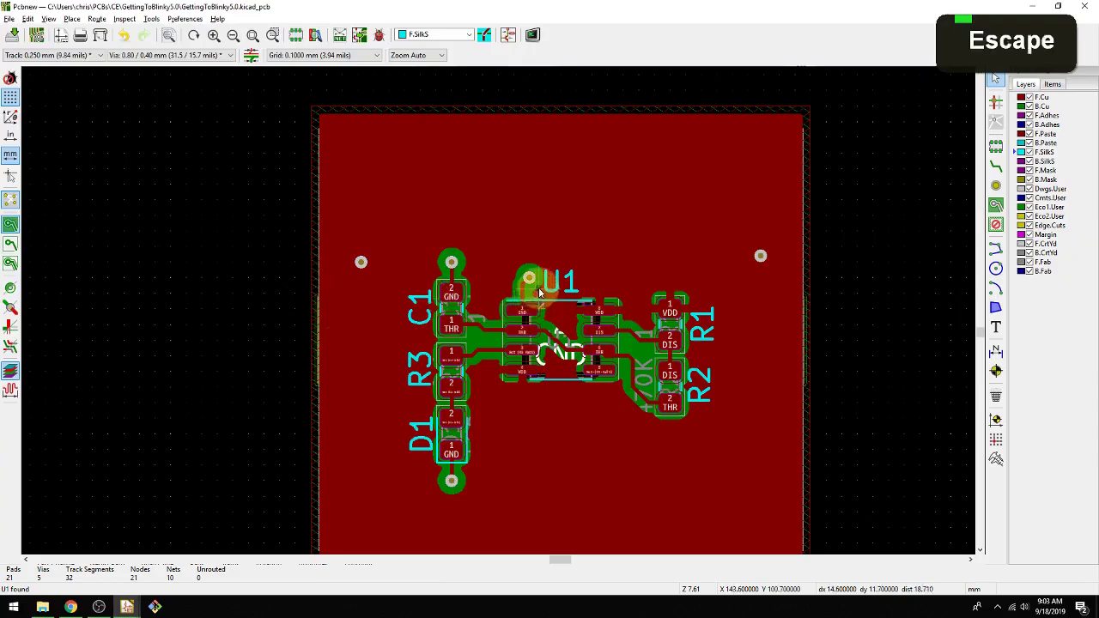
- Flip the board view to the back, hide back-side footprints, and make B.SilkS active
{"action": "left_click", "coordinate": [49, 19]}
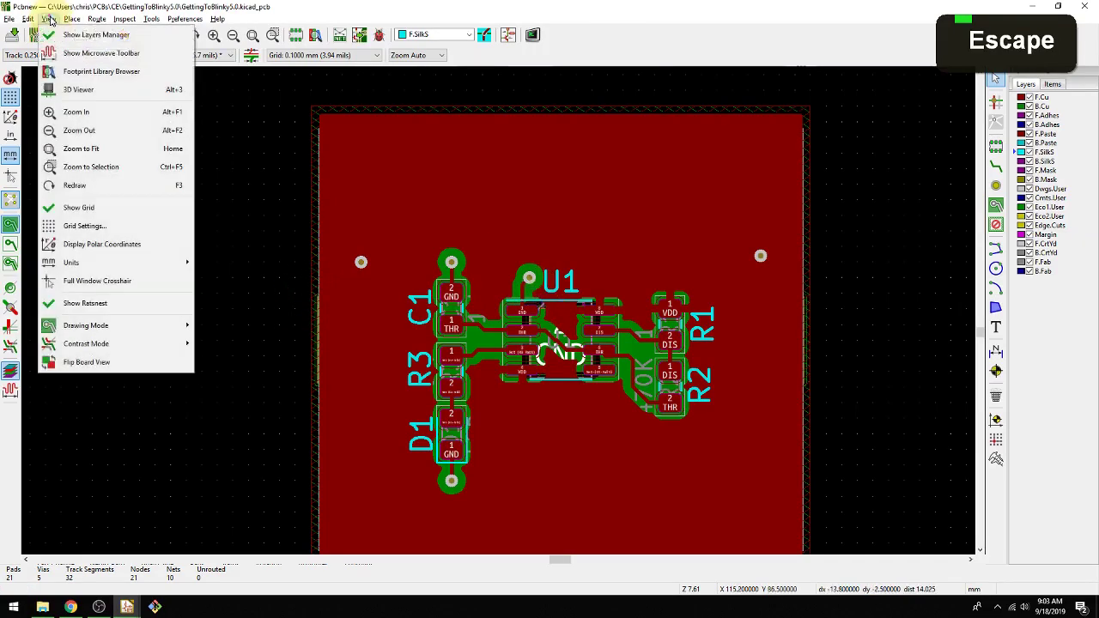
{"action": "left_click", "coordinate": [86, 363]}
{"action": "middle_click", "coordinate": [307, 314]}
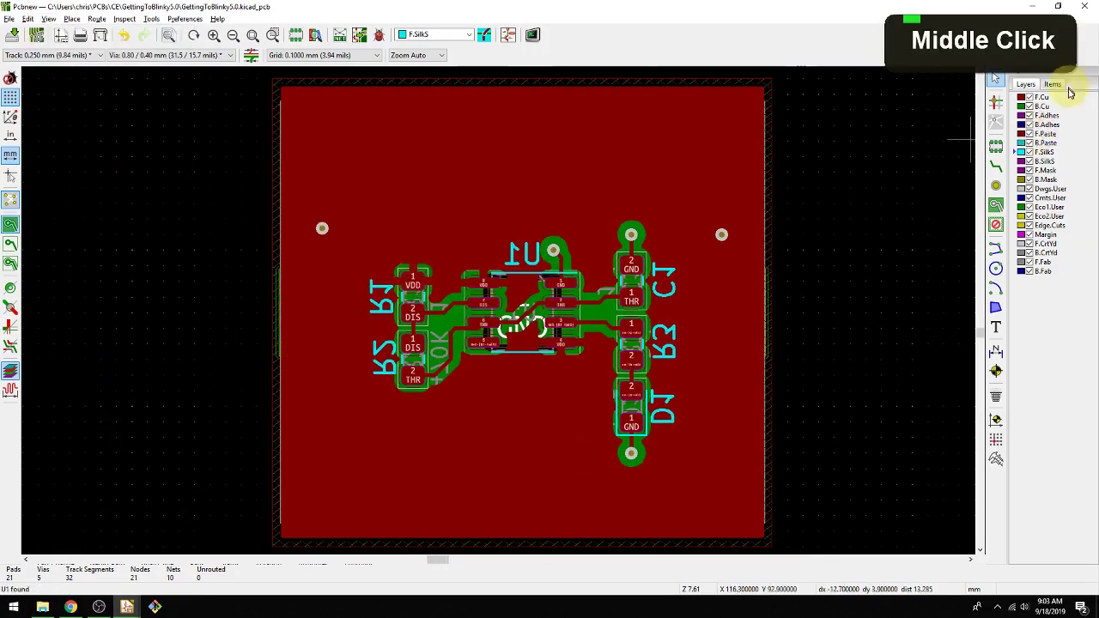
{"action": "left_click", "coordinate": [1058, 85]}
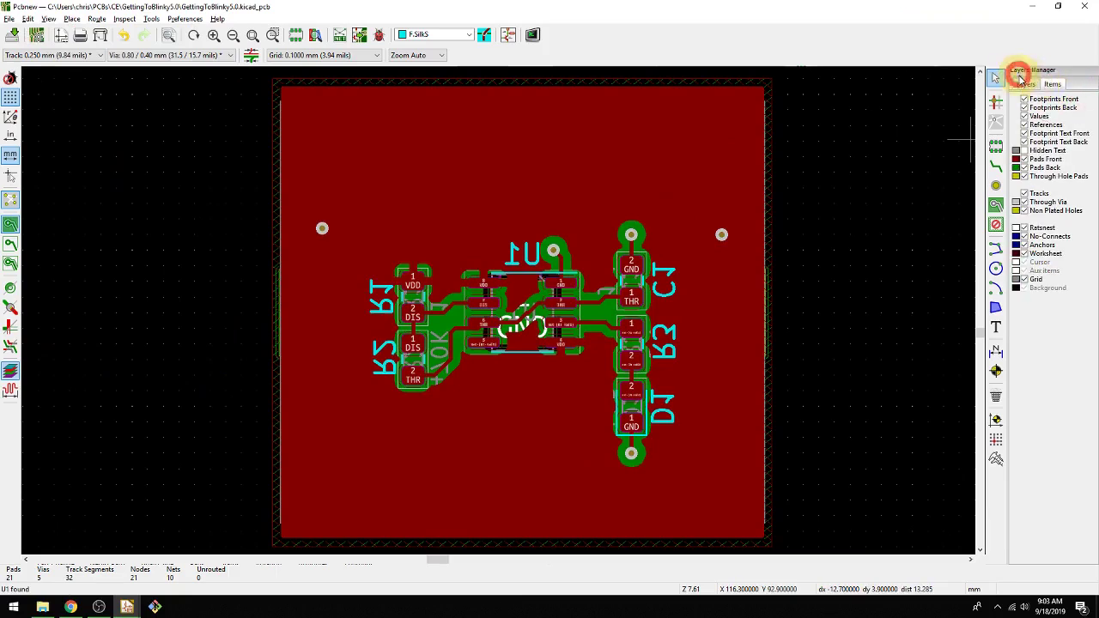
{"action": "left_click", "coordinate": [1068, 111]}
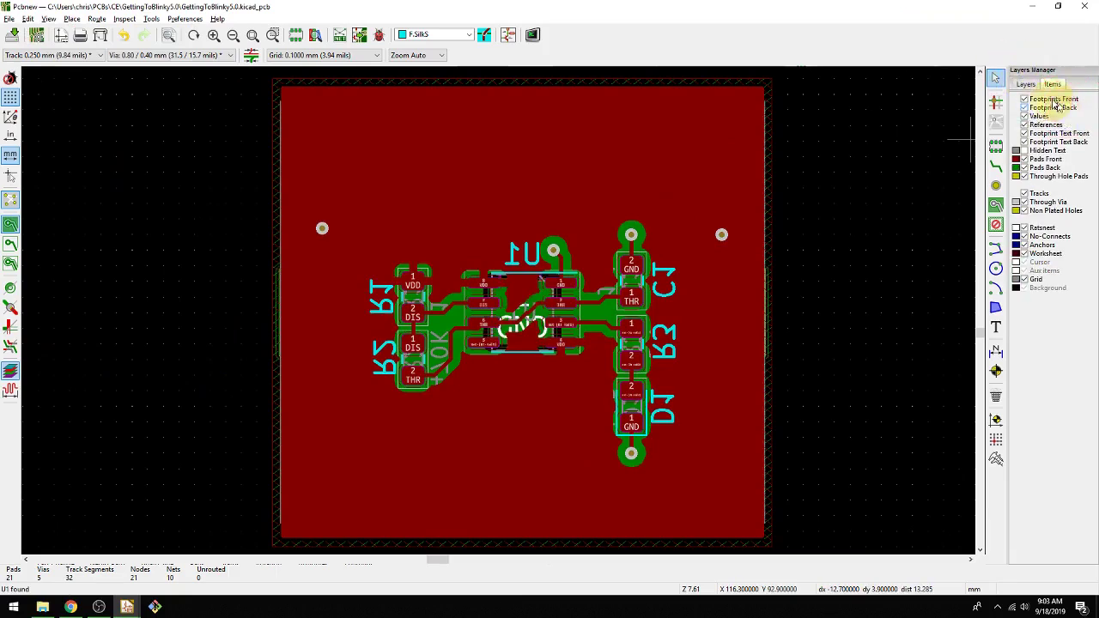
{"action": "left_click", "coordinate": [1026, 85]}
{"action": "left_click", "coordinate": [1042, 106]}
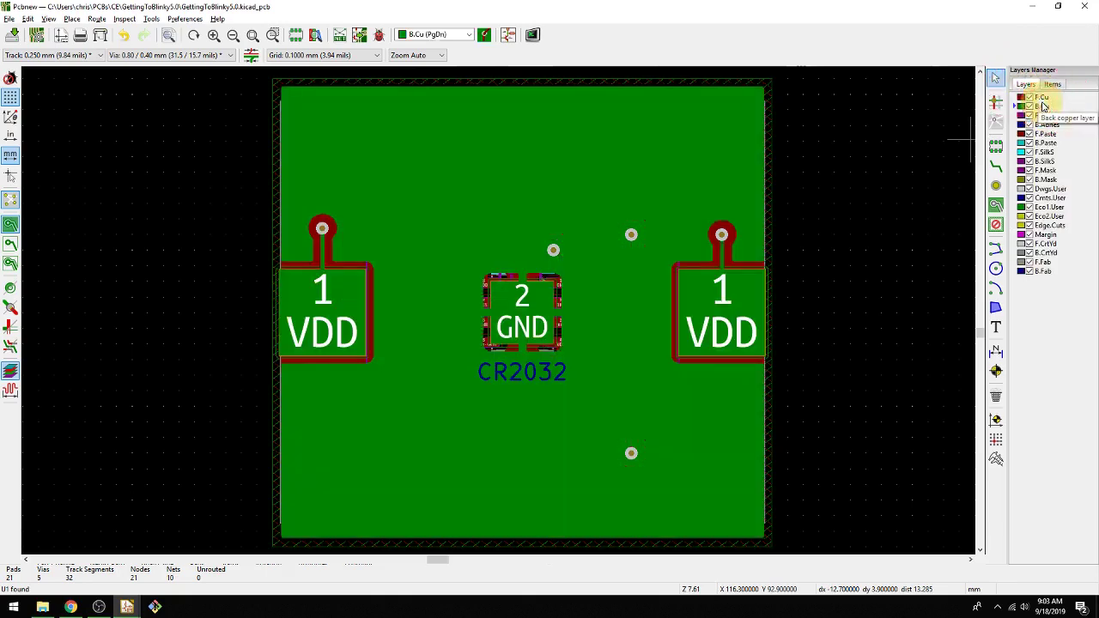
{"action": "left_click", "coordinate": [567, 286]}
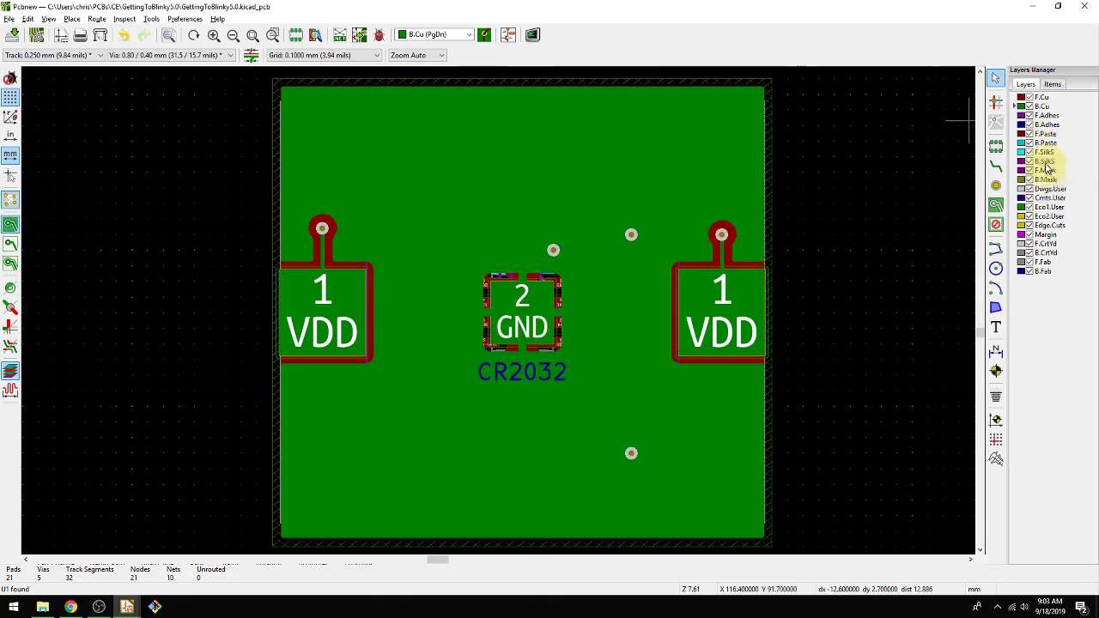
{"action": "left_click", "coordinate": [1046, 161]}
- Move the BT1 reference label up to the top of the board outline
{"action": "left_click", "coordinate": [519, 267]}
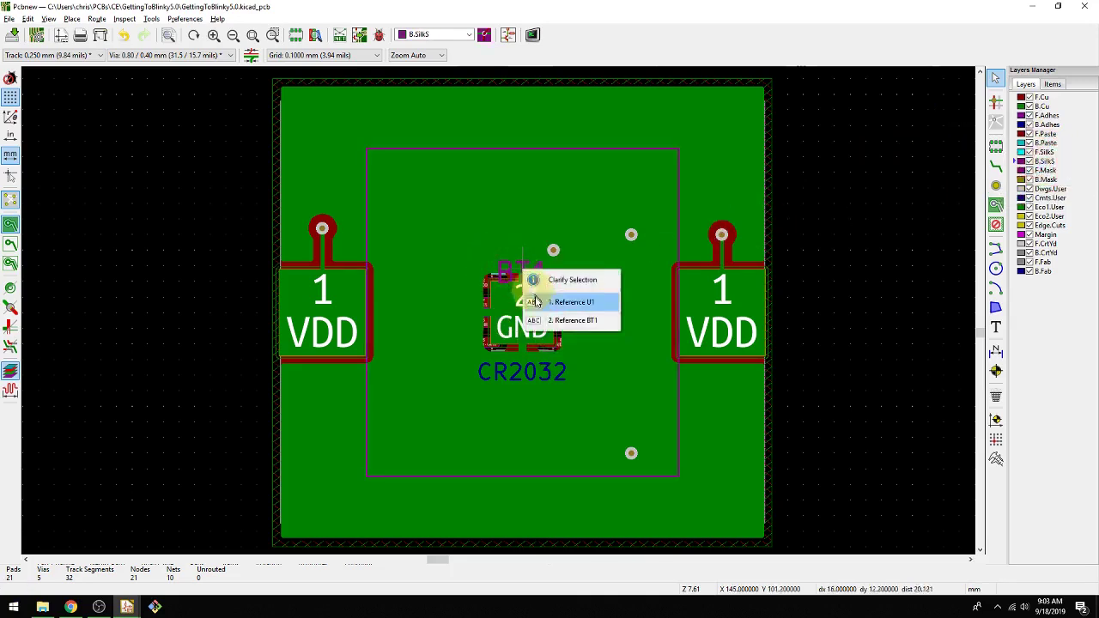
{"action": "left_click", "coordinate": [547, 298]}
{"action": "left_click_drag", "start_coordinate": [523, 277], "coordinate": [520, 176]}
- Check the moved BT1 label in the 3D Viewer from several angles, ending on the component side
{"action": "key", "text": "alt+Tab"}
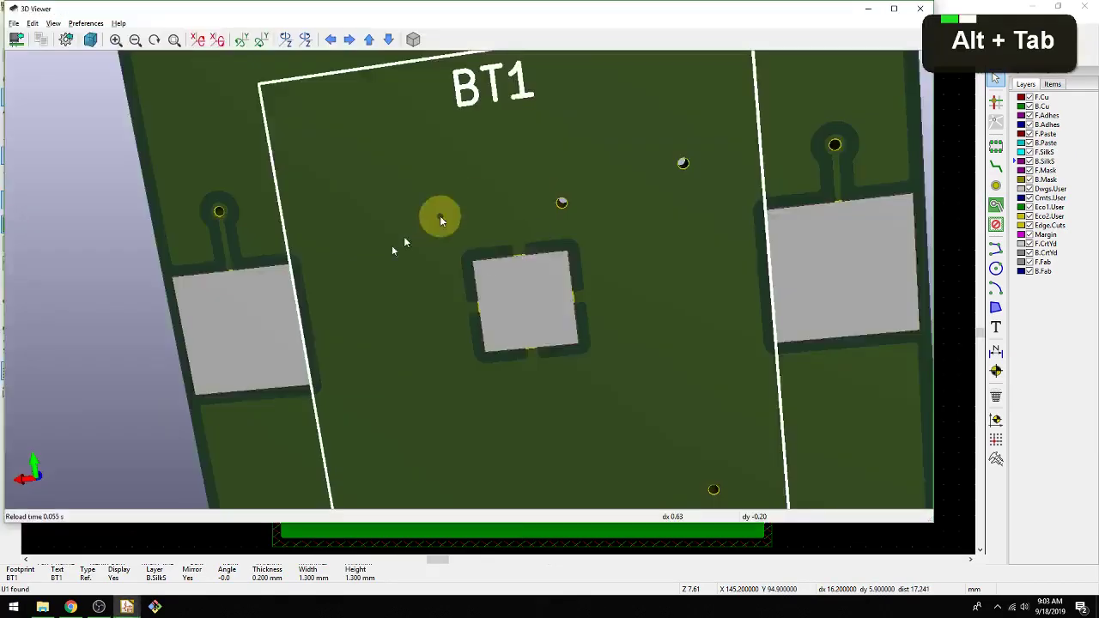
{"action": "left_click_drag", "start_coordinate": [153, 322], "coordinate": [780, 363]}
{"action": "double_click", "coordinate": [455, 387]}
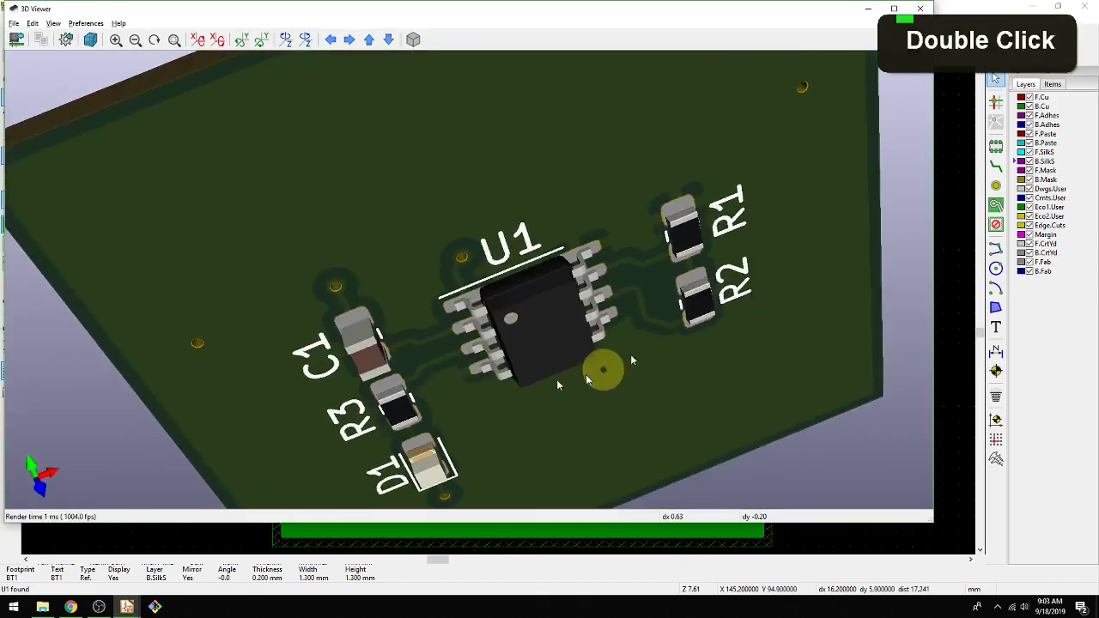
{"action": "double_click", "coordinate": [406, 293]}
{"action": "scroll", "coordinate": [613, 344], "scroll_direction": "up", "scroll_amount": 3}
{"action": "scroll", "coordinate": [707, 321], "scroll_direction": "down", "scroll_amount": 5}
{"action": "left_click_drag", "start_coordinate": [639, 336], "coordinate": [562, 222]}
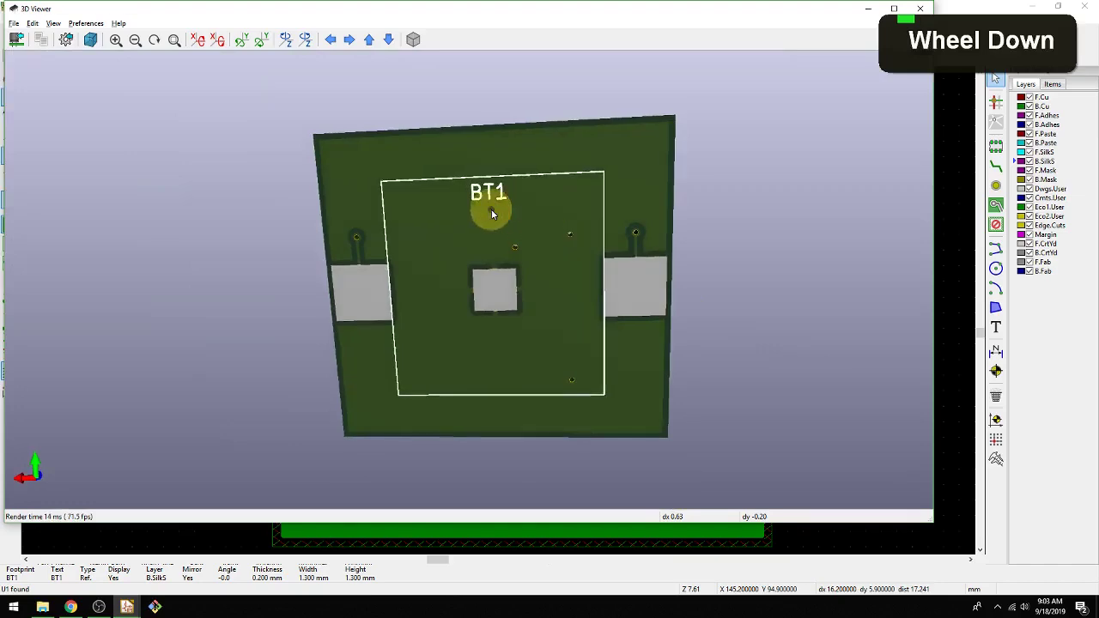
{"action": "left_click_drag", "start_coordinate": [476, 210], "coordinate": [106, 314]}
{"action": "double_click", "coordinate": [263, 358]}
{"action": "key", "text": "alt+Tab"}
- Turn off the flipped board view and make F.SilkS the active layer via F.Cu
{"action": "left_click", "coordinate": [507, 253]}
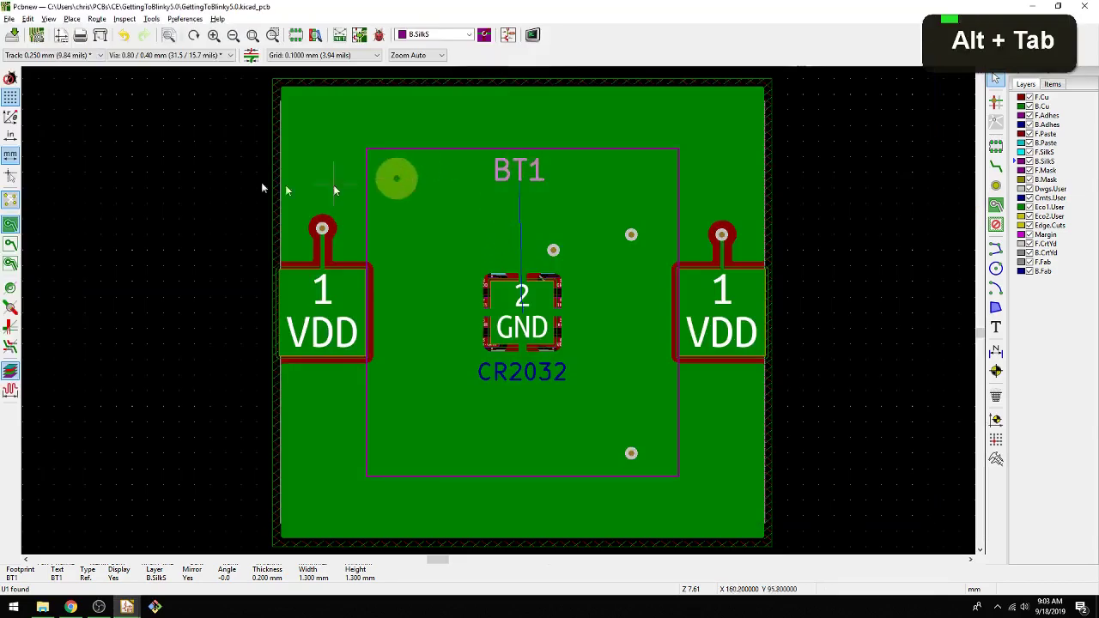
{"action": "left_click", "coordinate": [51, 20]}
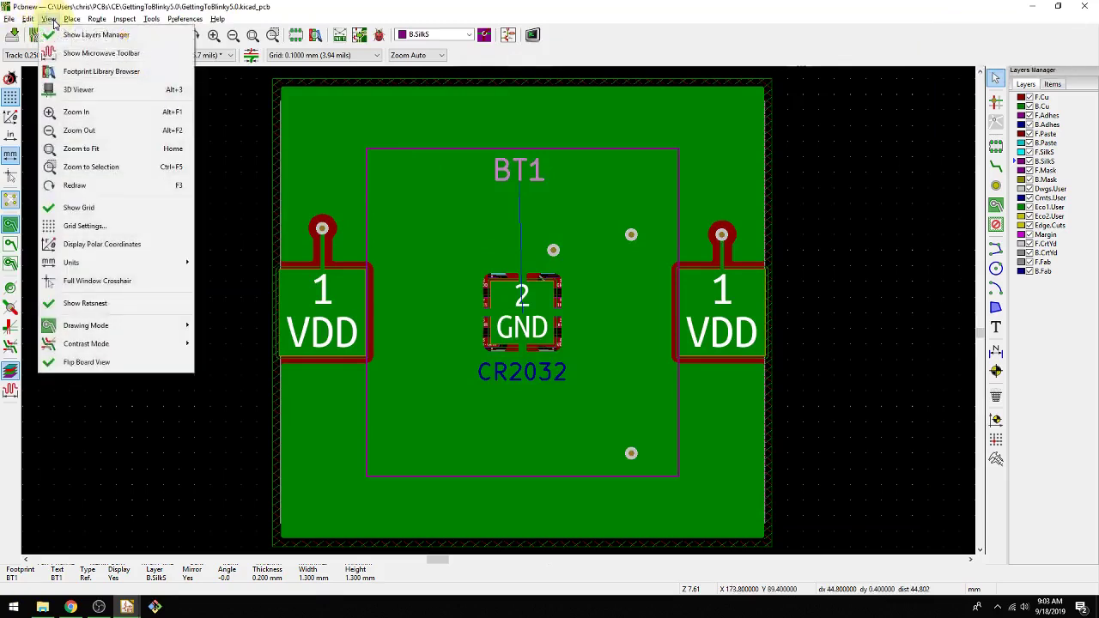
{"action": "left_click", "coordinate": [90, 361]}
{"action": "middle_click_drag", "start_coordinate": [382, 237], "coordinate": [426, 245]}
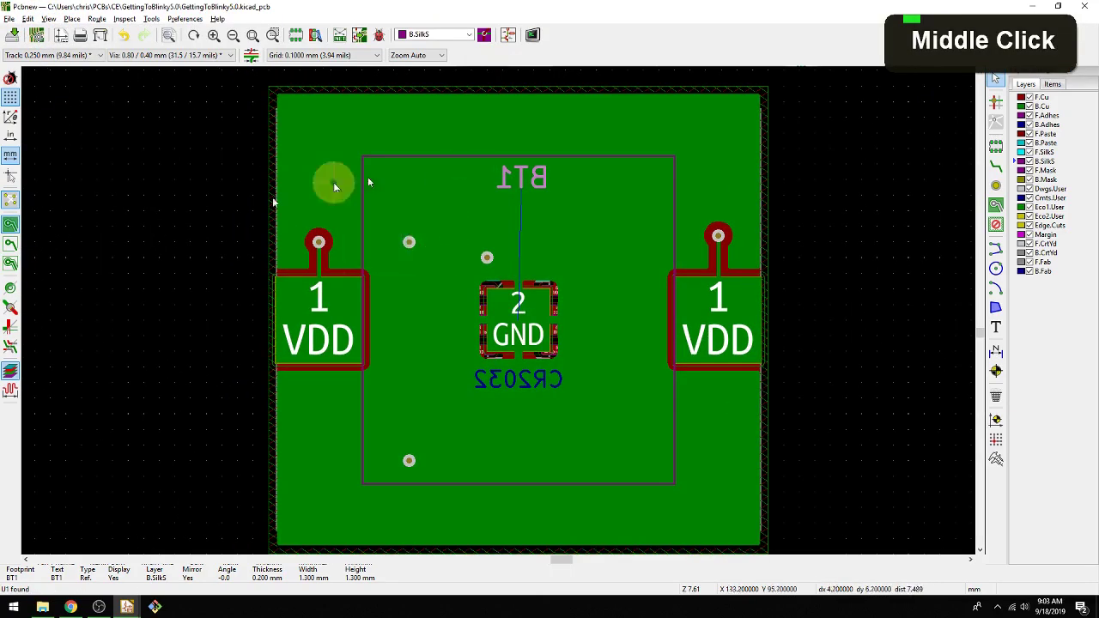
{"action": "left_click", "coordinate": [115, 213]}
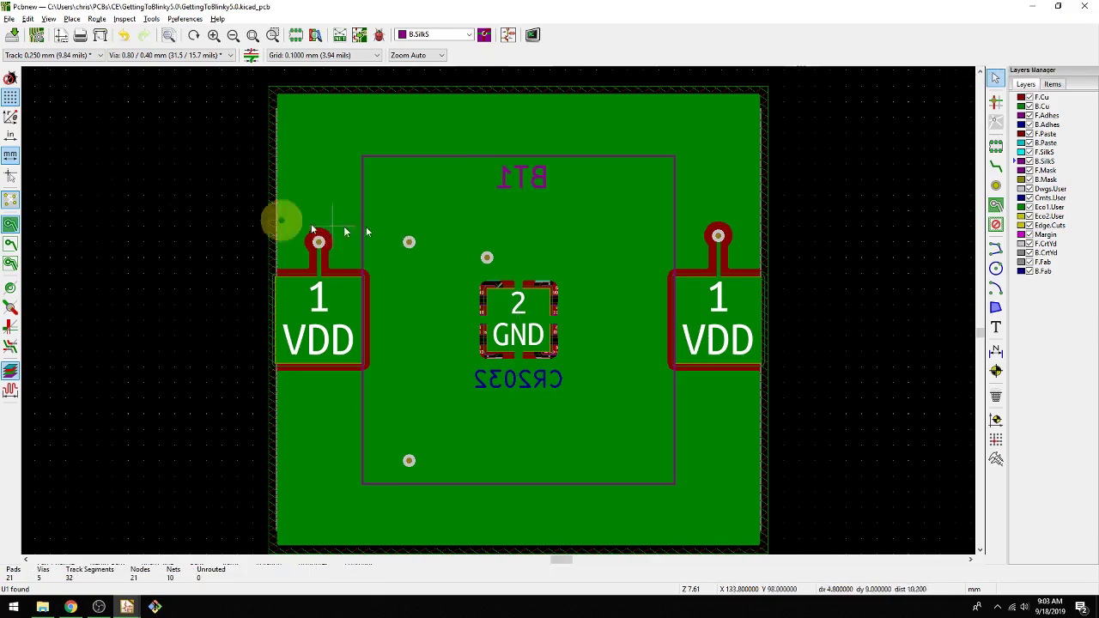
{"action": "left_click", "coordinate": [1040, 101]}
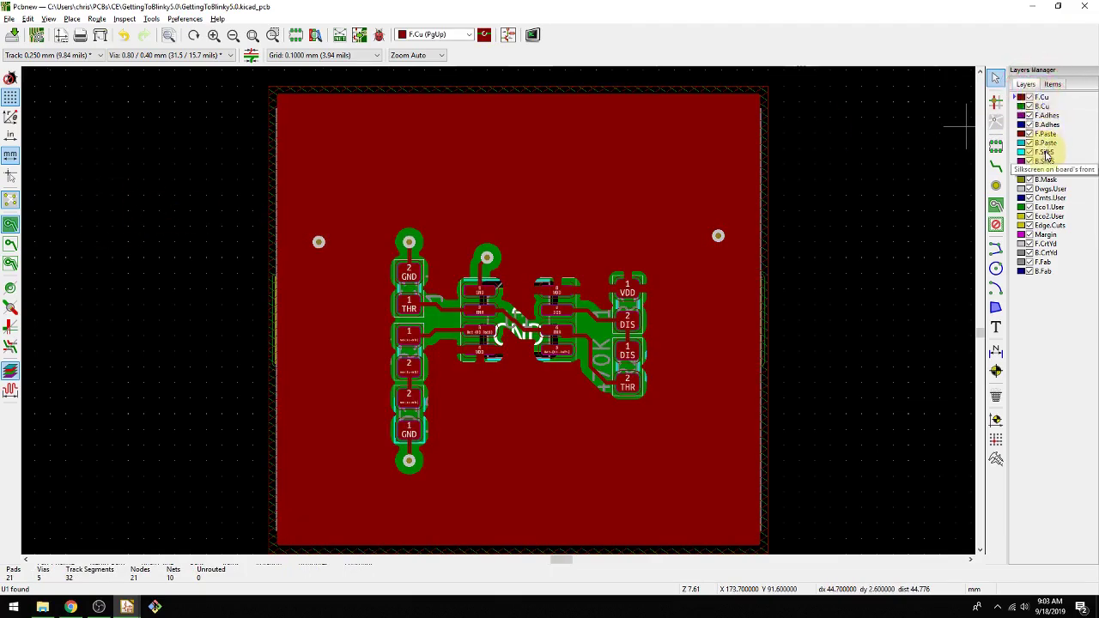
{"action": "left_click", "coordinate": [1043, 155]}
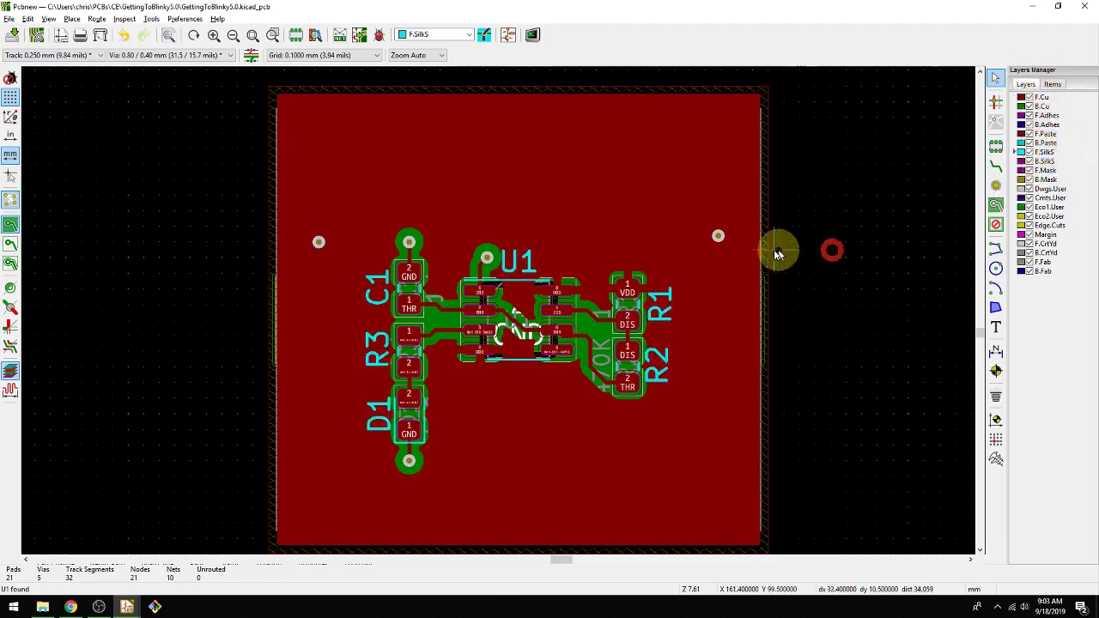
- Place the text 'Getting To Blinky 5.0' near the top of the board
{"action": "middle_click_drag", "start_coordinate": [775, 250], "coordinate": [816, 265]}
{"action": "left_click", "coordinate": [996, 325]}
{"action": "left_click", "coordinate": [381, 139]}
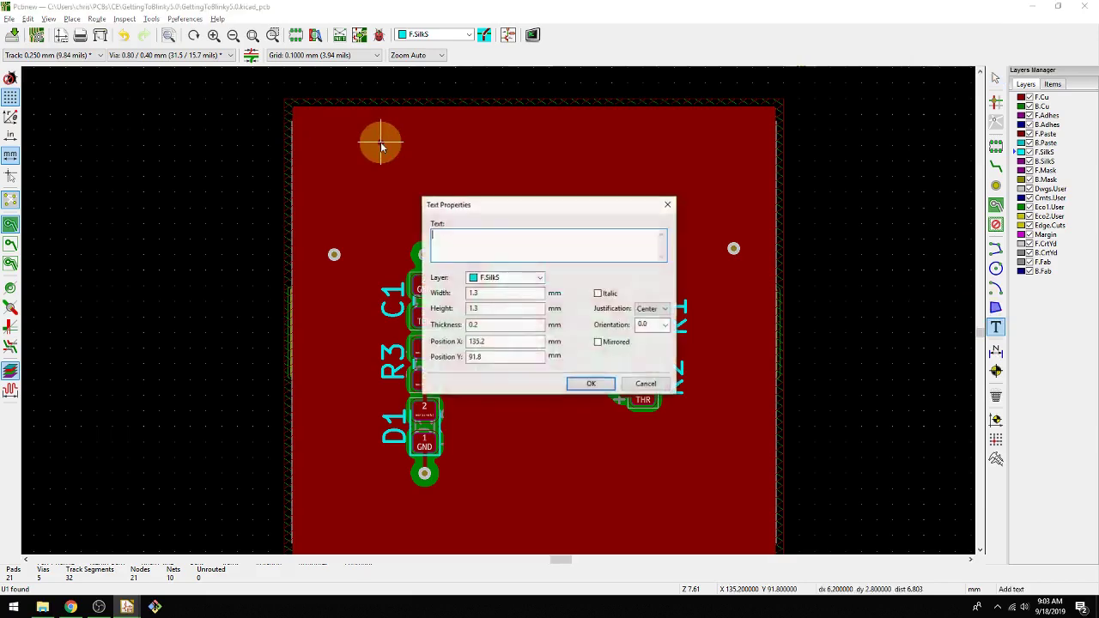
{"action": "type", "text": "Getting TO"}
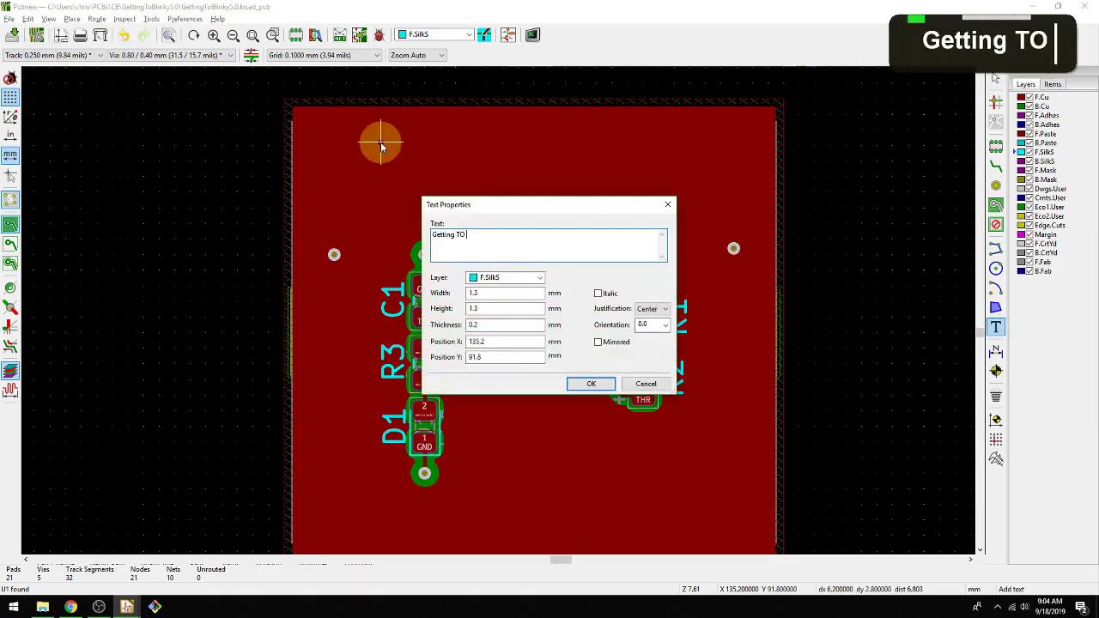
{"action": "key", "text": "BackSpace"}
{"action": "type", "text": "o Blinky 5.0"}
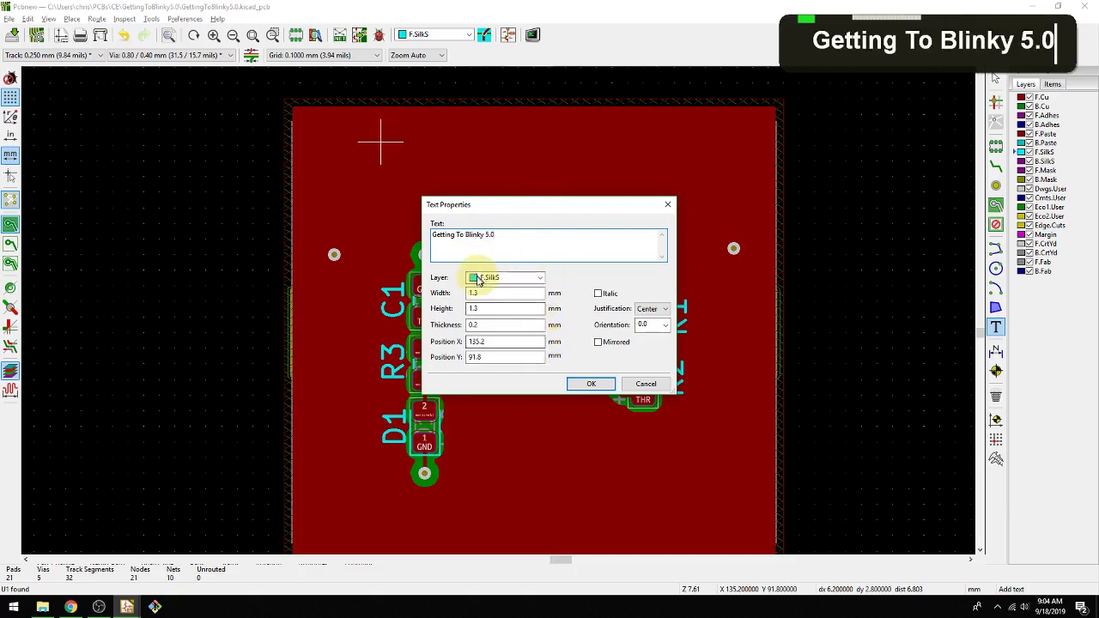
{"action": "left_click", "coordinate": [593, 383]}
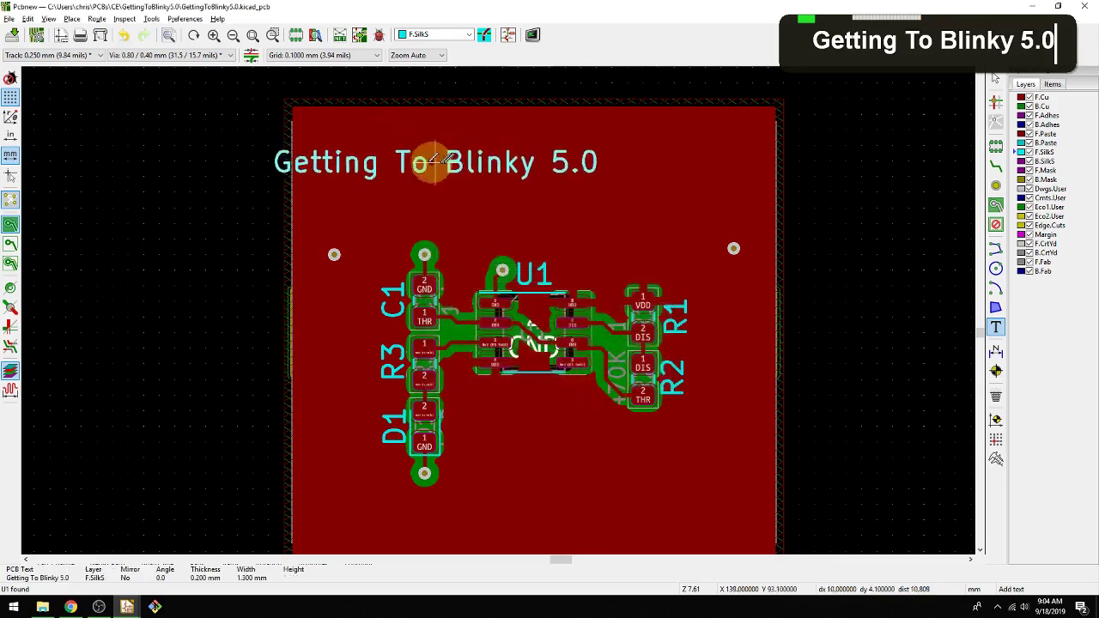
{"action": "left_click", "coordinate": [525, 183]}
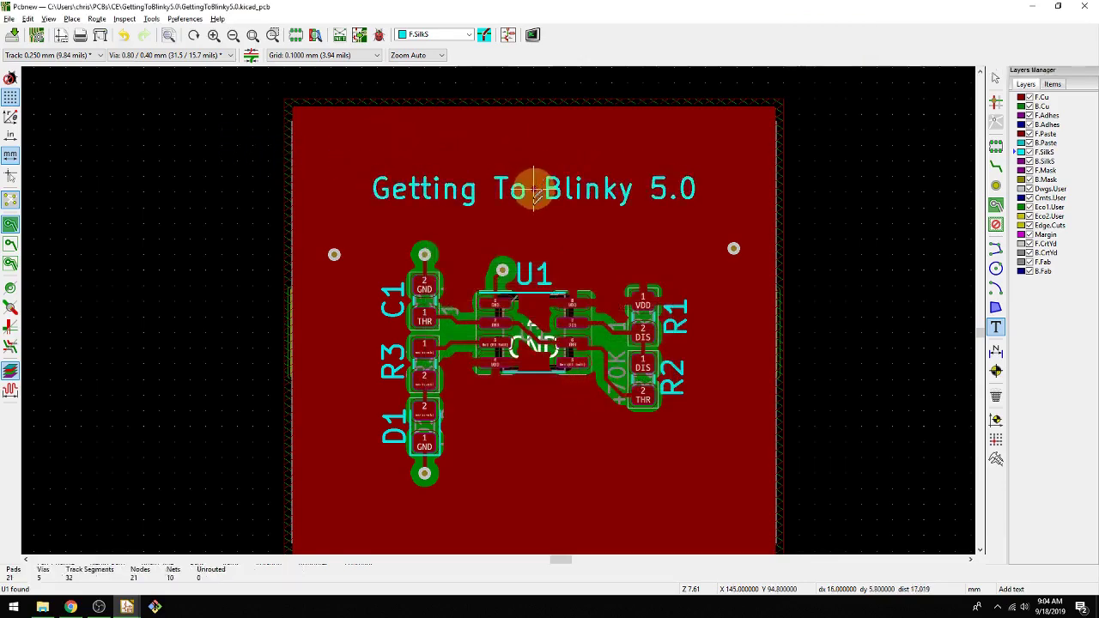
- Place a 'Made by' credit line with the author's name near the board's bottom
{"action": "middle_click", "coordinate": [515, 221]}
{"action": "left_click", "coordinate": [451, 432]}
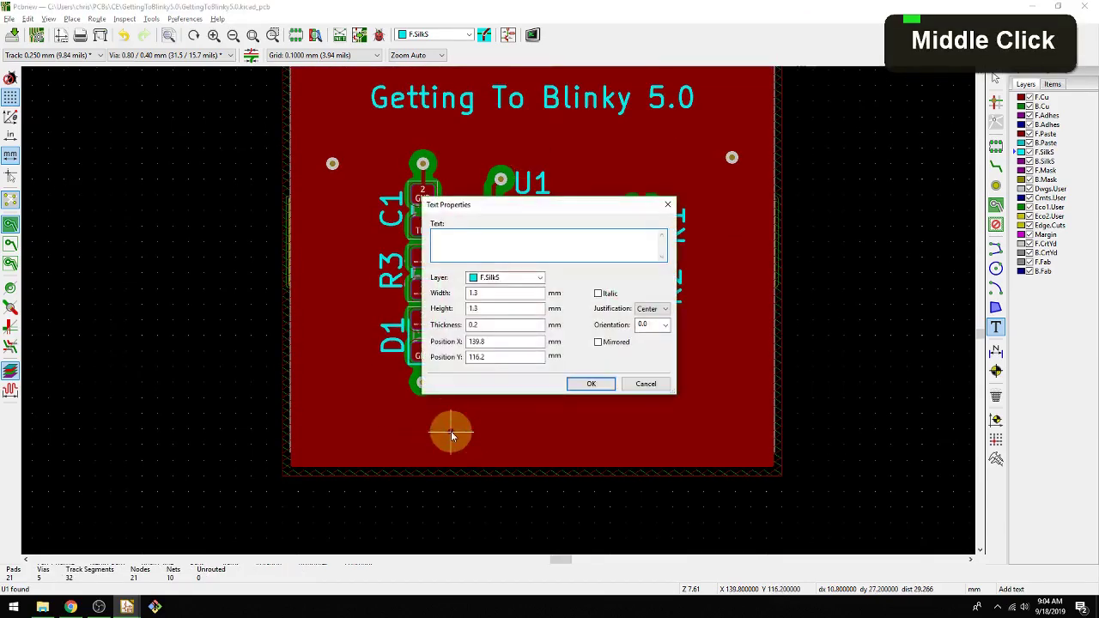
{"action": "type", "text": "Made by Chris"}
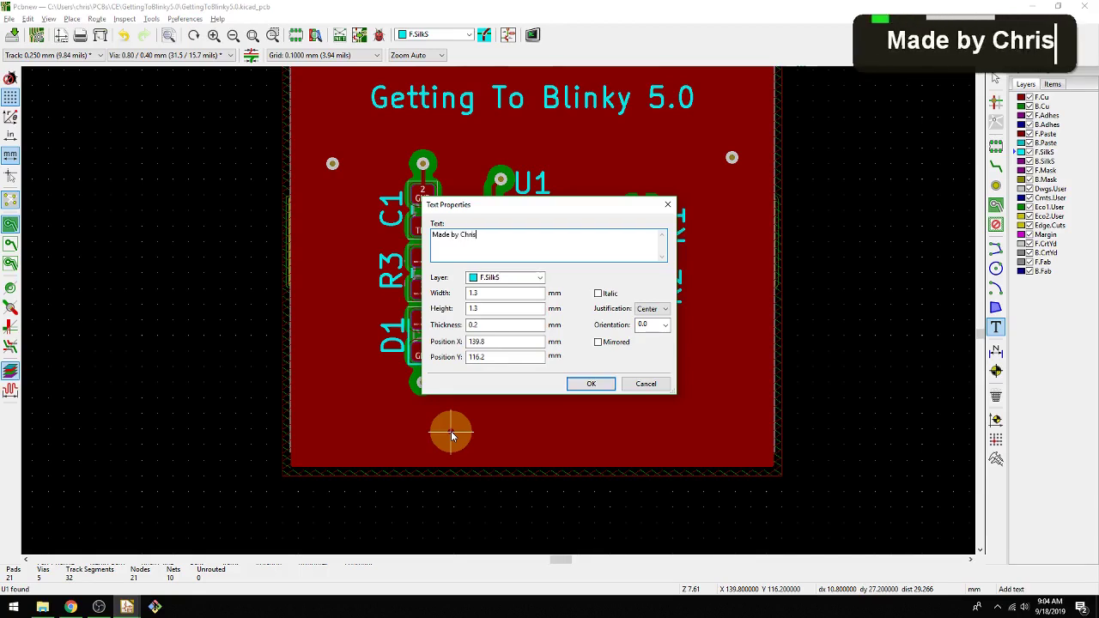
{"action": "left_click", "coordinate": [591, 384]}
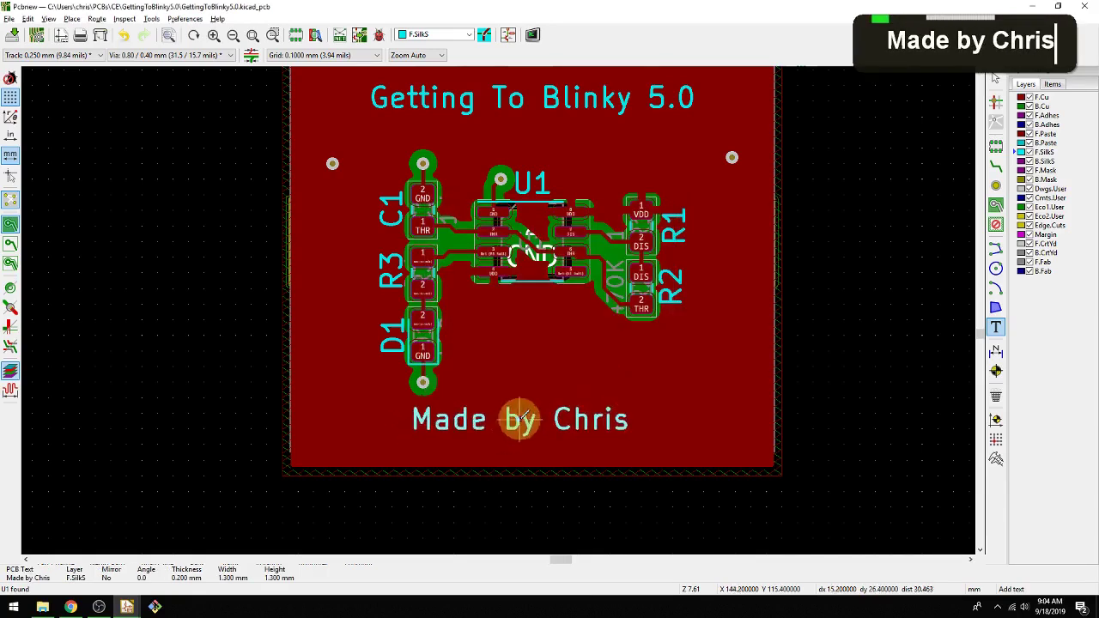
{"action": "left_click", "coordinate": [536, 419]}
{"action": "key", "text": "alt+Tab"}
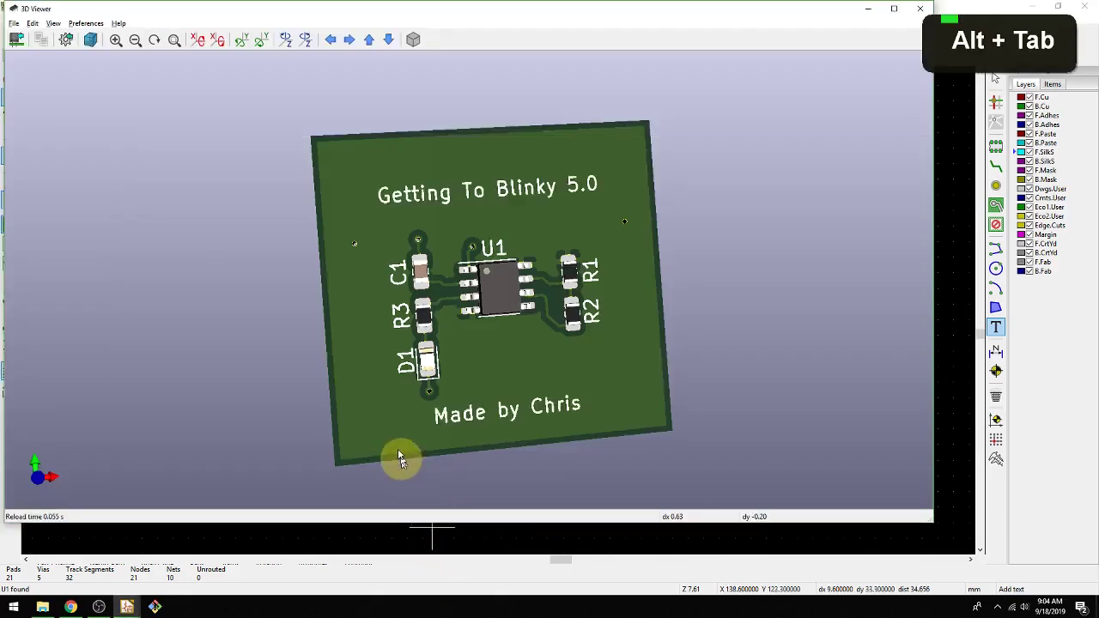
{"action": "left_click_drag", "start_coordinate": [397, 458], "coordinate": [353, 170]}
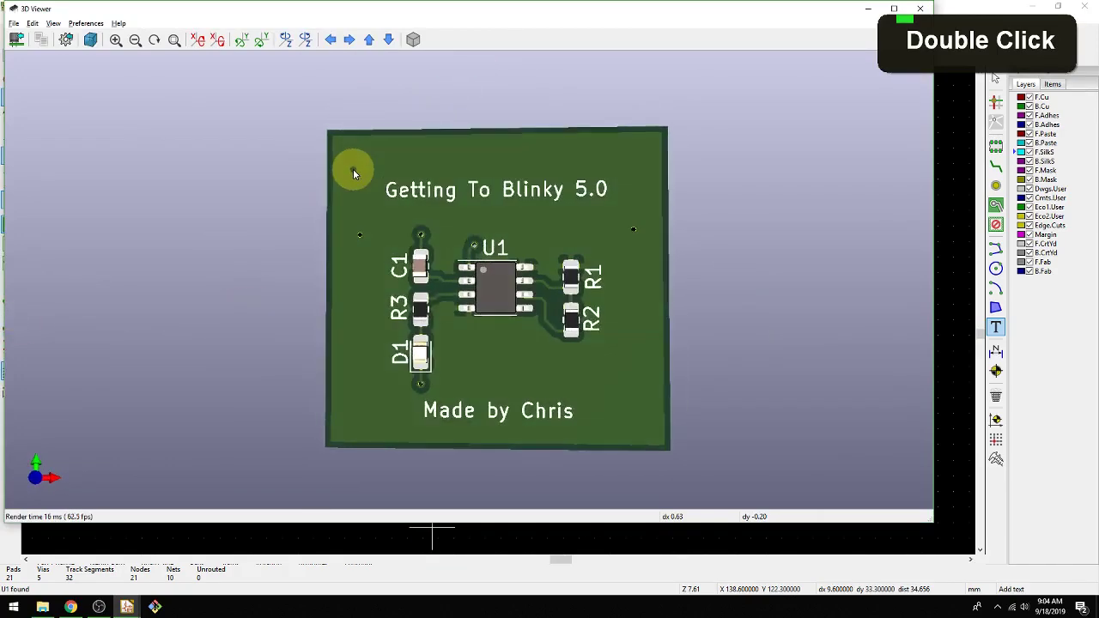
{"action": "middle_click_drag", "start_coordinate": [459, 249], "coordinate": [452, 226]}
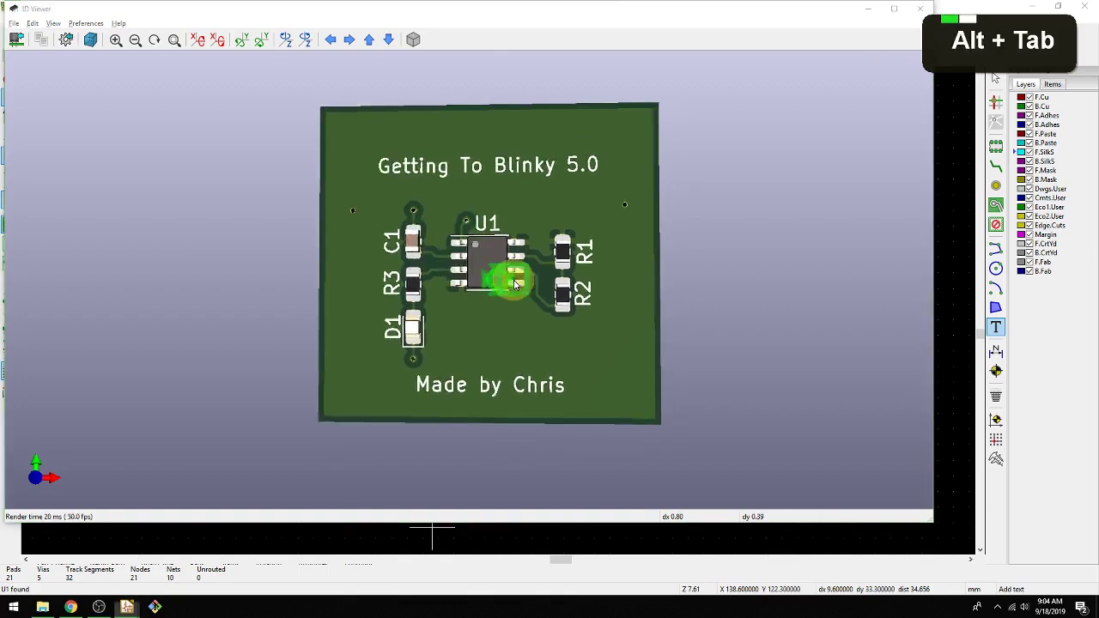
{"action": "key", "text": "alt+Tab"}
{"action": "key", "text": "Escape"}
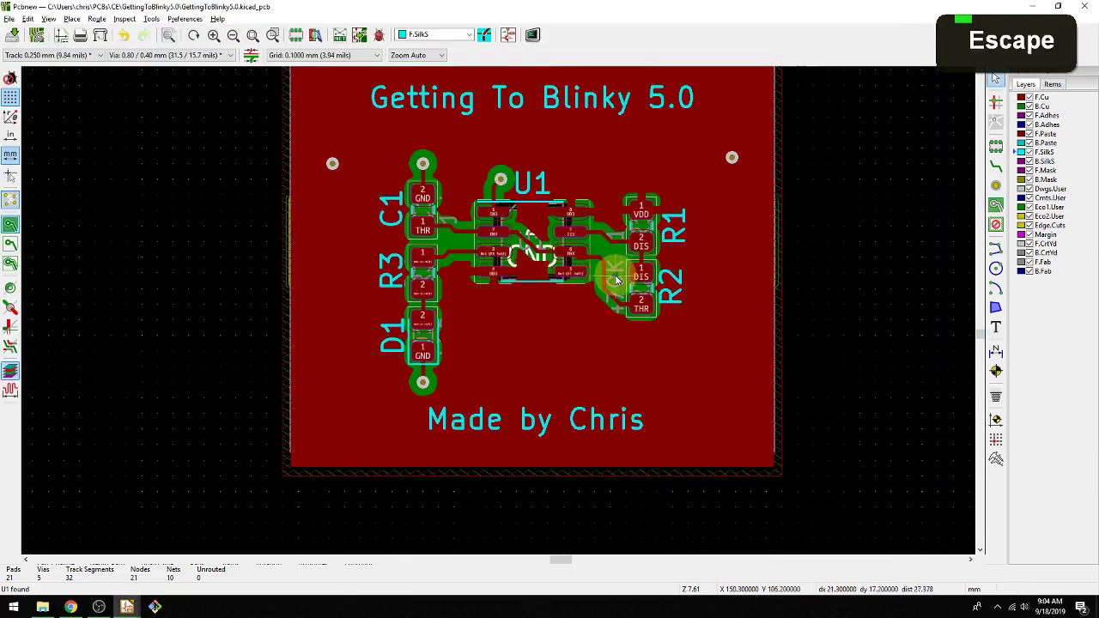
- Inspect the properties of R2's 470K value text without changing anything
{"action": "left_click", "coordinate": [617, 279]}
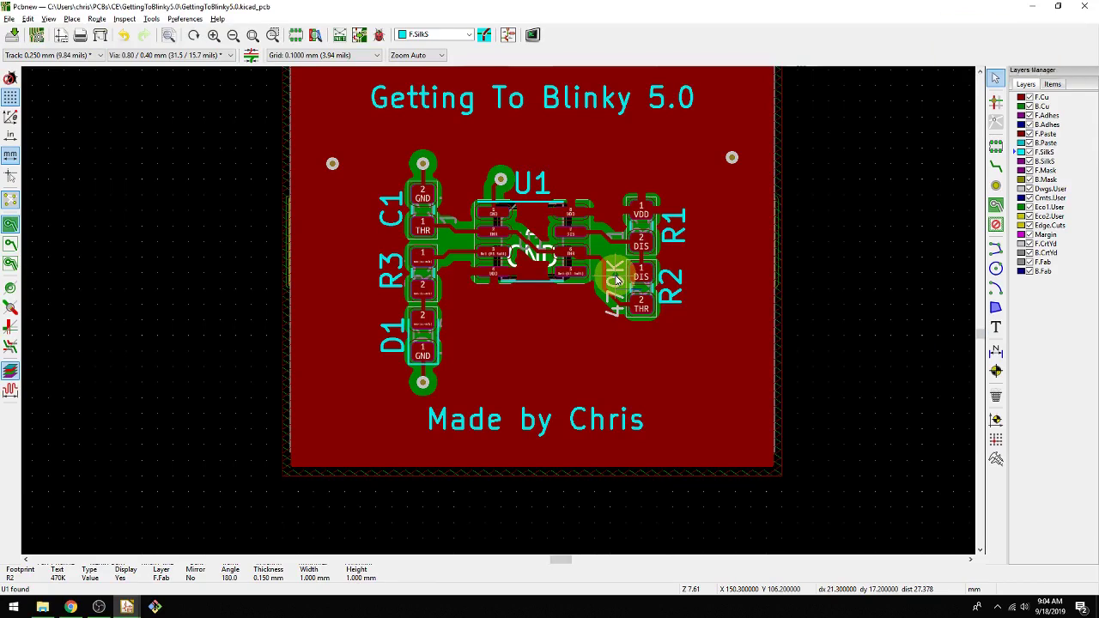
{"action": "key", "text": "e"}
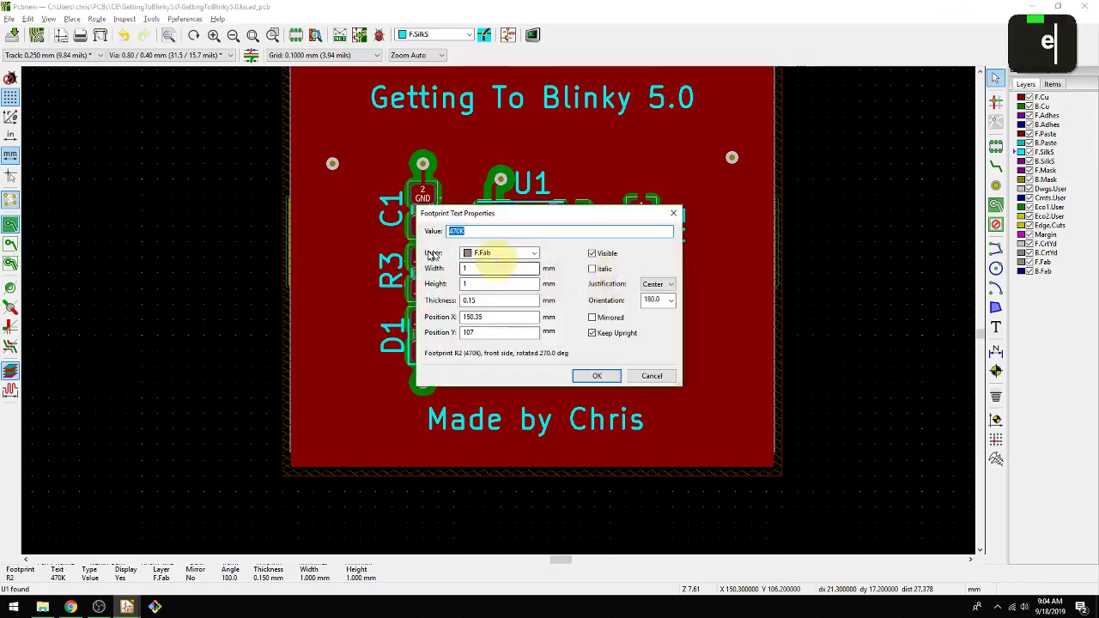
{"action": "left_click", "coordinate": [654, 381]}
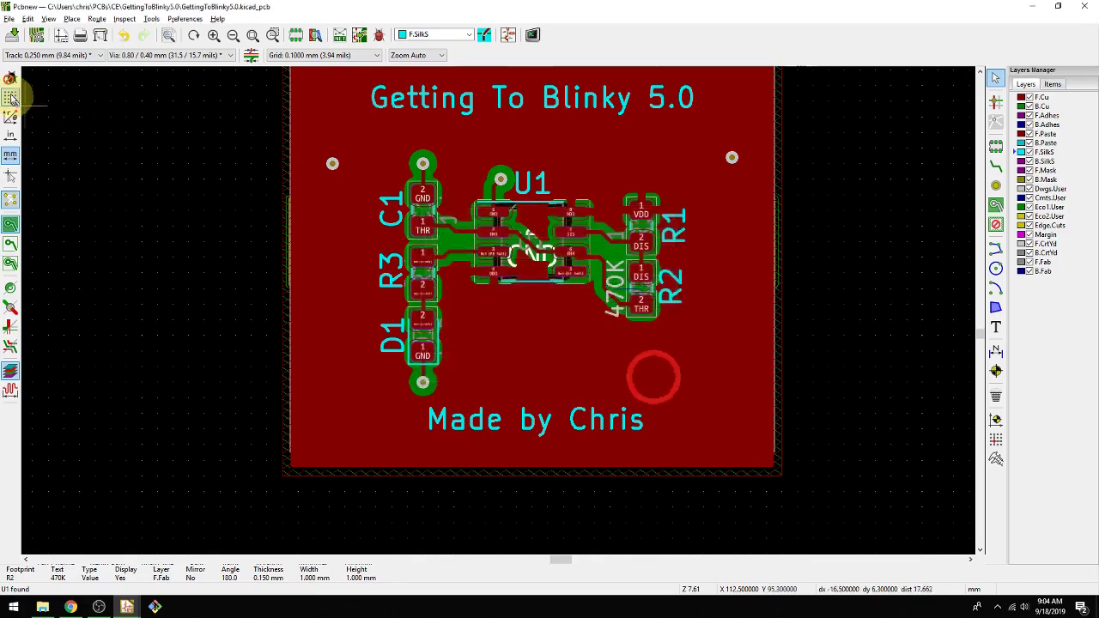
- Make all footprint values invisible board-wide while leaving references untouched, via Edit Text & Graphic Properties
{"action": "left_click", "coordinate": [27, 19]}
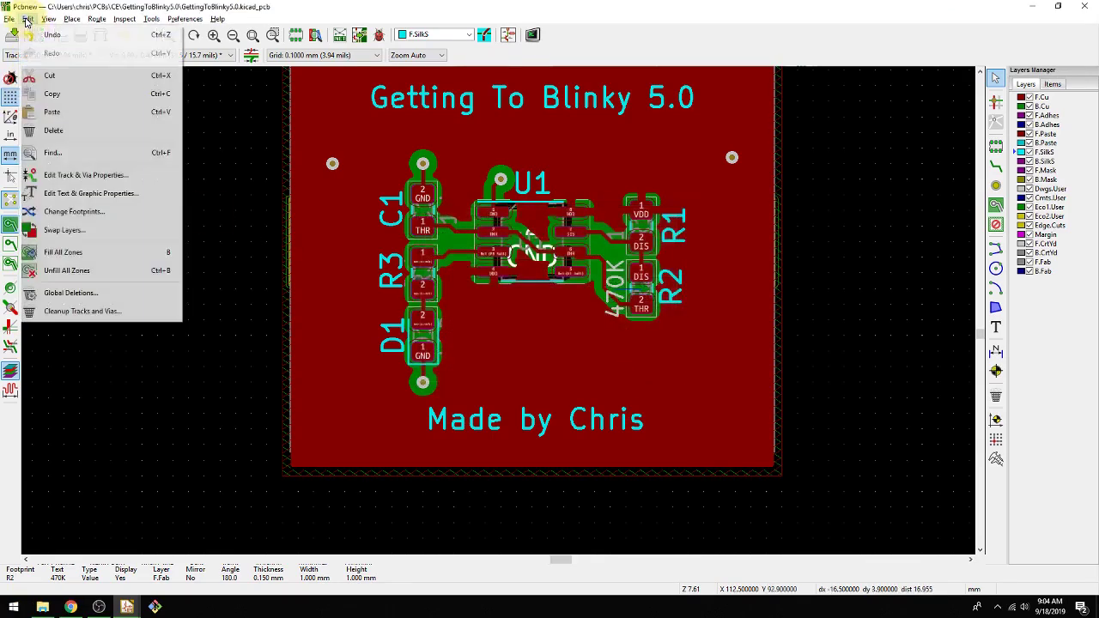
{"action": "left_click", "coordinate": [69, 193]}
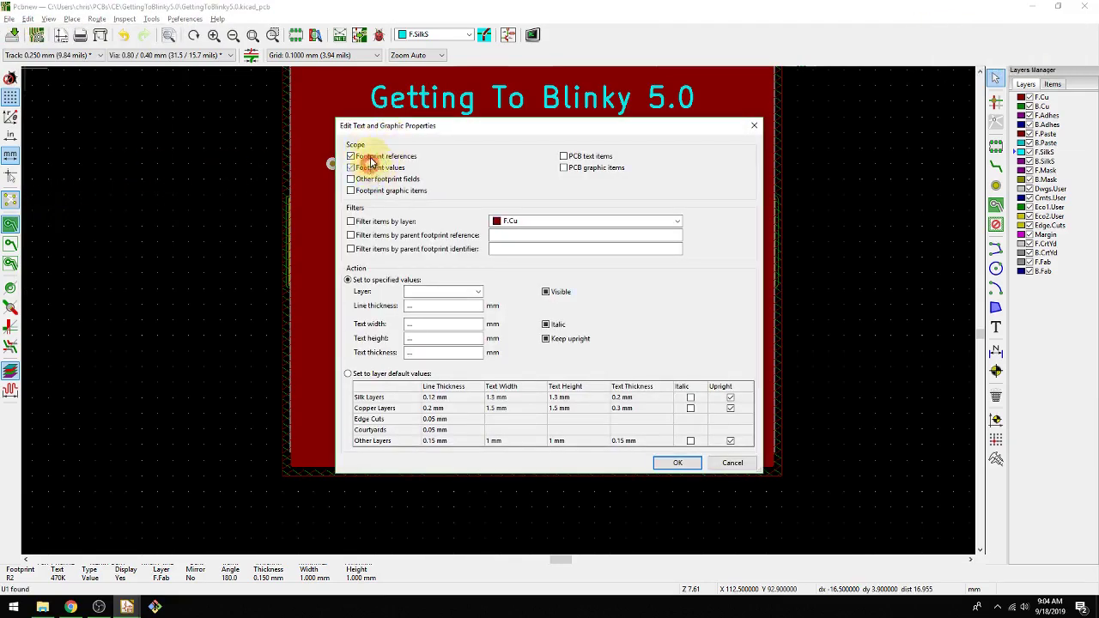
{"action": "double_click", "coordinate": [354, 157]}
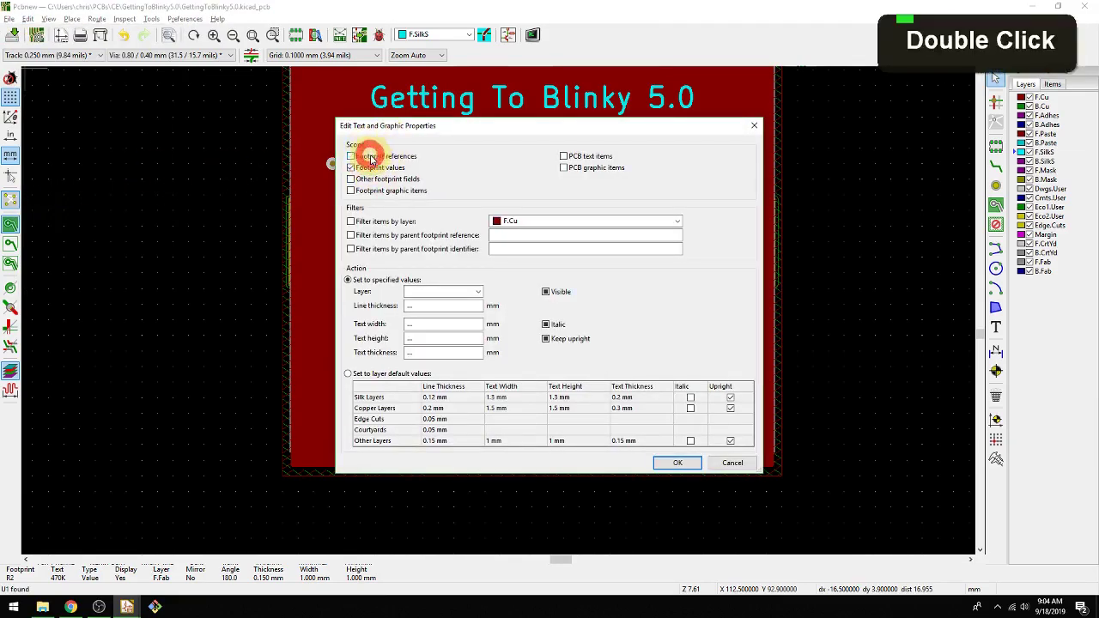
{"action": "left_click", "coordinate": [545, 293]}
{"action": "left_click", "coordinate": [670, 464]}
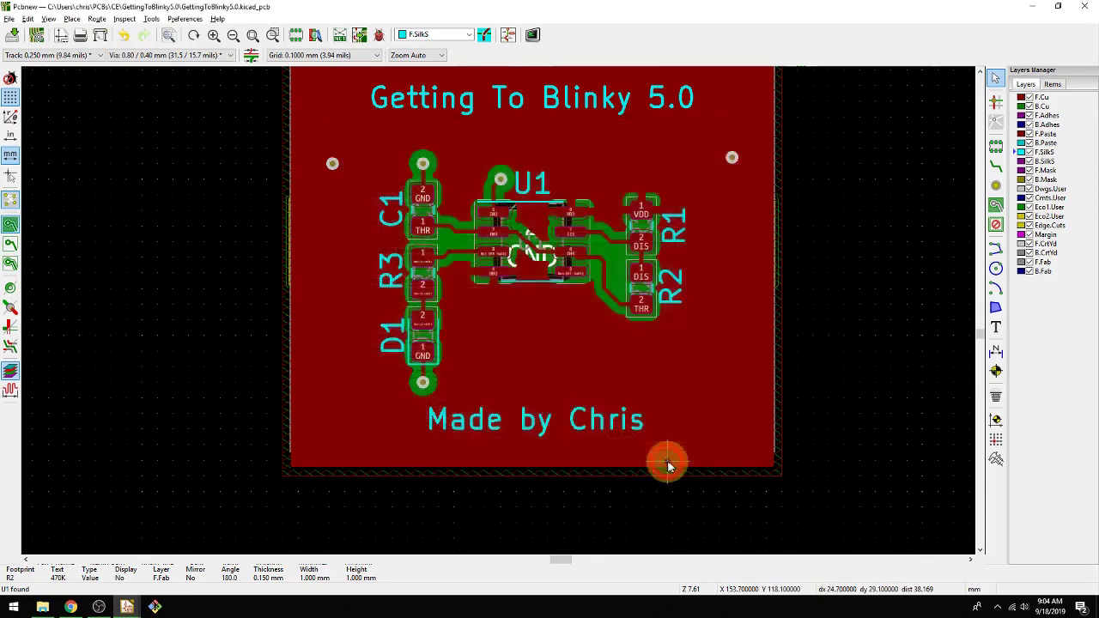
{"action": "double_click", "coordinate": [527, 233]}
{"action": "middle_click", "coordinate": [798, 226]}
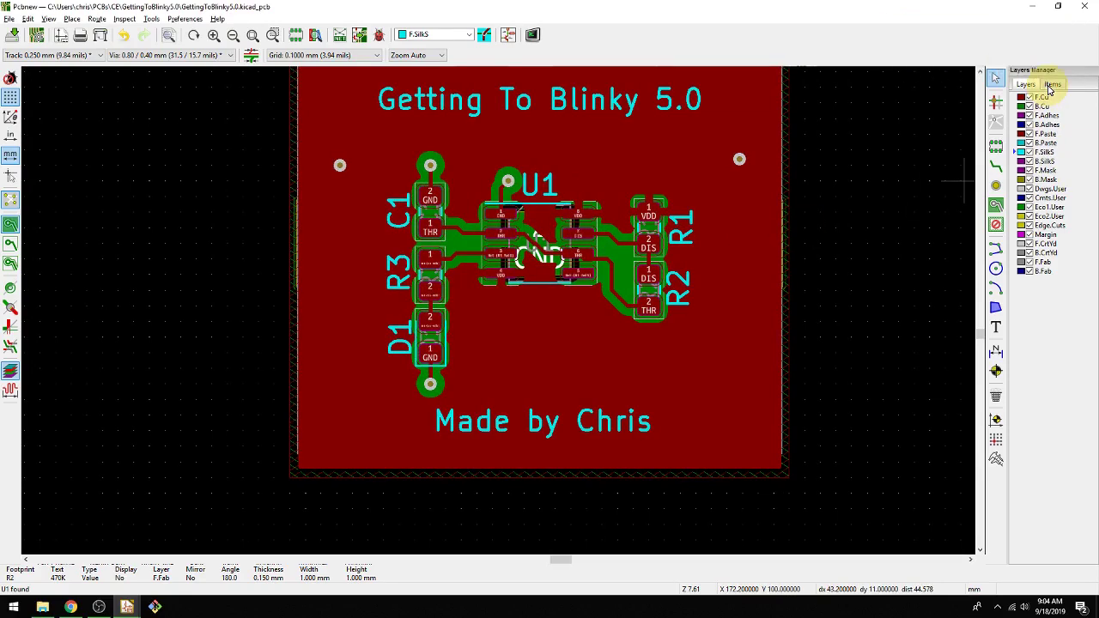
{"action": "middle_click", "coordinate": [556, 163]}
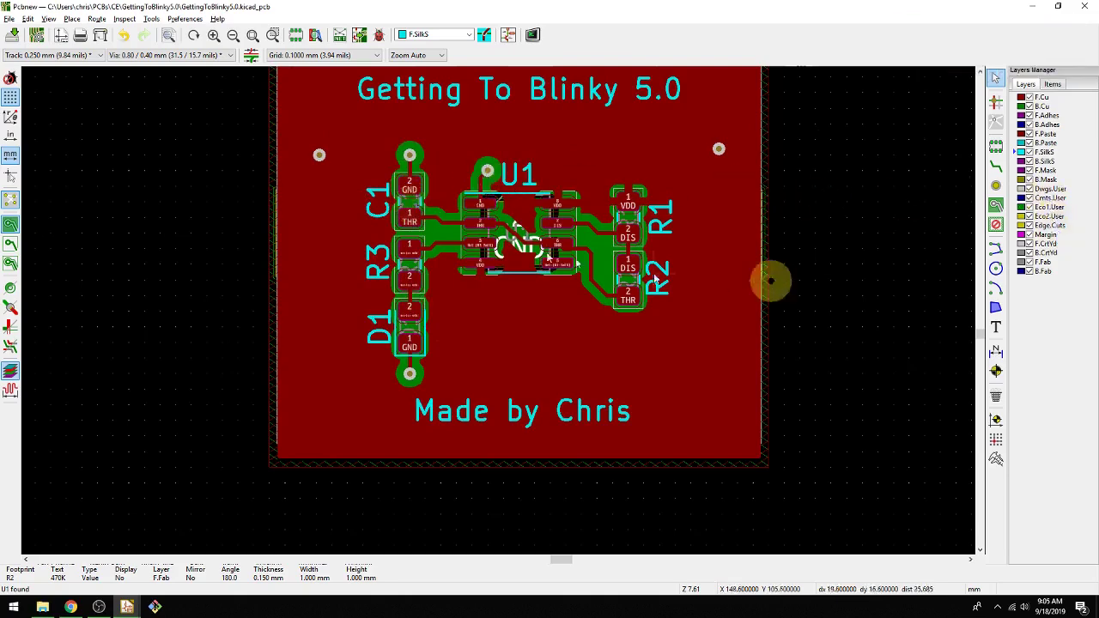
- Inspect C1's label up close and hide the front fabrication layer
{"action": "scroll", "coordinate": [491, 318], "scroll_direction": "down", "scroll_amount": 3}
{"action": "scroll", "coordinate": [498, 310], "scroll_direction": "up", "scroll_amount": 7}
{"action": "middle_click", "coordinate": [420, 179]}
{"action": "left_click", "coordinate": [418, 189]}
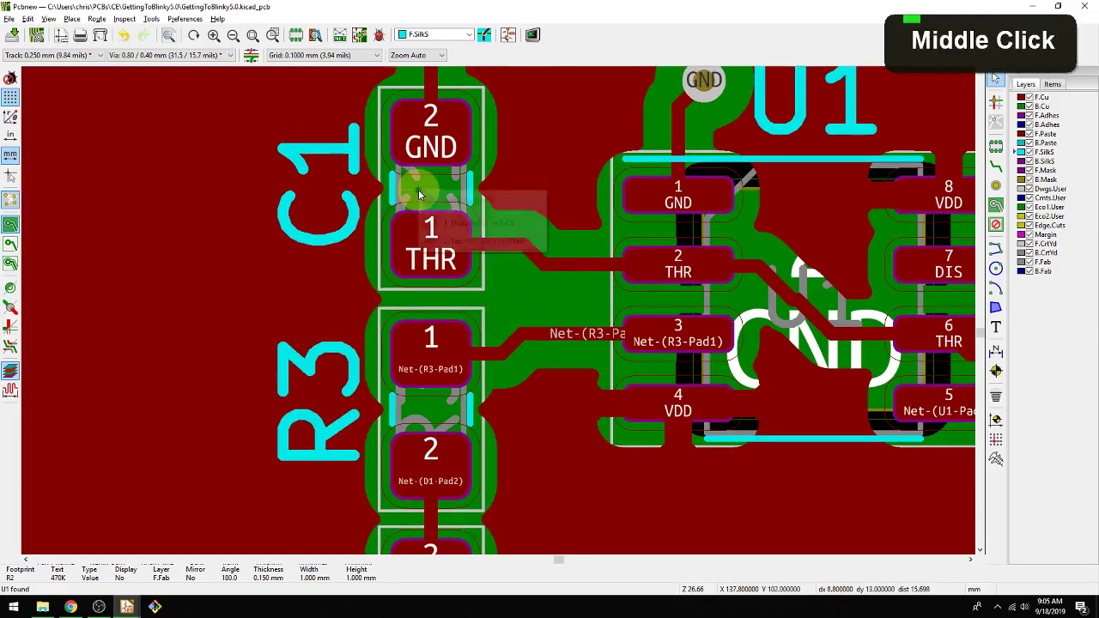
{"action": "left_click", "coordinate": [458, 239]}
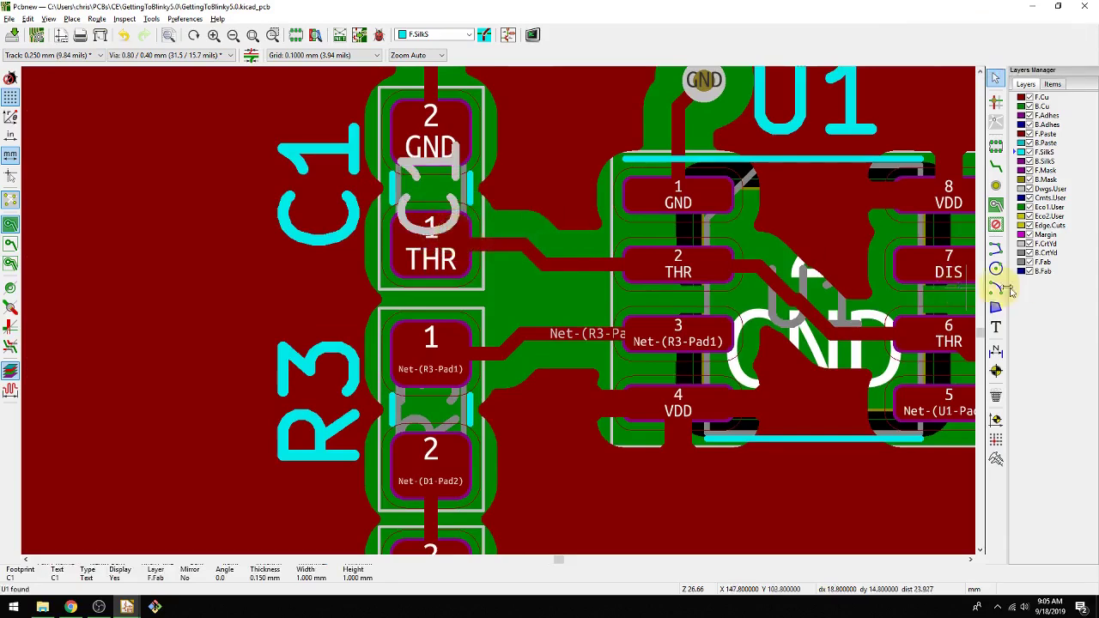
{"action": "left_click", "coordinate": [1029, 269]}
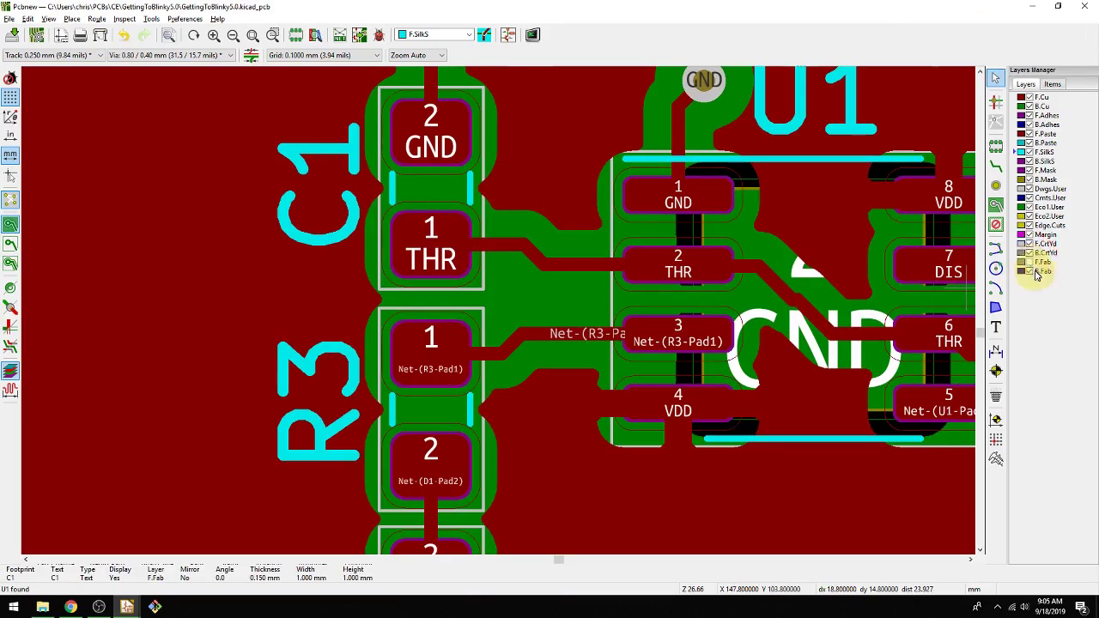
{"action": "left_click", "coordinate": [1036, 271]}
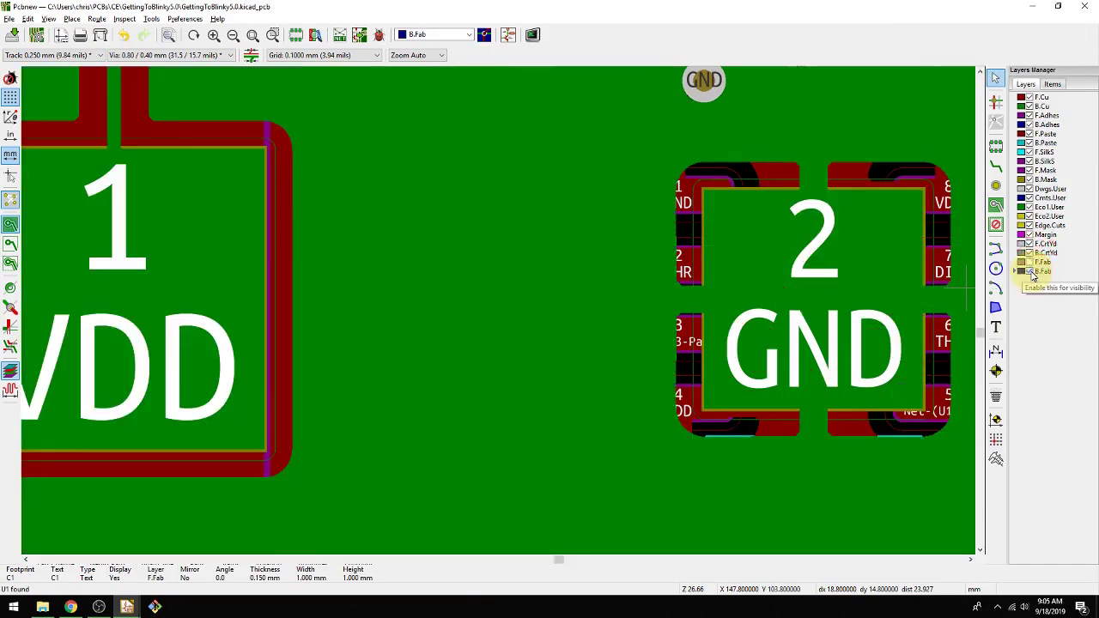
{"action": "scroll", "coordinate": [498, 310], "scroll_direction": "up", "scroll_amount": 2}
{"action": "scroll", "coordinate": [495, 309], "scroll_direction": "down", "scroll_amount": 4}
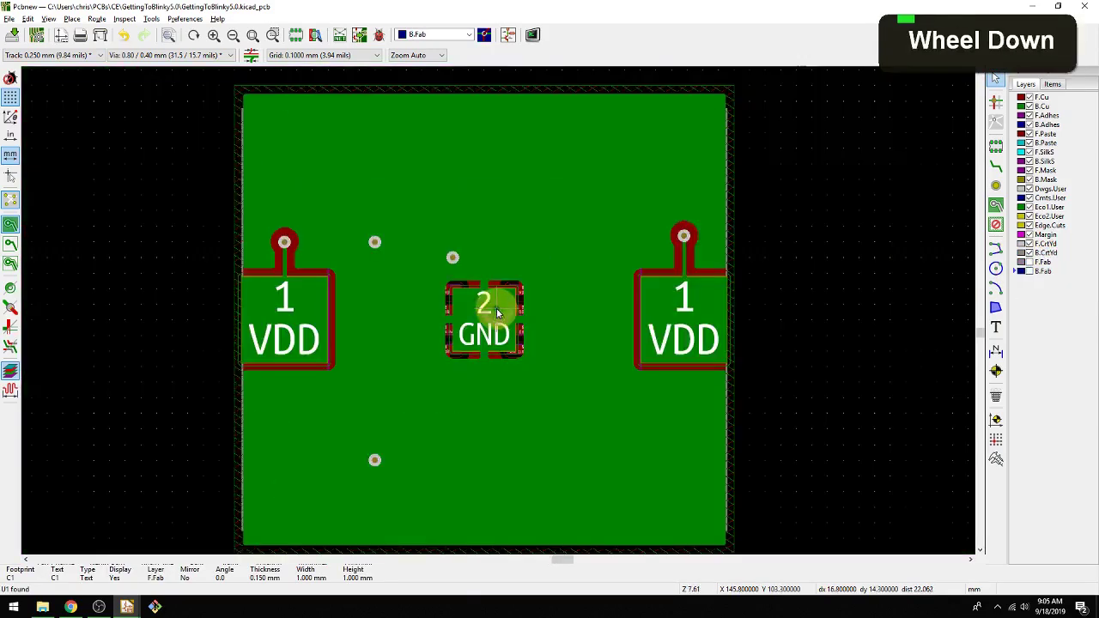
{"action": "left_click", "coordinate": [772, 225]}
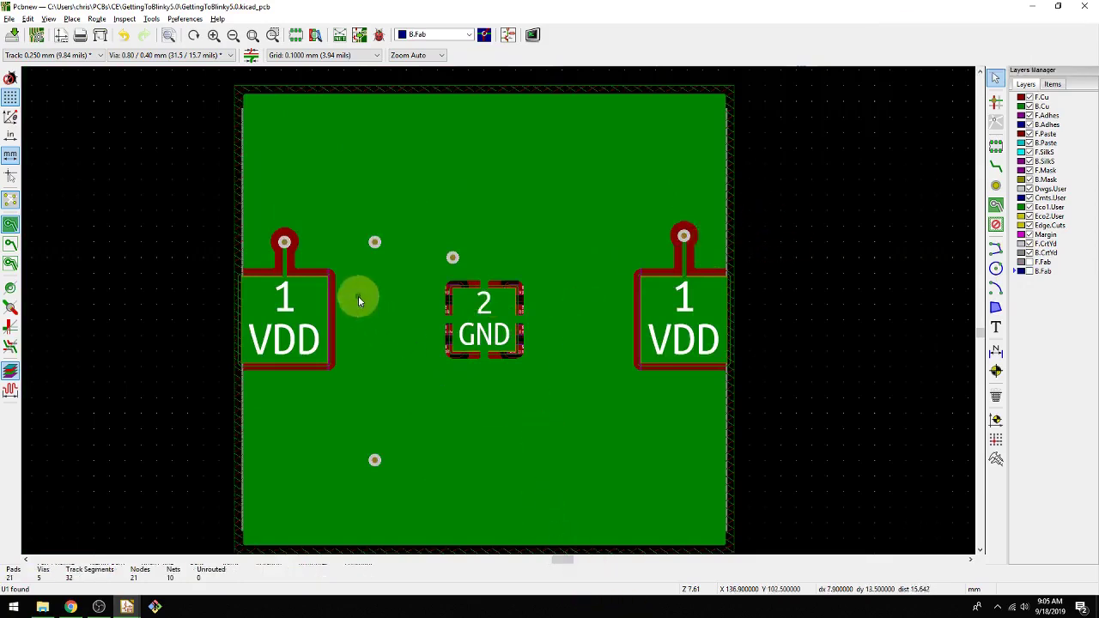
- Switch to F.Cu then F.SilkS, review the silkscreen text, and save GettingToBlinky5.0.kicad_pcb
{"action": "key", "text": "Page_Up"}
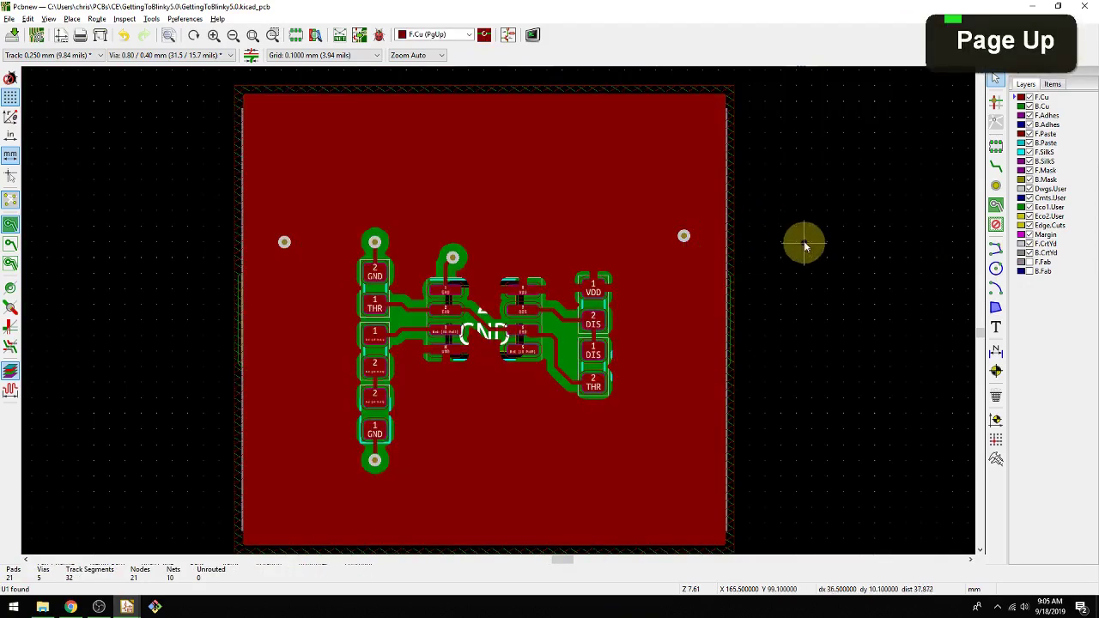
{"action": "middle_click", "coordinate": [869, 213]}
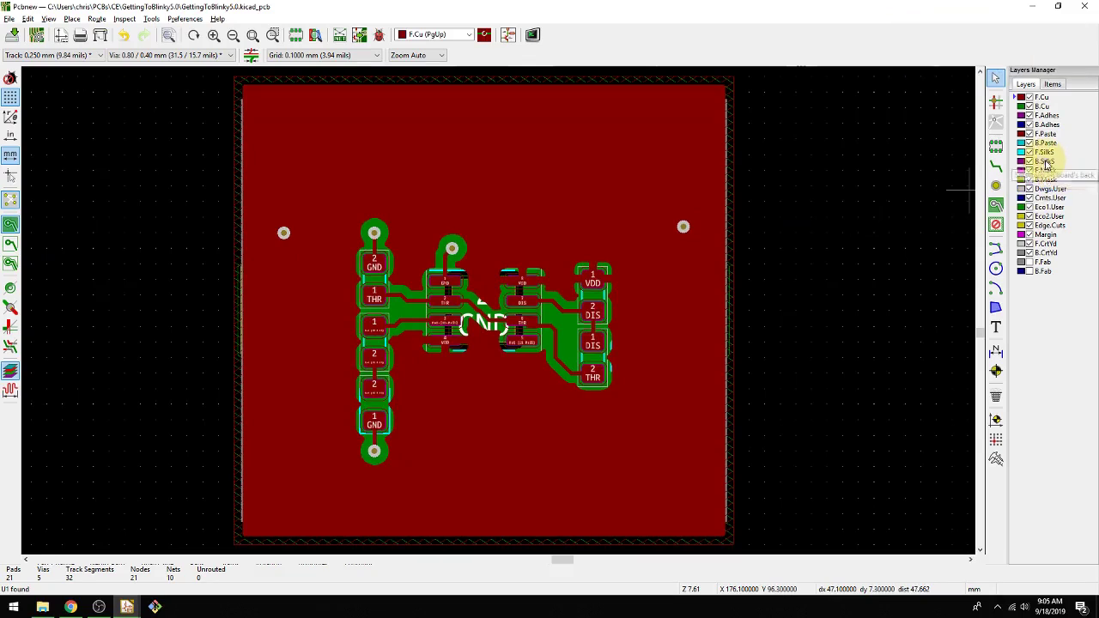
{"action": "left_click", "coordinate": [1044, 155]}
{"action": "middle_click_drag", "start_coordinate": [876, 225], "coordinate": [802, 225]}
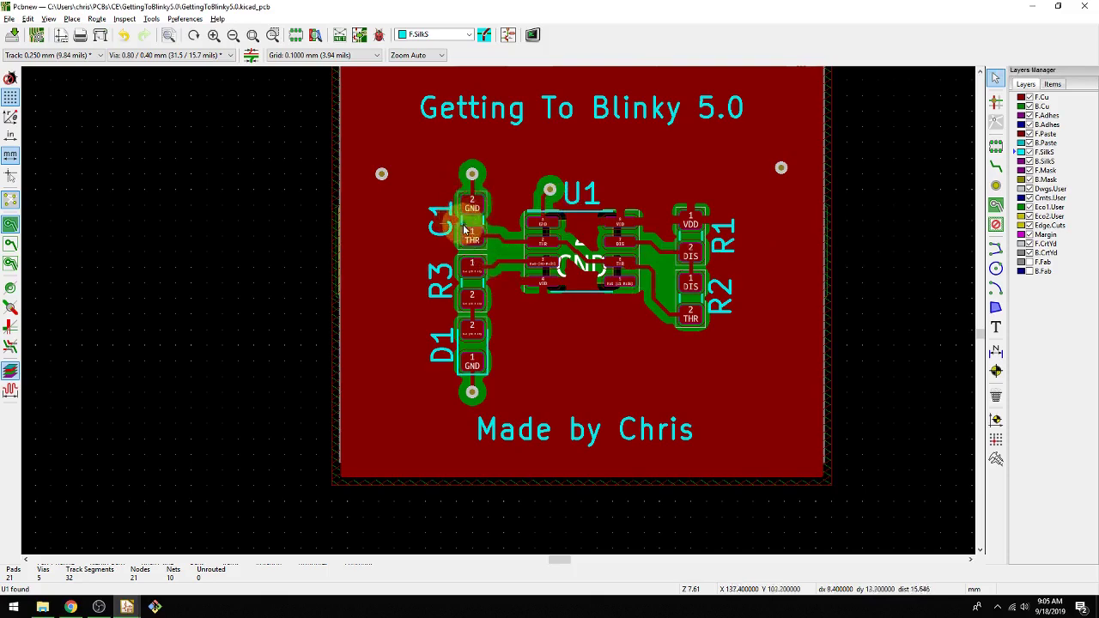
{"action": "middle_click_drag", "start_coordinate": [504, 211], "coordinate": [480, 205]}
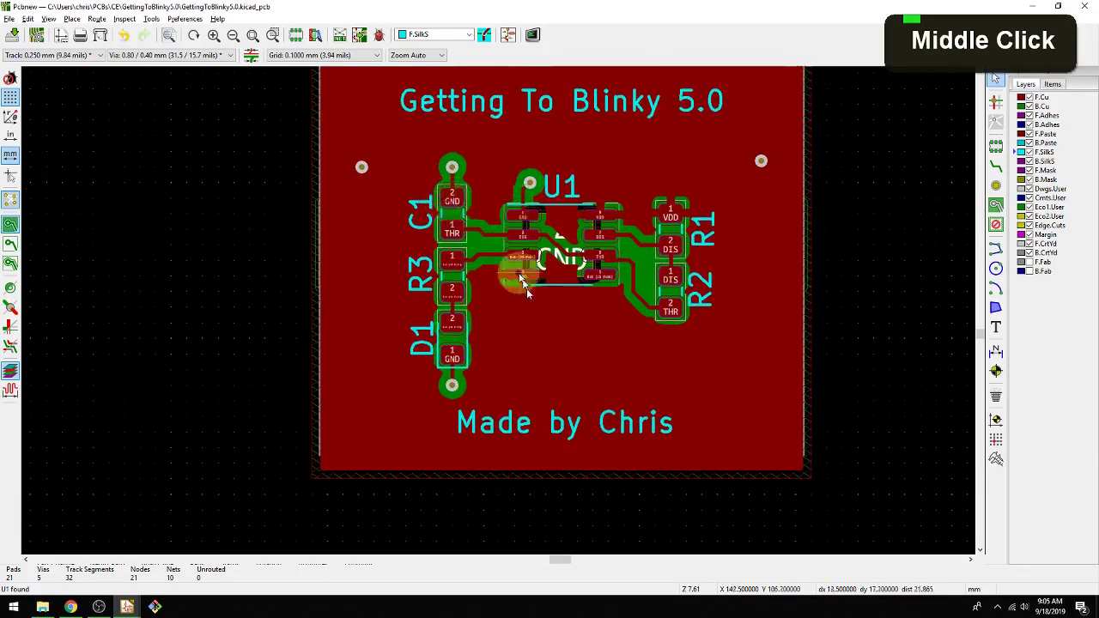
{"action": "middle_click_drag", "start_coordinate": [530, 306], "coordinate": [560, 324]}
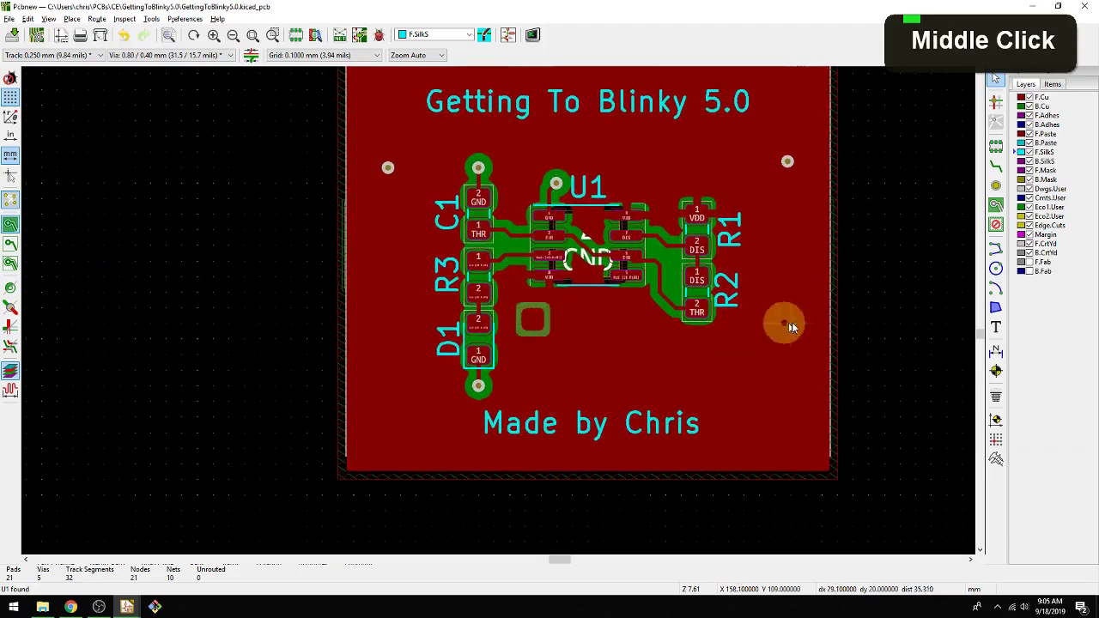
{"action": "middle_click_drag", "start_coordinate": [878, 290], "coordinate": [839, 306]}
{"action": "key", "text": "ctrl+s"}
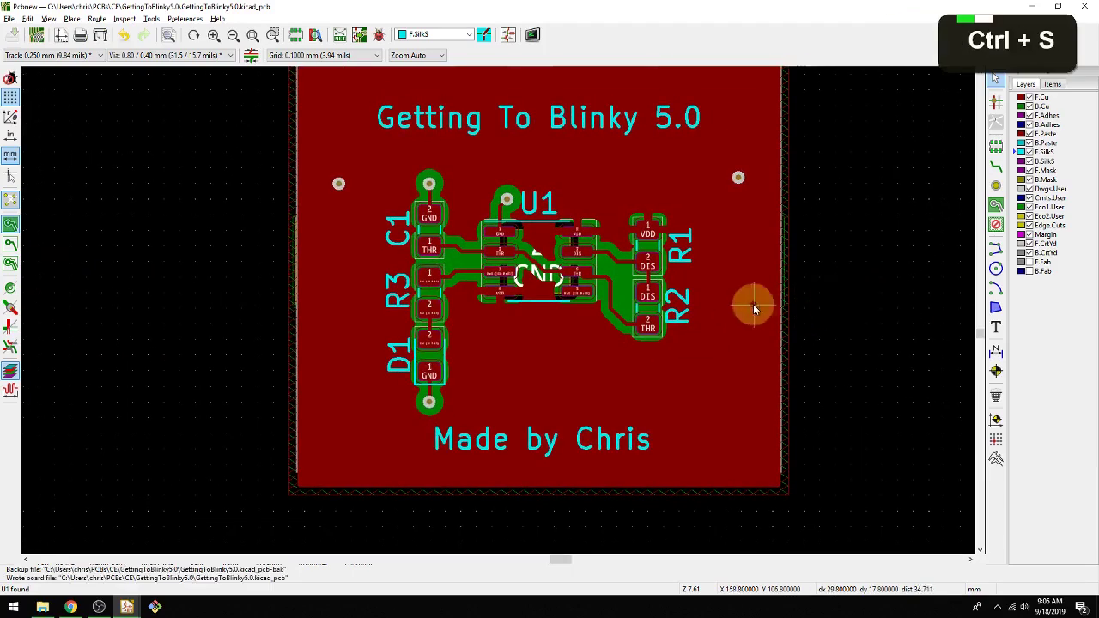
{"action": "middle_click_drag", "start_coordinate": [754, 304], "coordinate": [784, 297]}
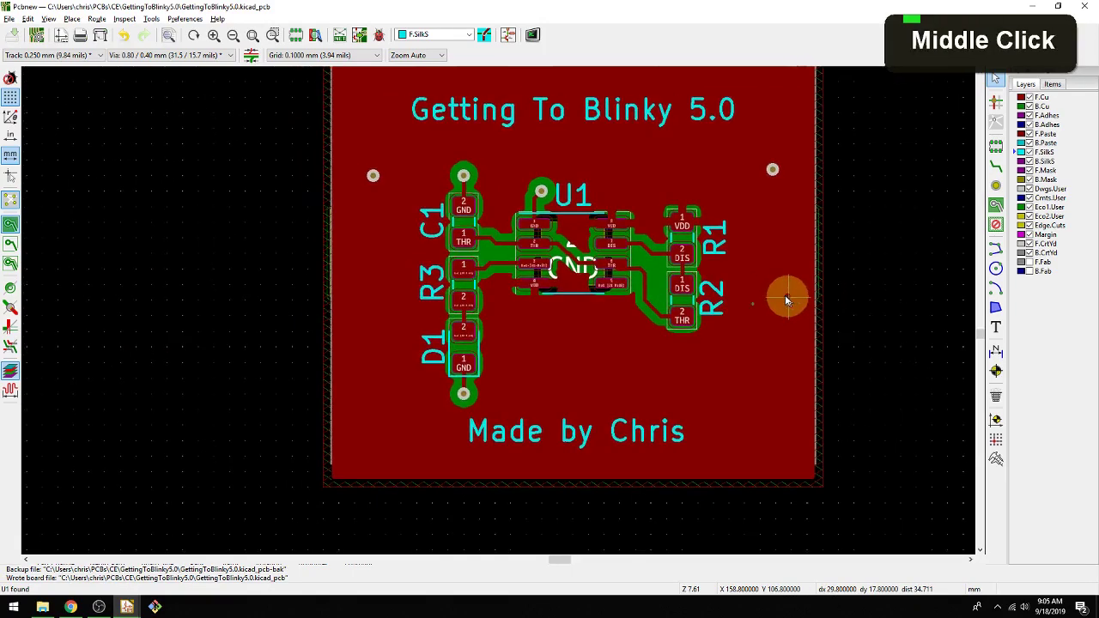
- Open DRC, then review the 0.2 mm minimum track width and via limits in Board Setup
{"action": "left_click", "coordinate": [380, 33]}
{"action": "left_click_drag", "start_coordinate": [552, 153], "coordinate": [810, 144]}
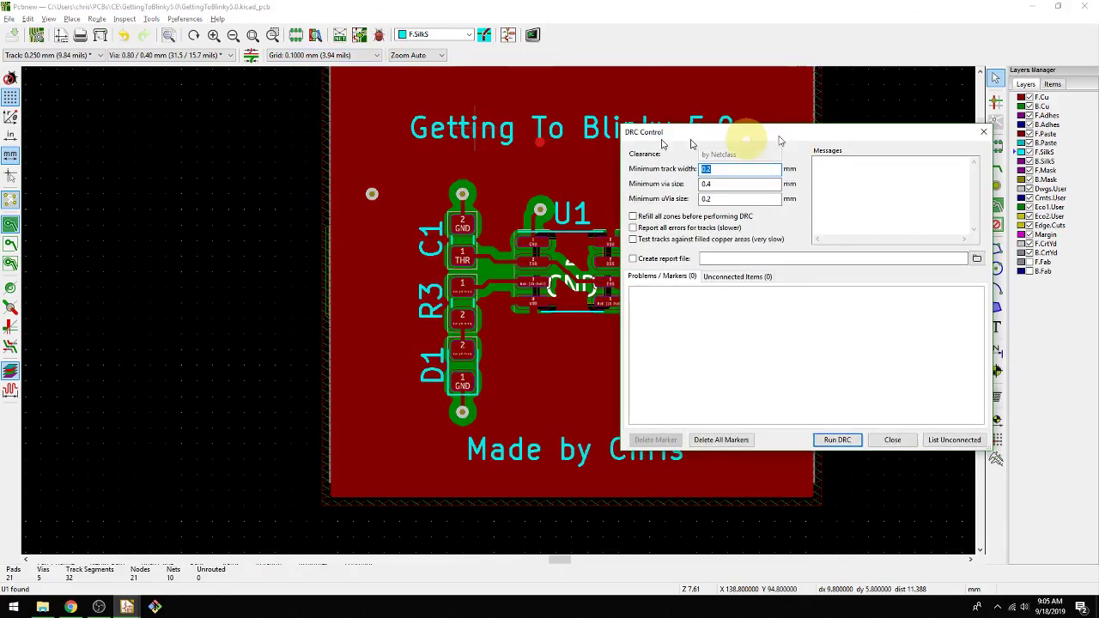
{"action": "left_click", "coordinate": [36, 37]}
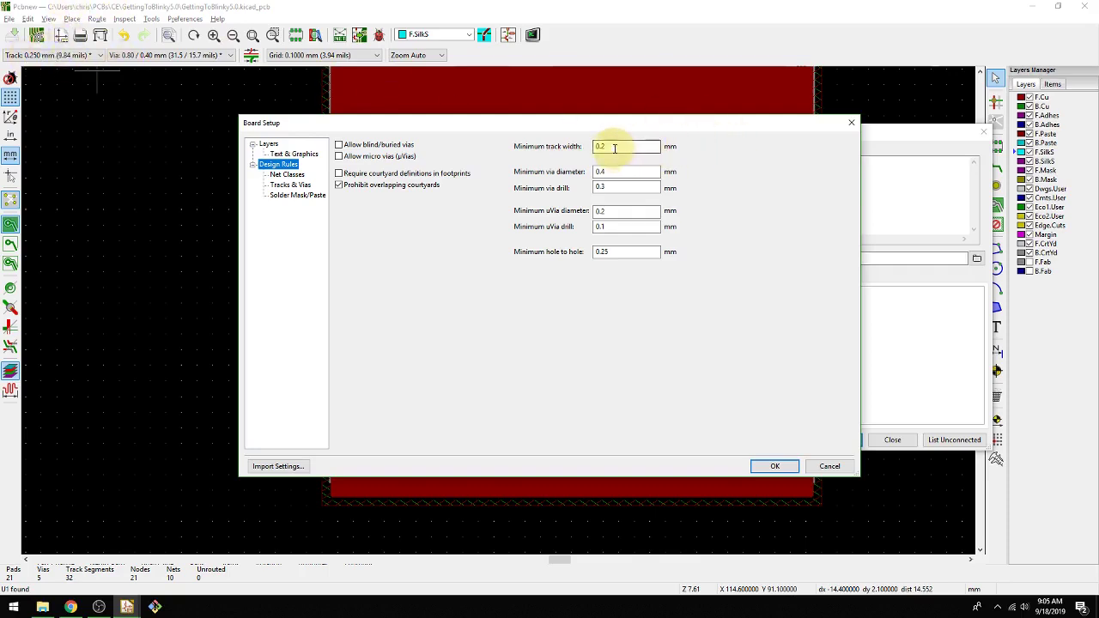
{"action": "scroll", "coordinate": [606, 147], "scroll_direction": "up", "scroll_amount": 1}
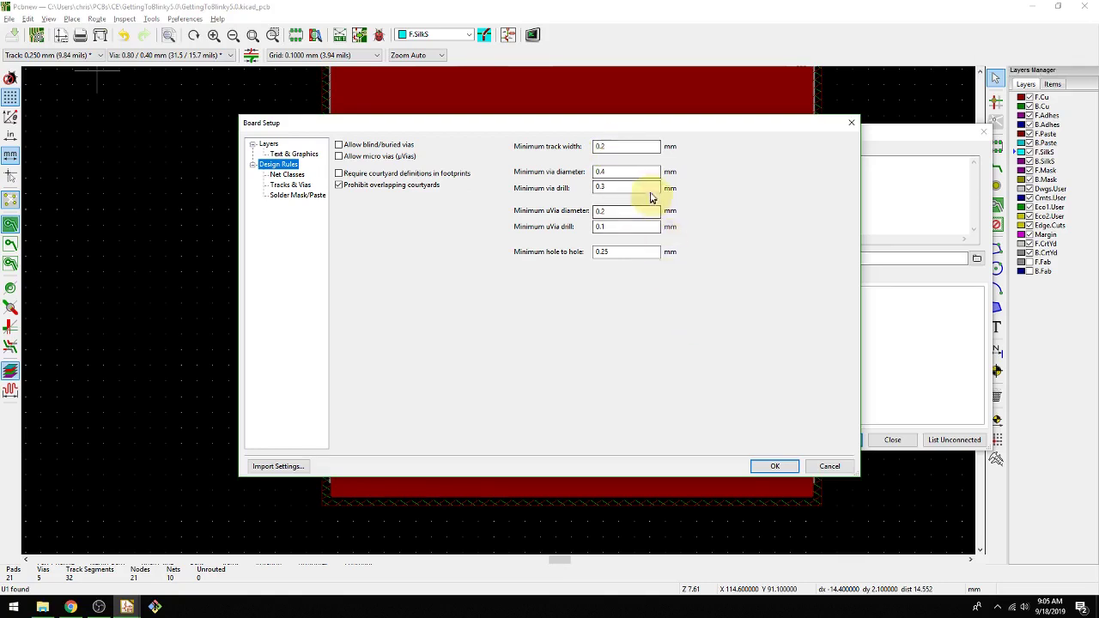
{"action": "double_click", "coordinate": [600, 146]}
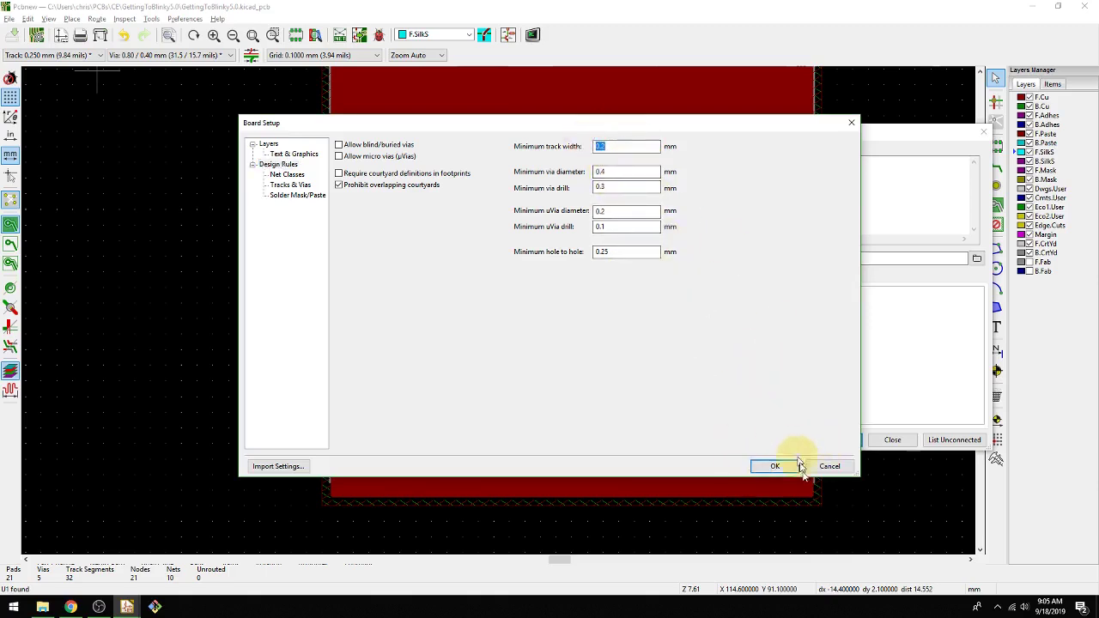
{"action": "left_click", "coordinate": [774, 467]}
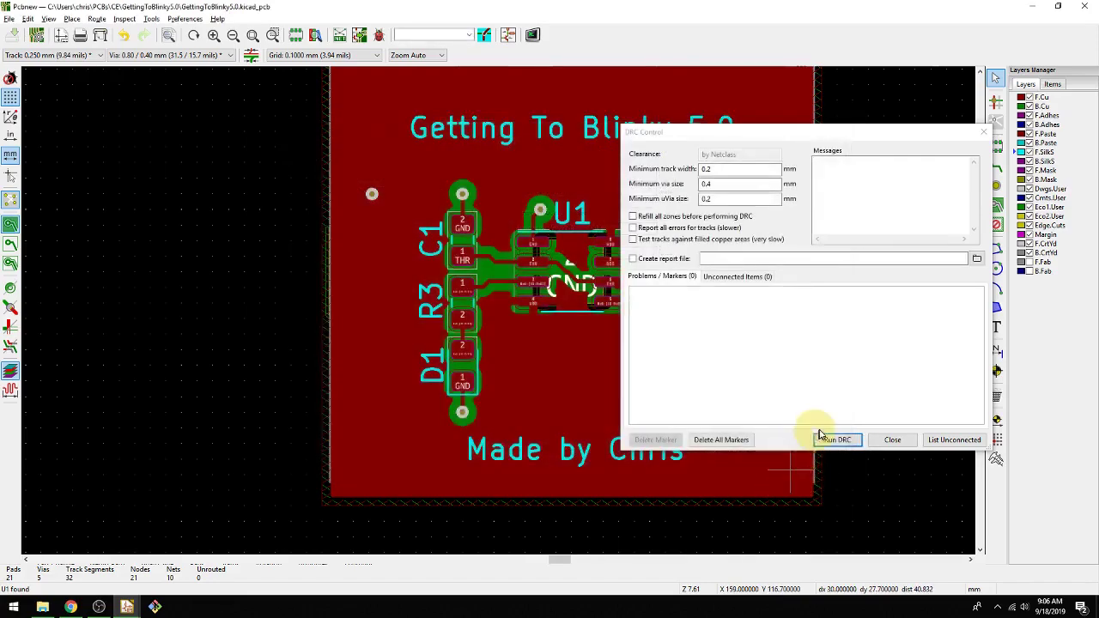
- Close the DRC window and zoom in on the D1 GND via
{"action": "left_click", "coordinate": [891, 438]}
{"action": "scroll", "coordinate": [459, 335], "scroll_direction": "up", "scroll_amount": 4}
{"action": "middle_click_drag", "start_coordinate": [498, 314], "coordinate": [484, 456]}
- Start a trial track out from the GND via, then cancel it
{"action": "key", "text": "x"}
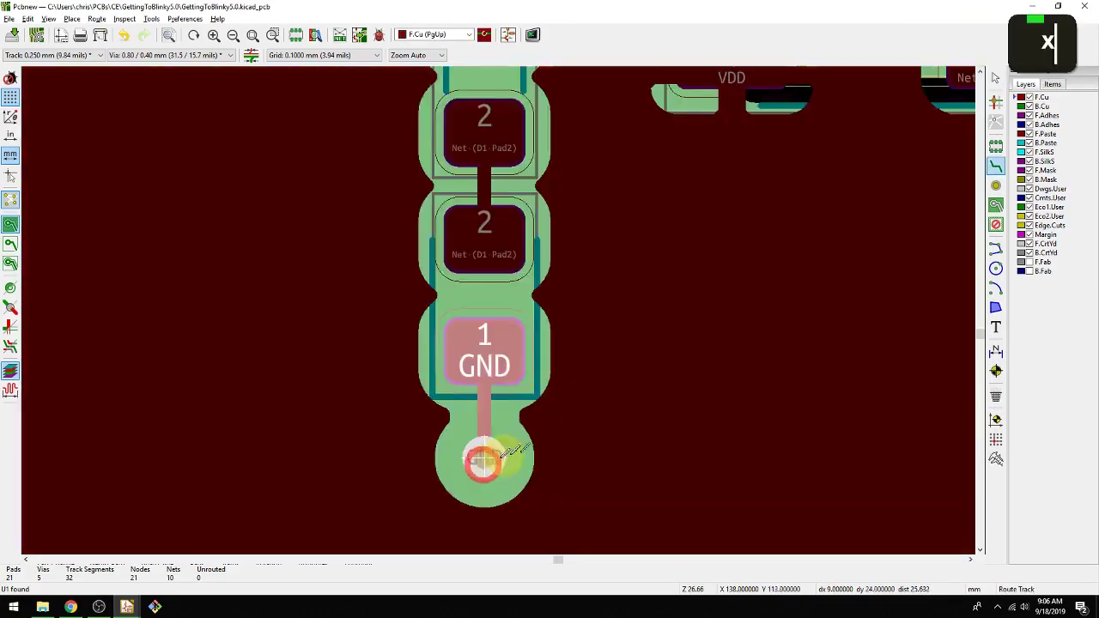
{"action": "scroll", "coordinate": [520, 449], "scroll_direction": "up", "scroll_amount": 5}
{"action": "middle_click", "coordinate": [503, 310]}
{"action": "middle_click_drag", "start_coordinate": [513, 307], "coordinate": [530, 305]}
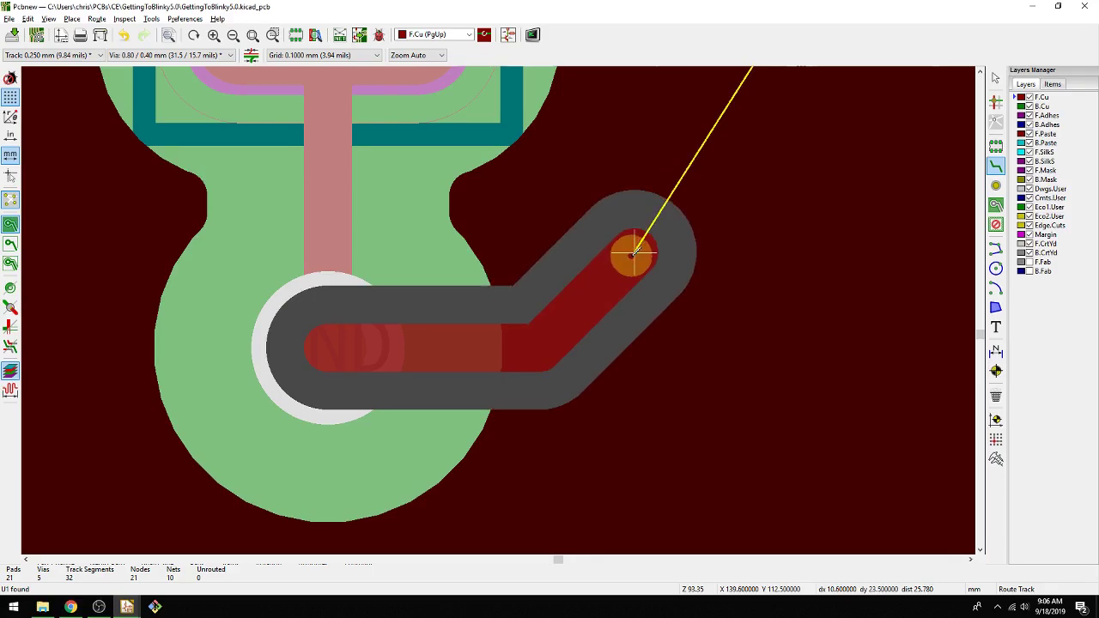
{"action": "key", "text": "Escape"}
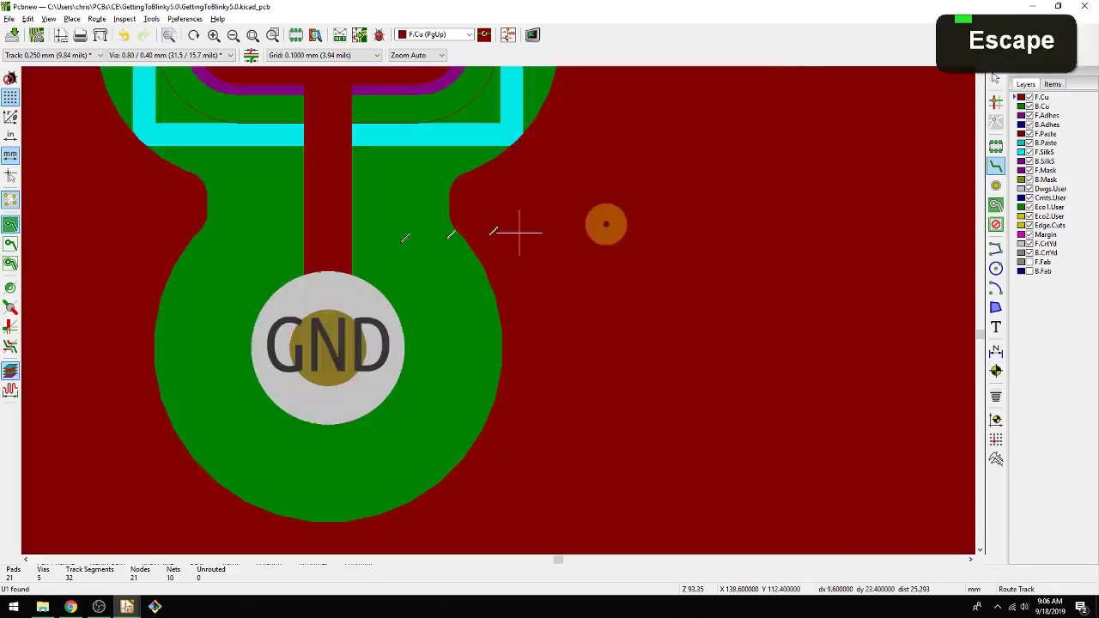
- In Board Setup, change the last digit of the minimum track width to 2
{"action": "left_click", "coordinate": [36, 36]}
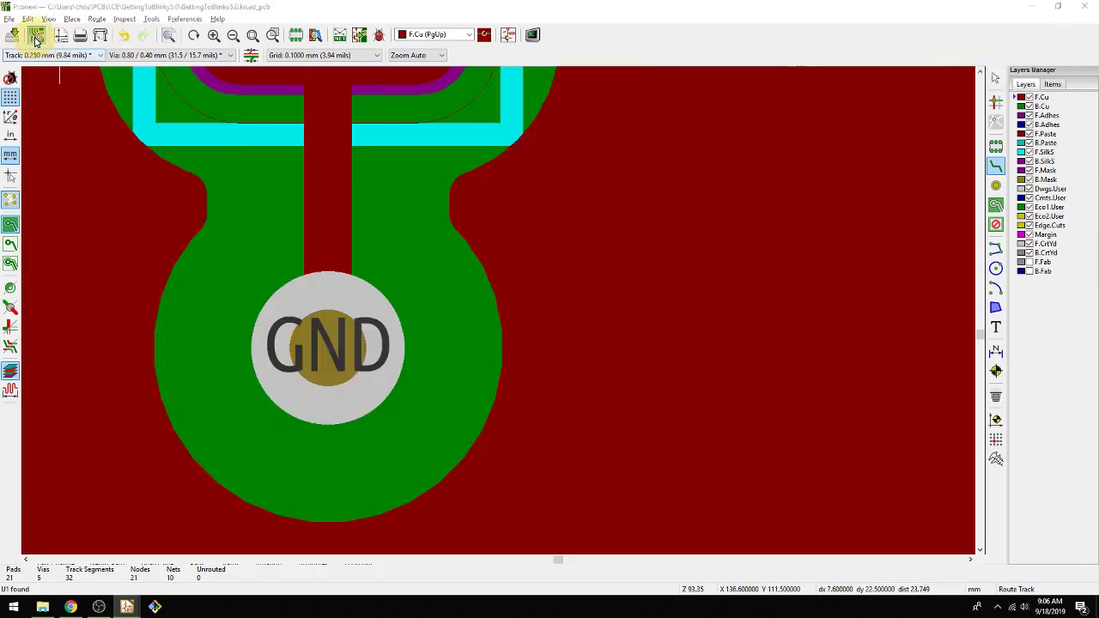
{"action": "double_click", "coordinate": [618, 147]}
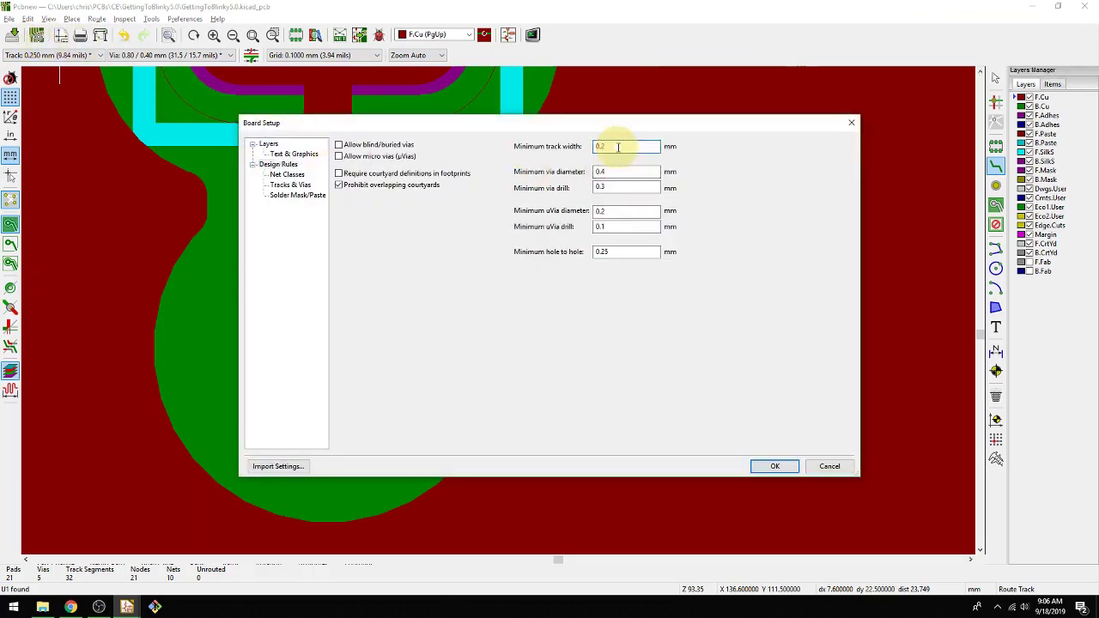
{"action": "key", "text": "BackSpace"}
{"action": "type", "text": "2"}
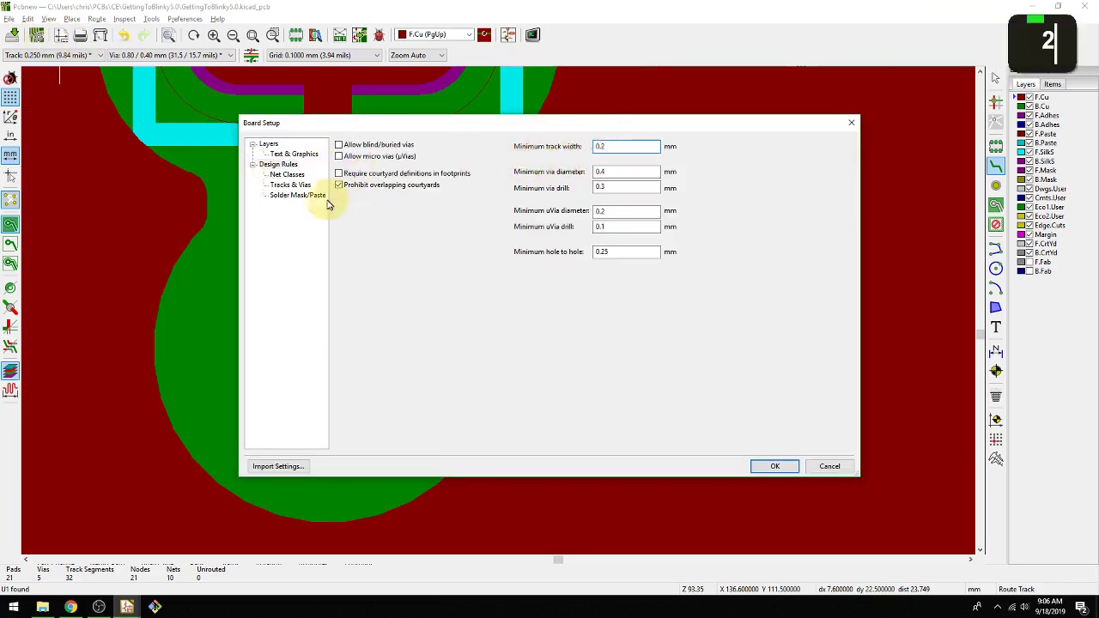
- Set the Default net class clearance to 0.4 mm and track width to 0.55 mm
{"action": "left_click", "coordinate": [287, 174]}
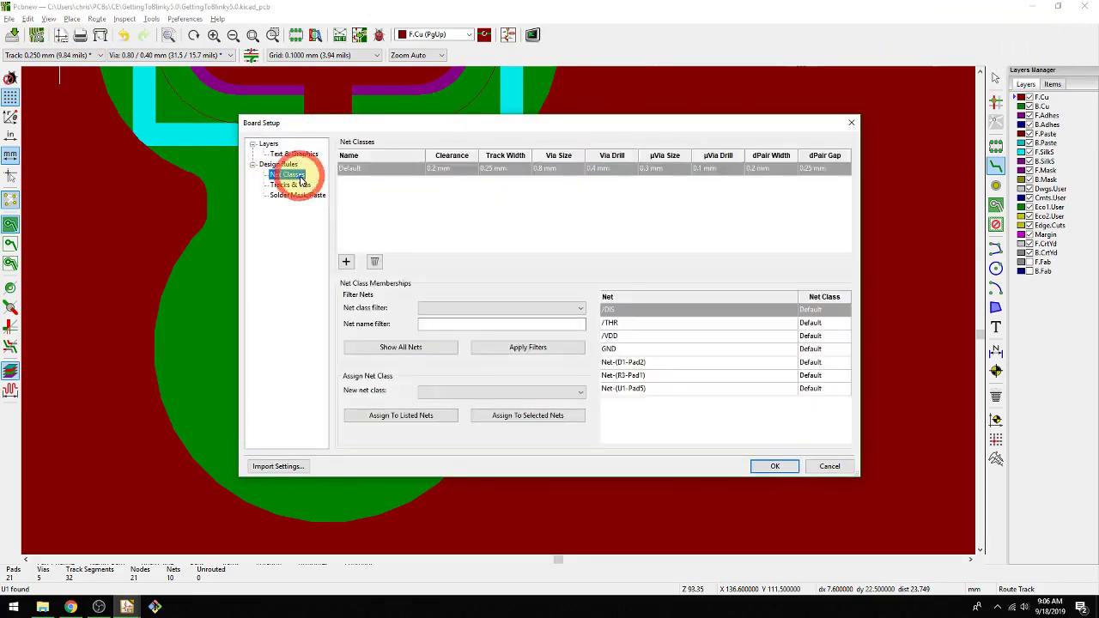
{"action": "scroll", "coordinate": [438, 169], "scroll_direction": "up", "scroll_amount": 1}
{"action": "left_click", "coordinate": [438, 169]}
{"action": "double_click", "coordinate": [435, 168]}
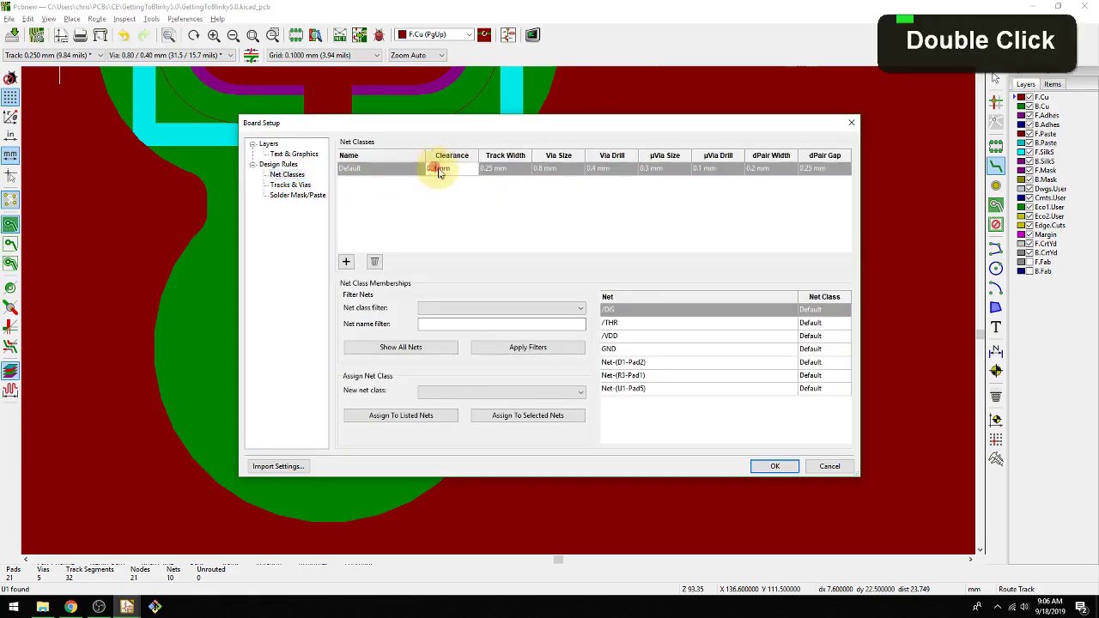
{"action": "key", "text": "BackSpace"}
{"action": "type", "text": "4"}
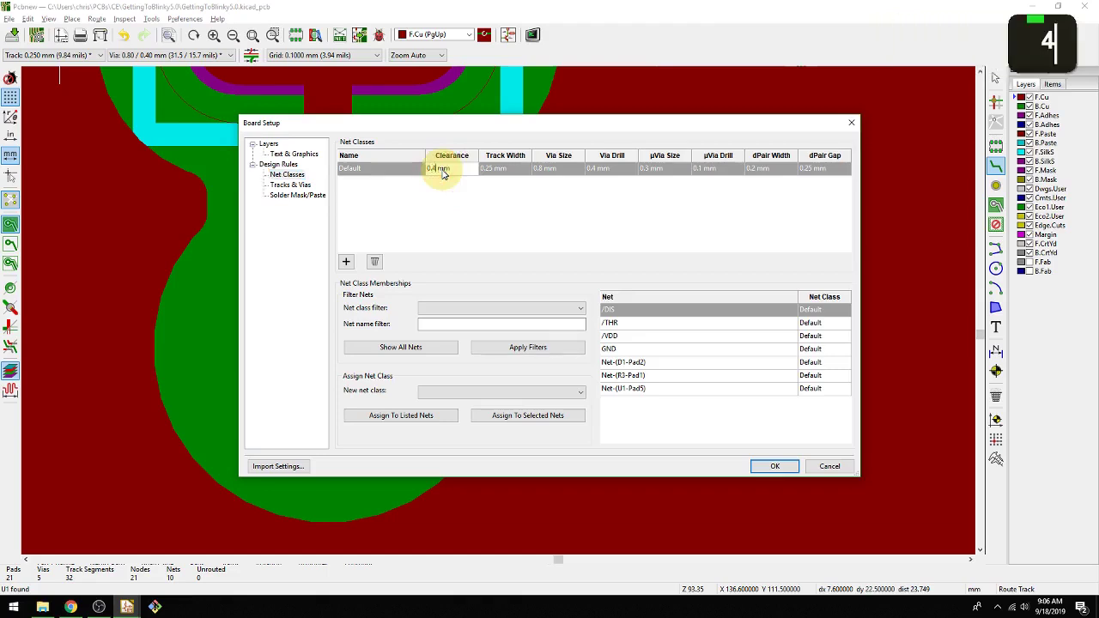
{"action": "left_click", "coordinate": [494, 170]}
{"action": "double_click", "coordinate": [494, 169]}
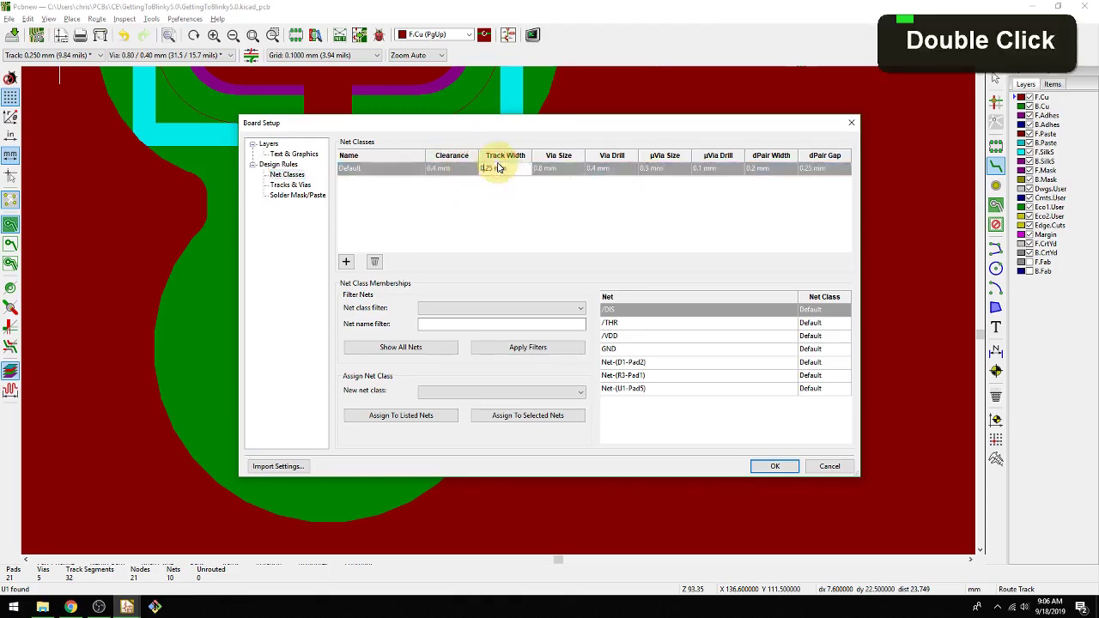
{"action": "key", "text": "Right"}
{"action": "type", "text": "5"}
{"action": "key", "text": "Insert"}
{"action": "type", "text": "5"}
{"action": "key", "text": "Return"}
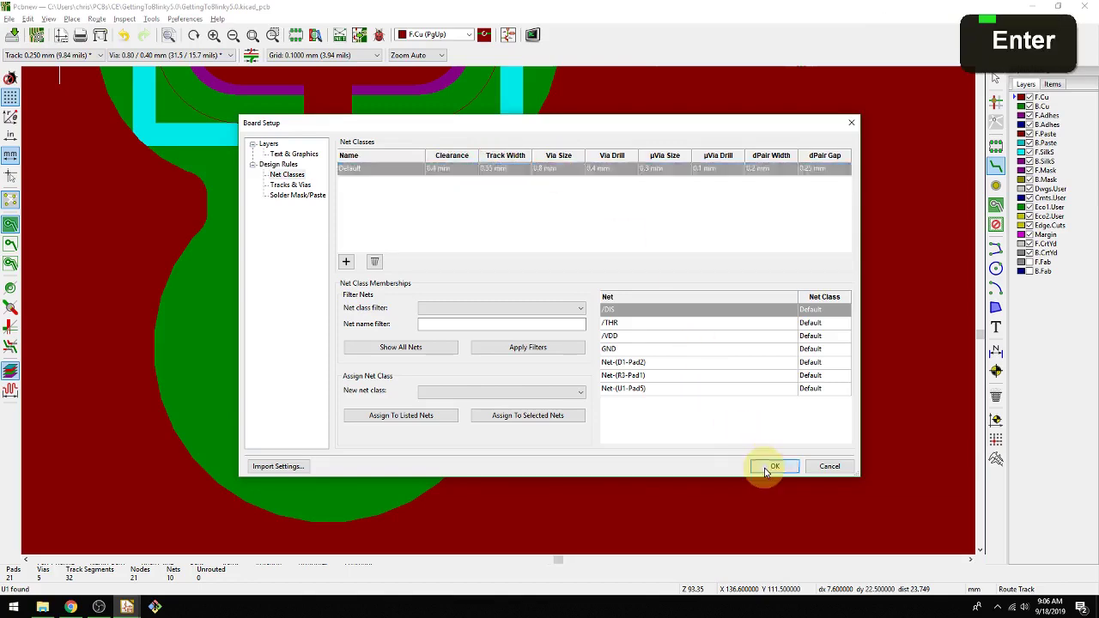
- Apply the net class settings and route a wide trial track from the GND via toward VDD
{"action": "left_click", "coordinate": [772, 465]}
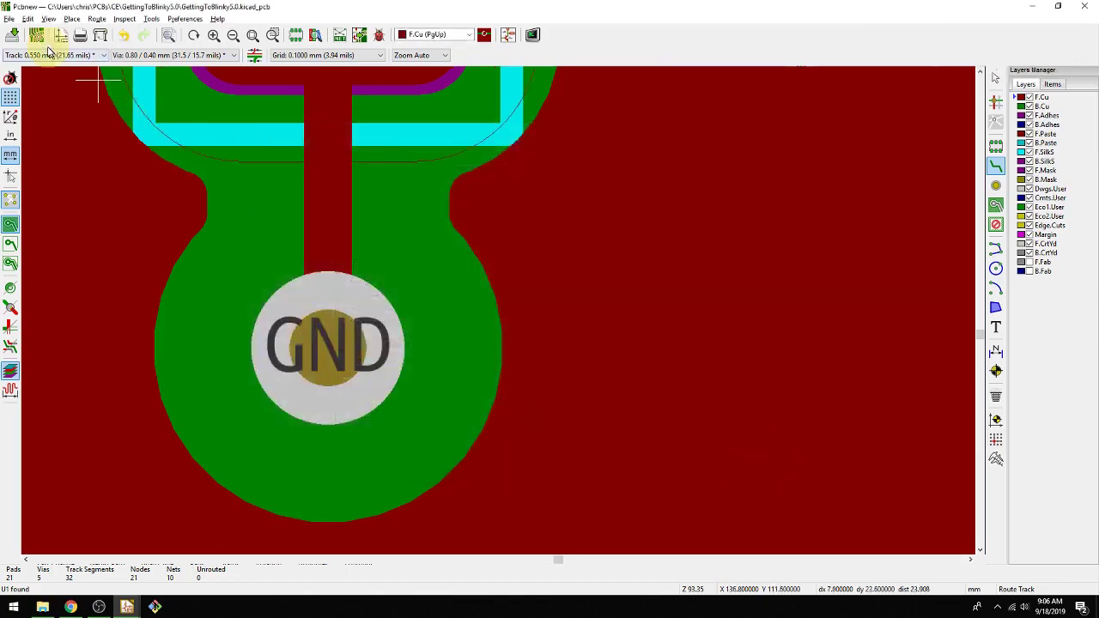
{"action": "left_click", "coordinate": [330, 348]}
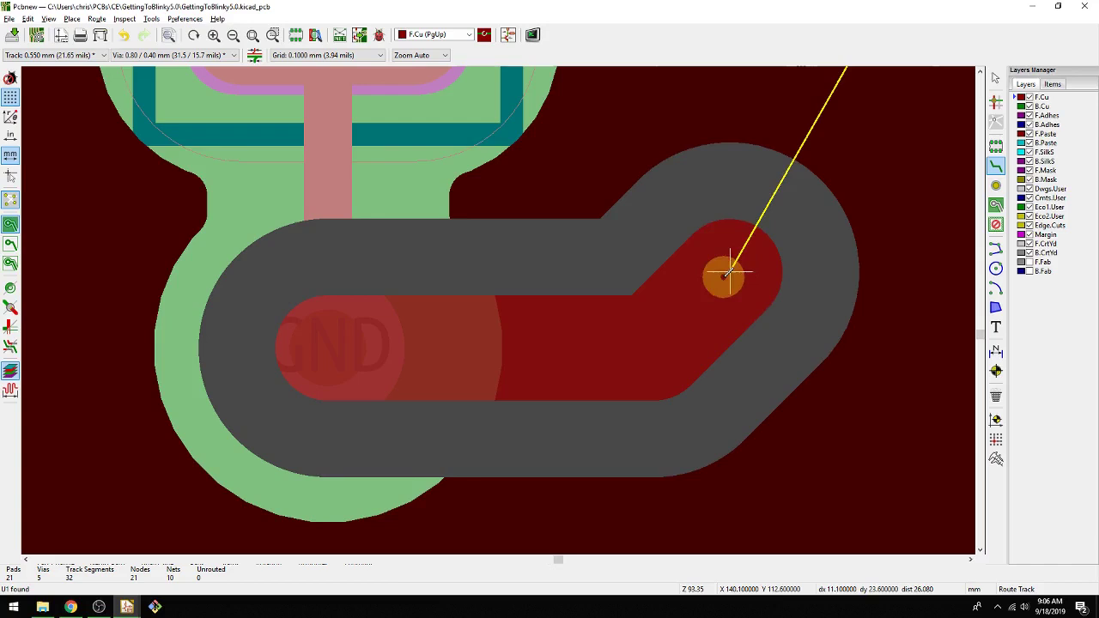
{"action": "middle_click_drag", "start_coordinate": [540, 135], "coordinate": [515, 387]}
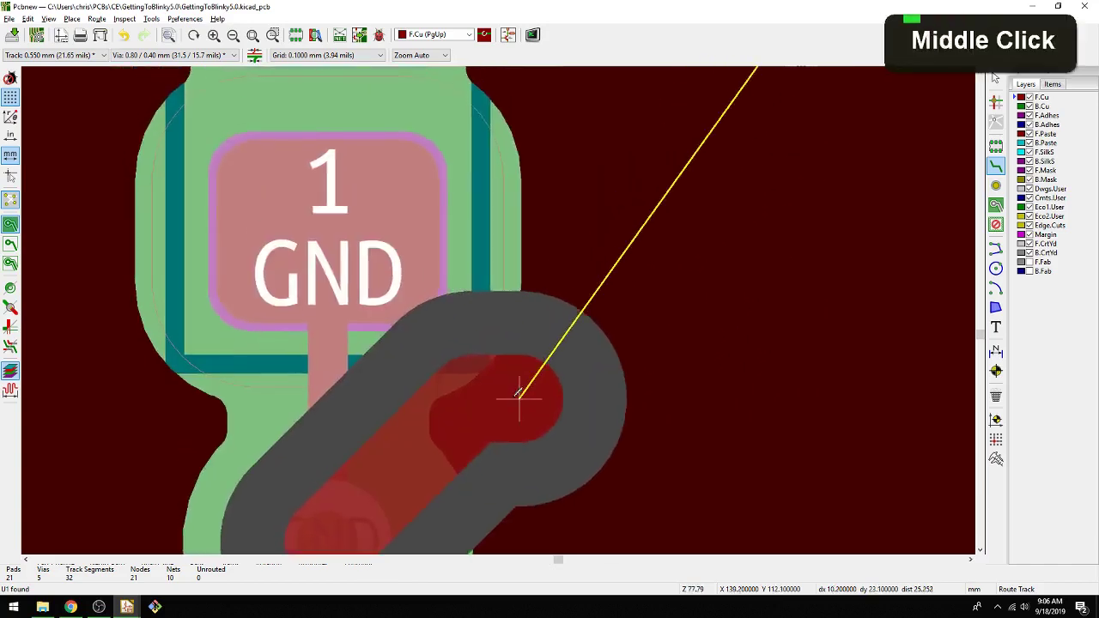
{"action": "middle_click_drag", "start_coordinate": [412, 255], "coordinate": [614, 385]}
{"action": "middle_click_drag", "start_coordinate": [609, 263], "coordinate": [564, 407]}
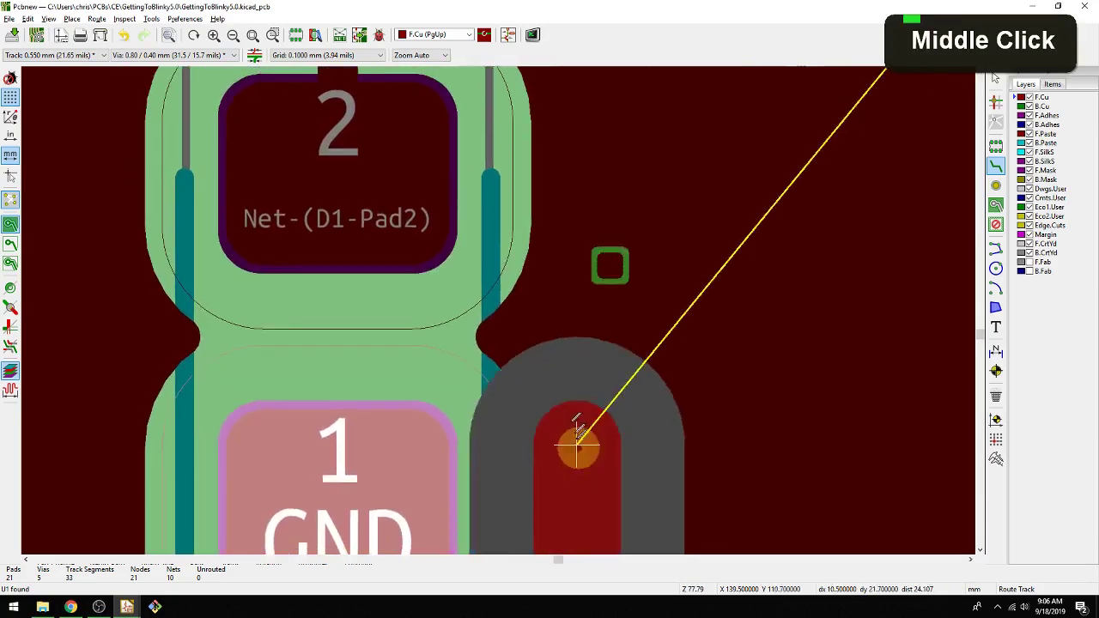
{"action": "middle_click_drag", "start_coordinate": [398, 192], "coordinate": [277, 327]}
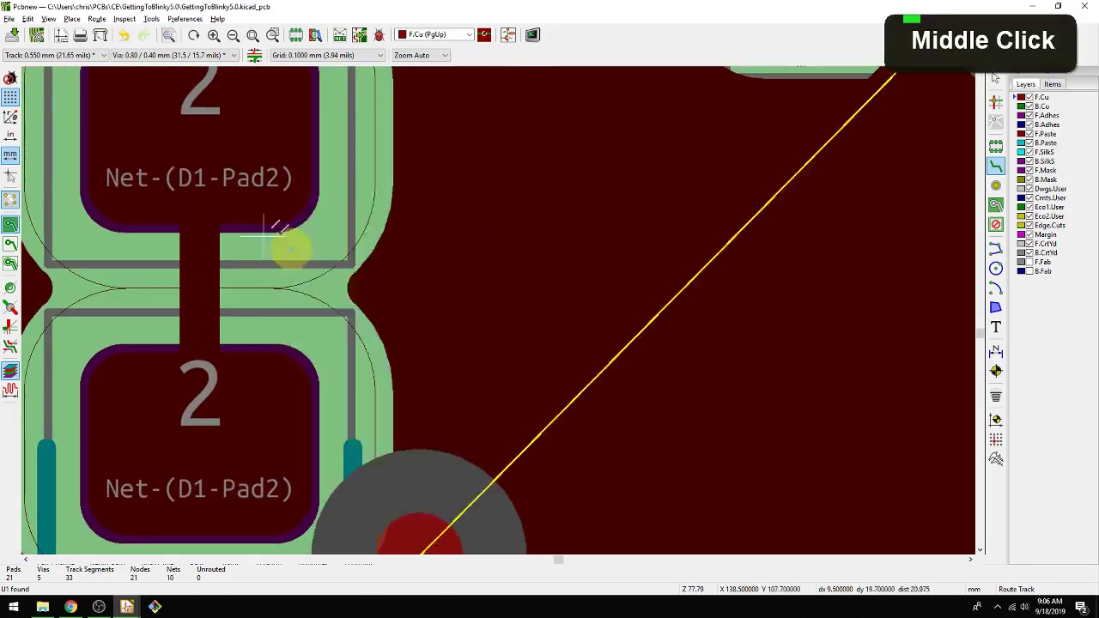
{"action": "middle_click_drag", "start_coordinate": [266, 228], "coordinate": [314, 356]}
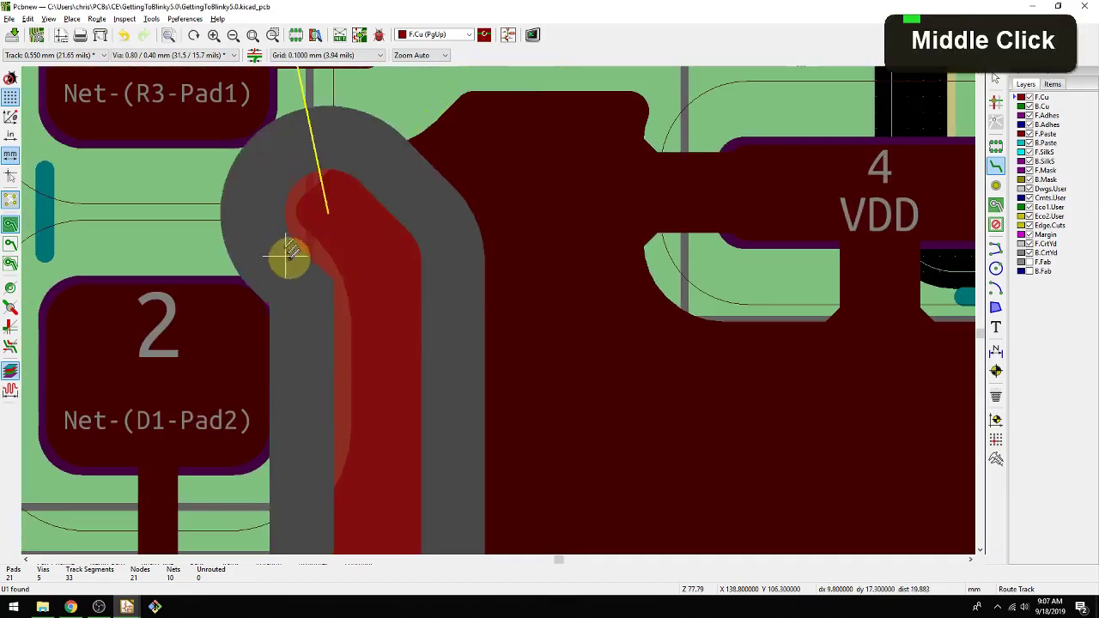
{"action": "middle_click_drag", "start_coordinate": [284, 246], "coordinate": [258, 339]}
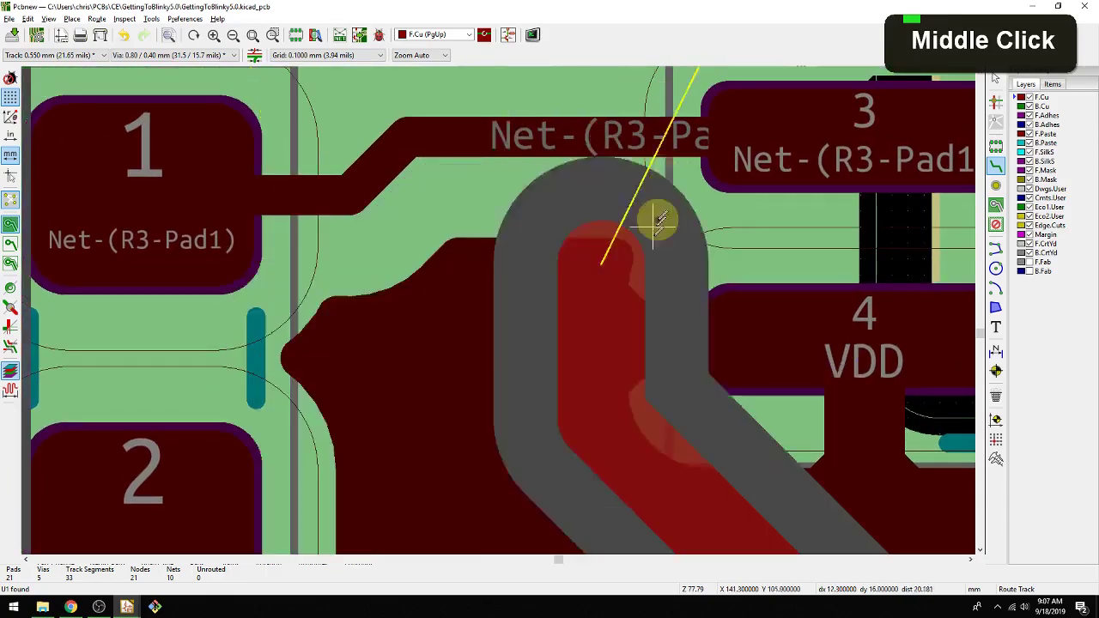
- Cancel the trial track and undo the last placed track segment
{"action": "scroll", "coordinate": [672, 486], "scroll_direction": "up", "scroll_amount": 2}
{"action": "scroll", "coordinate": [498, 312], "scroll_direction": "down", "scroll_amount": 5}
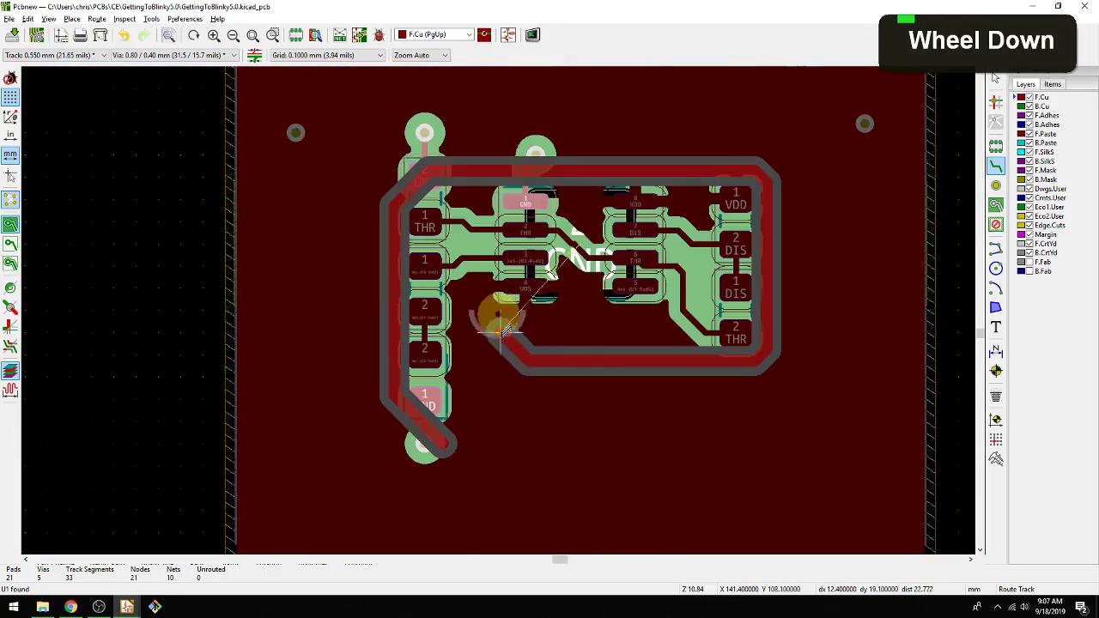
{"action": "middle_click_drag", "start_coordinate": [500, 331], "coordinate": [503, 308]}
{"action": "key", "text": "Escape"}
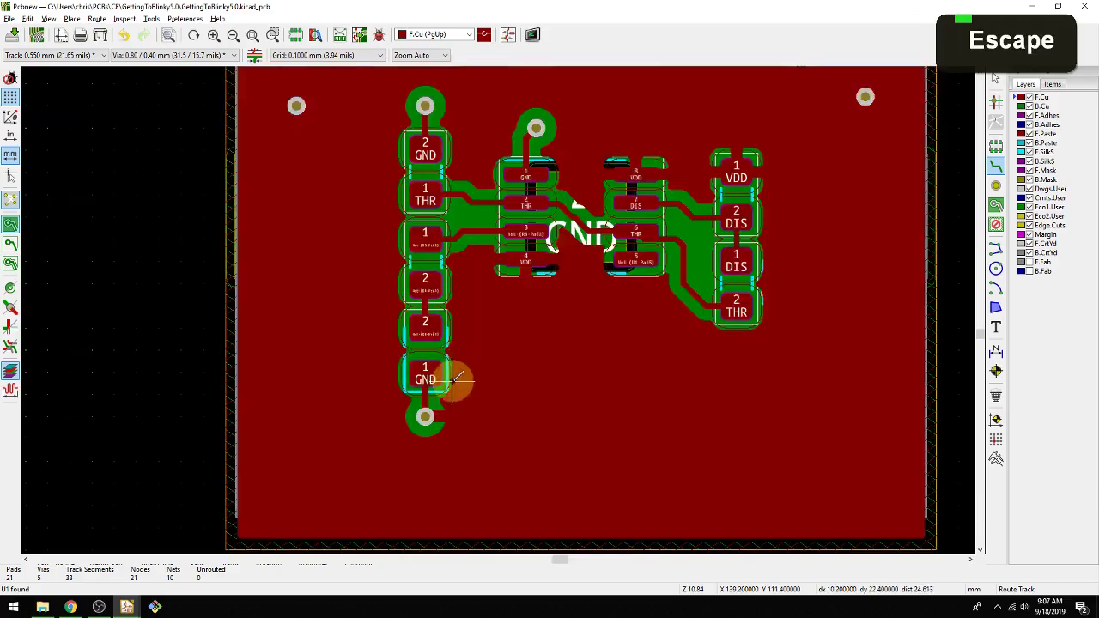
{"action": "middle_click_drag", "start_coordinate": [459, 379], "coordinate": [455, 360]}
{"action": "key", "text": "ctrl+z"}
{"action": "scroll", "coordinate": [456, 361], "scroll_direction": "down", "scroll_amount": 5}
{"action": "scroll", "coordinate": [503, 307], "scroll_direction": "up", "scroll_amount": 7}
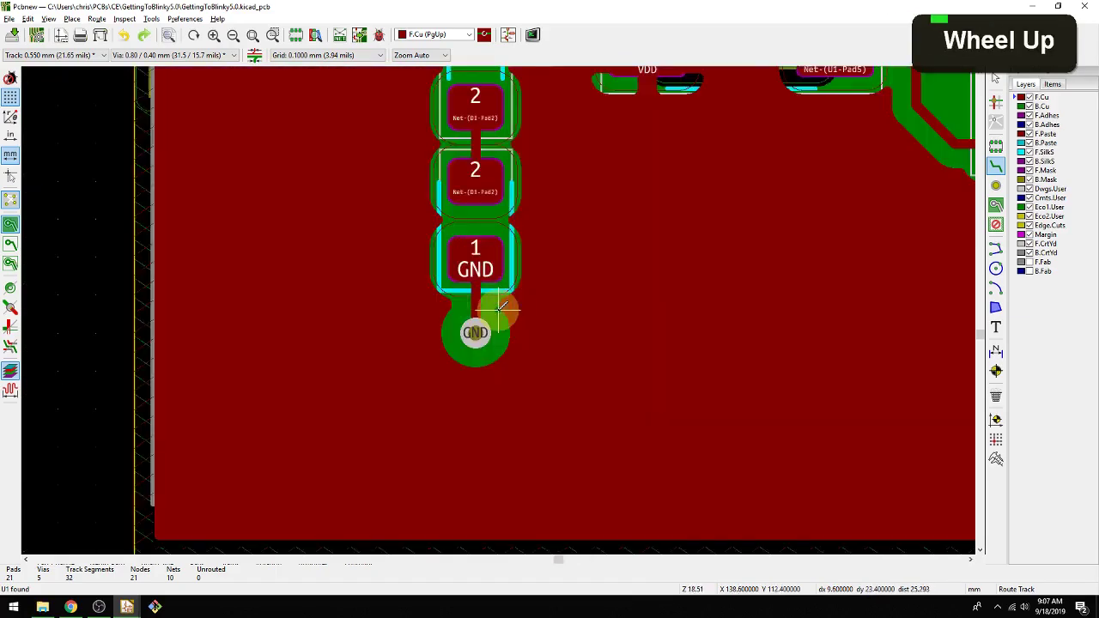
{"action": "middle_click_drag", "start_coordinate": [498, 313], "coordinate": [470, 298]}
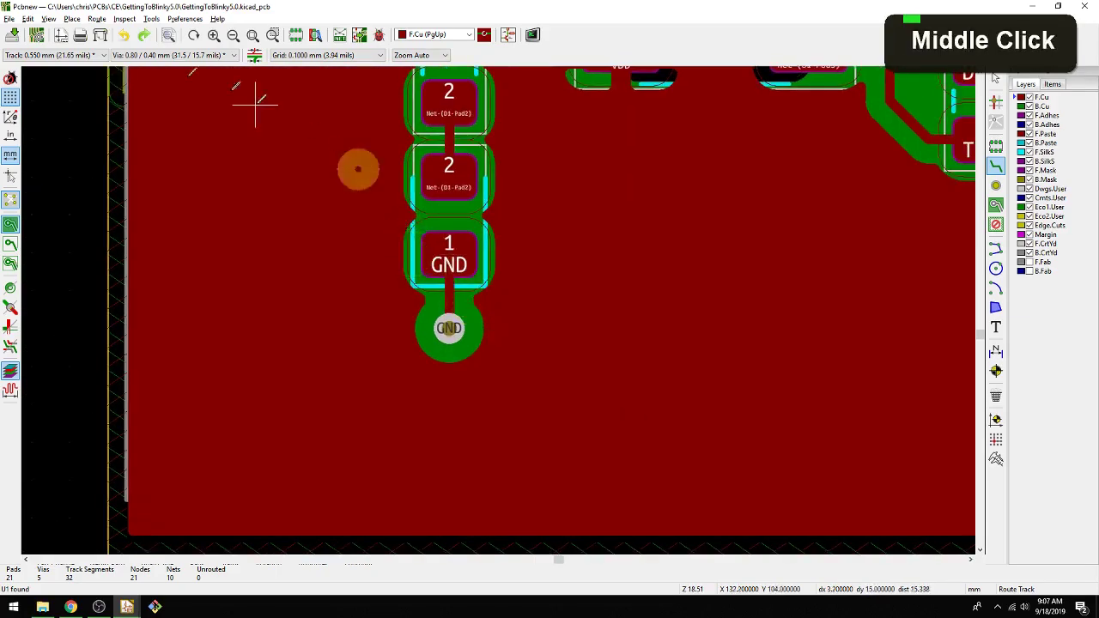
- Restore the Default net class to 0.2 mm clearance and 0.25 mm track width, then apply
{"action": "left_click", "coordinate": [36, 34]}
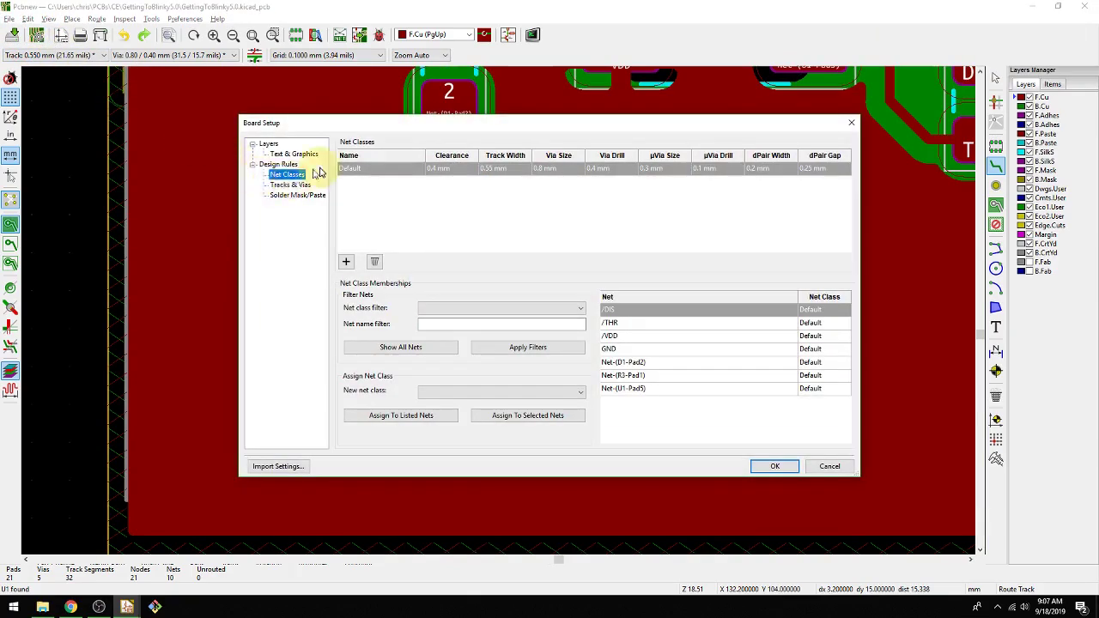
{"action": "double_click", "coordinate": [432, 168]}
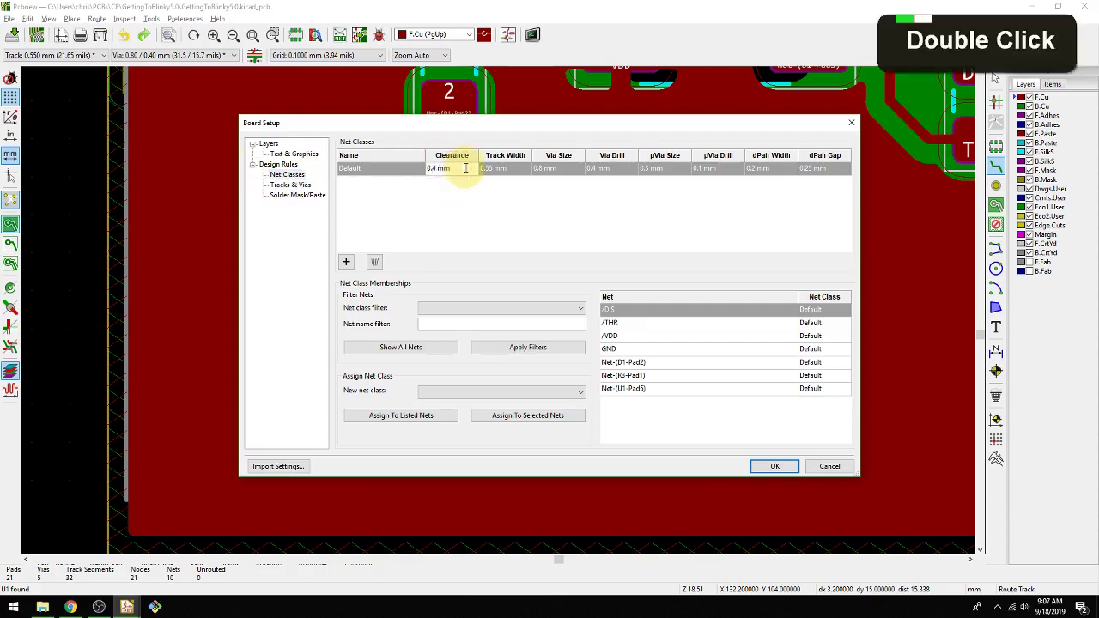
{"action": "left_click", "coordinate": [484, 171]}
{"action": "left_click", "coordinate": [488, 169]}
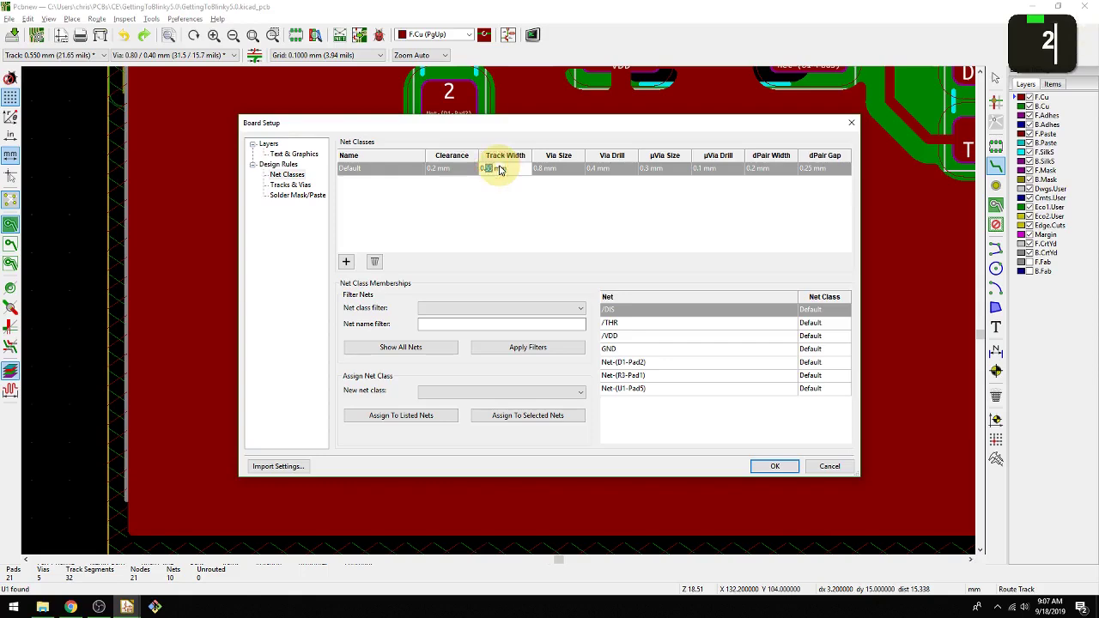
{"action": "type", "text": "225"}
{"action": "key", "text": "Return"}
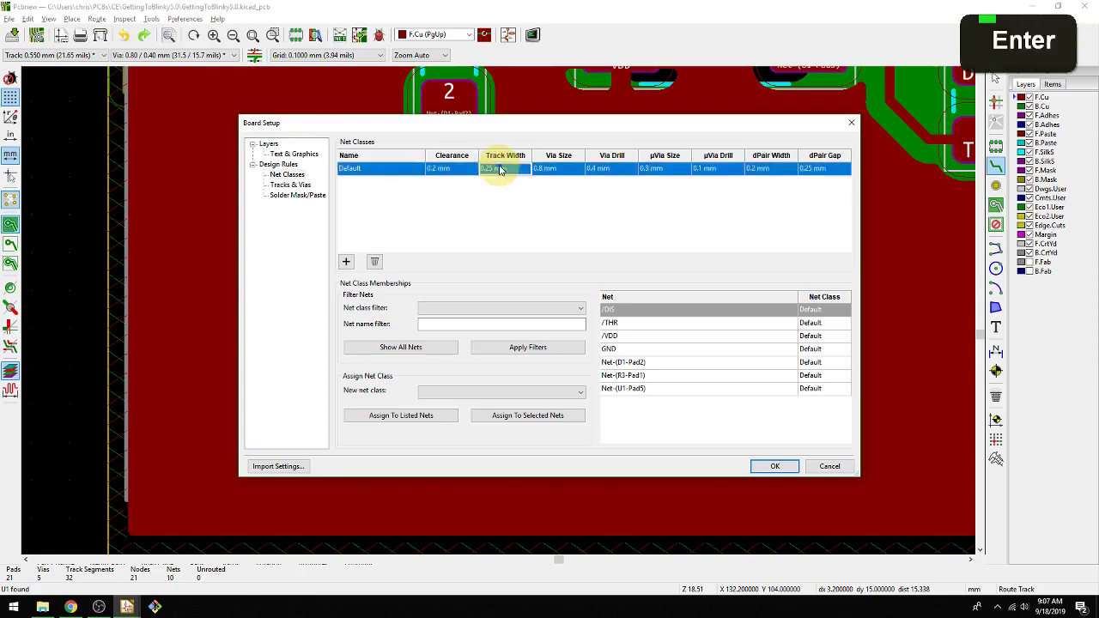
{"action": "left_click", "coordinate": [776, 466]}
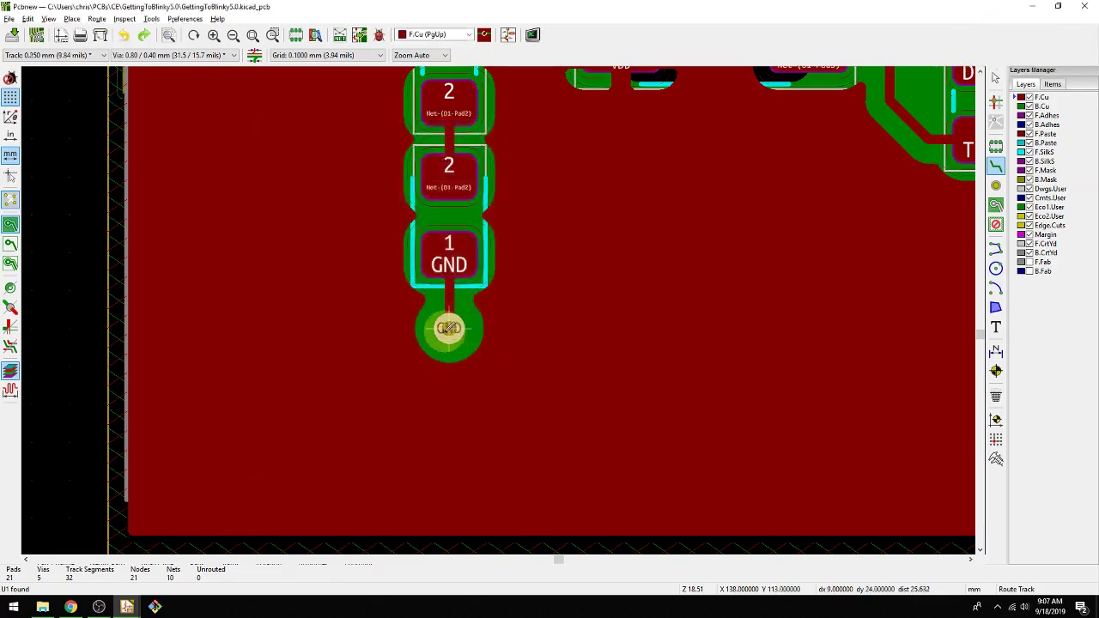
- Start a track from the GND via and cancel it
{"action": "left_click", "coordinate": [450, 329]}
{"action": "scroll", "coordinate": [497, 316], "scroll_direction": "down", "scroll_amount": 3}
{"action": "scroll", "coordinate": [501, 306], "scroll_direction": "up", "scroll_amount": 5}
{"action": "scroll", "coordinate": [501, 306], "scroll_direction": "up", "scroll_amount": 3}
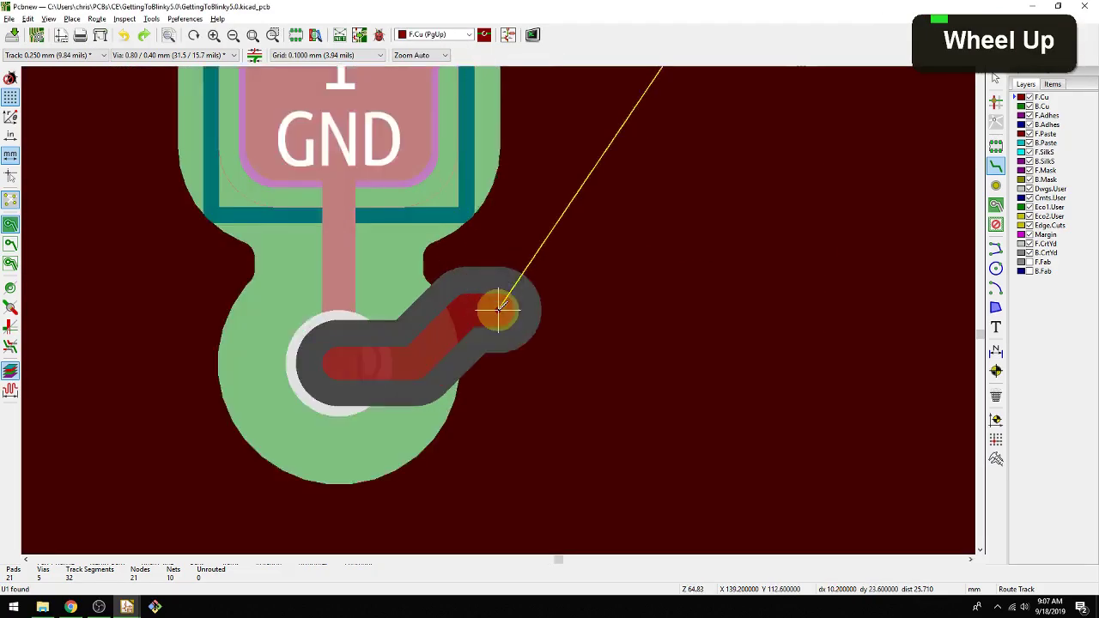
{"action": "key", "text": "Escape"}
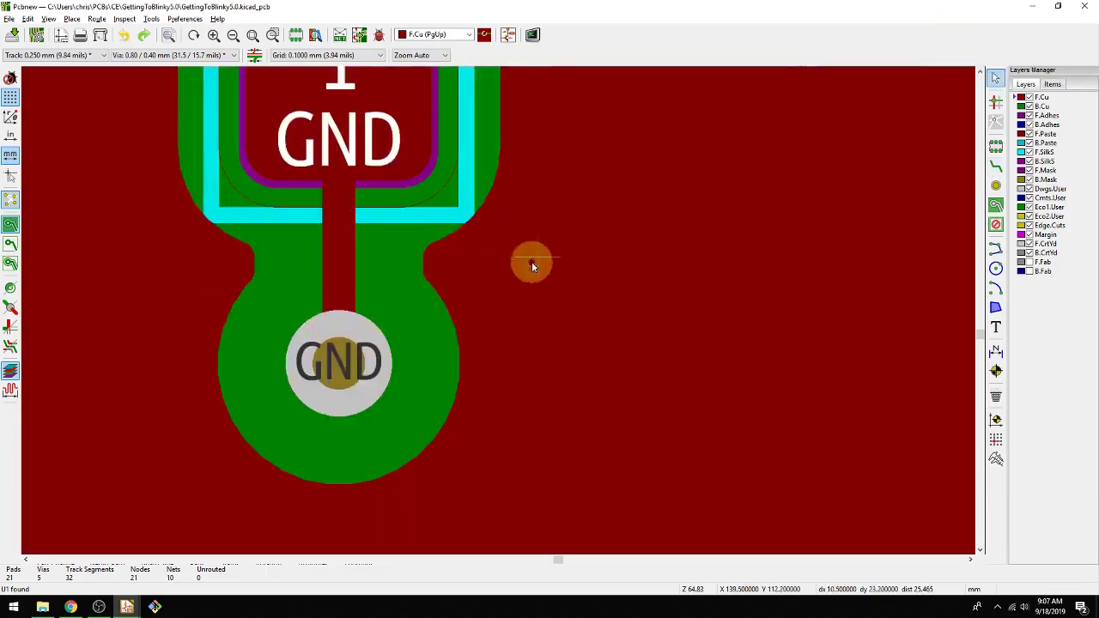
{"action": "middle_click_drag", "start_coordinate": [417, 272], "coordinate": [437, 311]}
- Refill all copper zones with B
{"action": "key", "text": "b"}
{"action": "key", "text": "b"}
{"action": "key", "text": "b"}
{"action": "scroll", "coordinate": [498, 312], "scroll_direction": "up", "scroll_amount": 3}
{"action": "scroll", "coordinate": [498, 315], "scroll_direction": "down", "scroll_amount": 5}
{"action": "key", "text": "Escape"}
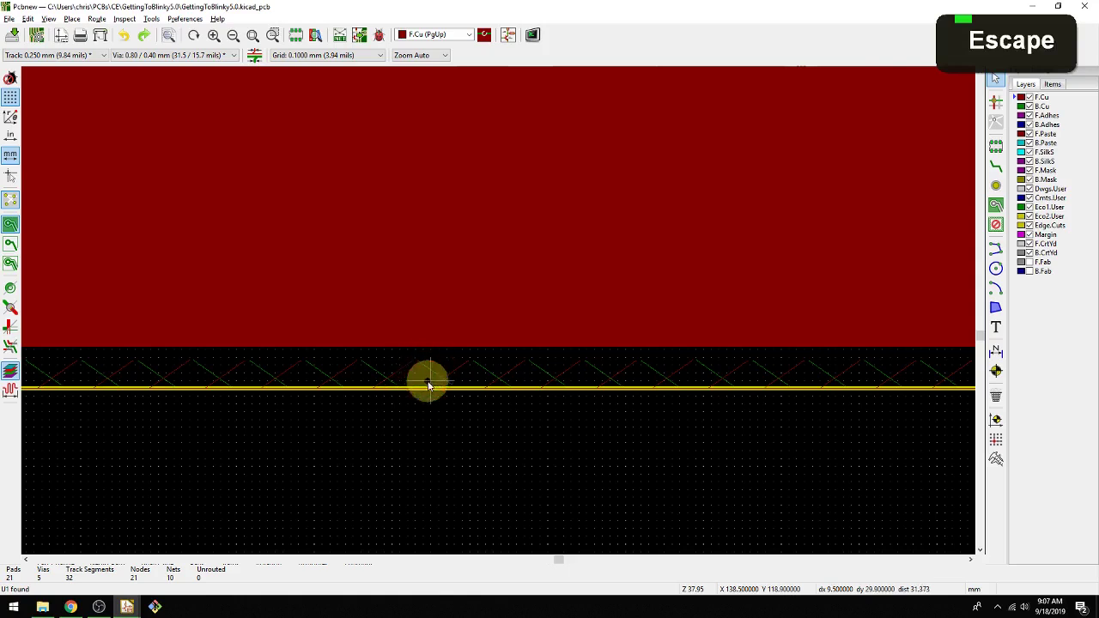
- Bring up Clarify Selection over the zone edge at the board's lower-left corner
{"action": "key", "text": "e"}
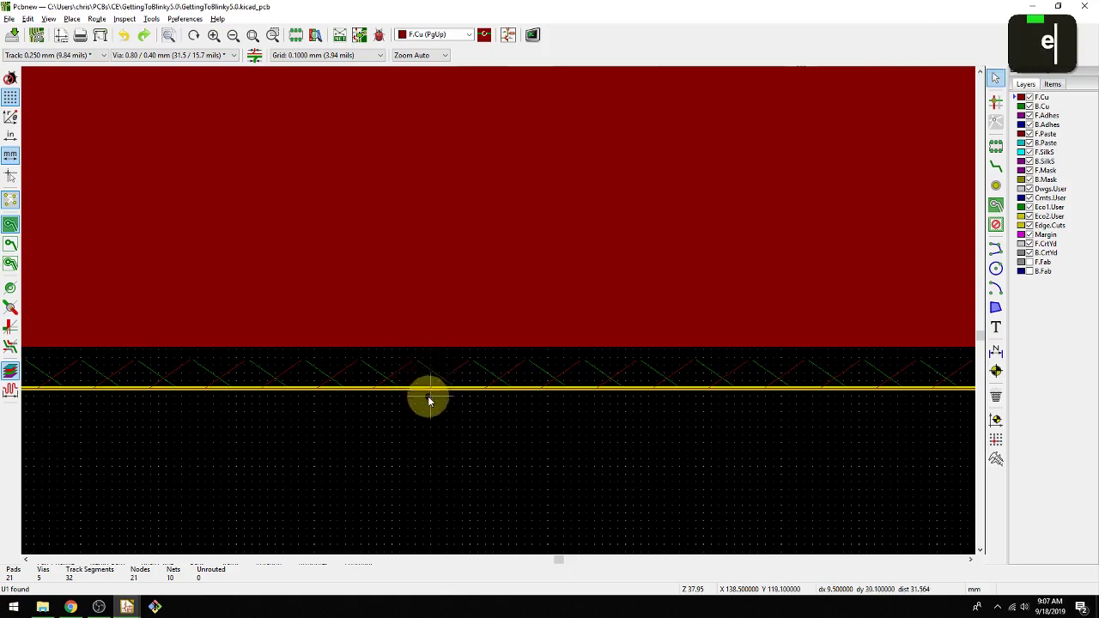
{"action": "scroll", "coordinate": [430, 388], "scroll_direction": "up", "scroll_amount": 3}
{"action": "scroll", "coordinate": [498, 310], "scroll_direction": "down", "scroll_amount": 3}
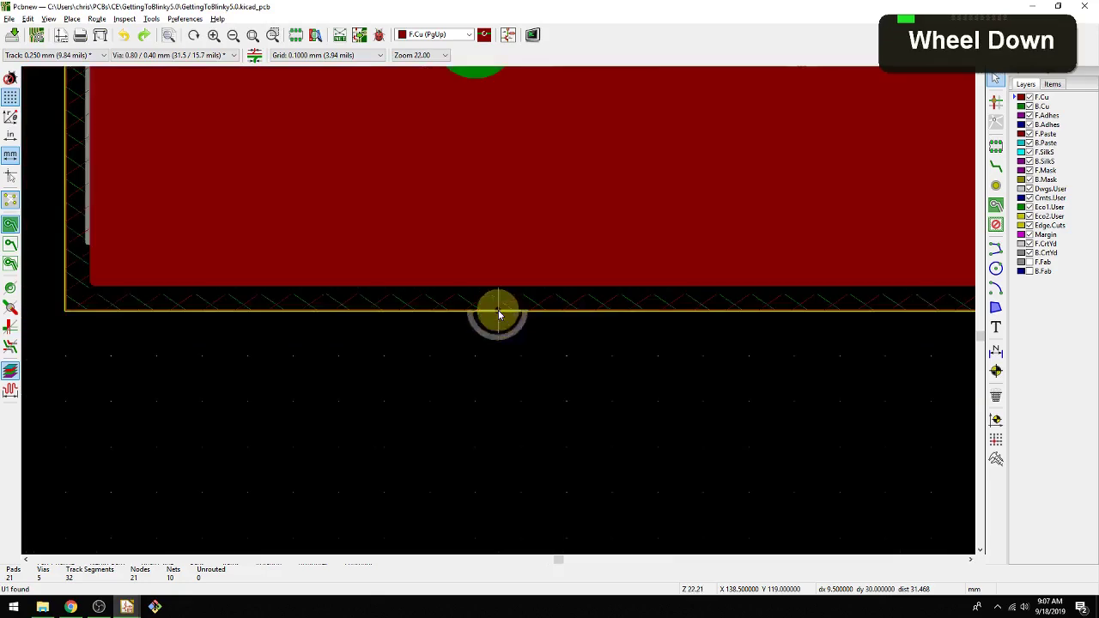
{"action": "scroll", "coordinate": [499, 310], "scroll_direction": "down", "scroll_amount": 2}
{"action": "scroll", "coordinate": [403, 300], "scroll_direction": "up", "scroll_amount": 2}
{"action": "scroll", "coordinate": [498, 313], "scroll_direction": "up", "scroll_amount": 1}
- Open the B.Cu GND zone's properties and change its clearance from 0.508 to 0.2 mm
{"action": "key", "text": "e"}
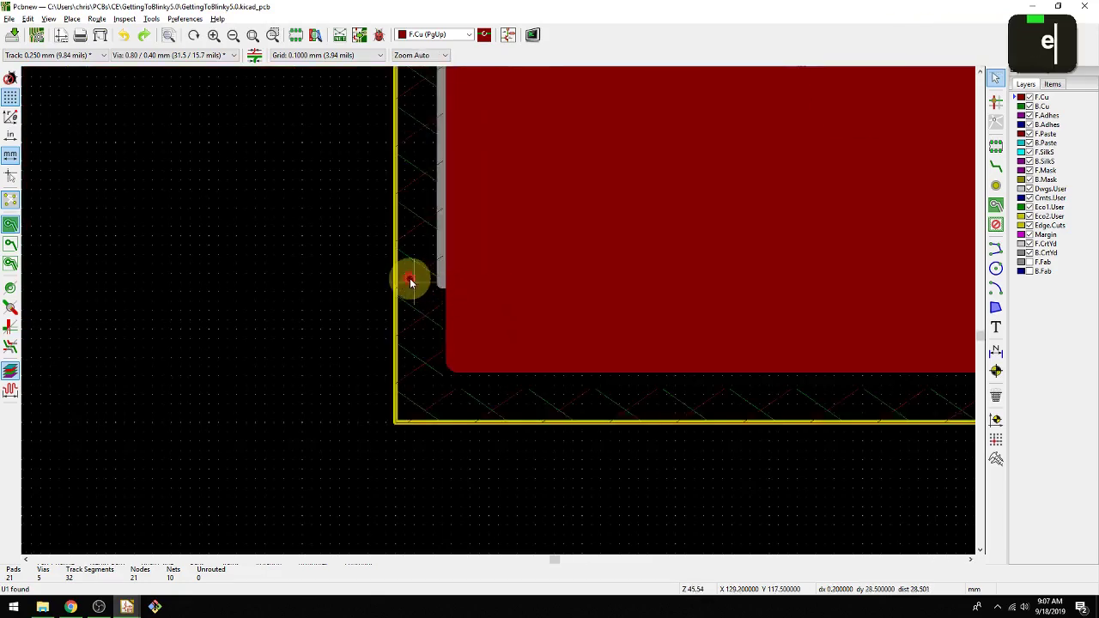
{"action": "left_click", "coordinate": [432, 311]}
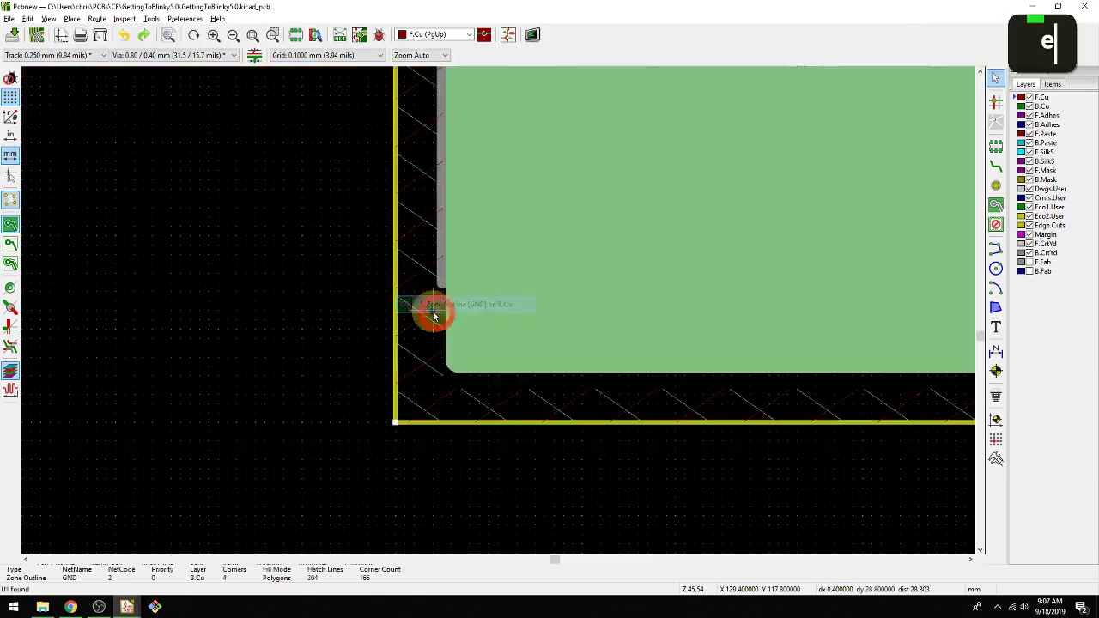
{"action": "key", "text": "e"}
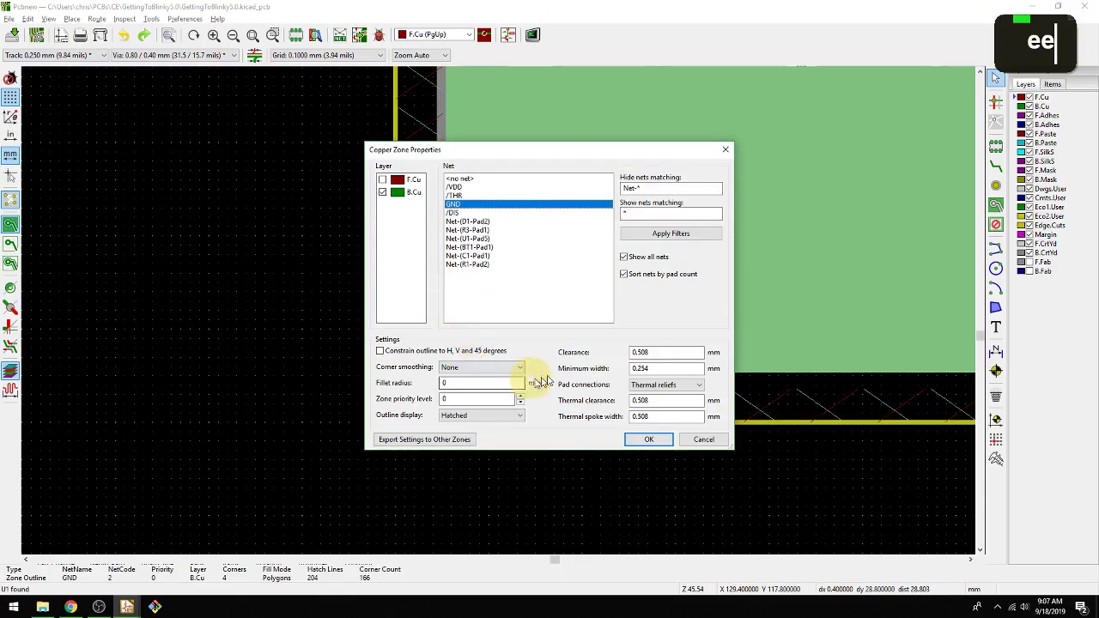
{"action": "left_click", "coordinate": [639, 351]}
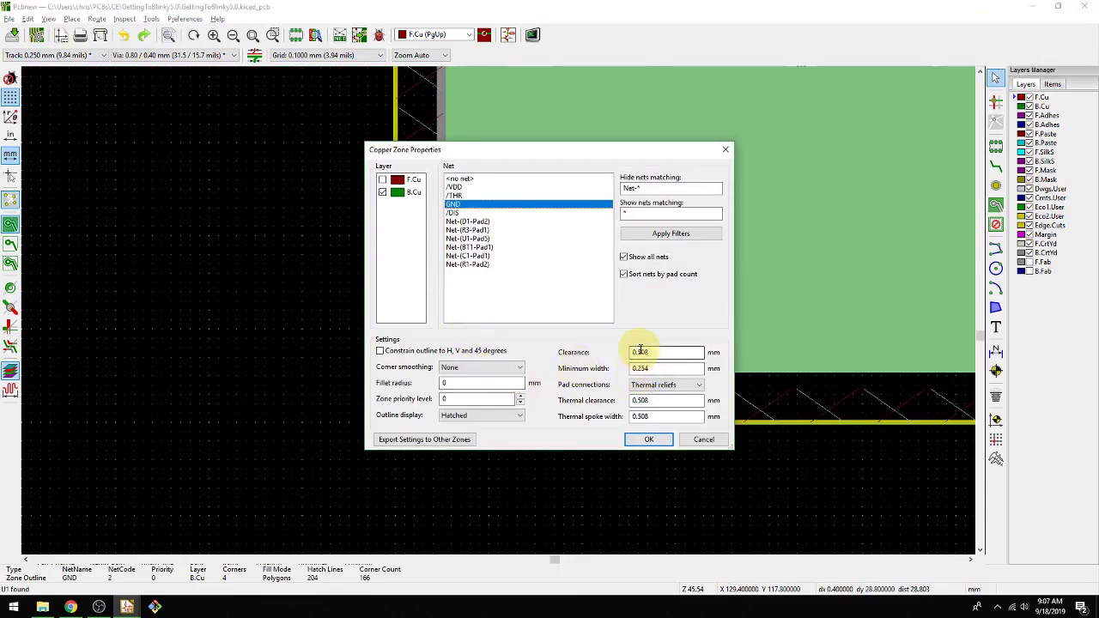
{"action": "left_click_drag", "start_coordinate": [639, 351], "coordinate": [694, 352]}
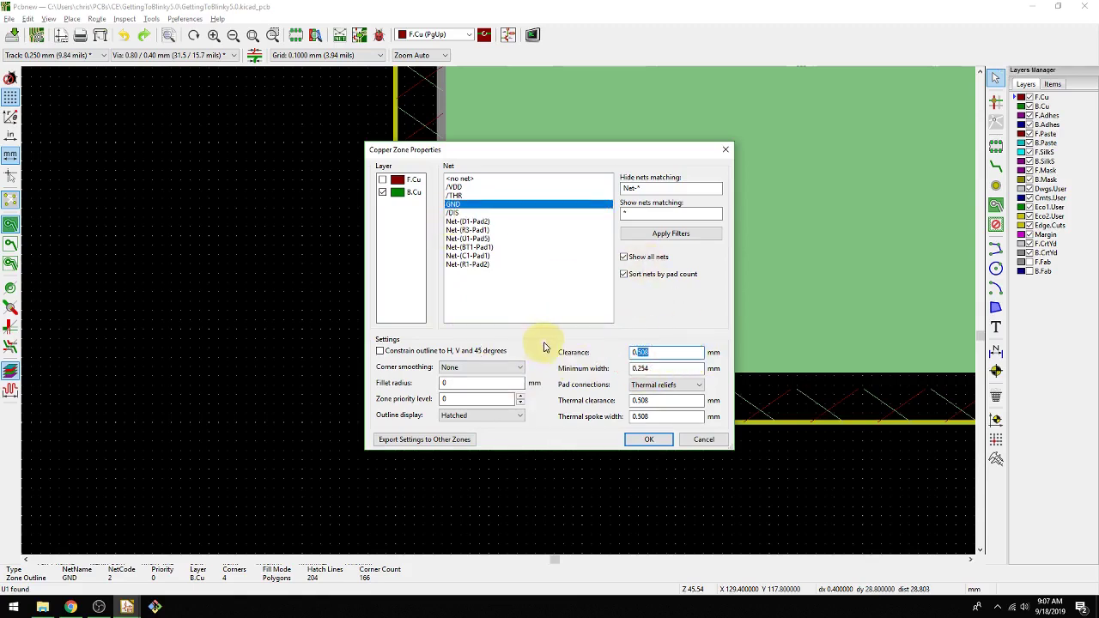
{"action": "type", "text": "2"}
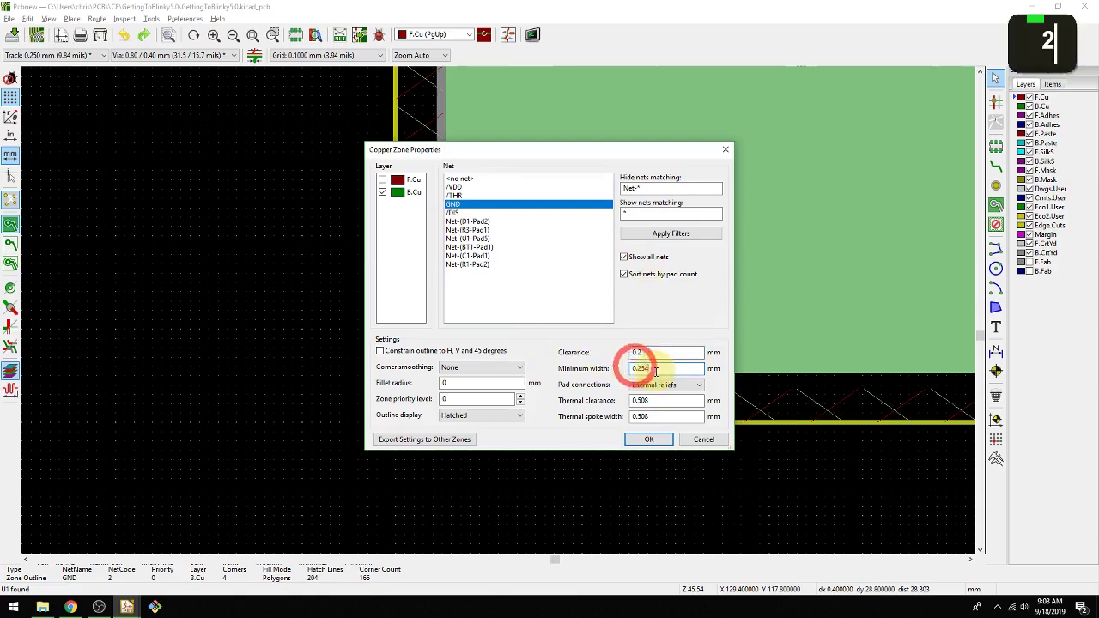
{"action": "type", "text": "25"}
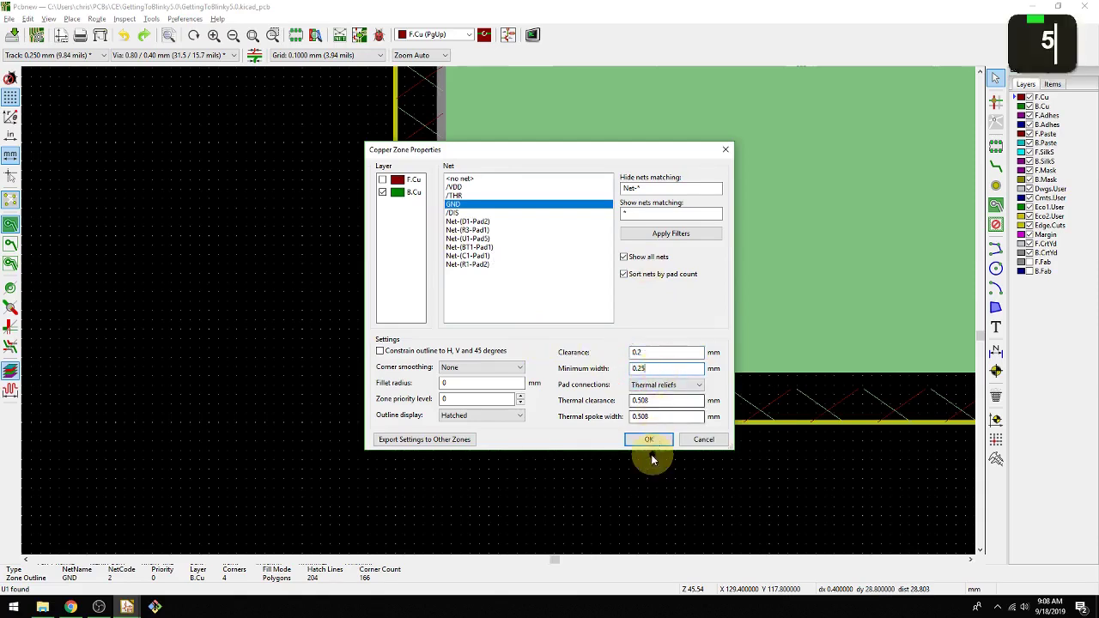
- Apply the GND zone settings to refill it, then deselect the zone
{"action": "left_click", "coordinate": [648, 439]}
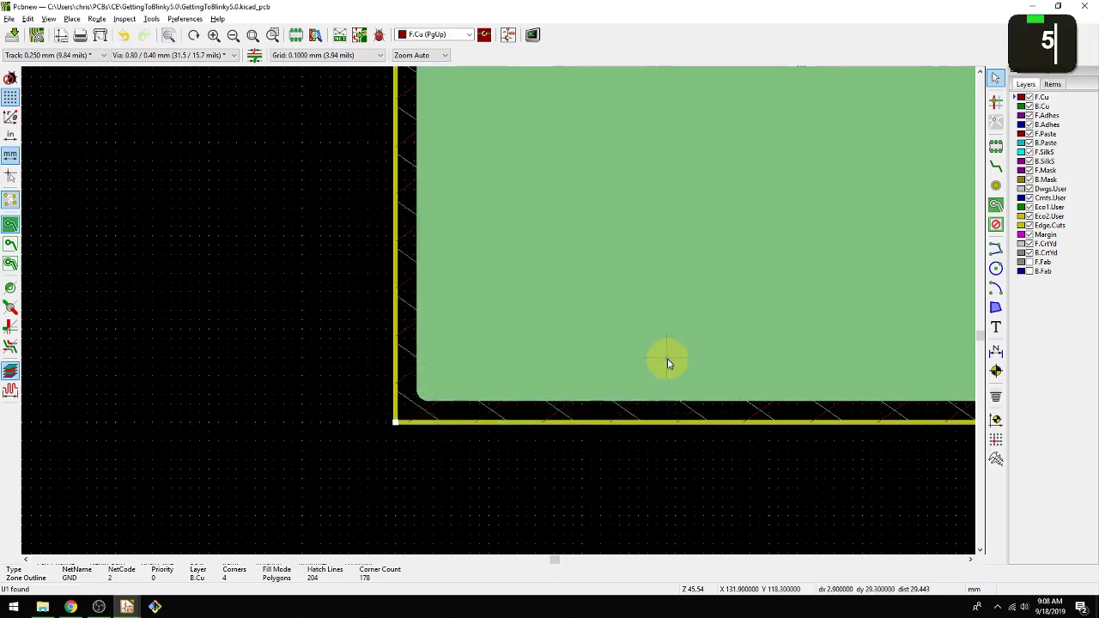
{"action": "middle_click_drag", "start_coordinate": [667, 358], "coordinate": [429, 515]}
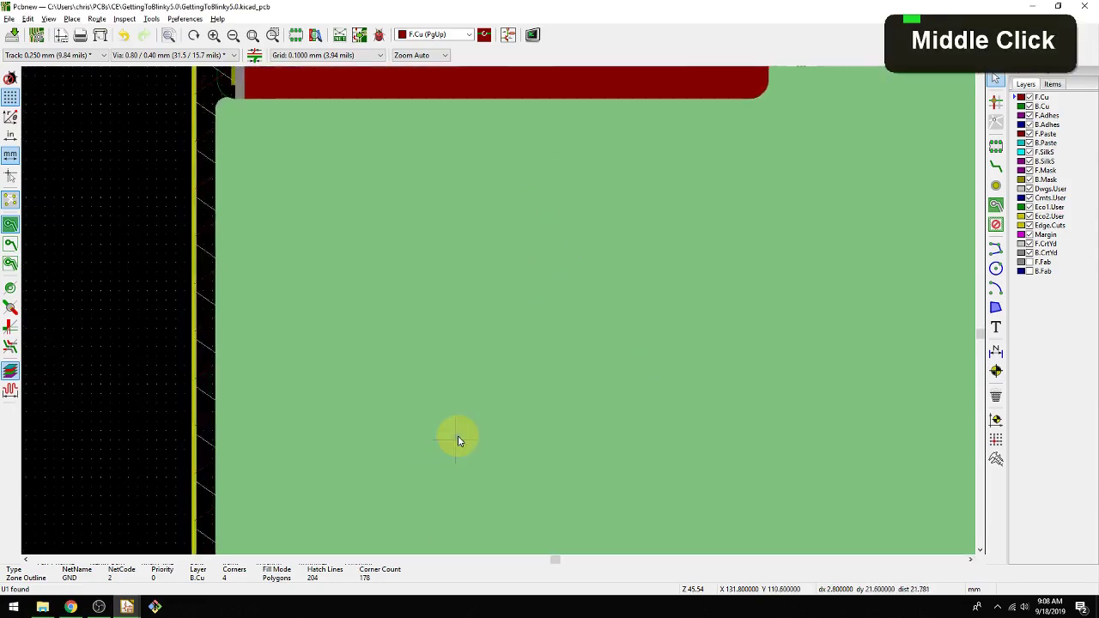
{"action": "key", "text": "Escape"}
- Inspect the refilled pours around the timer pads and list the overlapping items there
{"action": "scroll", "coordinate": [490, 361], "scroll_direction": "down", "scroll_amount": 5}
{"action": "middle_click", "coordinate": [527, 323]}
{"action": "scroll", "coordinate": [493, 308], "scroll_direction": "down", "scroll_amount": 2}
{"action": "scroll", "coordinate": [493, 311], "scroll_direction": "up", "scroll_amount": 6}
{"action": "mouse_move", "coordinate": [493, 310]}
{"action": "middle_mouse_down"}
{"action": "mouse_move", "coordinate": [481, 314]}
{"action": "mouse_move", "coordinate": [514, 196]}
{"action": "mouse_move", "coordinate": [481, 352]}
{"action": "mouse_move", "coordinate": [513, 306]}
{"action": "mouse_move", "coordinate": [498, 324]}
{"action": "mouse_move", "coordinate": [430, 270]}
{"action": "middle_mouse_up"}
{"action": "middle_click_drag", "start_coordinate": [569, 215], "coordinate": [356, 224]}
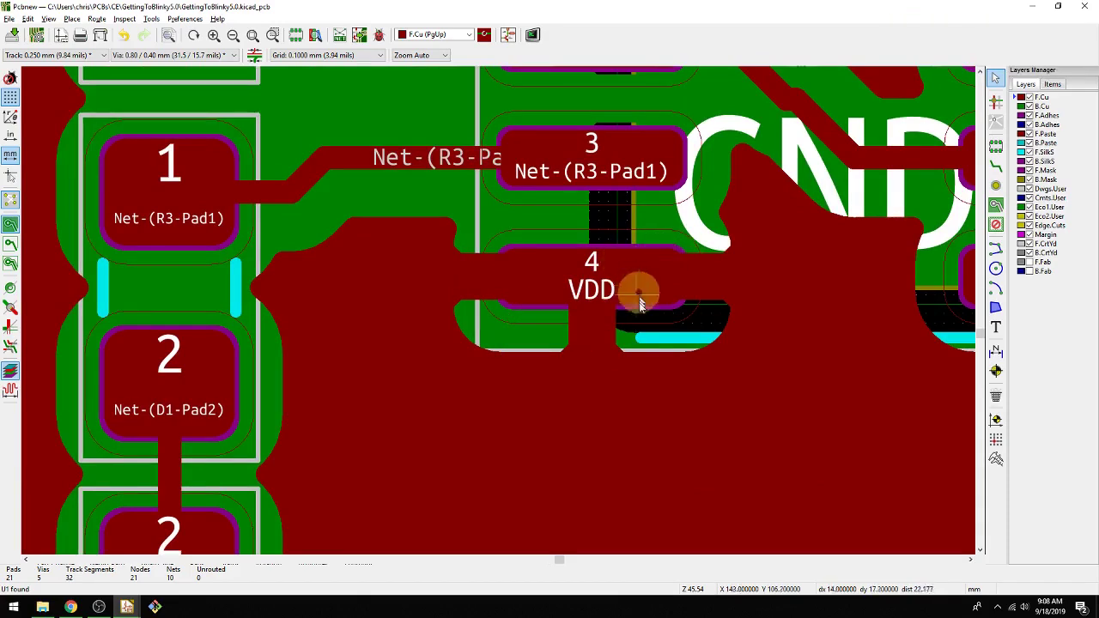
{"action": "scroll", "coordinate": [498, 311], "scroll_direction": "down", "scroll_amount": 2}
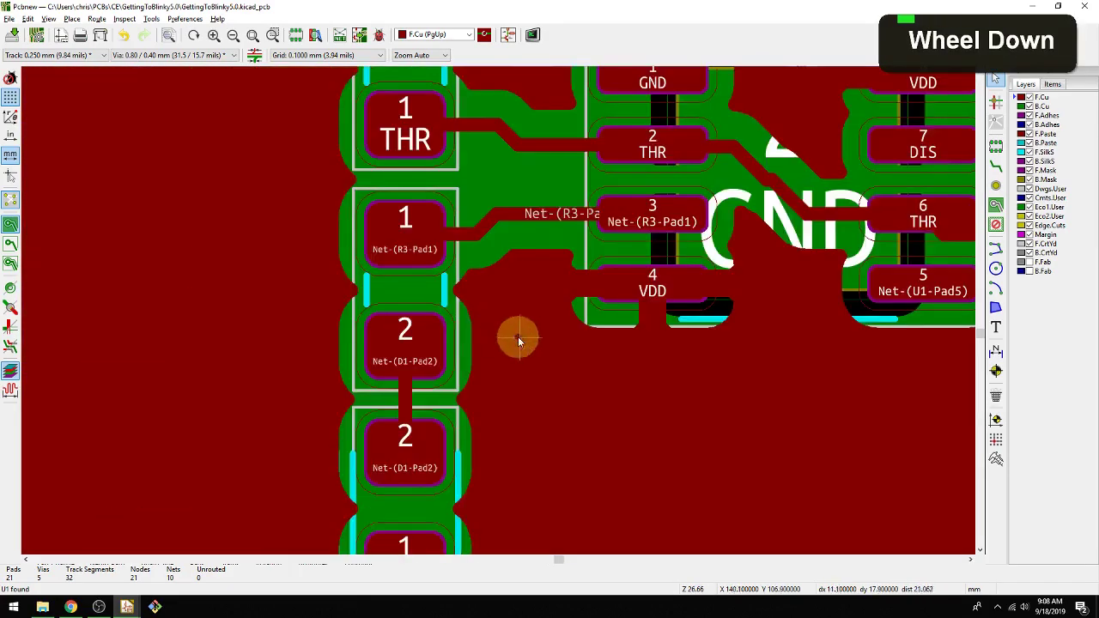
{"action": "middle_click_drag", "start_coordinate": [519, 340], "coordinate": [405, 244]}
{"action": "key", "text": "e"}
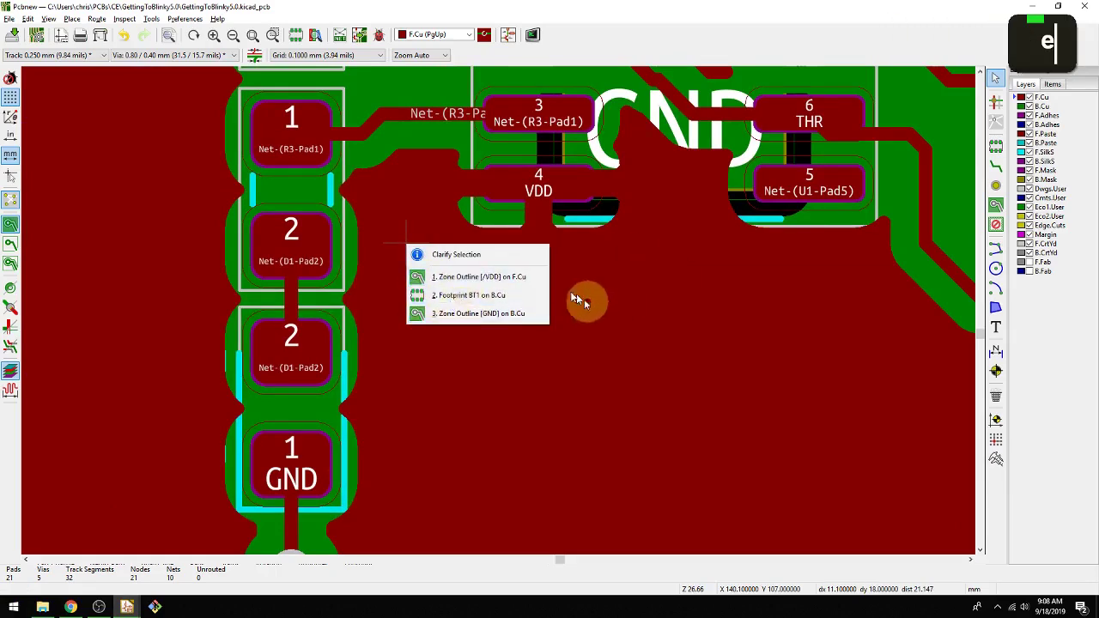
- Pick the VDD zone on F.Cu and set its clearance and minimum width to 0.25 mm
{"action": "left_click", "coordinate": [525, 282]}
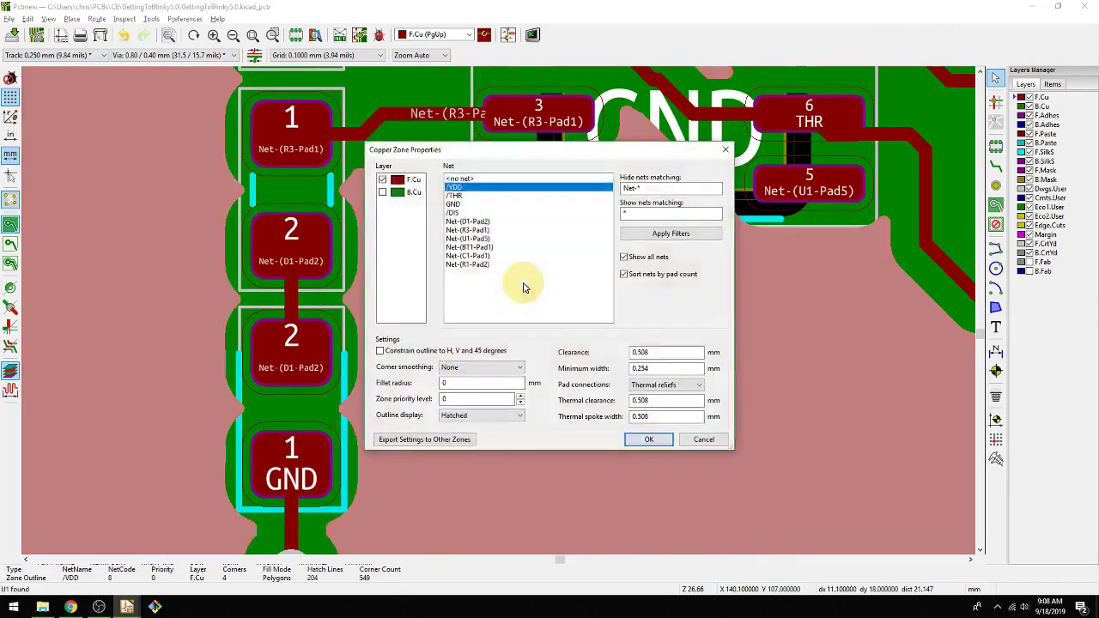
{"action": "scroll", "coordinate": [524, 283], "scroll_direction": "up", "scroll_amount": 1}
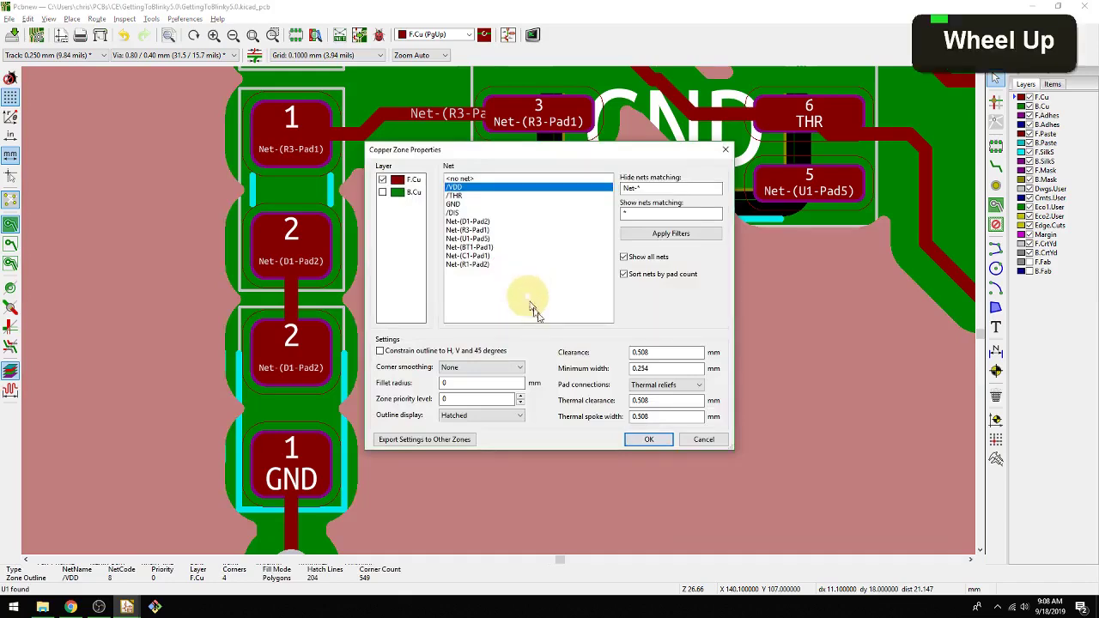
{"action": "double_click", "coordinate": [640, 352]}
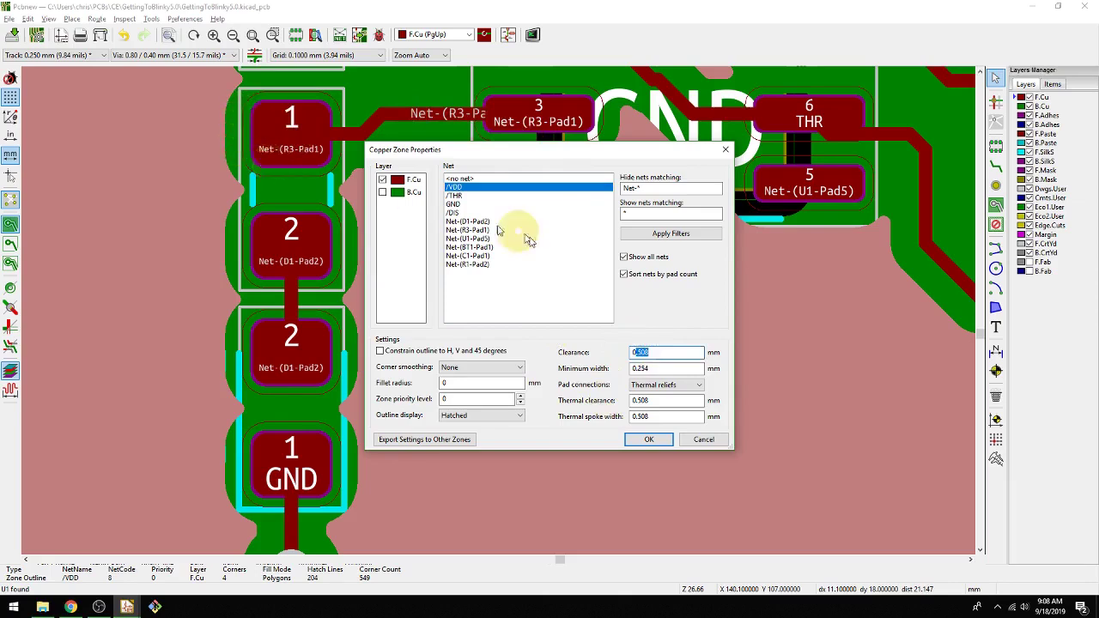
{"action": "double_click", "coordinate": [641, 353]}
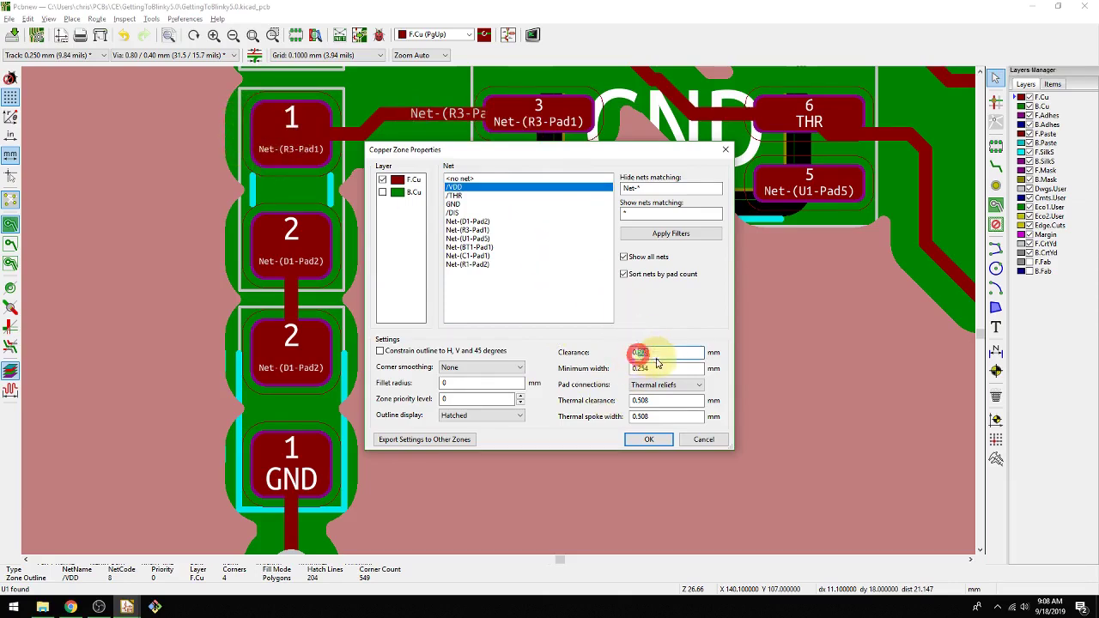
{"action": "type", "text": "0.2"}
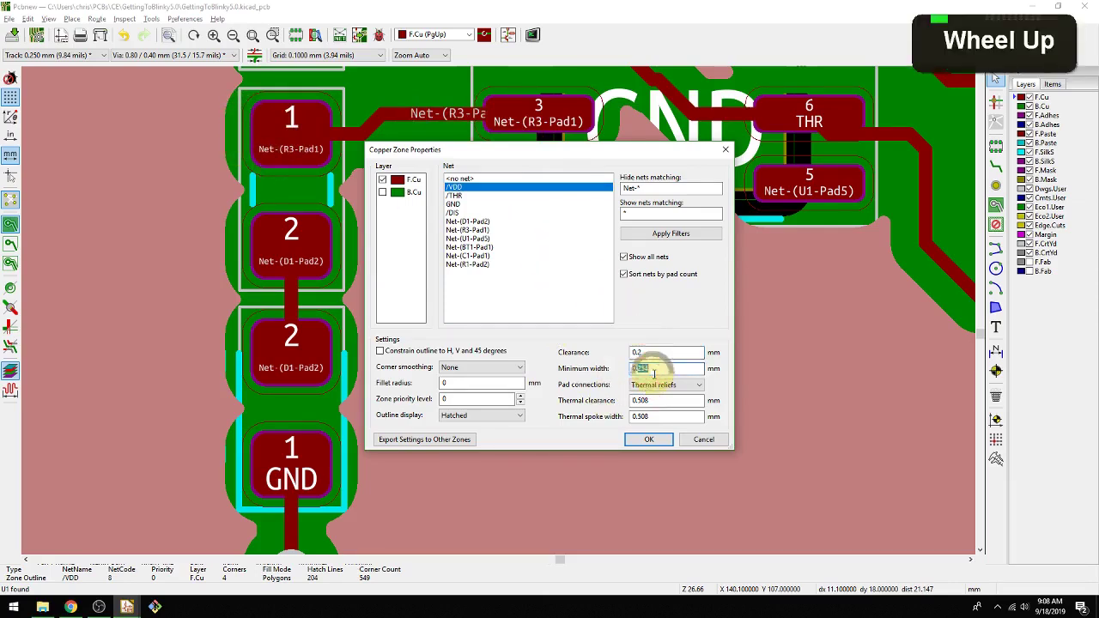
{"action": "type", "text": "24"}
{"action": "key", "text": "BackSpace"}
{"action": "type", "text": "5"}
- Edit the thermal clearance value, retrying OK past the thermal spoke width warning
{"action": "double_click", "coordinate": [639, 401]}
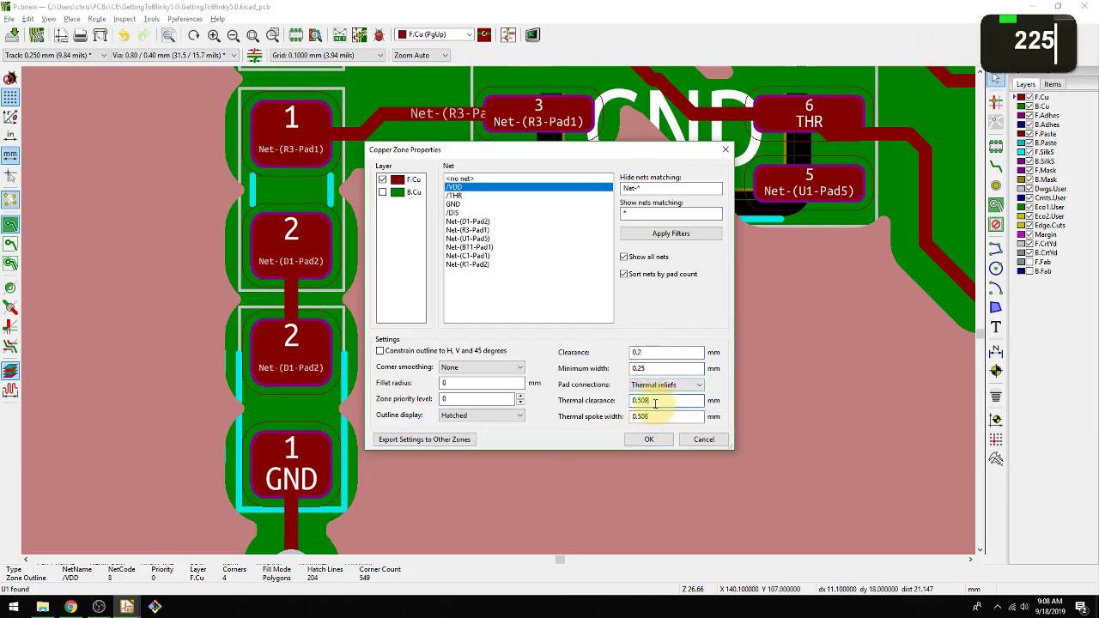
{"action": "type", "text": "0.5"}
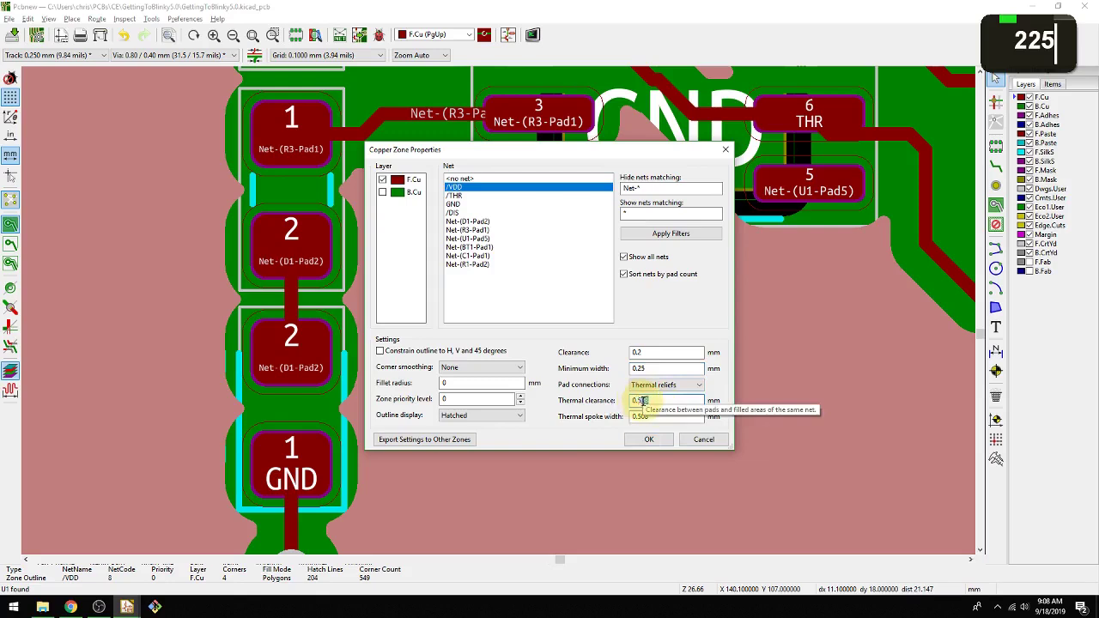
{"action": "left_click", "coordinate": [656, 395]}
{"action": "key", "text": "BackSpace"}
{"action": "type", "text": "2"}
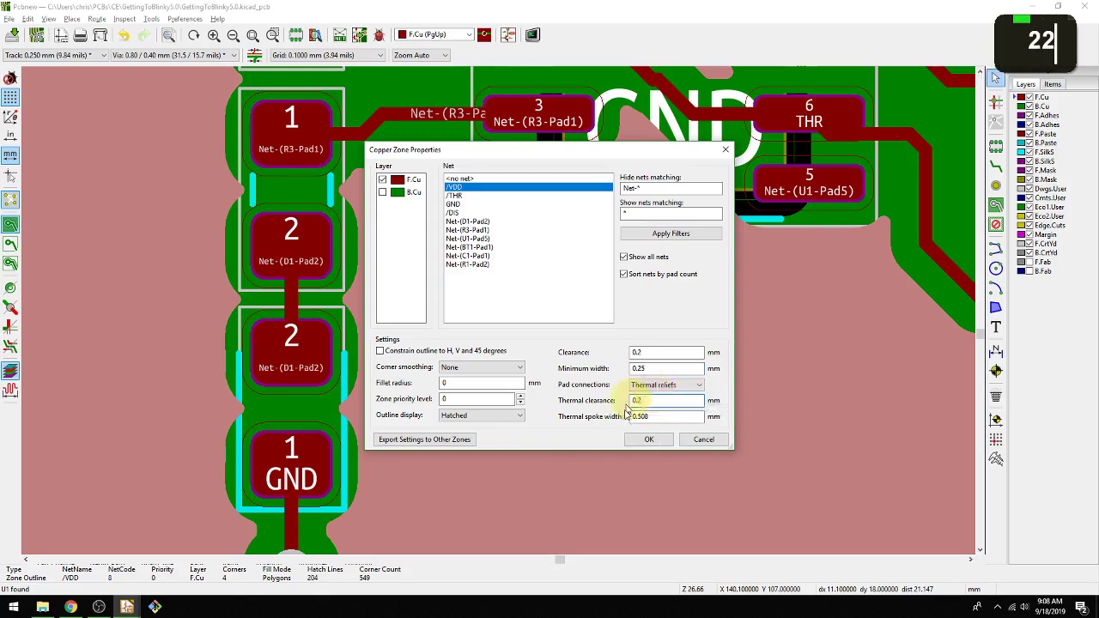
{"action": "type", "text": "0.25"}
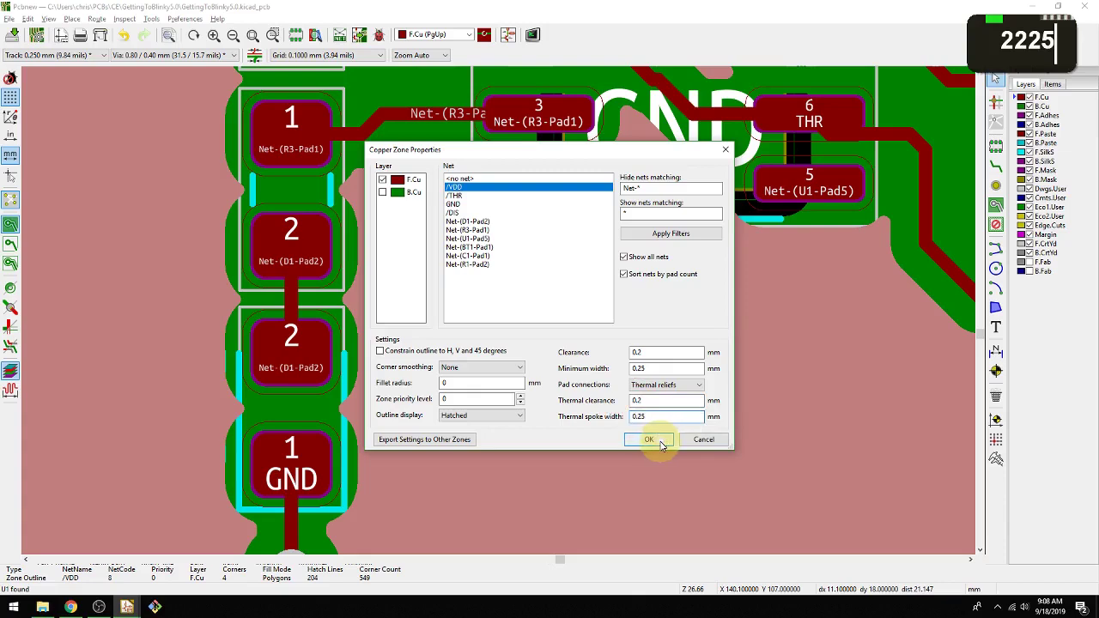
{"action": "left_click", "coordinate": [649, 440]}
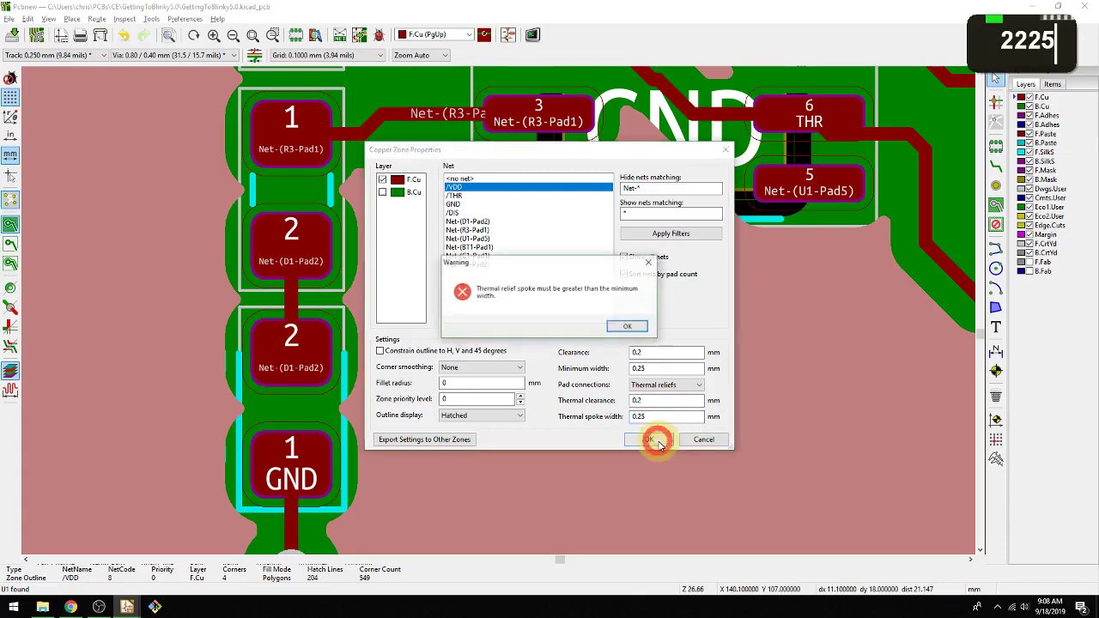
{"action": "left_click", "coordinate": [628, 329]}
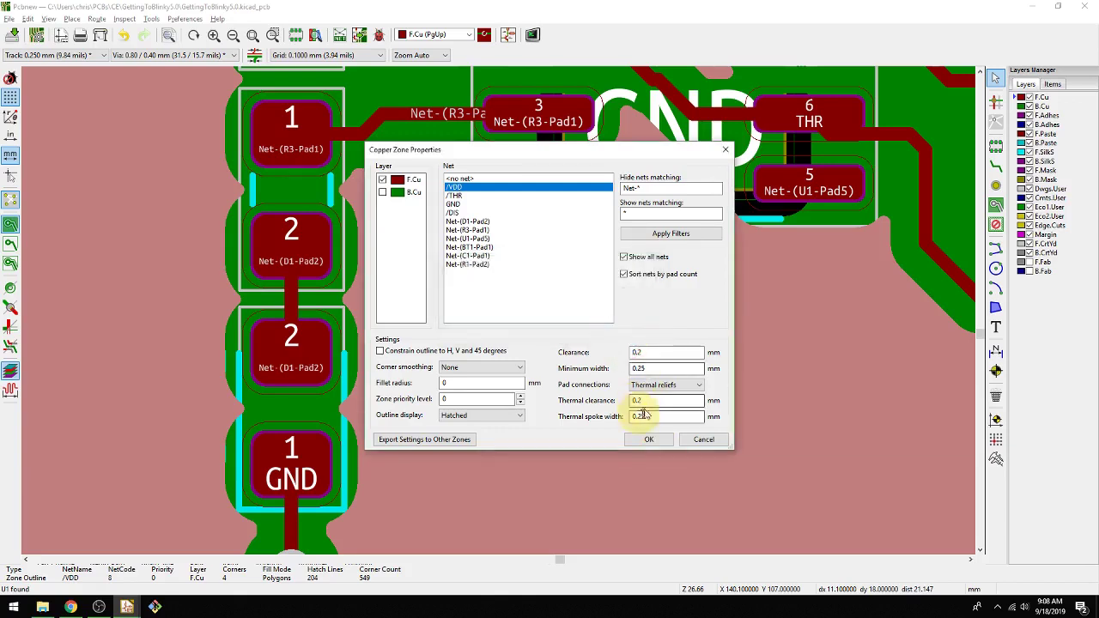
{"action": "left_click", "coordinate": [650, 367]}
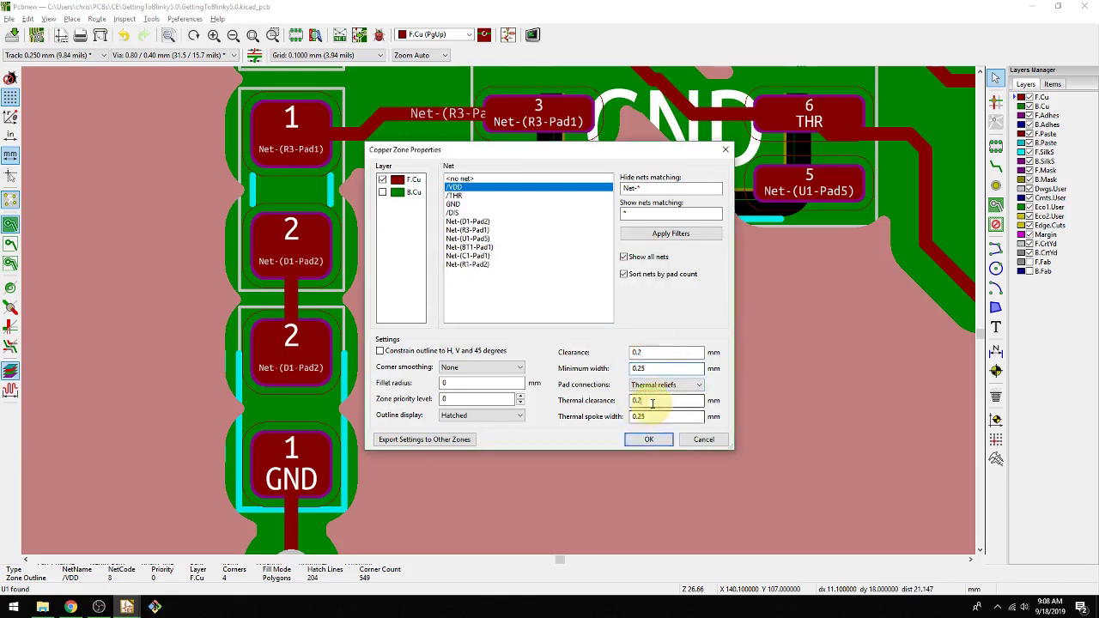
{"action": "type", "text": "5"}
{"action": "left_click", "coordinate": [650, 440]}
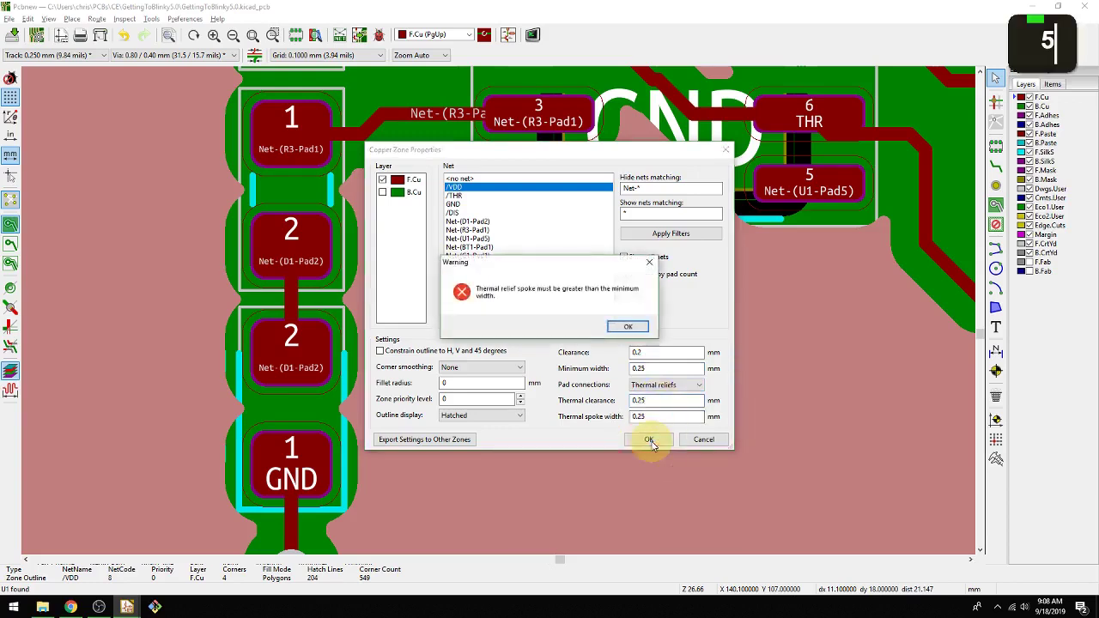
{"action": "left_click", "coordinate": [627, 329]}
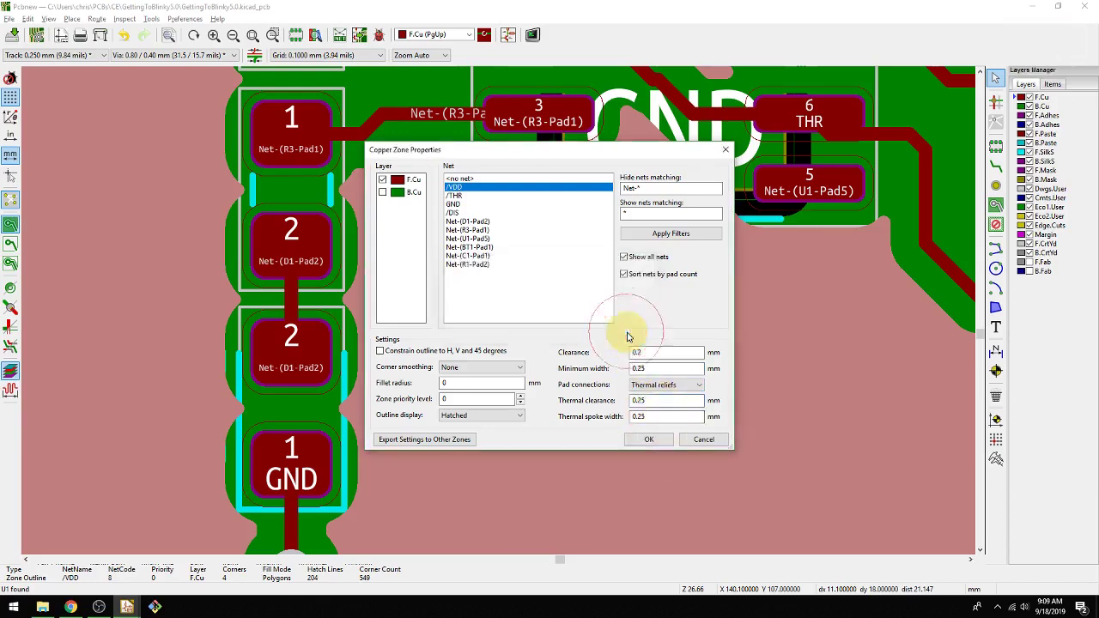
- Set thermal clearance and spoke width to 0.3 mm and apply to refill the VDD zone
{"action": "left_click", "coordinate": [640, 353]}
{"action": "type", "text": "5"}
{"action": "left_click", "coordinate": [650, 440]}
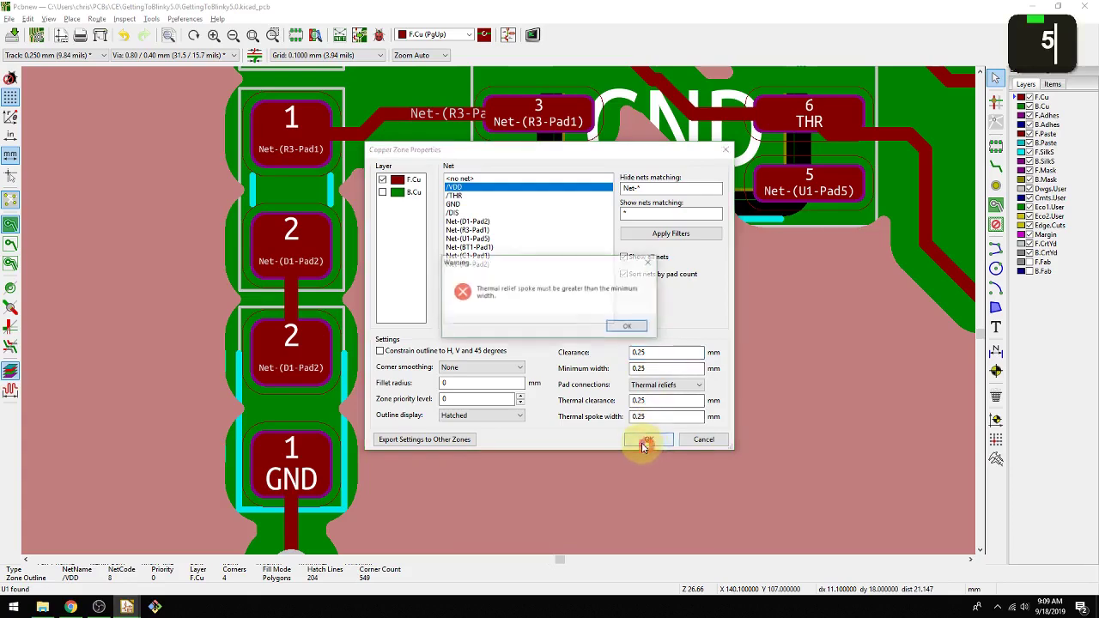
{"action": "left_click", "coordinate": [628, 327]}
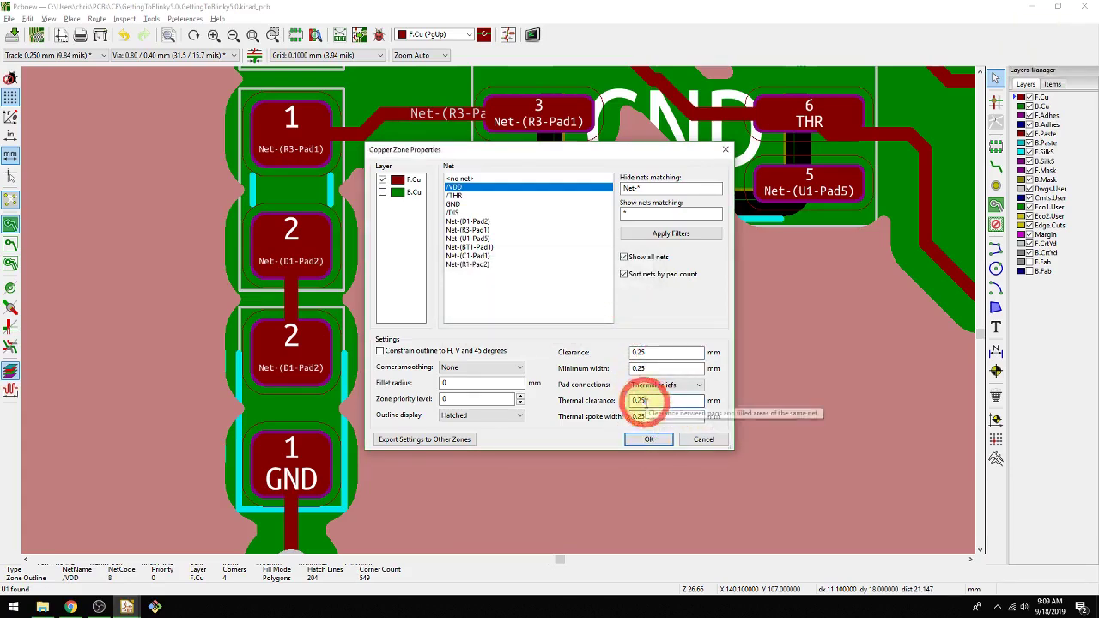
{"action": "key", "text": "BackSpace"}
{"action": "key", "text": "BackSpace"}
{"action": "type", "text": "3"}
{"action": "left_click", "coordinate": [648, 439]}
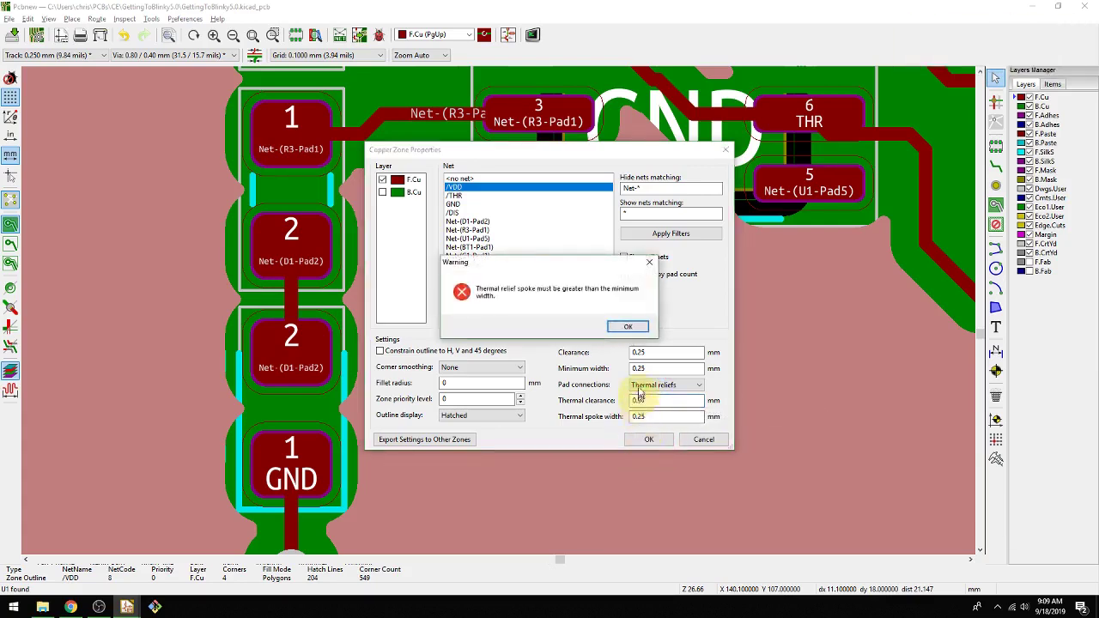
{"action": "left_click", "coordinate": [629, 328]}
{"action": "double_click", "coordinate": [640, 416]}
{"action": "type", "text": "3"}
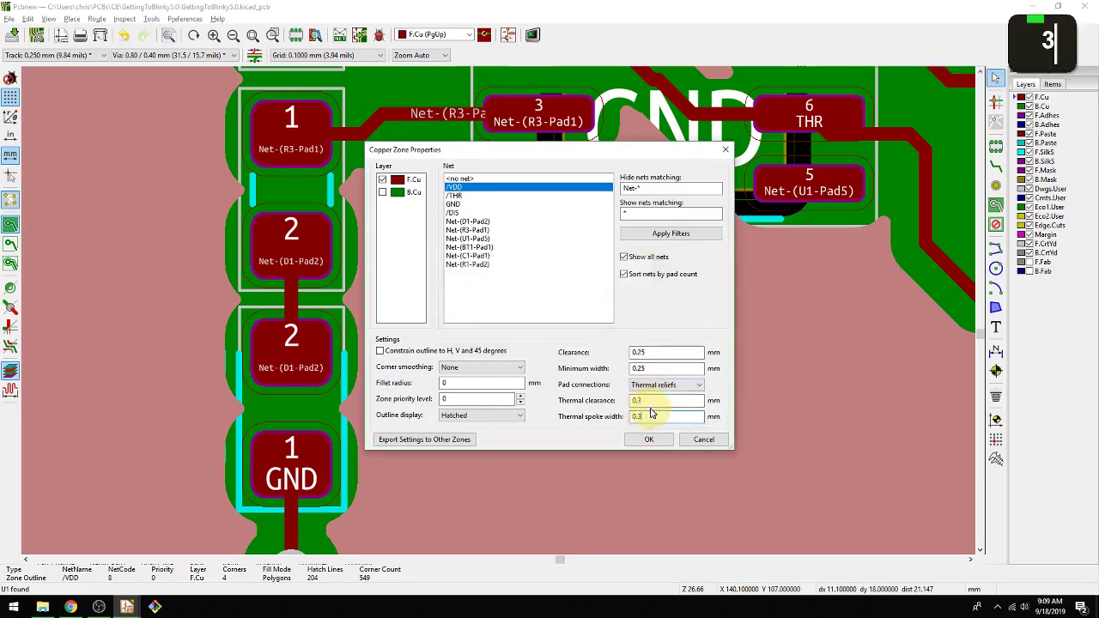
{"action": "left_click", "coordinate": [650, 439]}
- Toggle undo and redo to compare the old and new VDD zone fills around the U1 pads
{"action": "scroll", "coordinate": [486, 292], "scroll_direction": "down", "scroll_amount": 2}
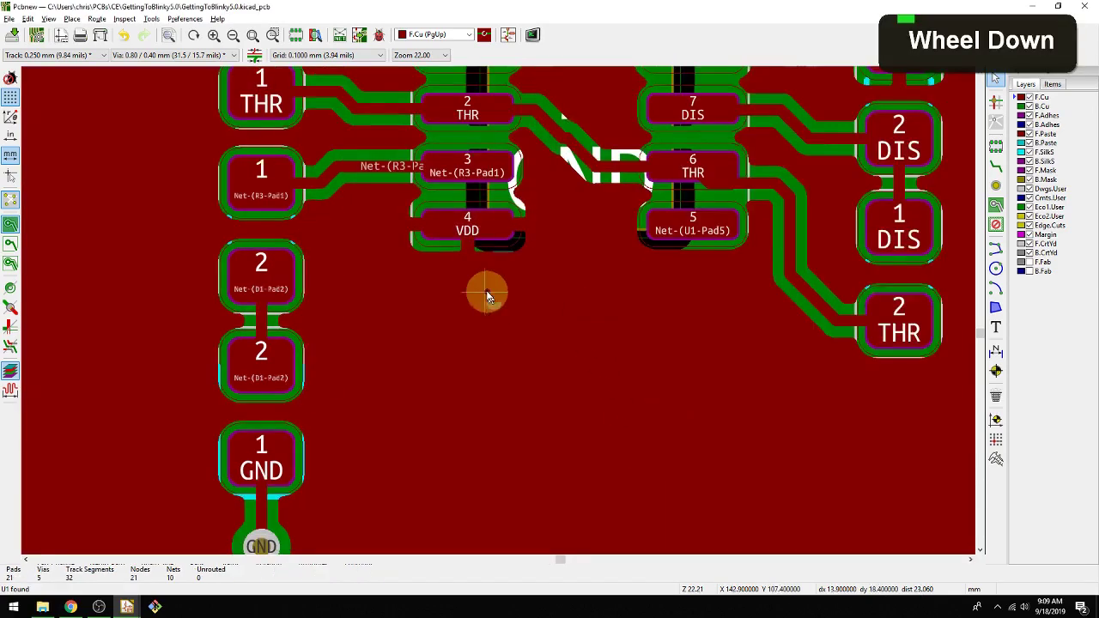
{"action": "middle_click_drag", "start_coordinate": [486, 292], "coordinate": [513, 368]}
{"action": "key", "text": "ctrl+z"}
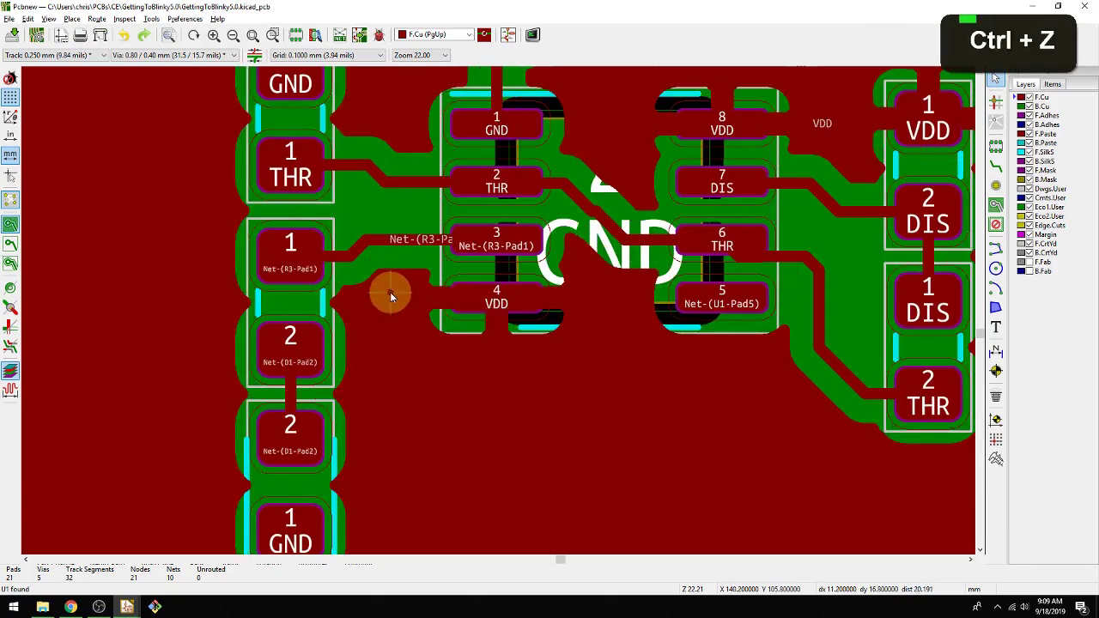
{"action": "key", "text": "ctrl+y"}
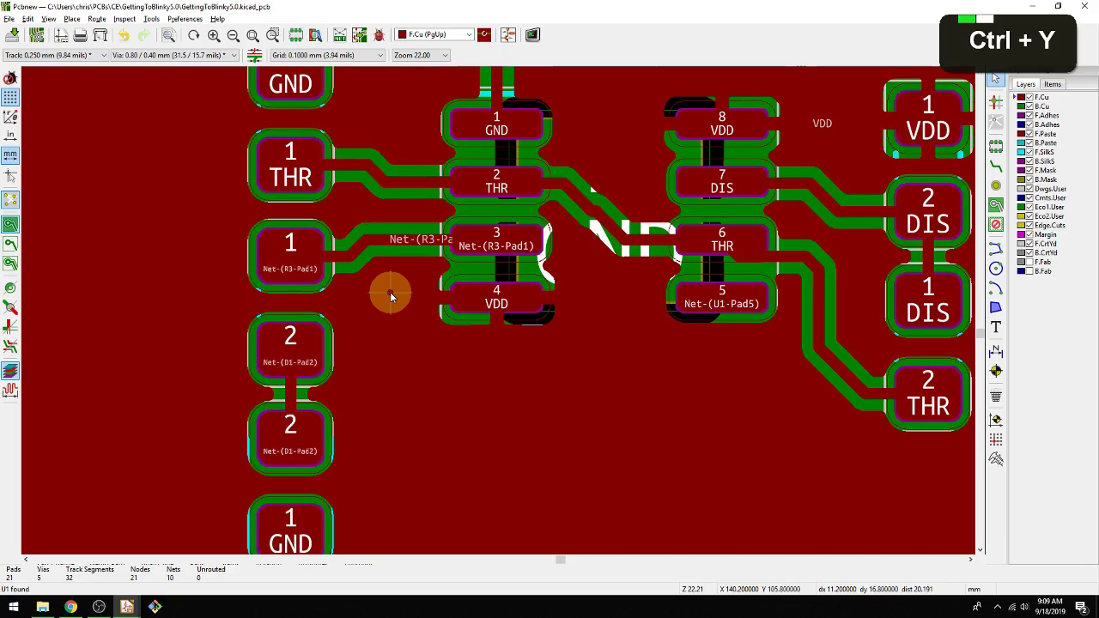
{"action": "key", "text": "ctrl+z"}
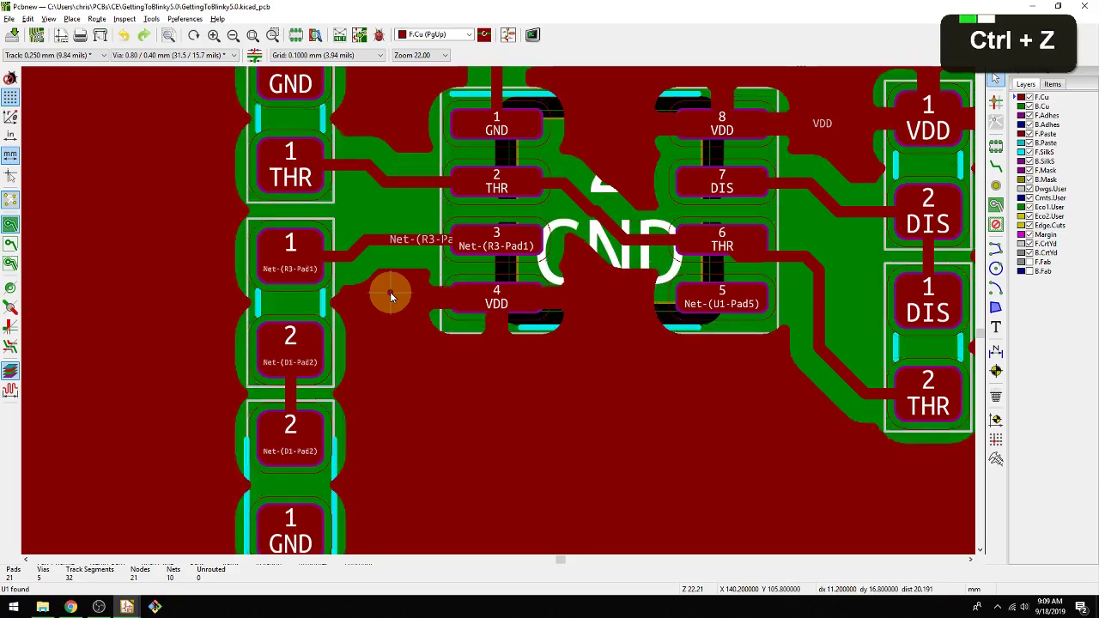
{"action": "key", "text": "ctrl+y"}
{"action": "key", "text": "ctrl+z"}
{"action": "key", "text": "ctrl+y"}
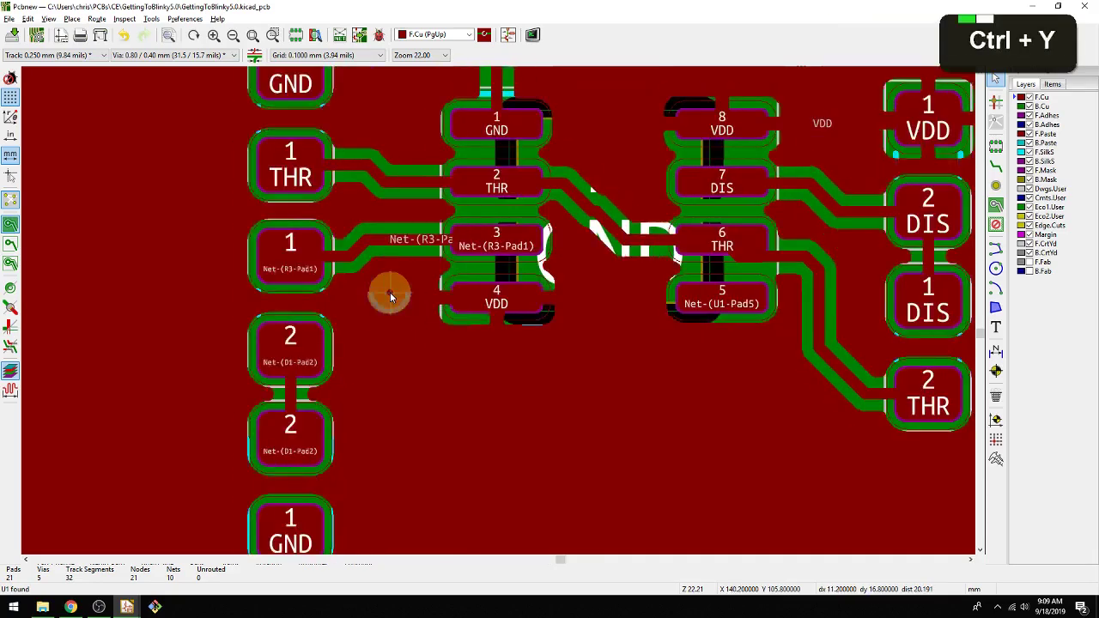
{"action": "key", "text": "ctrl+z"}
- Reapply the new fill and re-edit the VDD zone's thermal spoke width, confirming to refill
{"action": "left_click", "coordinate": [390, 295]}
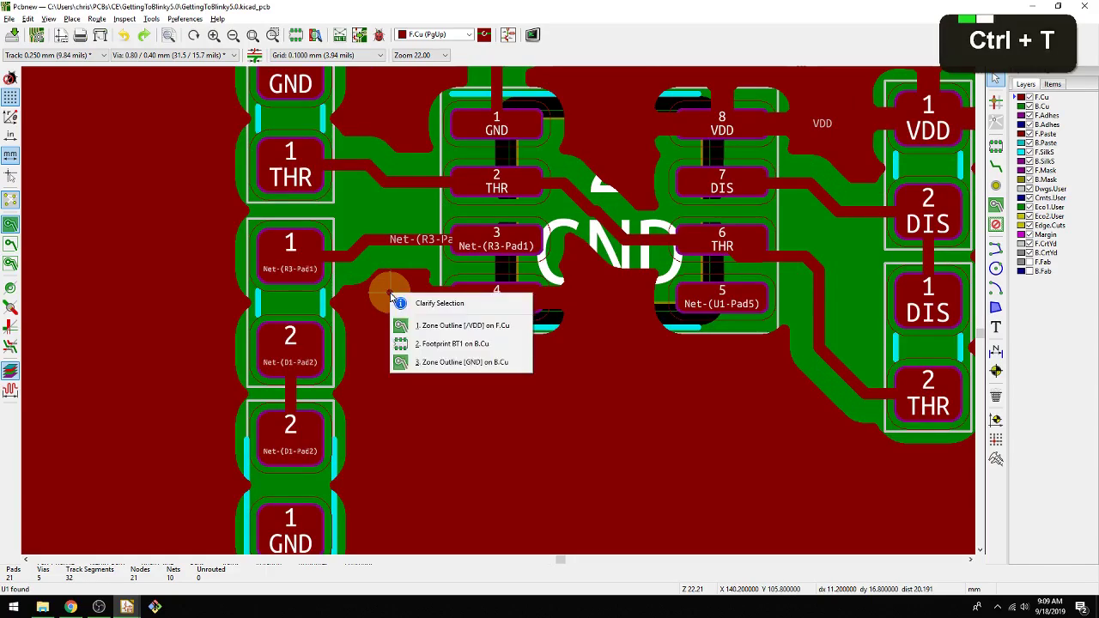
{"action": "key", "text": "Escape"}
{"action": "middle_click", "coordinate": [462, 310]}
{"action": "key", "text": "ctrl+y"}
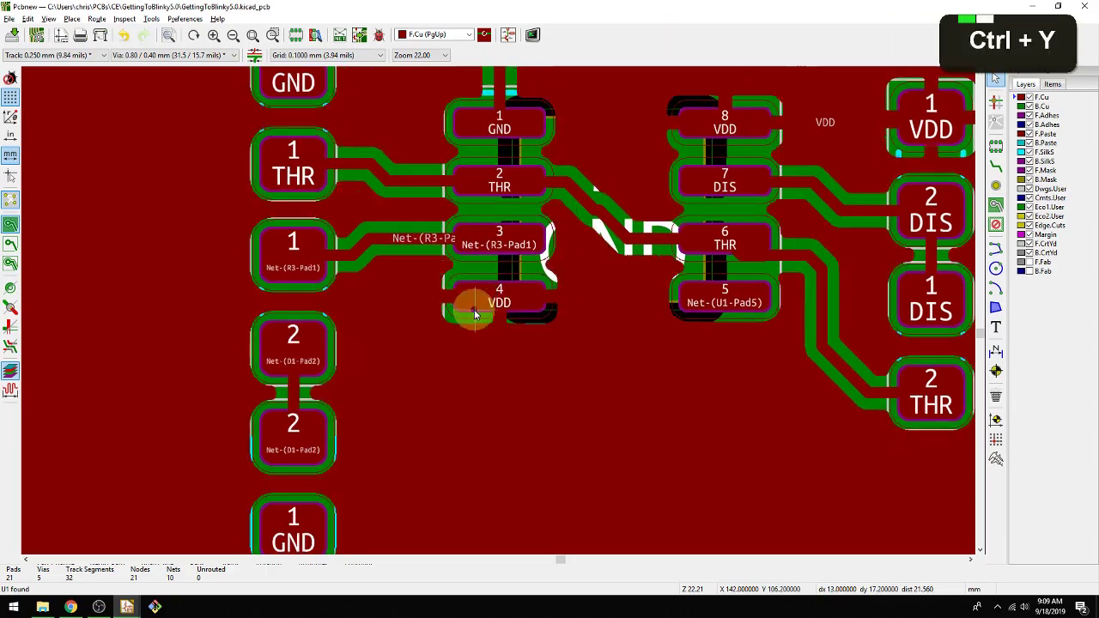
{"action": "middle_click_drag", "start_coordinate": [474, 309], "coordinate": [459, 267]}
{"action": "scroll", "coordinate": [498, 310], "scroll_direction": "down", "scroll_amount": 5}
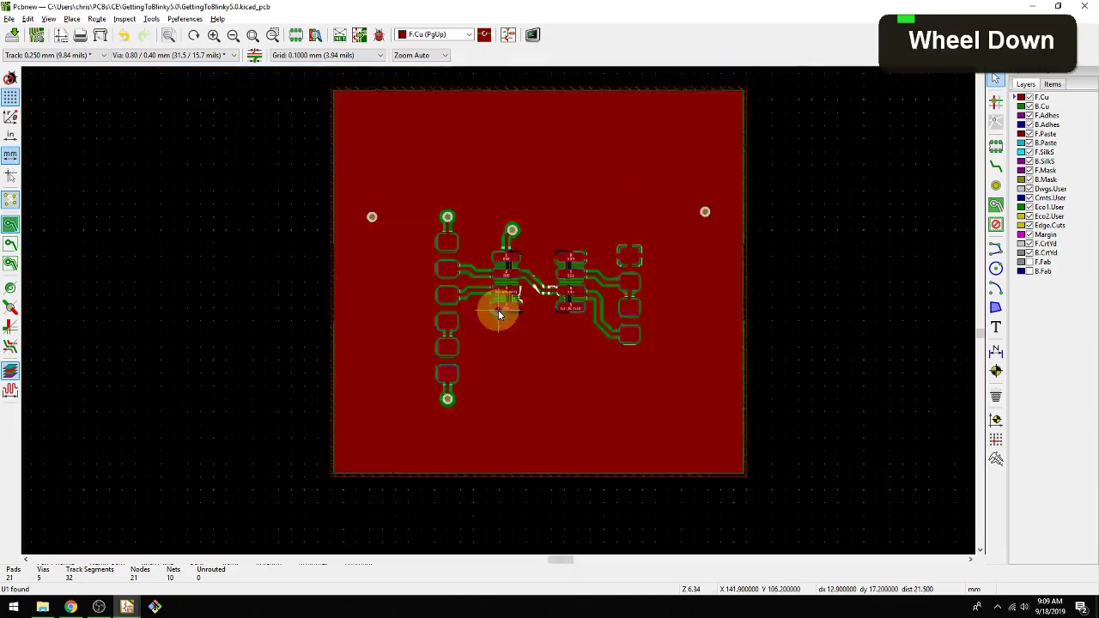
{"action": "scroll", "coordinate": [498, 310], "scroll_direction": "up", "scroll_amount": 8}
{"action": "key", "text": "e"}
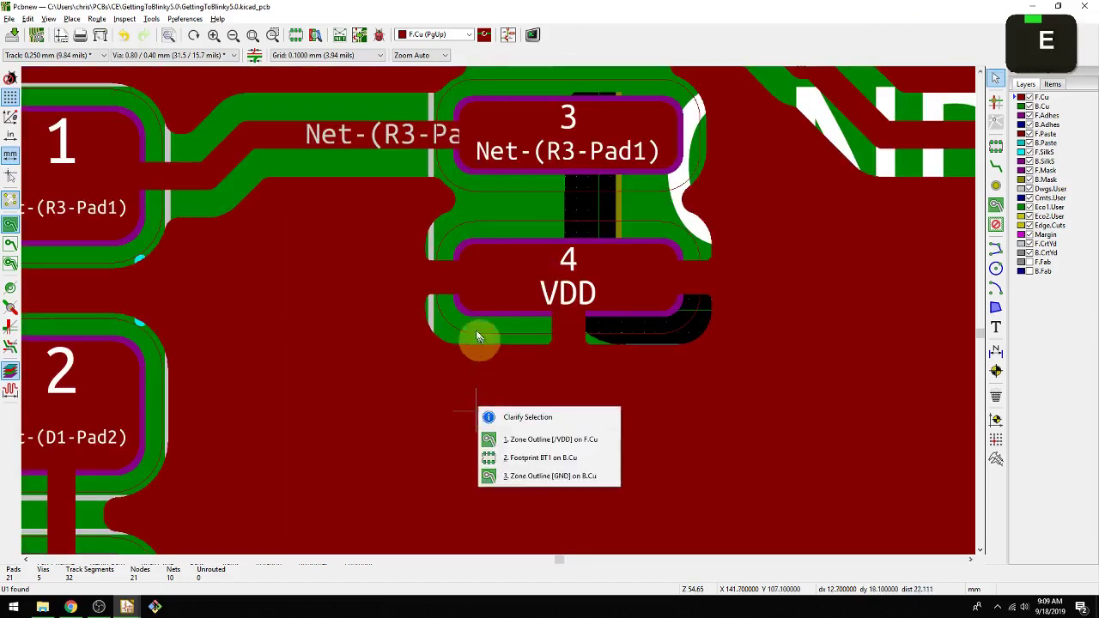
{"action": "left_click", "coordinate": [526, 448]}
{"action": "left_click", "coordinate": [651, 417]}
{"action": "key", "text": "BackSpace"}
{"action": "key", "text": "Return"}
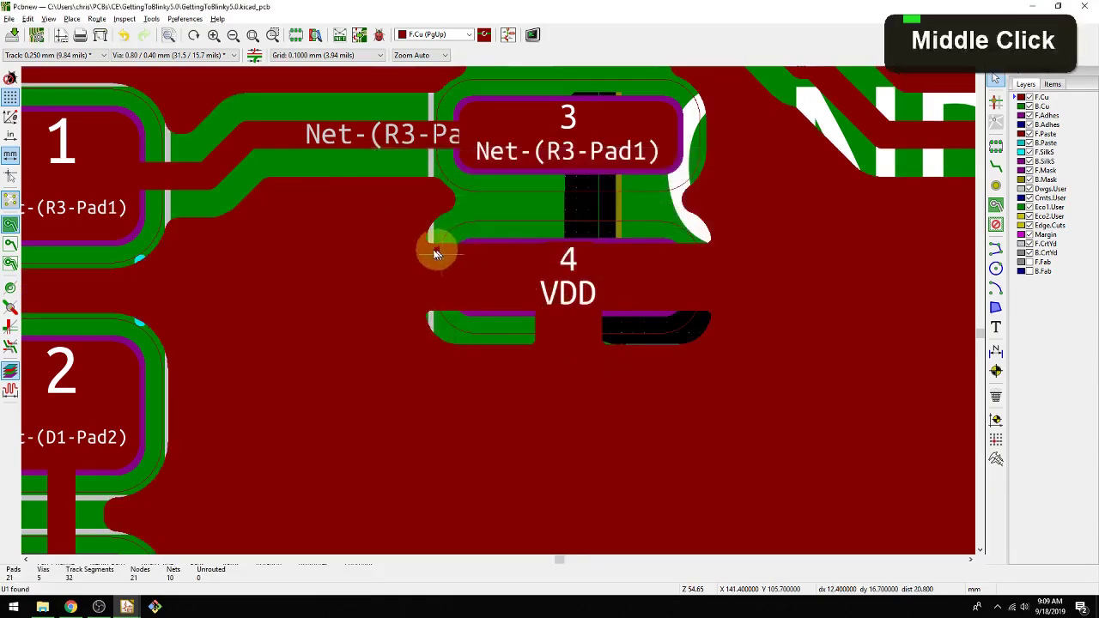
- Save the board file with the refilled VDD zone
{"action": "middle_click_drag", "start_coordinate": [430, 248], "coordinate": [373, 255]}
{"action": "scroll", "coordinate": [607, 290], "scroll_direction": "up", "scroll_amount": 3}
{"action": "scroll", "coordinate": [498, 310], "scroll_direction": "down", "scroll_amount": 6}
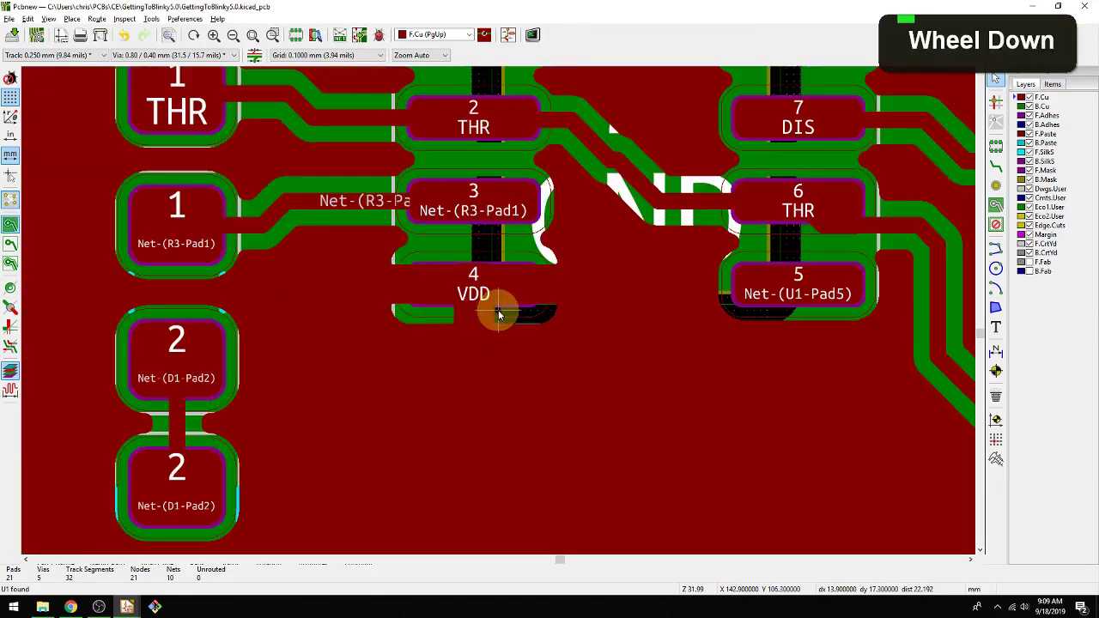
{"action": "scroll", "coordinate": [492, 307], "scroll_direction": "up", "scroll_amount": 1}
{"action": "middle_click_drag", "start_coordinate": [491, 307], "coordinate": [492, 267]}
{"action": "key", "text": "ctrl+s"}
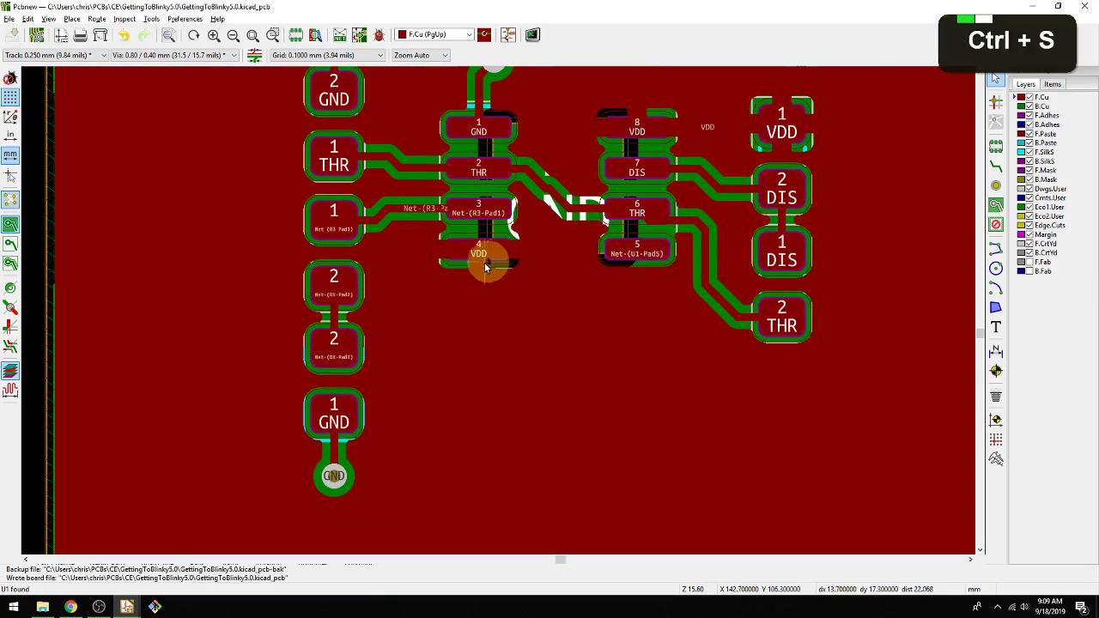
- Run the design rule check, confirm zero problems, and select the GND track leading to the via
{"action": "left_click", "coordinate": [378, 34]}
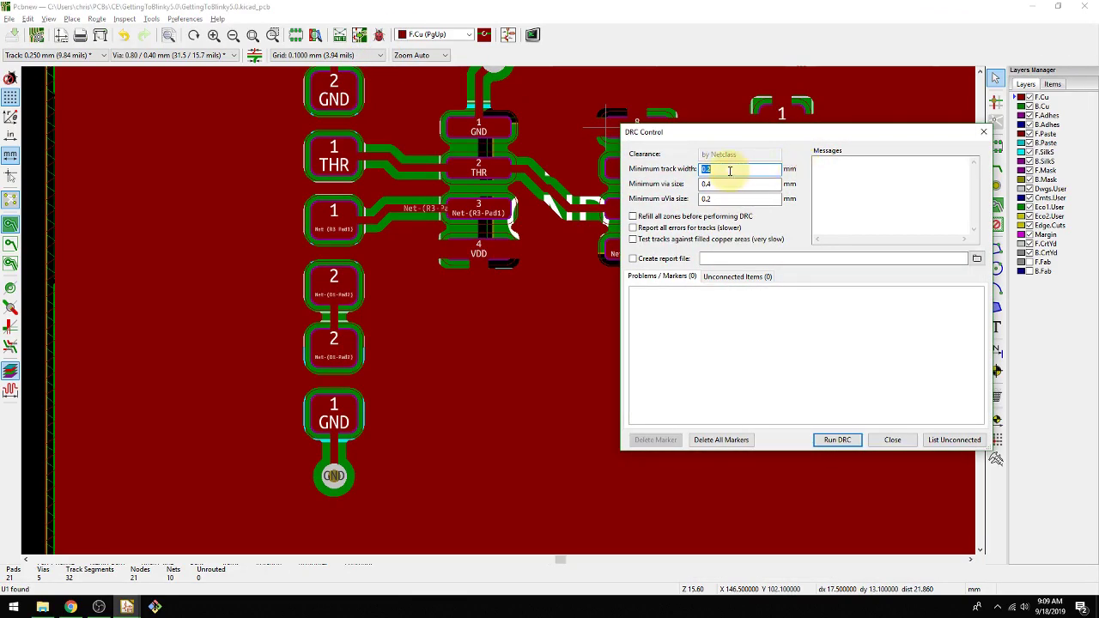
{"action": "scroll", "coordinate": [710, 171], "scroll_direction": "up", "scroll_amount": 1}
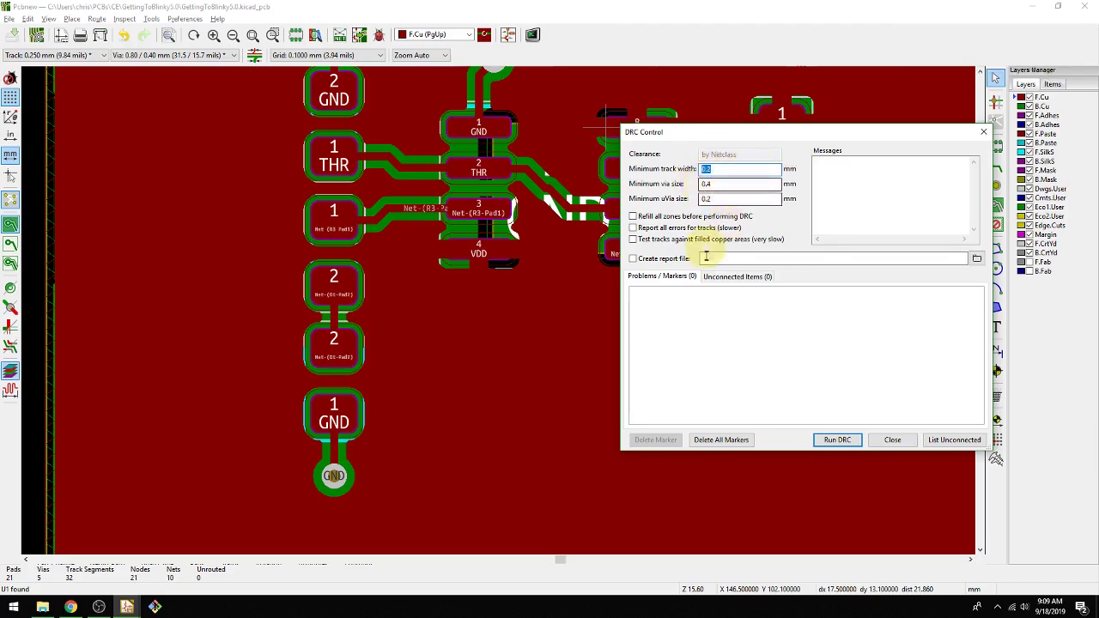
{"action": "left_click", "coordinate": [837, 441]}
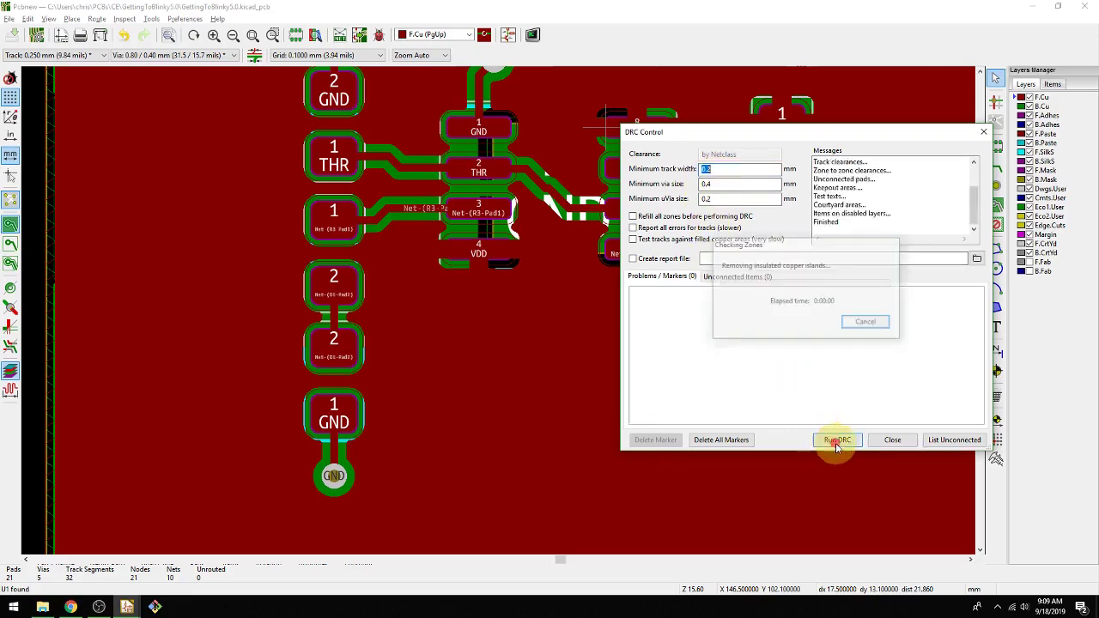
{"action": "left_click", "coordinate": [894, 440]}
{"action": "left_click", "coordinate": [335, 453]}
- Narrow the GND track leading to the via to 0.15 mm width
{"action": "left_click", "coordinate": [337, 462]}
{"action": "key", "text": "e"}
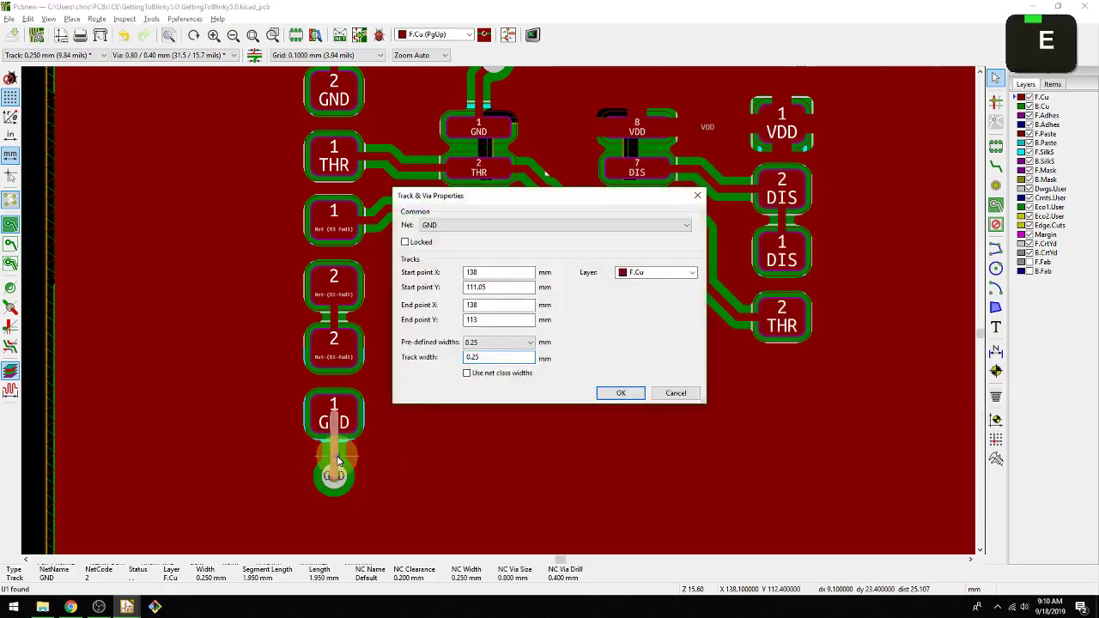
{"action": "double_click", "coordinate": [473, 356]}
{"action": "triple_click", "coordinate": [490, 357]}
{"action": "type", "text": "0.15"}
{"action": "key", "text": "Return"}
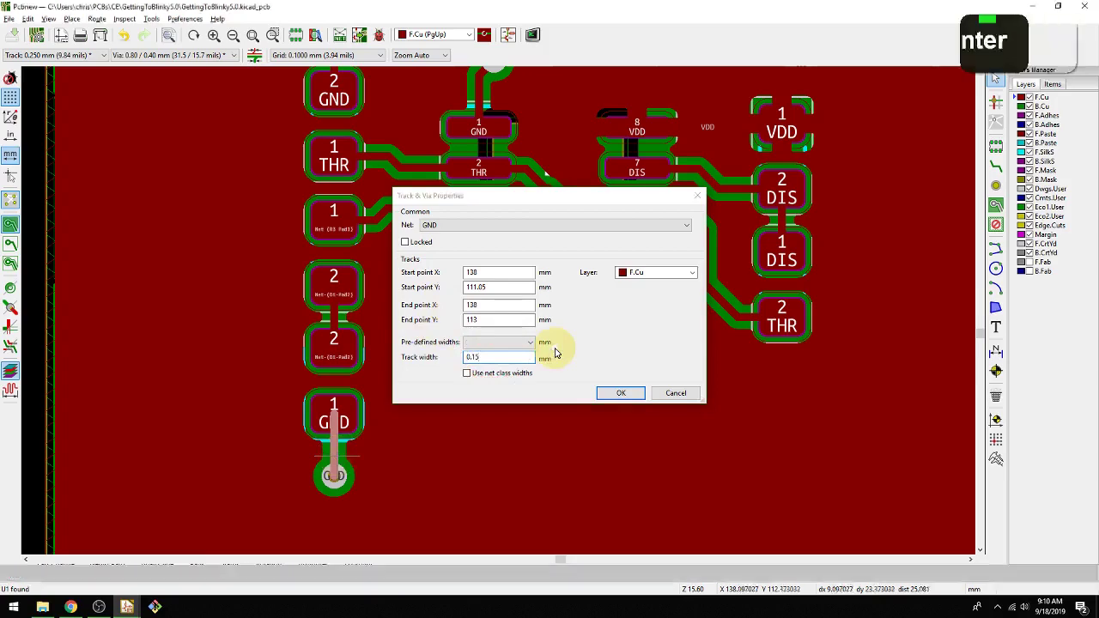
{"action": "scroll", "coordinate": [498, 313], "scroll_direction": "down", "scroll_amount": 5}
{"action": "scroll", "coordinate": [499, 313], "scroll_direction": "up", "scroll_amount": 5}
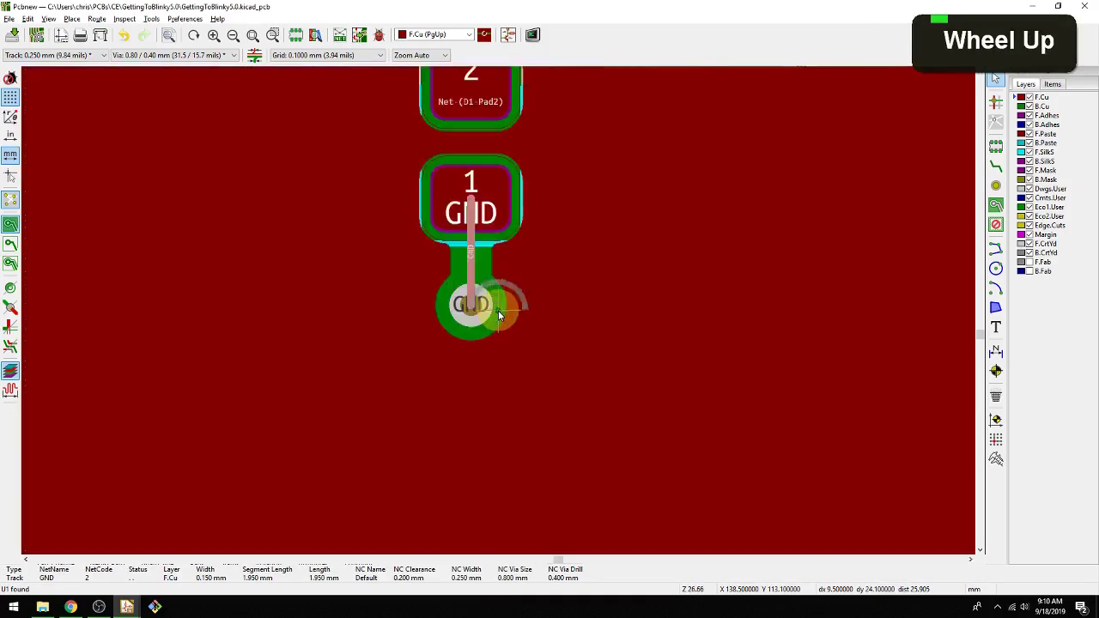
- Shrink the GND via to a 0.2 mm drill and 0.3 mm diameter
{"action": "key", "text": "e"}
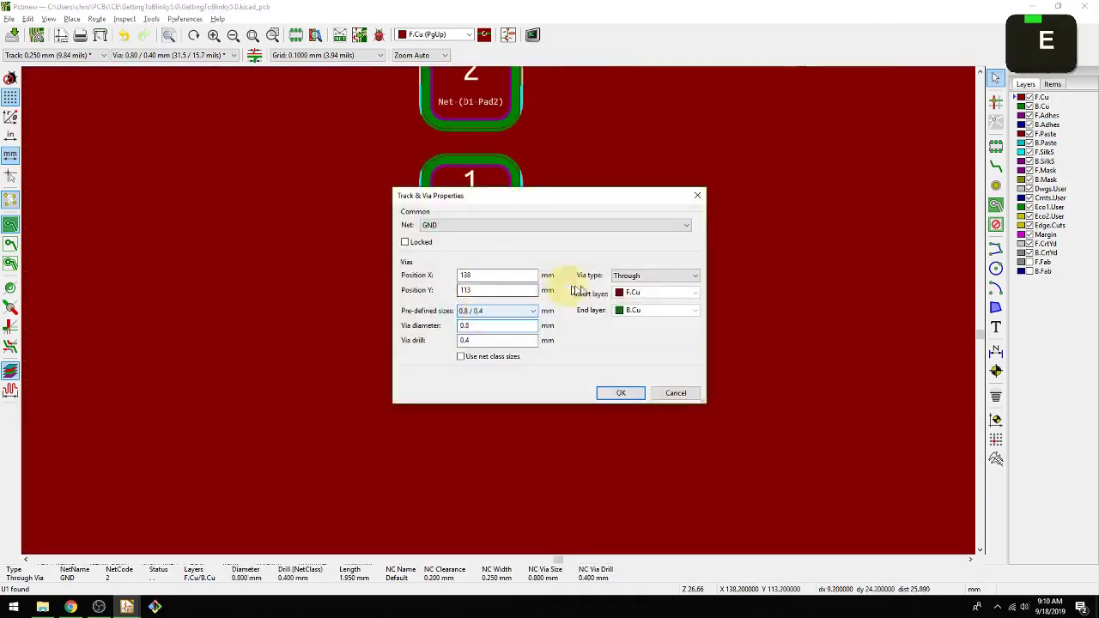
{"action": "left_click", "coordinate": [498, 340]}
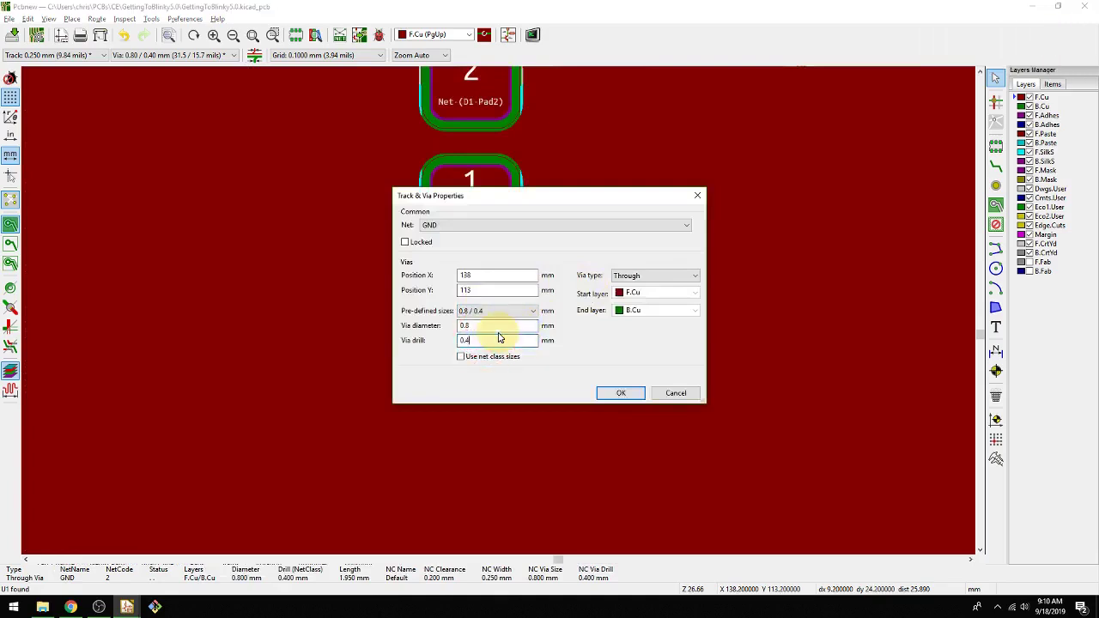
{"action": "key", "text": "BackSpace"}
{"action": "type", "text": "2"}
{"action": "key", "text": "shift+Tab"}
{"action": "key", "text": "Right"}
{"action": "key", "text": "BackSpace"}
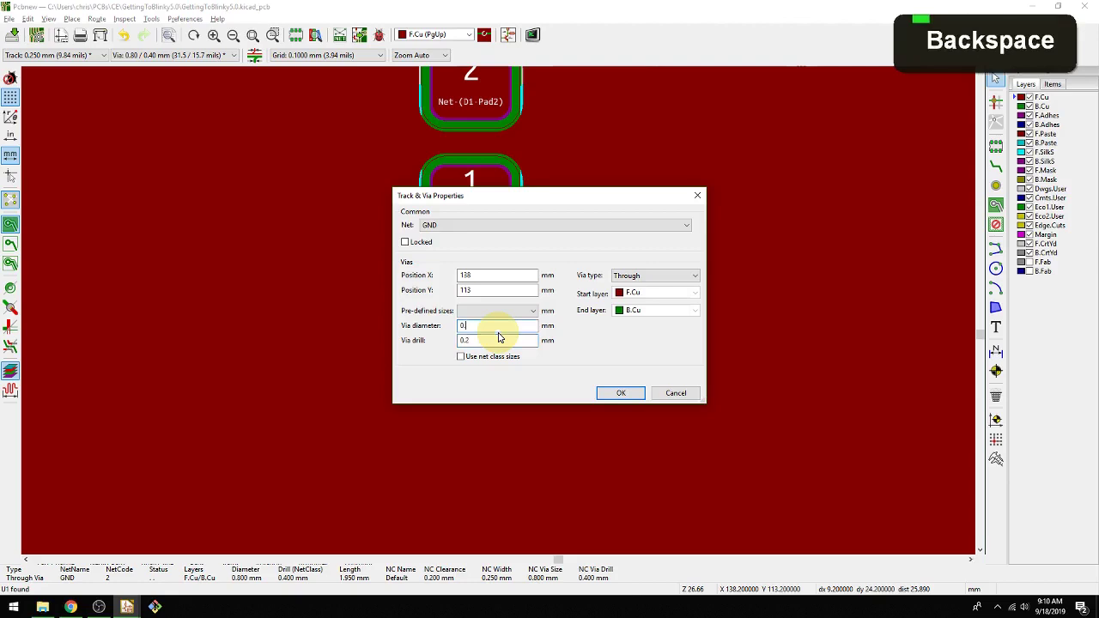
{"action": "type", "text": "3"}
{"action": "key", "text": "Return"}
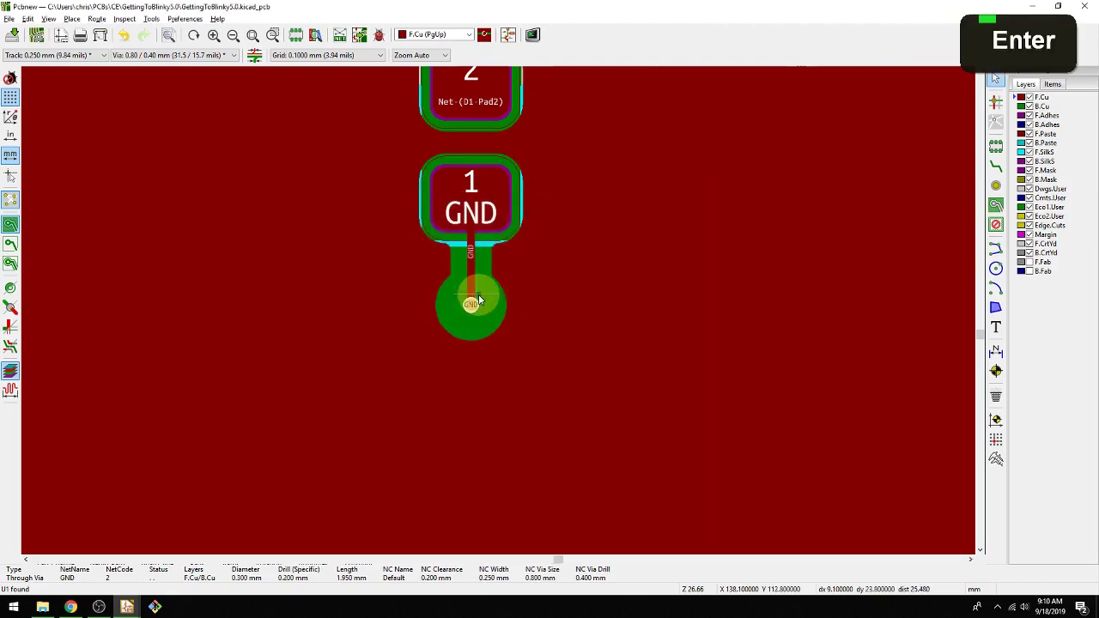
- Refill zones, run DRC to flag the shrunken via, delete all markers, and undo the resize
{"action": "key", "text": "b"}
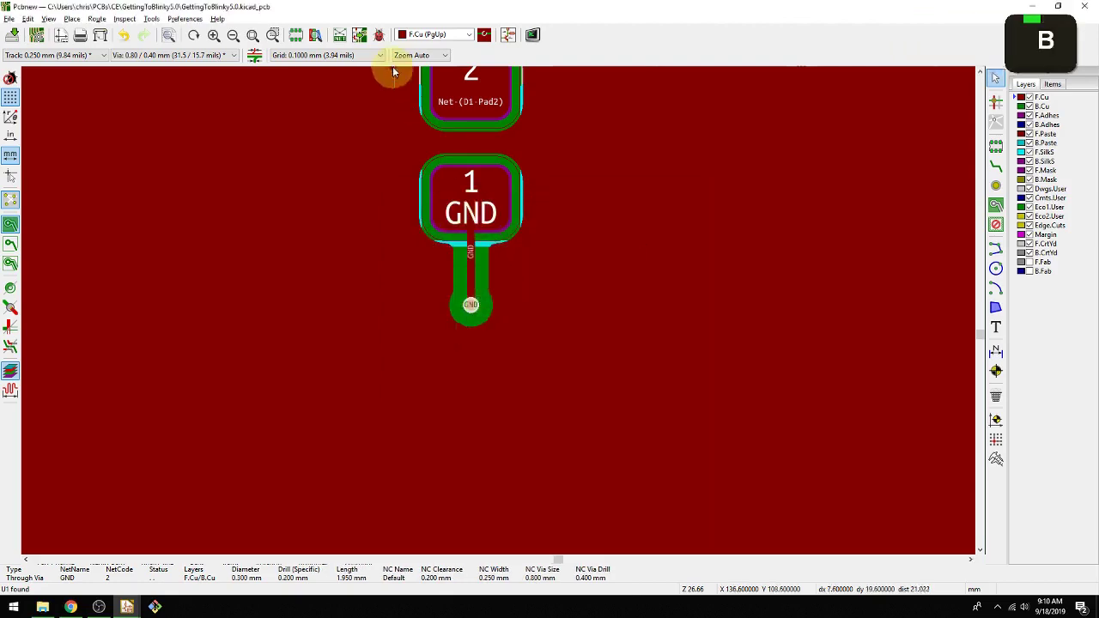
{"action": "left_click", "coordinate": [378, 35]}
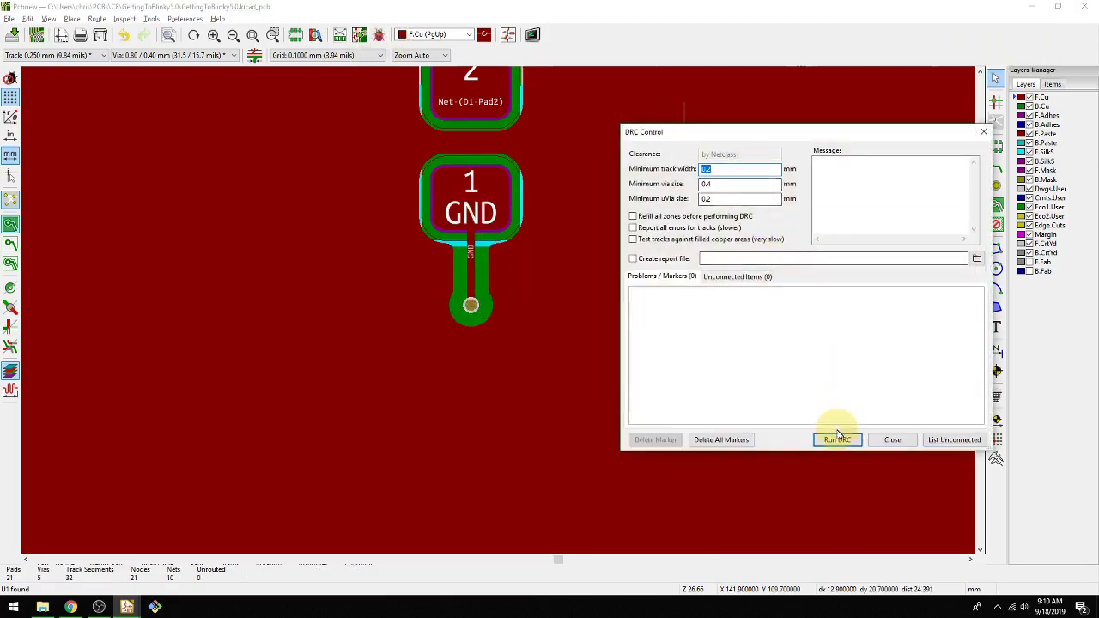
{"action": "left_click", "coordinate": [838, 439]}
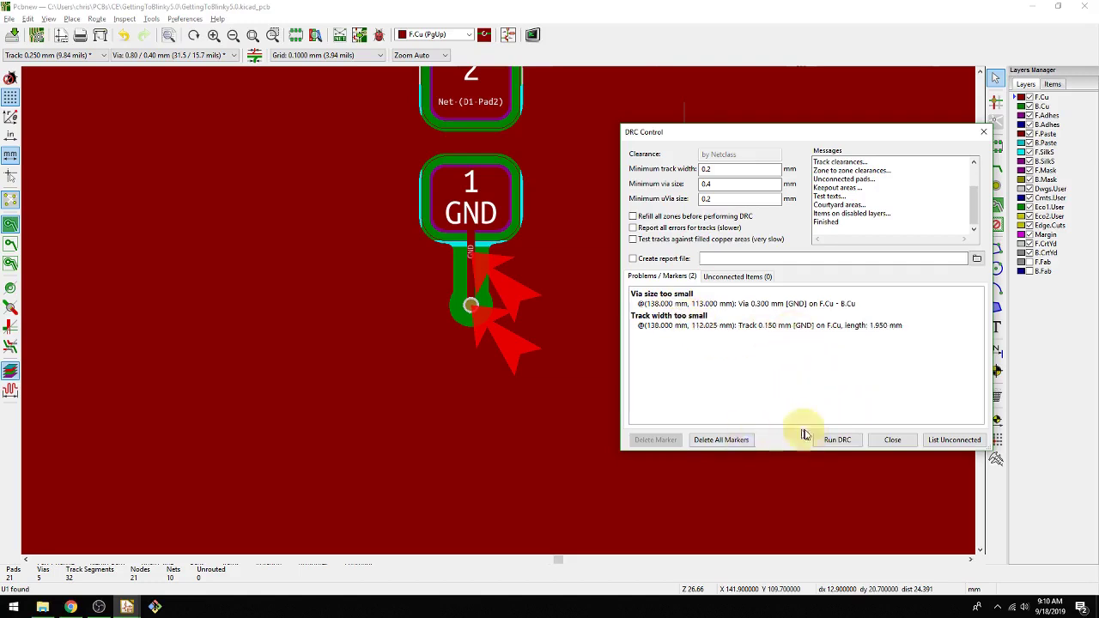
{"action": "left_click", "coordinate": [728, 440]}
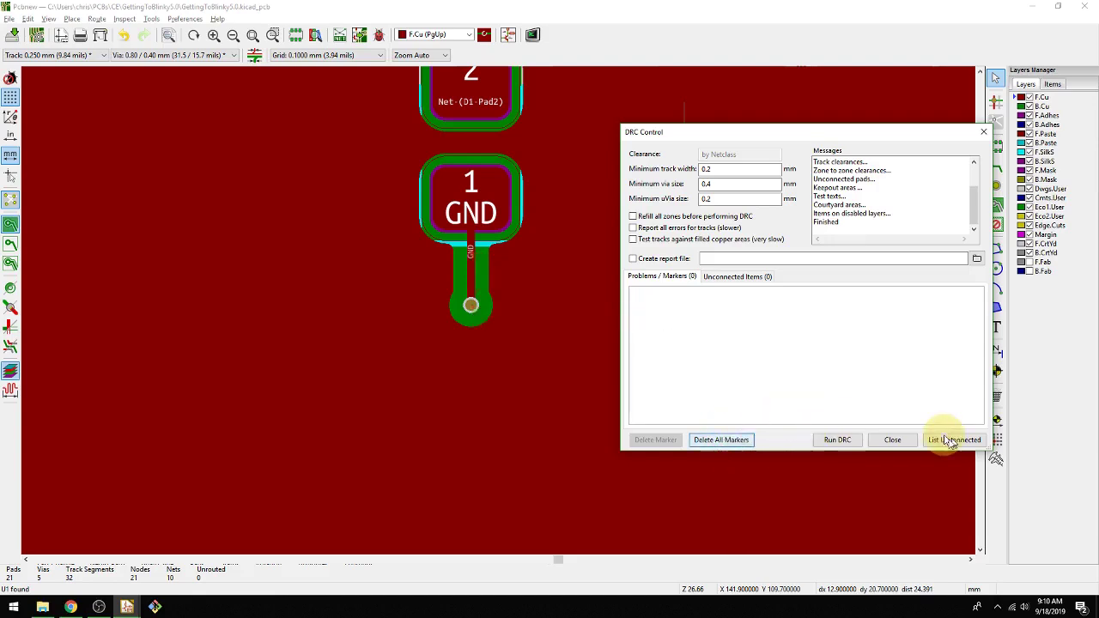
{"action": "left_click", "coordinate": [898, 440]}
{"action": "key", "text": "ctrl+z"}
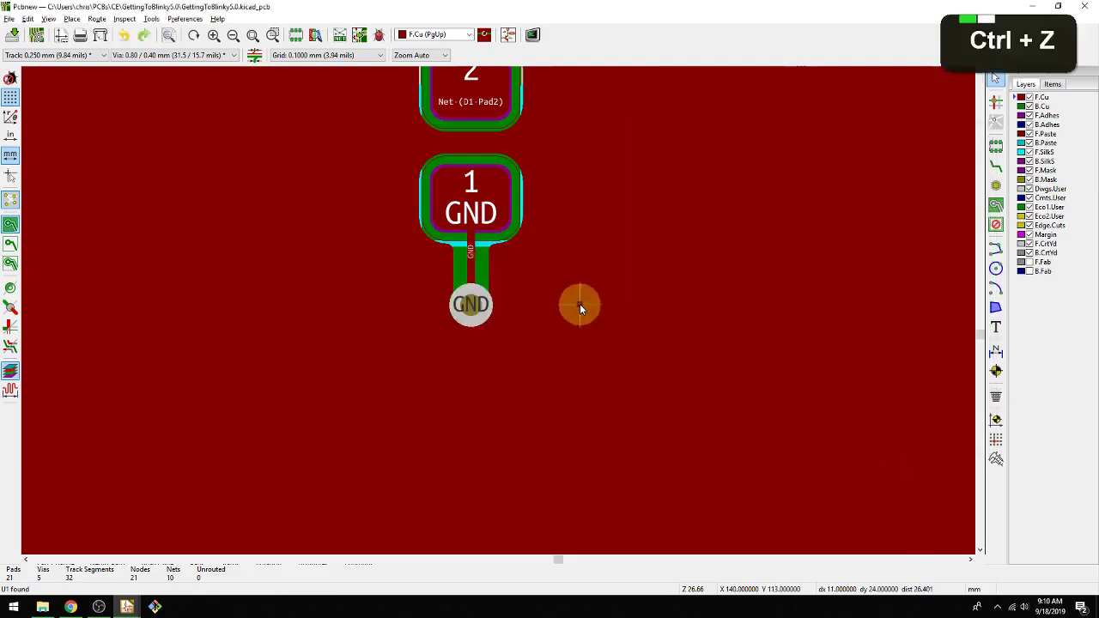
- Rerun the design rule check with the out-of-date zones refilled, then close it
{"action": "scroll", "coordinate": [369, 55], "scroll_direction": "up", "scroll_amount": 1}
{"action": "left_click", "coordinate": [378, 36]}
{"action": "left_click", "coordinate": [837, 439]}
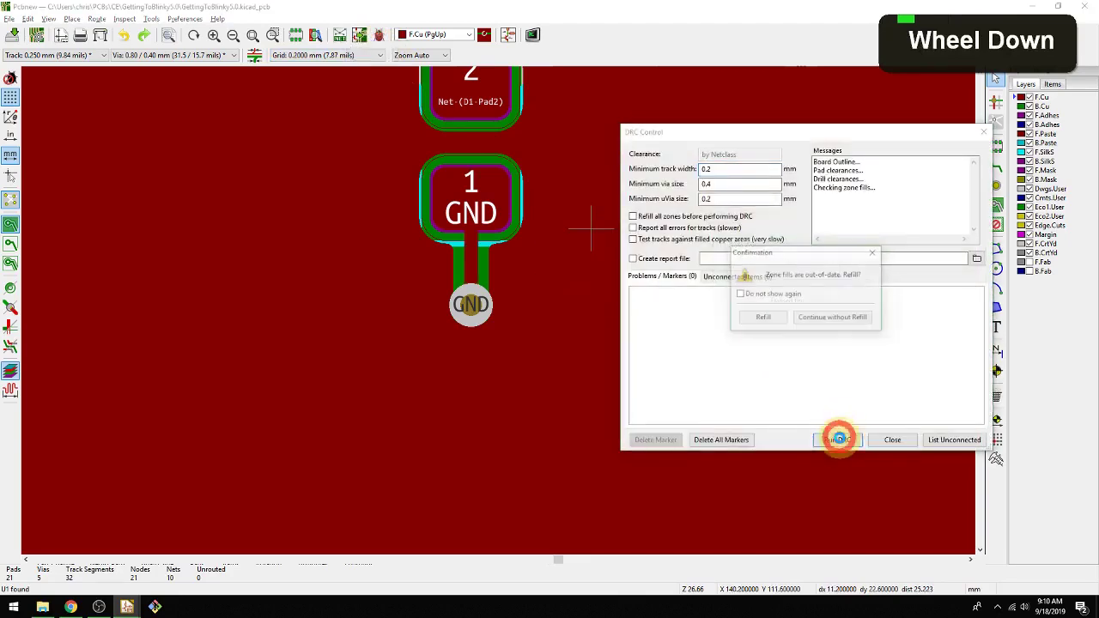
{"action": "left_click", "coordinate": [770, 322]}
{"action": "left_click", "coordinate": [899, 439]}
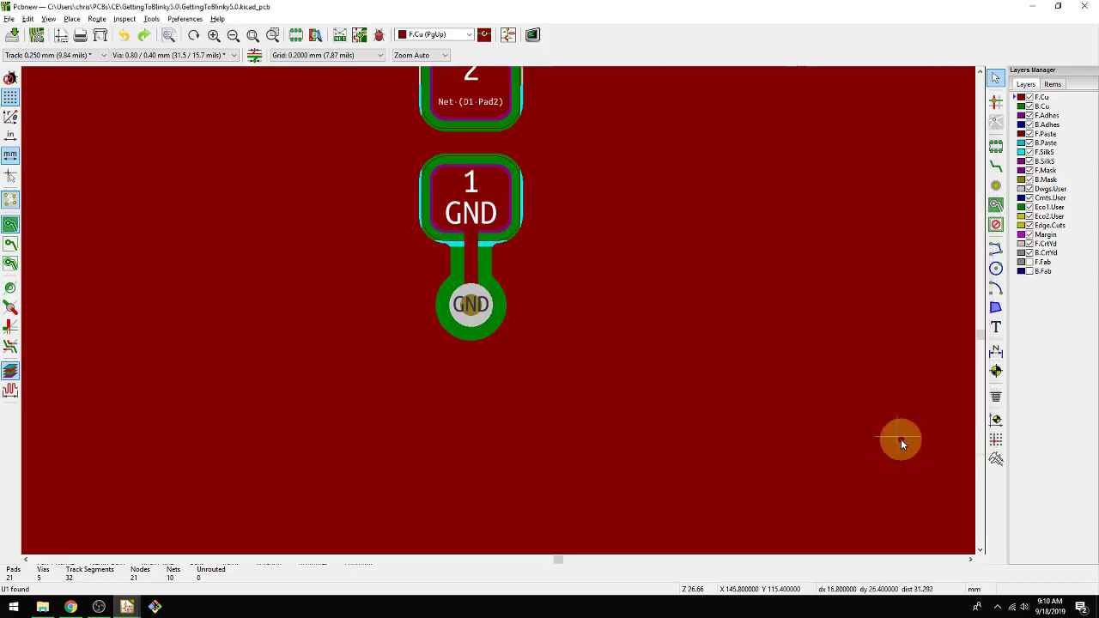
{"action": "scroll", "coordinate": [498, 310], "scroll_direction": "up", "scroll_amount": 1}
{"action": "scroll", "coordinate": [498, 310], "scroll_direction": "down", "scroll_amount": 3}
{"action": "middle_click_drag", "start_coordinate": [498, 310], "coordinate": [511, 338]}
{"action": "key", "text": "ctrl+s"}
{"action": "key", "text": "alt+Tab"}
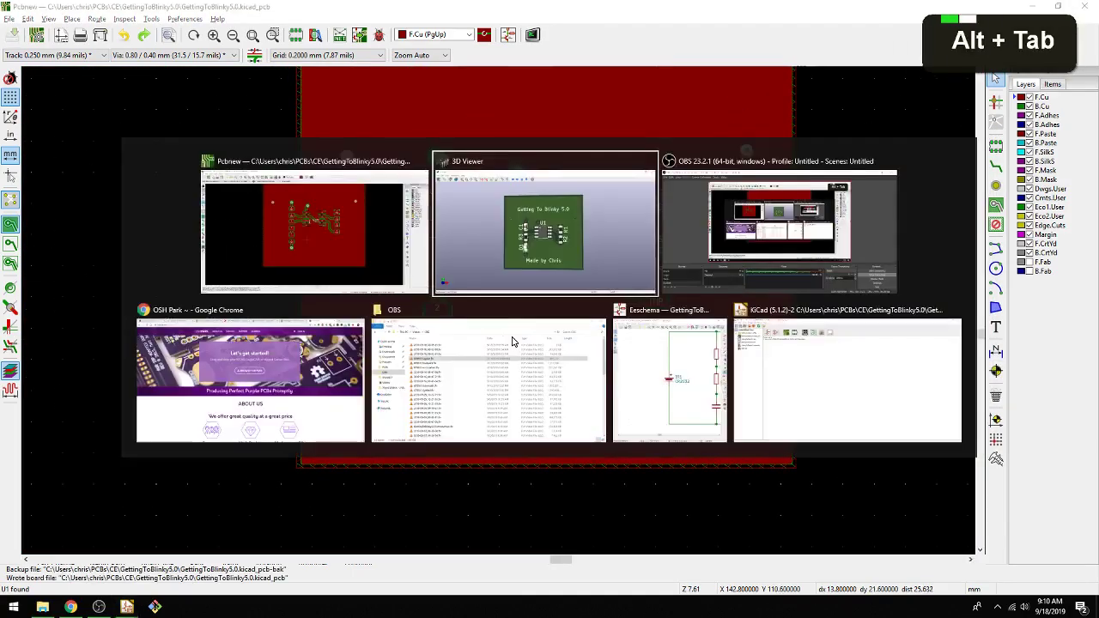
{"action": "middle_click_drag", "start_coordinate": [412, 285], "coordinate": [358, 280]}
{"action": "key", "text": "alt+Tab"}
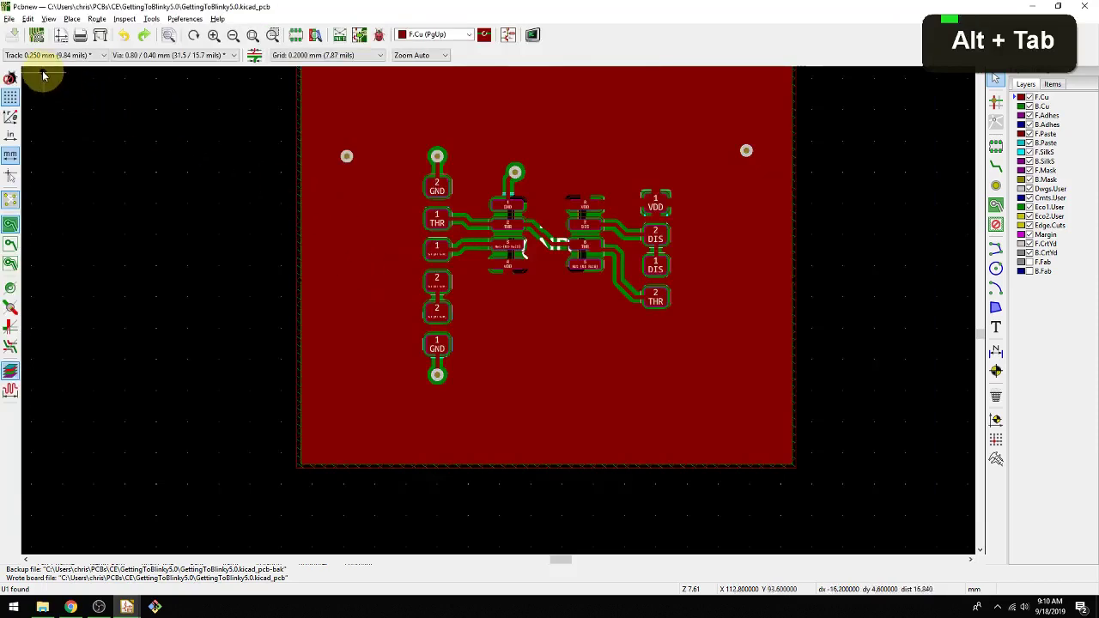
{"action": "left_click", "coordinate": [41, 57]}
{"action": "left_click", "coordinate": [37, 55]}
{"action": "left_click", "coordinate": [415, 223]}
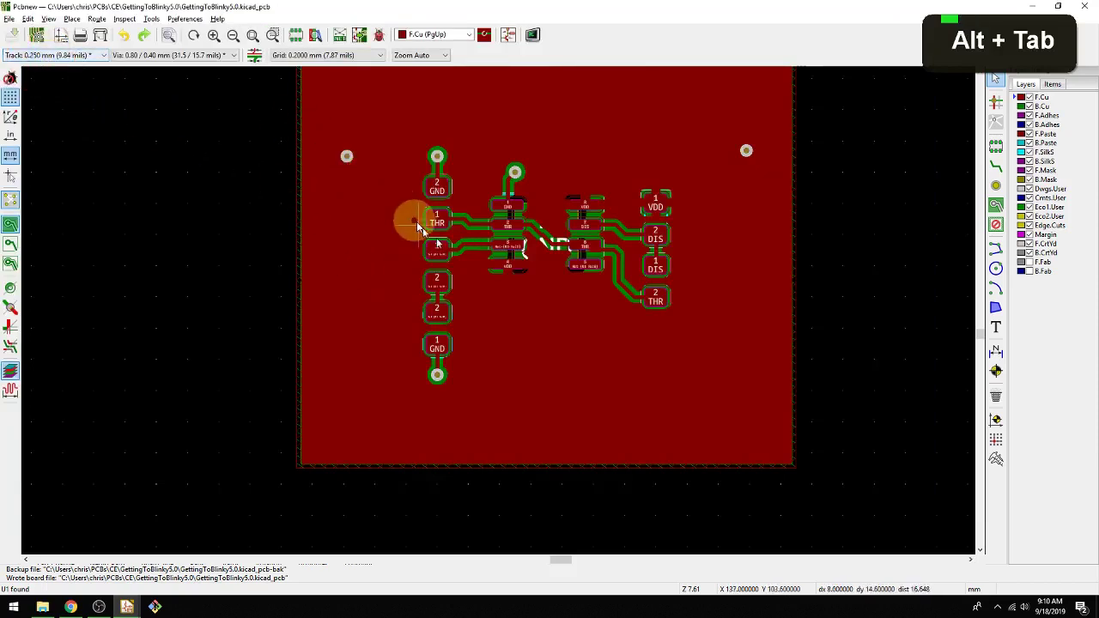
{"action": "left_click", "coordinate": [445, 263]}
{"action": "key", "text": "Escape"}
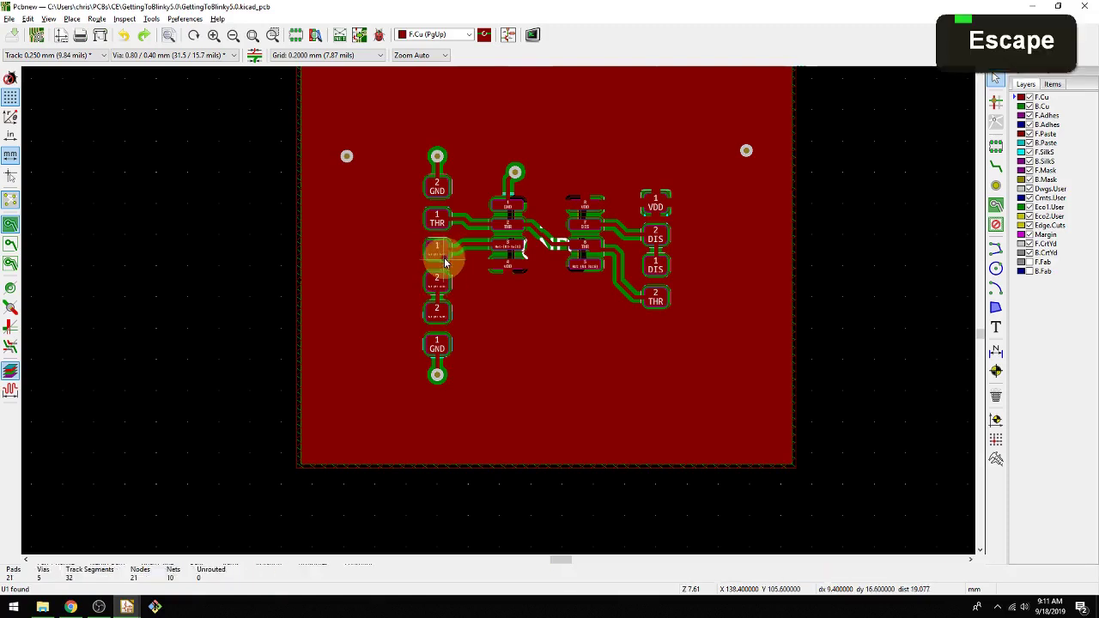
{"action": "key", "text": "ctrl+z"}
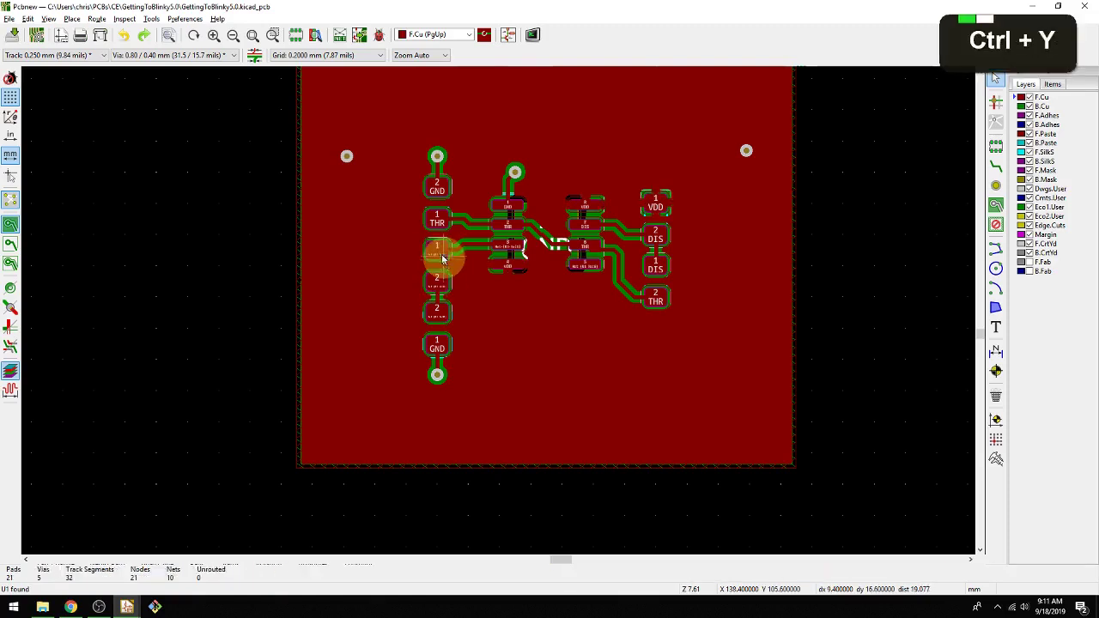
{"action": "middle_click_drag", "start_coordinate": [440, 258], "coordinate": [498, 279]}
{"action": "key", "text": "ctrl+s"}
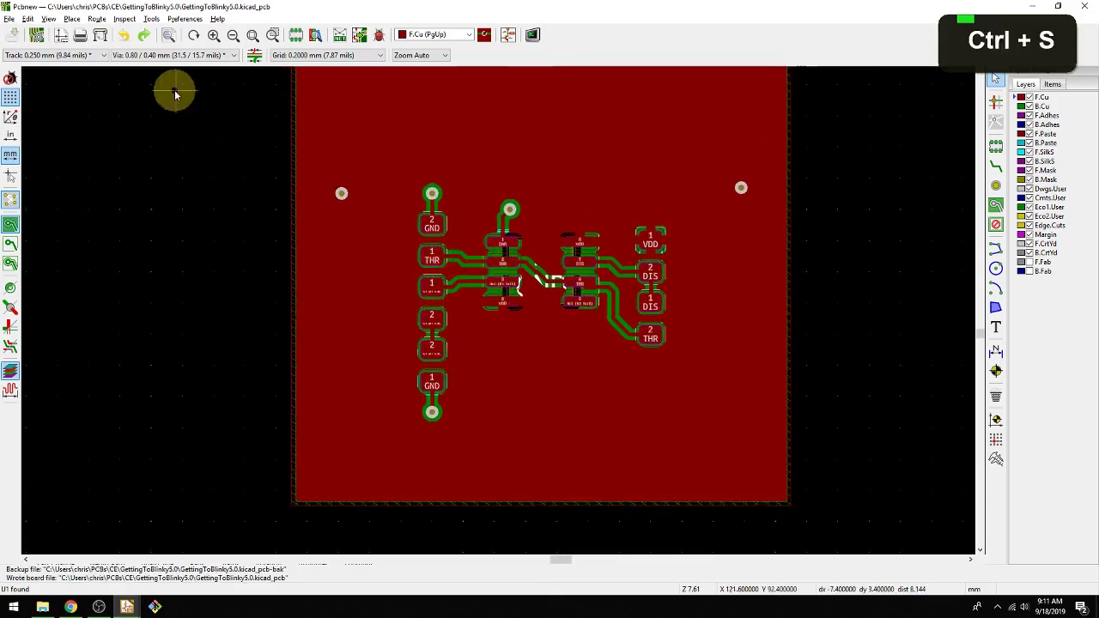
{"action": "key", "text": "alt+Tab"}
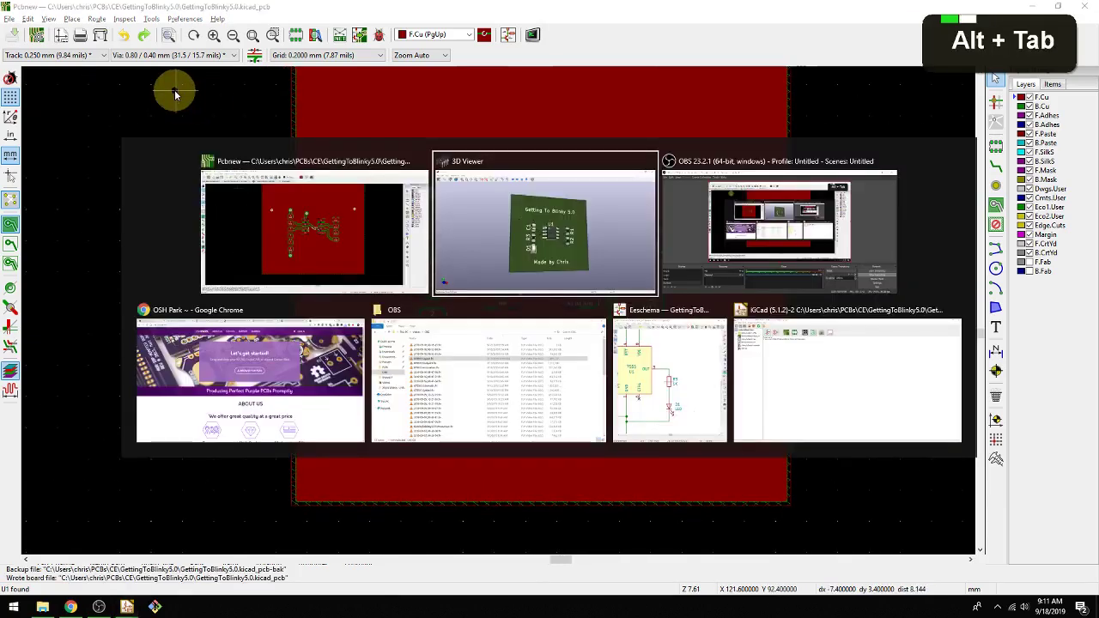
- Bring OSH Park to the front and place a File Explorer window at its upper right
{"action": "key", "text": "alt+Tab"}
{"action": "key", "text": "alt+Tab"}
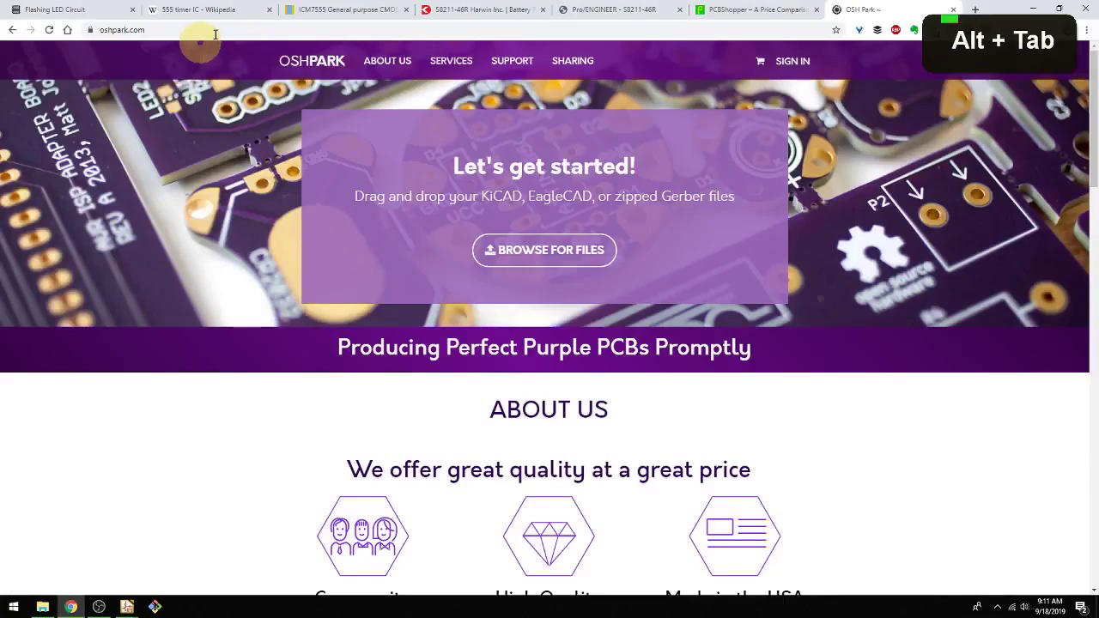
{"action": "scroll", "coordinate": [360, 195], "scroll_direction": "down", "scroll_amount": 1}
{"action": "scroll", "coordinate": [360, 196], "scroll_direction": "up", "scroll_amount": 1}
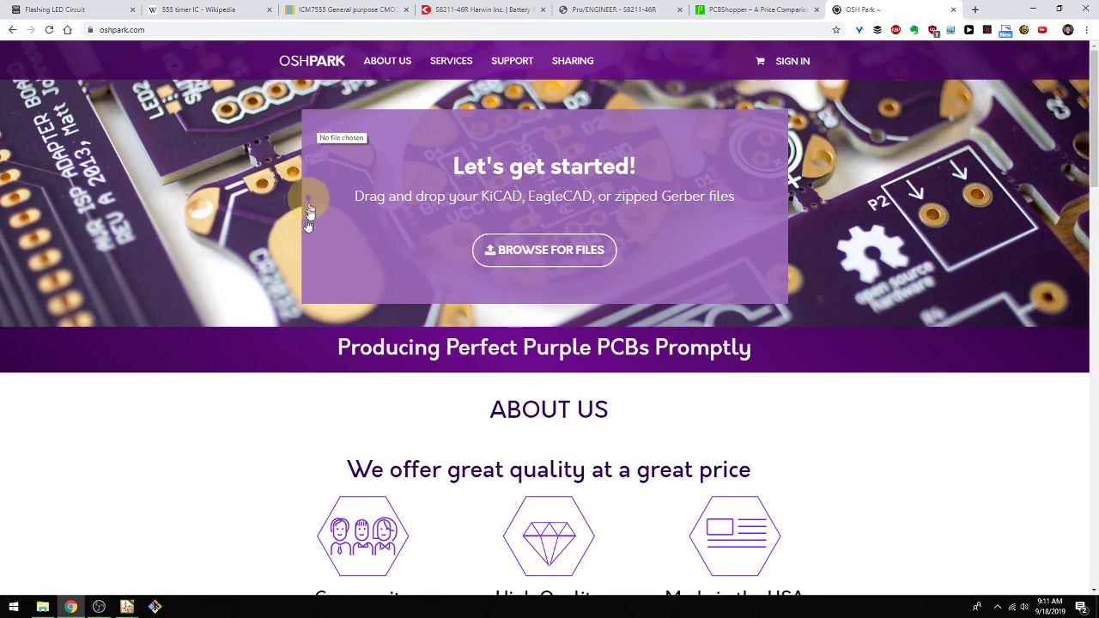
{"action": "key", "text": "alt+Tab"}
{"action": "key", "text": "alt+Tab"}
{"action": "key", "text": "alt+Tab"}
{"action": "key", "text": "alt+shift+Tab"}
{"action": "key", "text": "alt+shift+Tab"}
{"action": "key", "text": "alt+shift+Tab"}
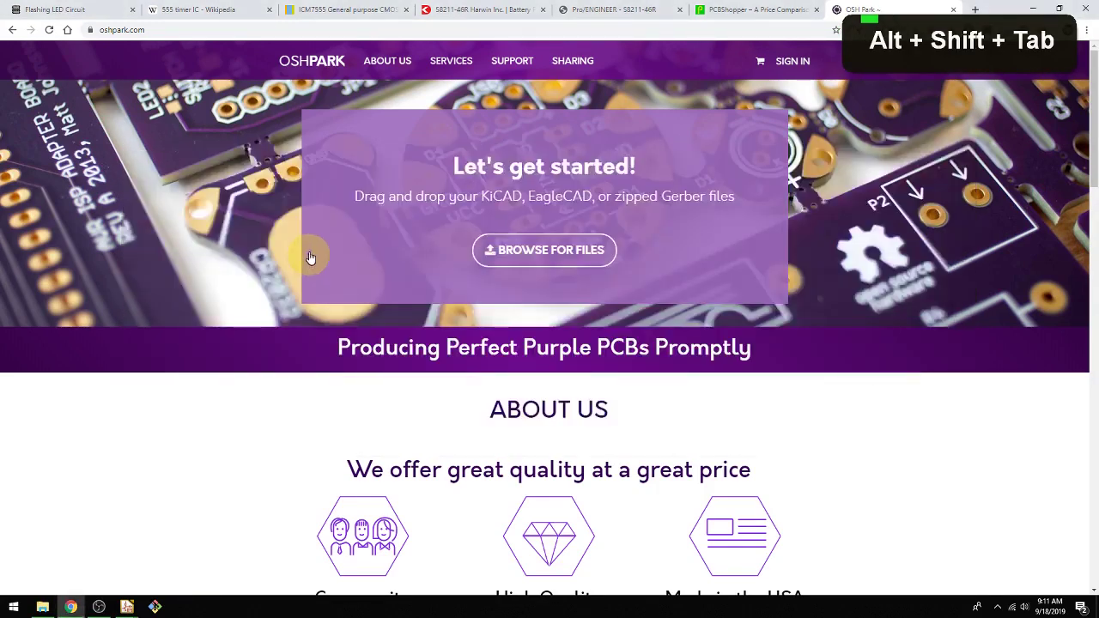
{"action": "key", "text": "super+e"}
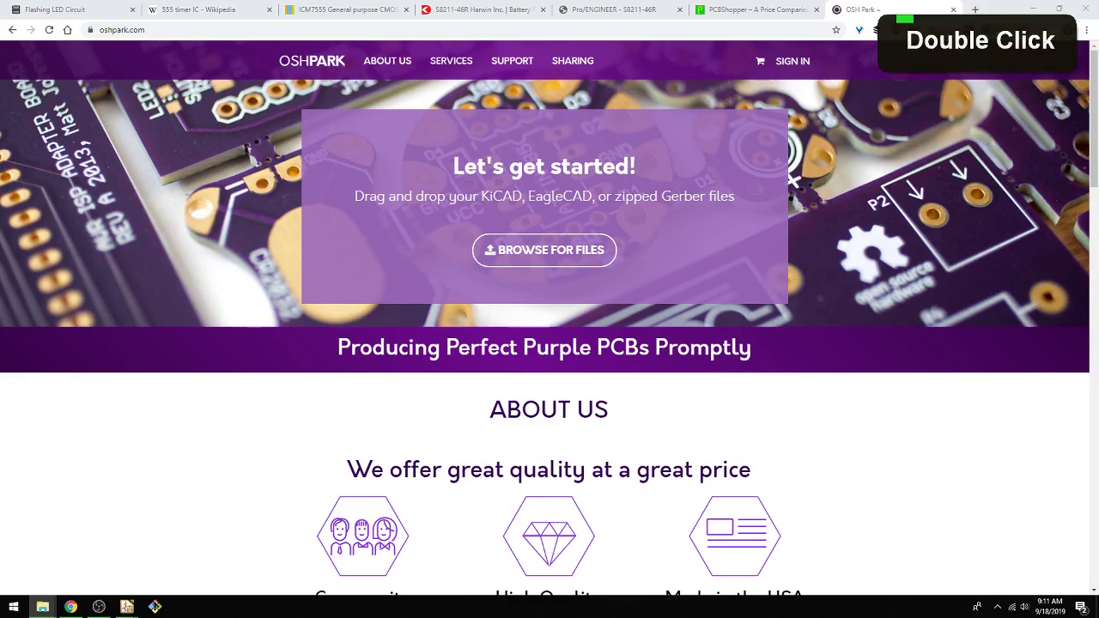
{"action": "left_click_drag", "start_coordinate": [295, 601], "coordinate": [847, 131]}
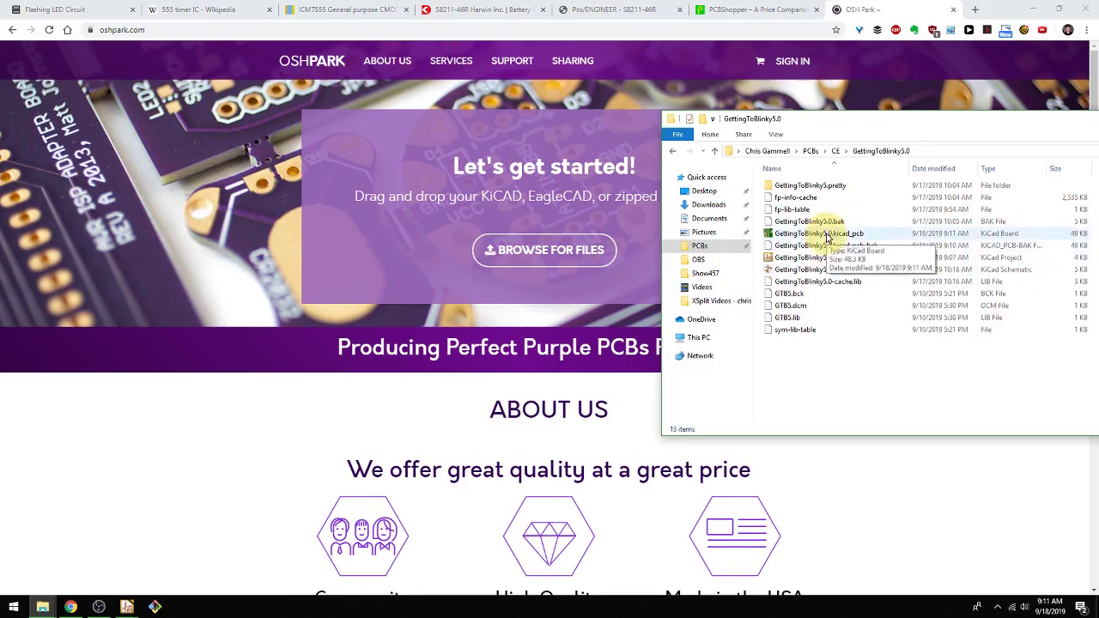
- Drop GettingToBlinky5.0.kicad_pcb onto OSH Park's 'Let's get started!' upload area
{"action": "left_click_drag", "start_coordinate": [827, 236], "coordinate": [560, 242]}
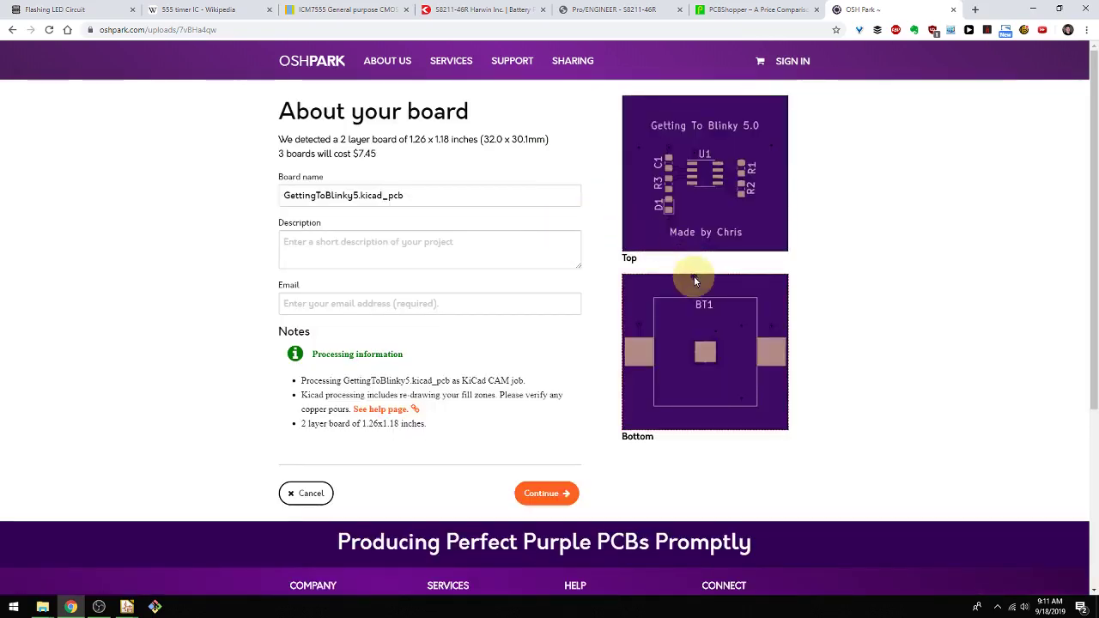
- Enlarge the Top and Bottom board previews to inspect the silkscreen and BT1
{"action": "mouse_move", "coordinate": [698, 226]}
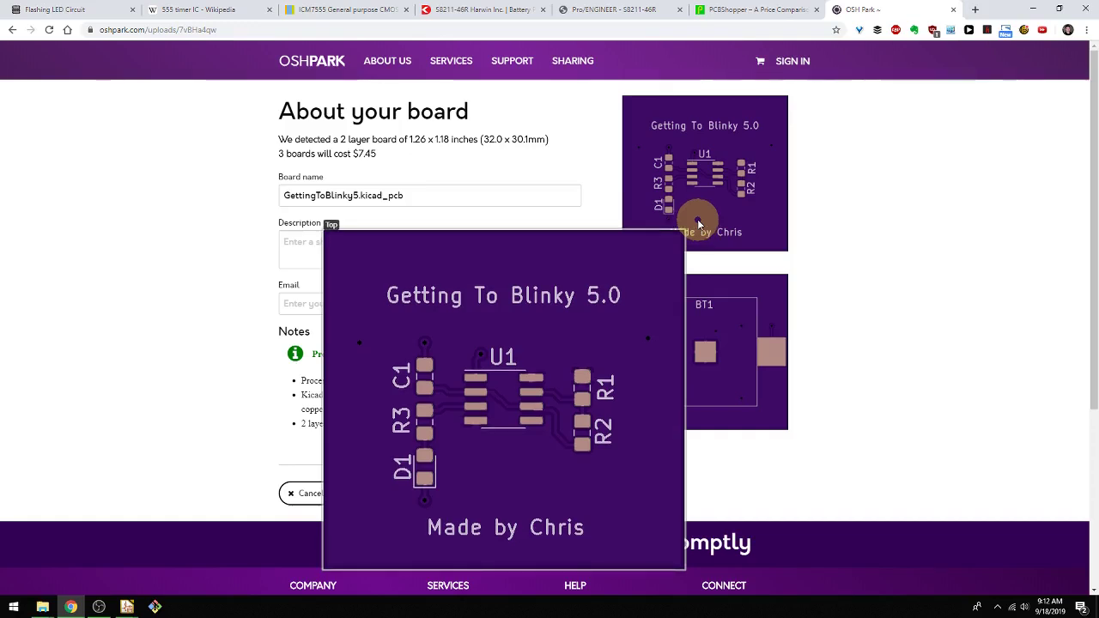
{"action": "mouse_move", "coordinate": [699, 326]}
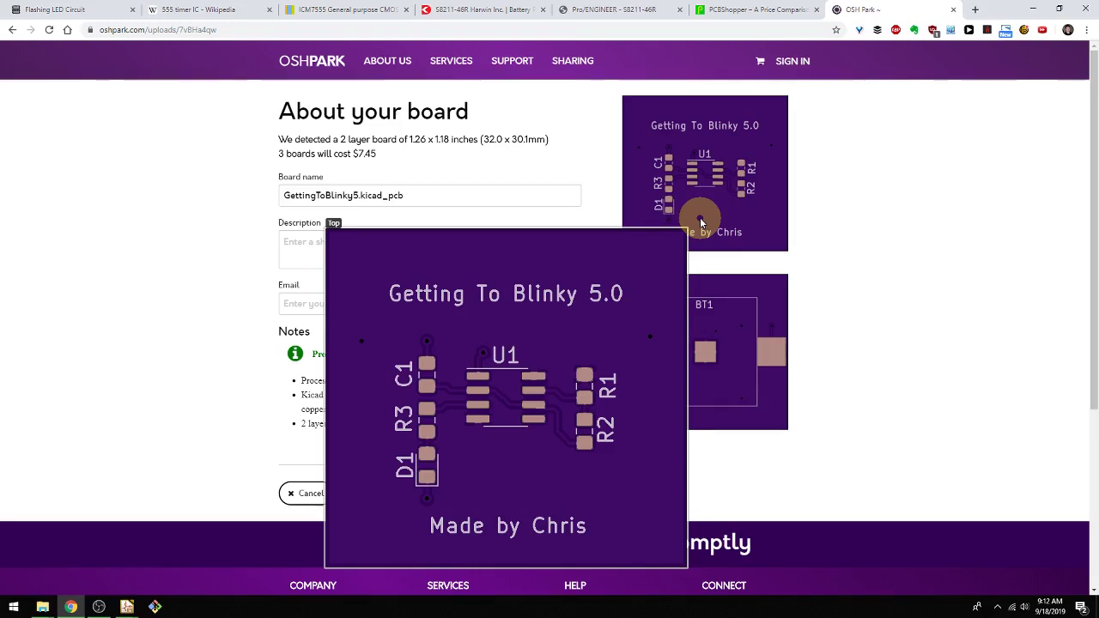
- Switch to Pcbnew, open the Gerber plot settings, and clear the Output directory field
{"action": "mouse_move", "coordinate": [699, 278]}
{"action": "key", "text": "alt+Tab"}
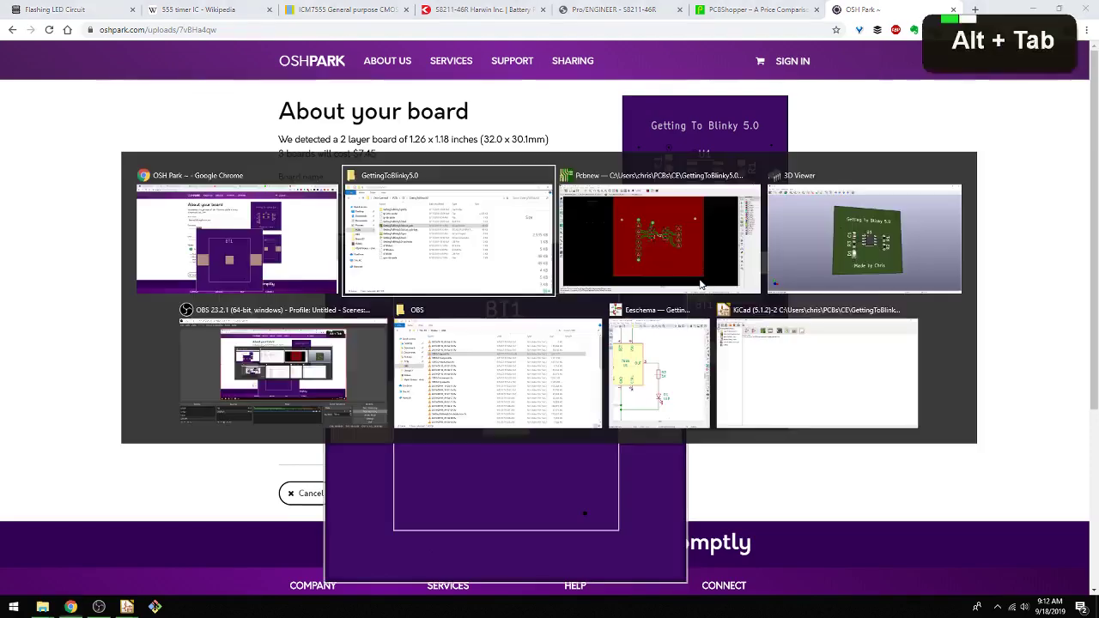
{"action": "left_click", "coordinate": [701, 284]}
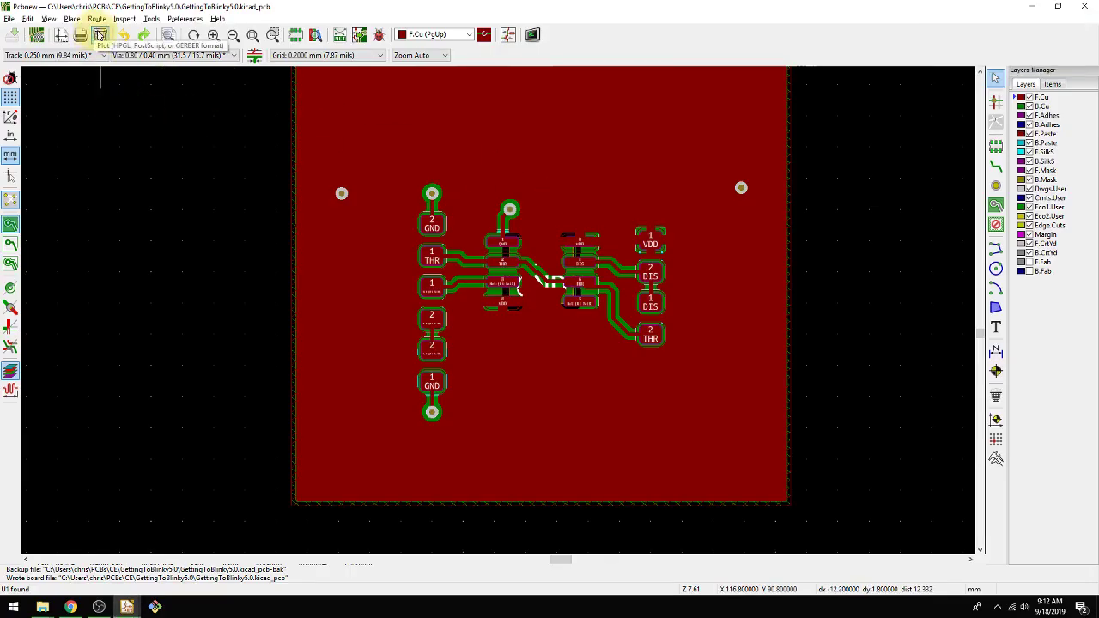
{"action": "left_click", "coordinate": [99, 35]}
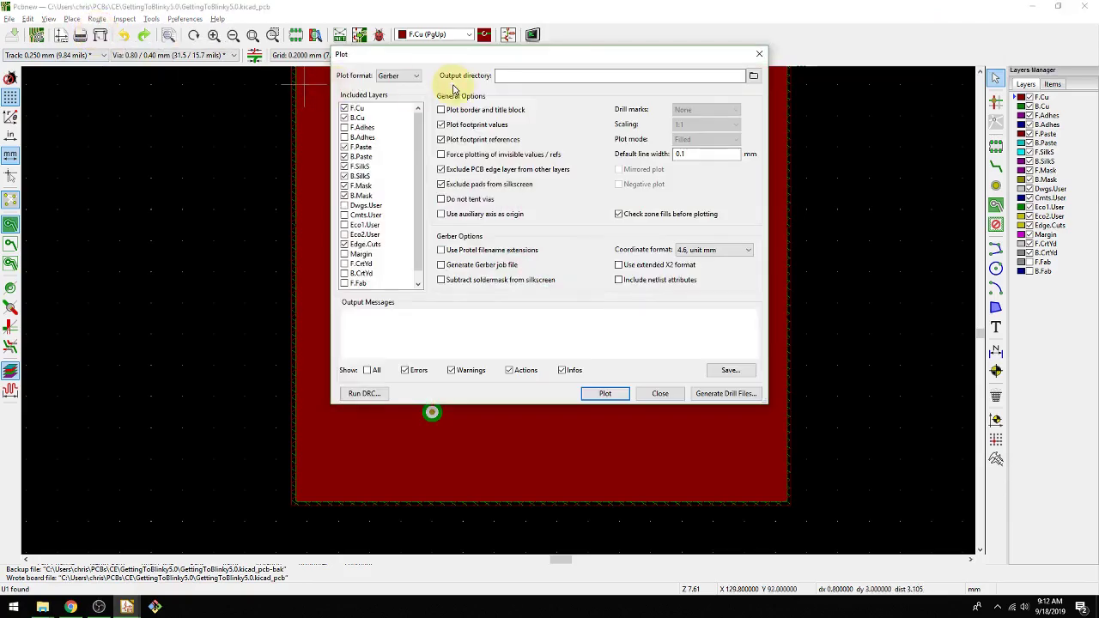
{"action": "left_click_drag", "start_coordinate": [443, 56], "coordinate": [471, 126]}
{"action": "left_click", "coordinate": [705, 147]}
{"action": "type", "text": "G"}
{"action": "key", "text": "BackSpace"}
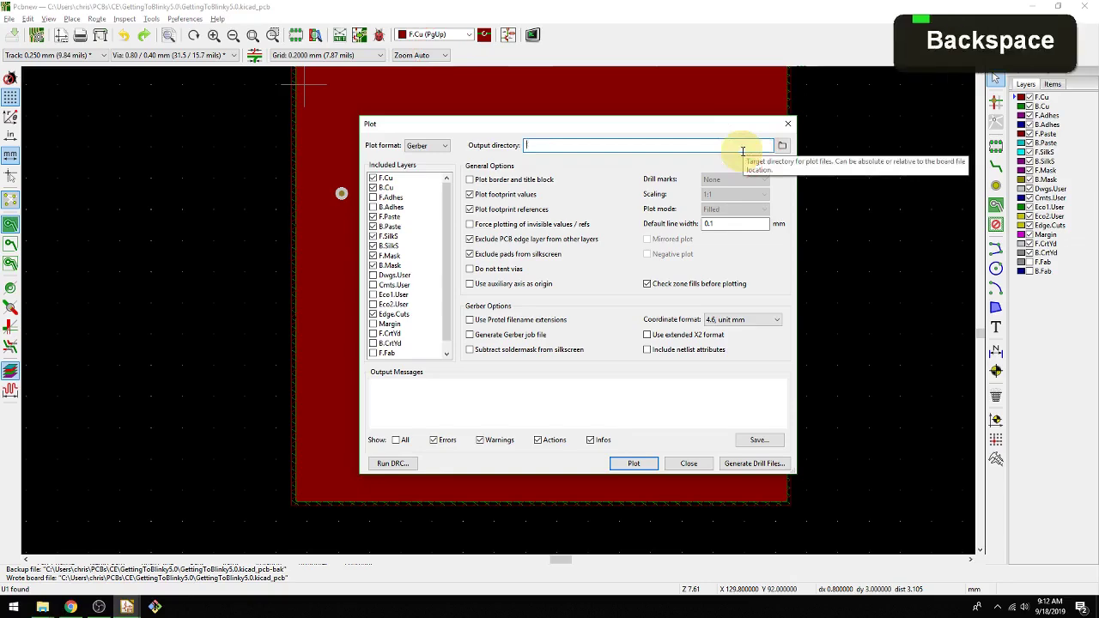
- Create a Gerbers folder in the project and set it as the relative plot output directory
{"action": "left_click", "coordinate": [782, 144]}
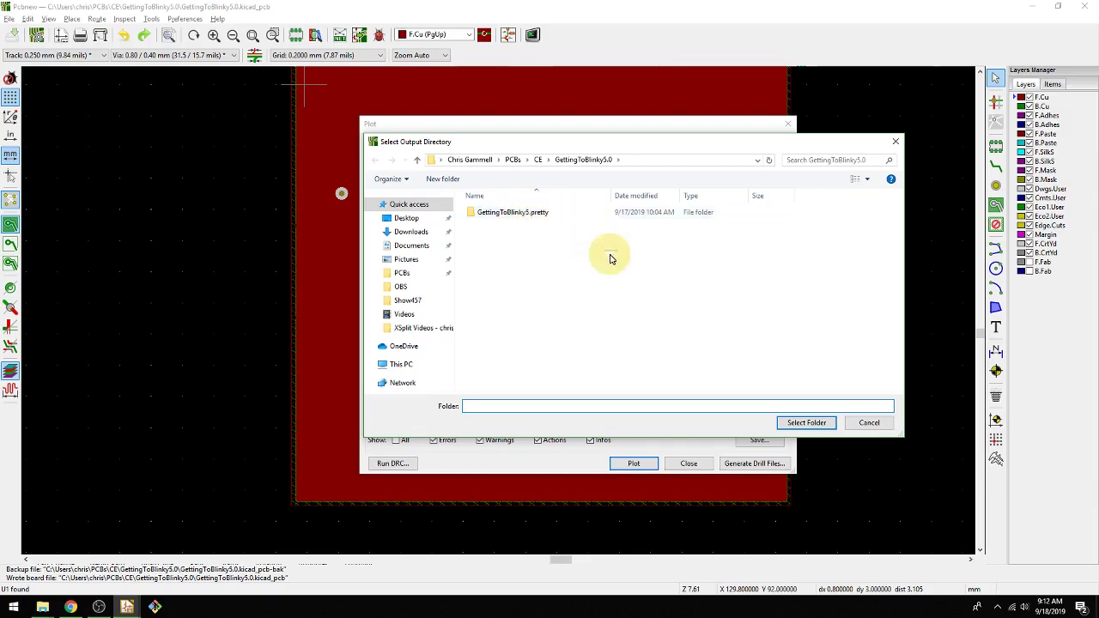
{"action": "right_click", "coordinate": [726, 254]}
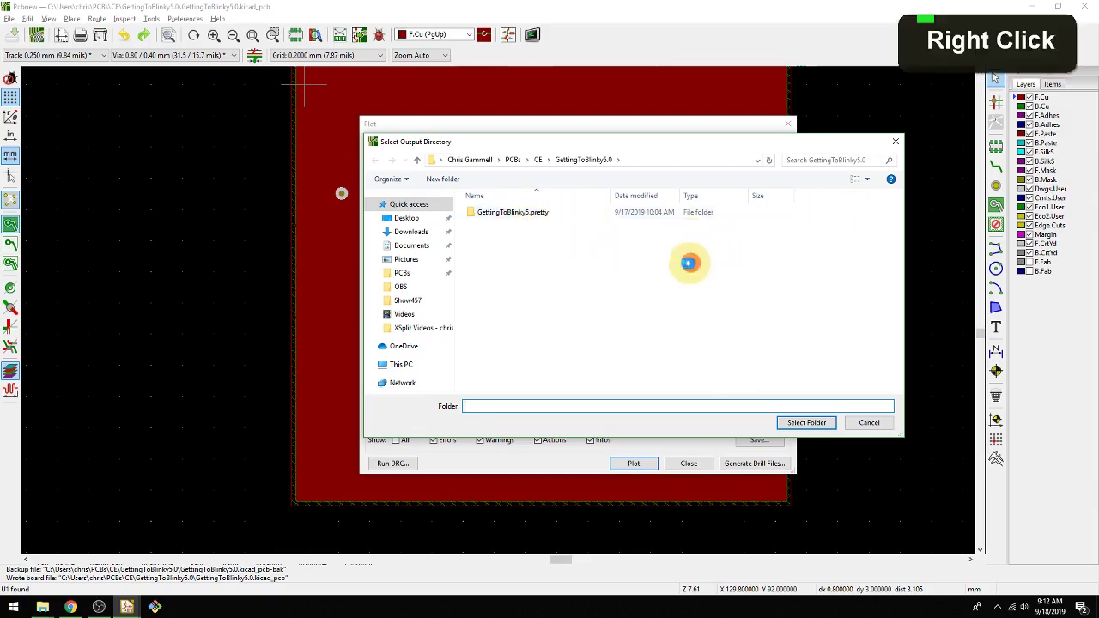
{"action": "right_click", "coordinate": [668, 255]}
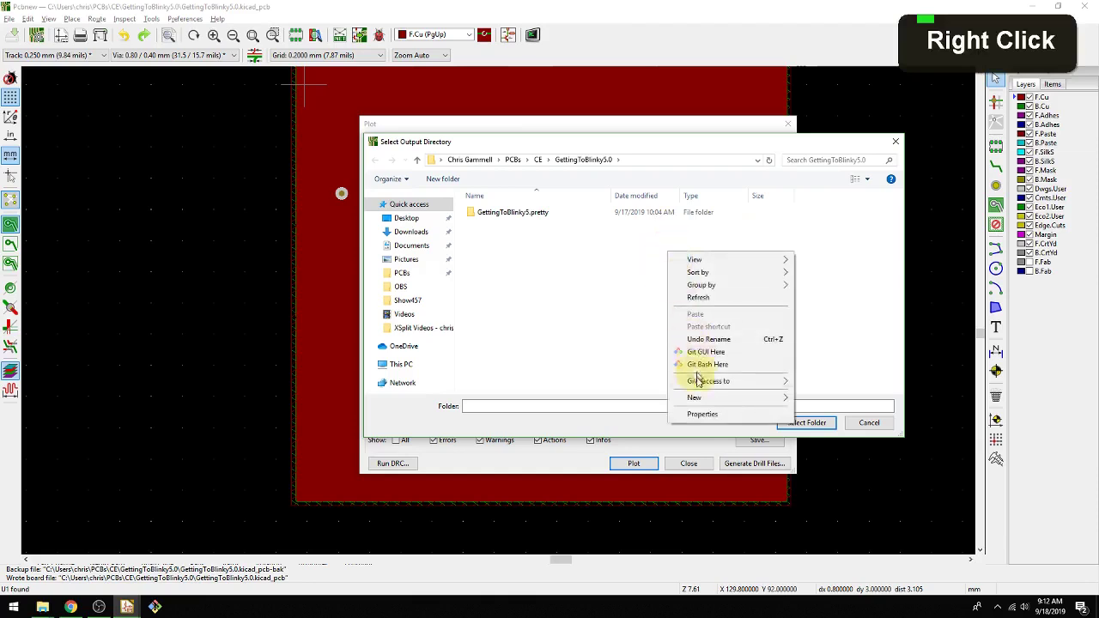
{"action": "double_click", "coordinate": [756, 399]}
{"action": "left_click", "coordinate": [820, 400]}
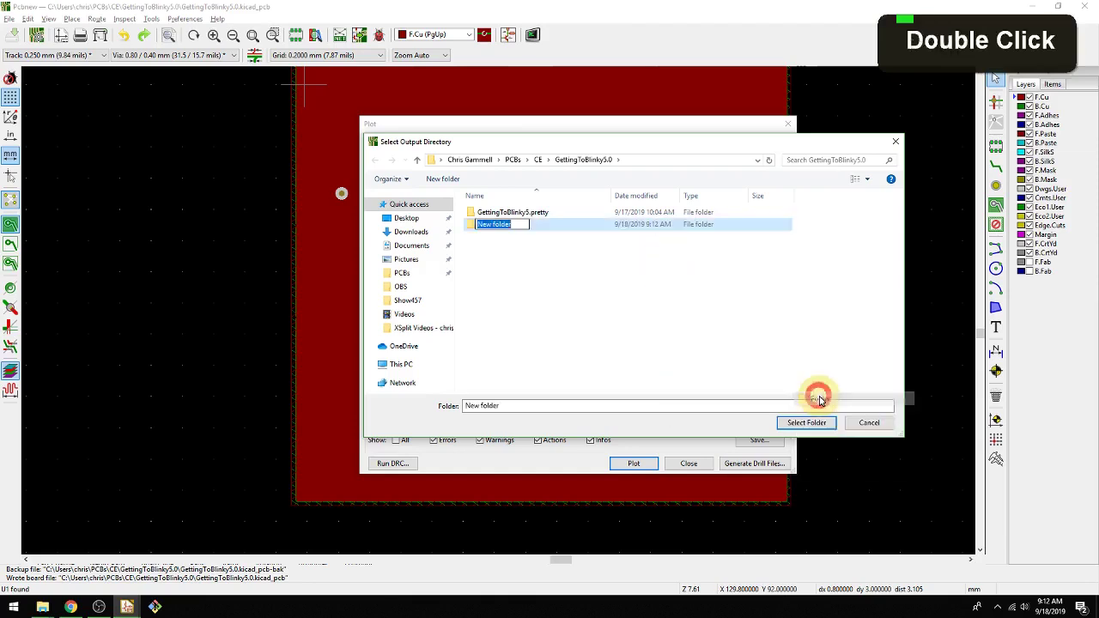
{"action": "type", "text": "Gerbers"}
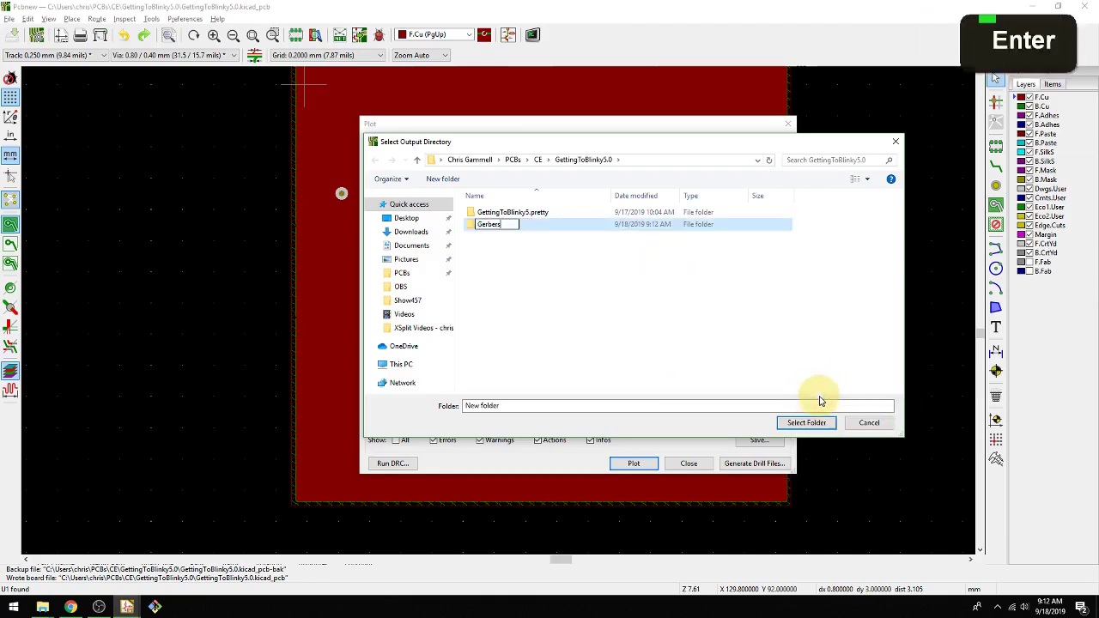
{"action": "key", "text": "Return"}
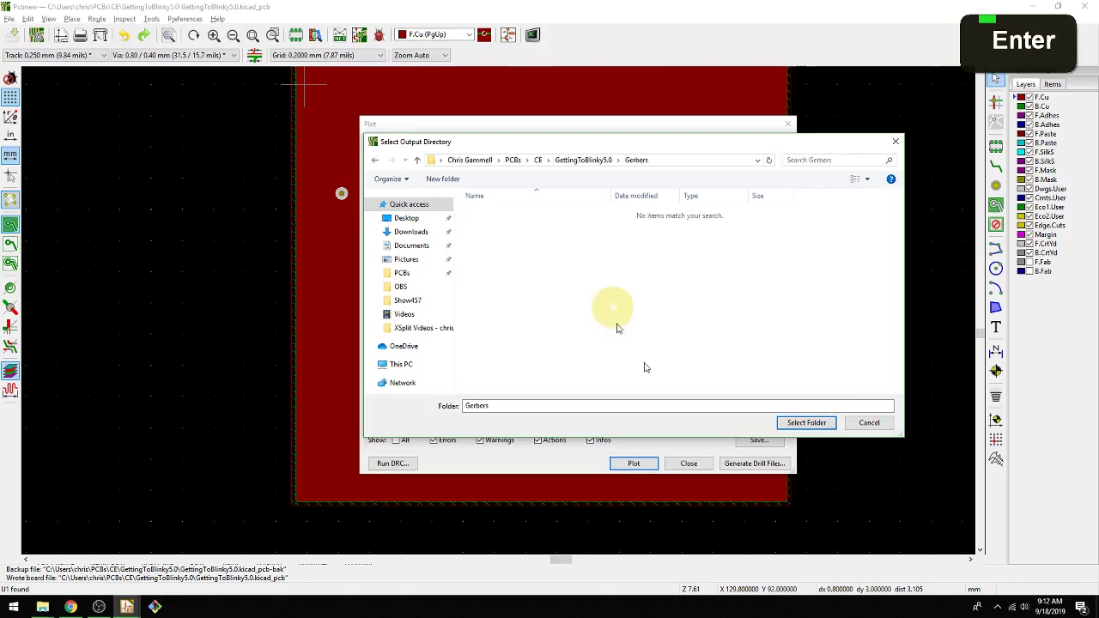
{"action": "left_click", "coordinate": [811, 422]}
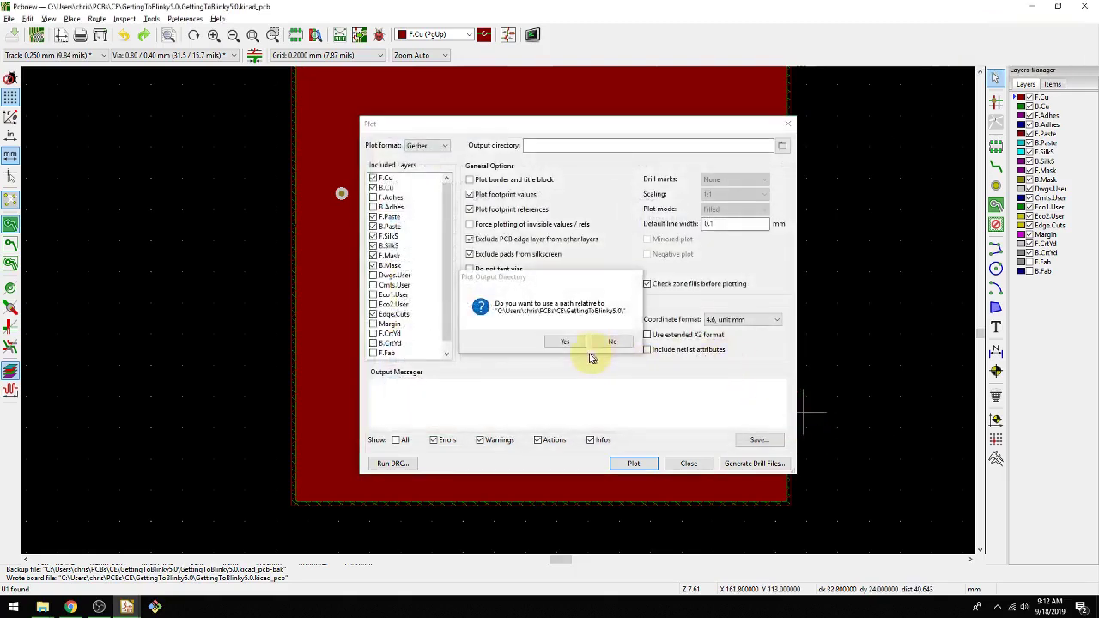
{"action": "left_click", "coordinate": [567, 343]}
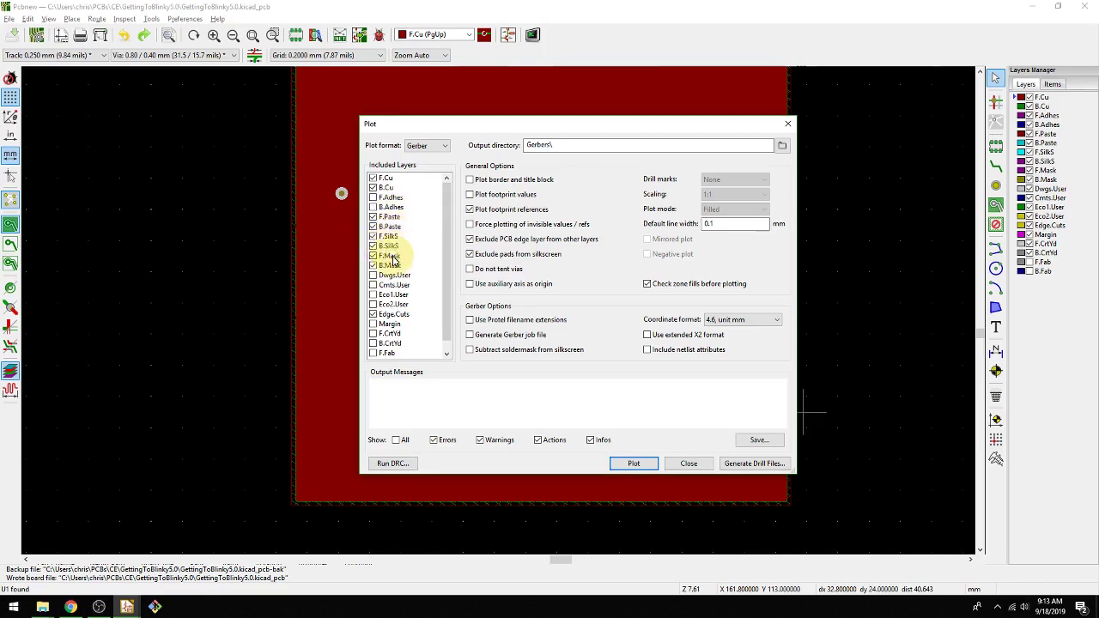
{"action": "key", "text": "alt+Tab"}
{"action": "key", "text": "alt+Tab"}
{"action": "key", "text": "alt+Tab"}
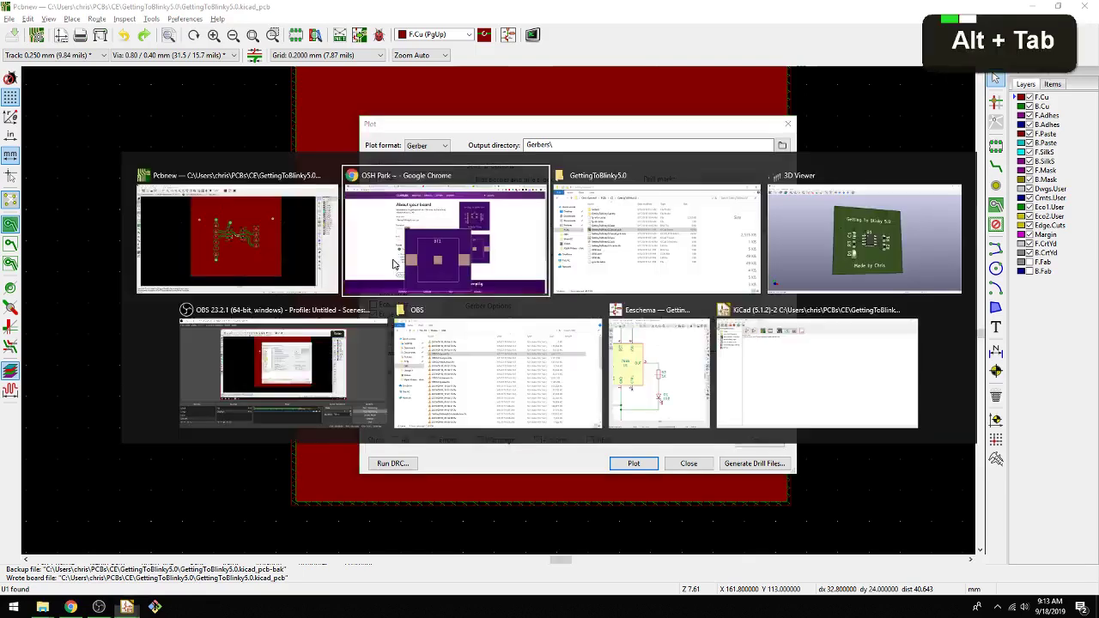
{"action": "scroll", "coordinate": [444, 273], "scroll_direction": "up", "scroll_amount": 8}
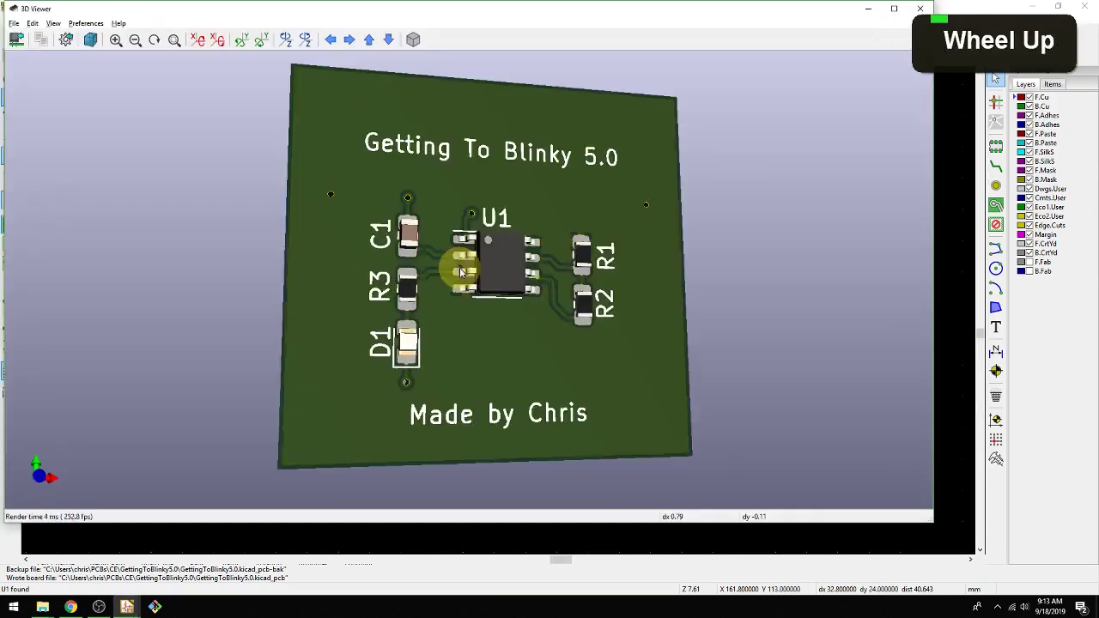
{"action": "scroll", "coordinate": [426, 262], "scroll_direction": "up", "scroll_amount": 5}
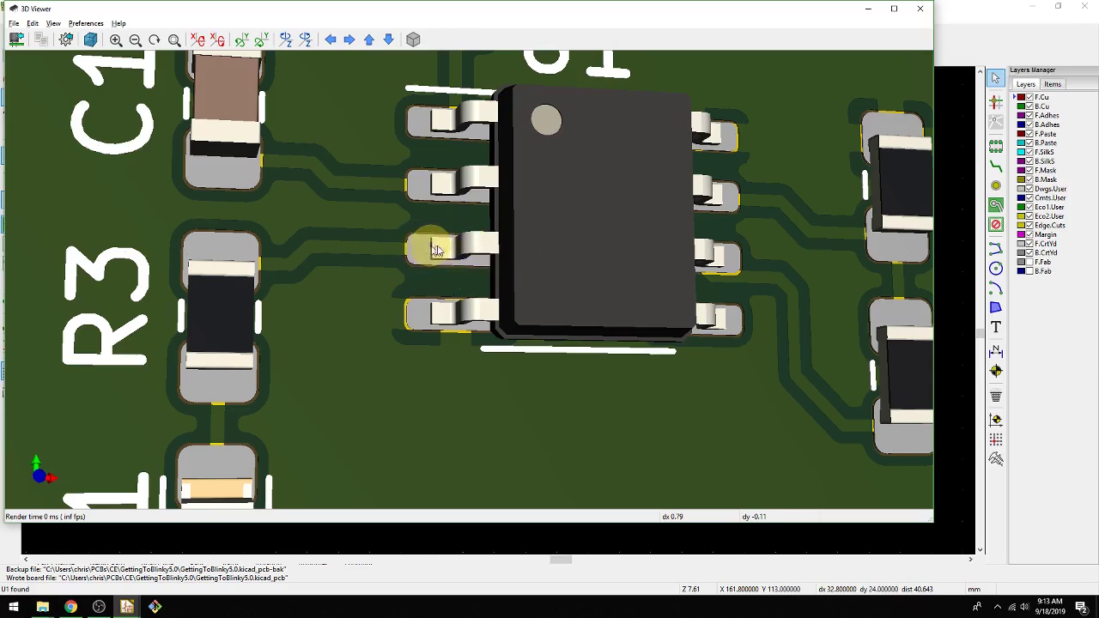
{"action": "key", "text": "alt+Tab"}
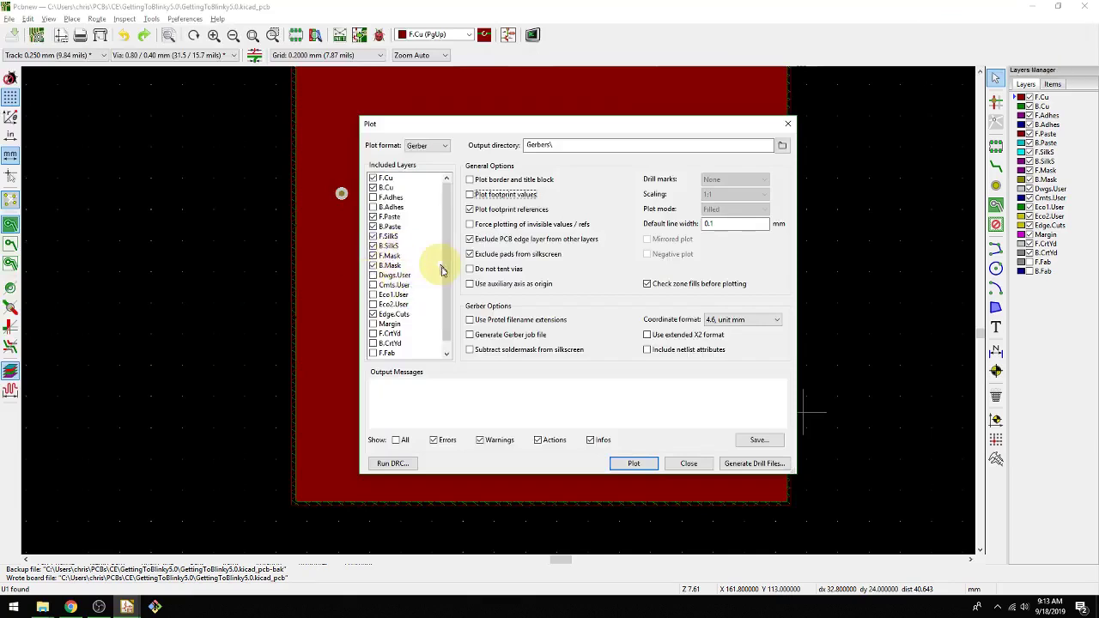
- Plot the selected board layers to Gerber files in the Gerbers folder
{"action": "double_click", "coordinate": [450, 319]}
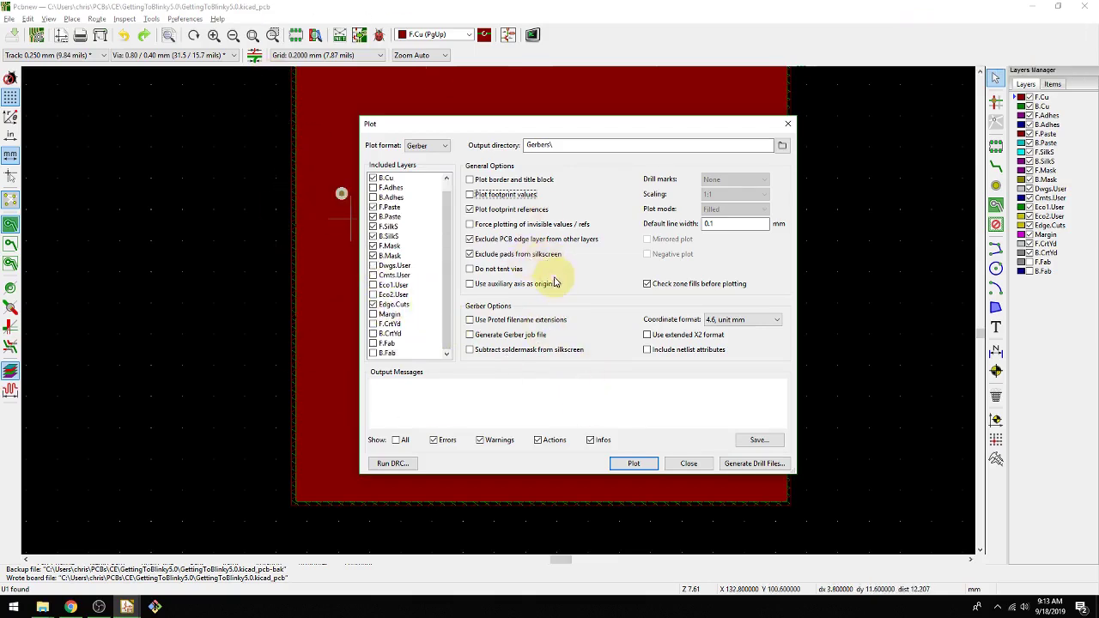
{"action": "left_click", "coordinate": [625, 465]}
{"action": "scroll", "coordinate": [489, 399], "scroll_direction": "down", "scroll_amount": 2}
{"action": "scroll", "coordinate": [490, 399], "scroll_direction": "up", "scroll_amount": 3}
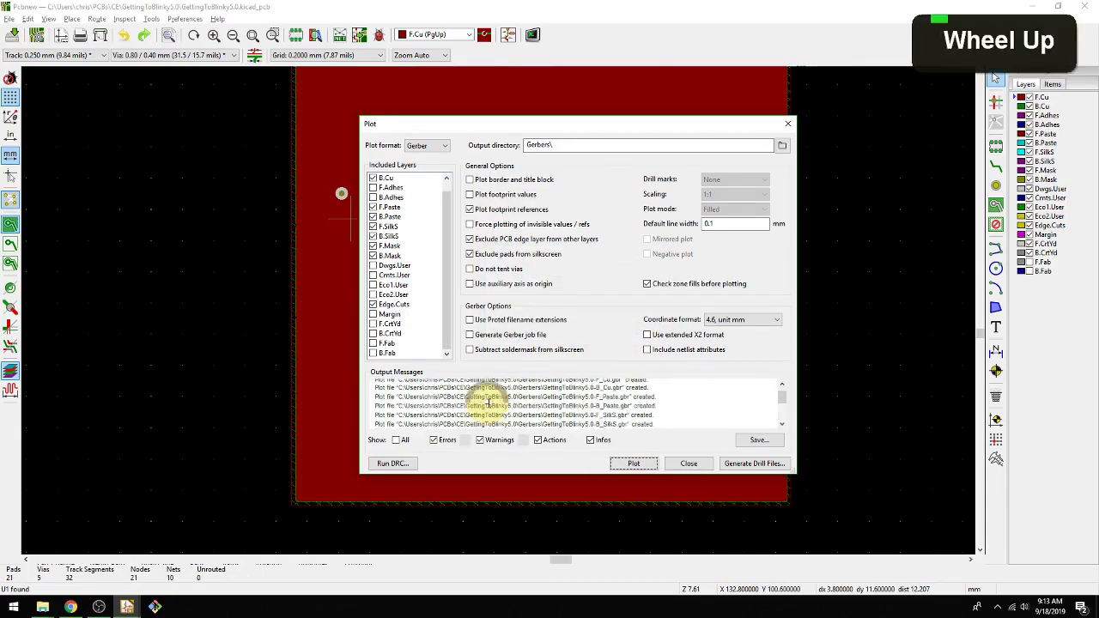
{"action": "scroll", "coordinate": [490, 399], "scroll_direction": "down", "scroll_amount": 3}
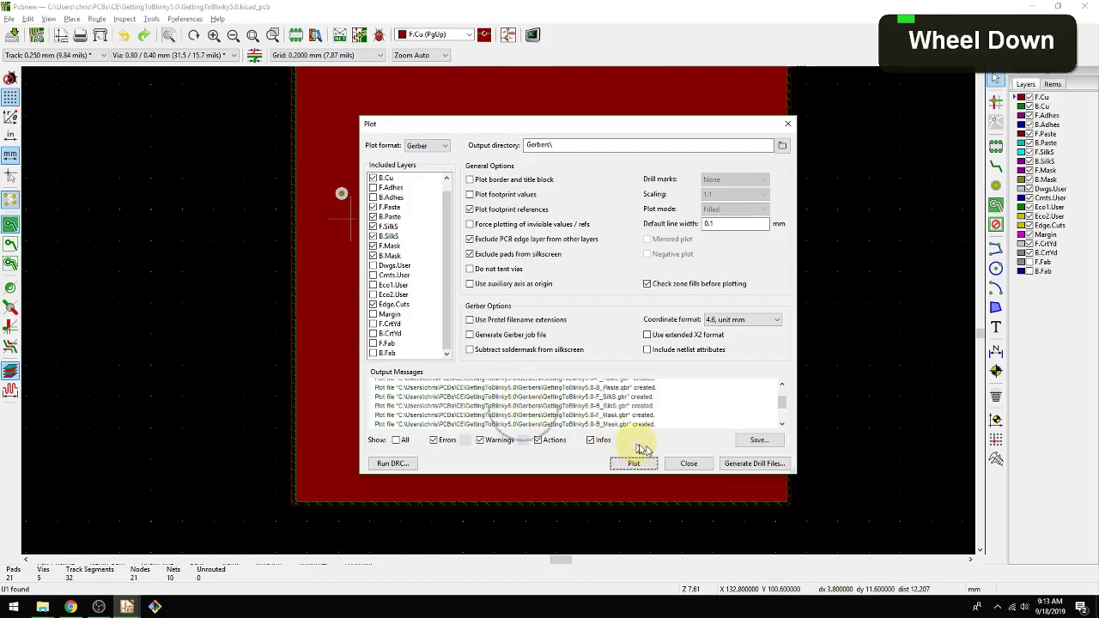
- Generate a single drill file combining plated and non-plated holes
{"action": "left_click", "coordinate": [729, 464]}
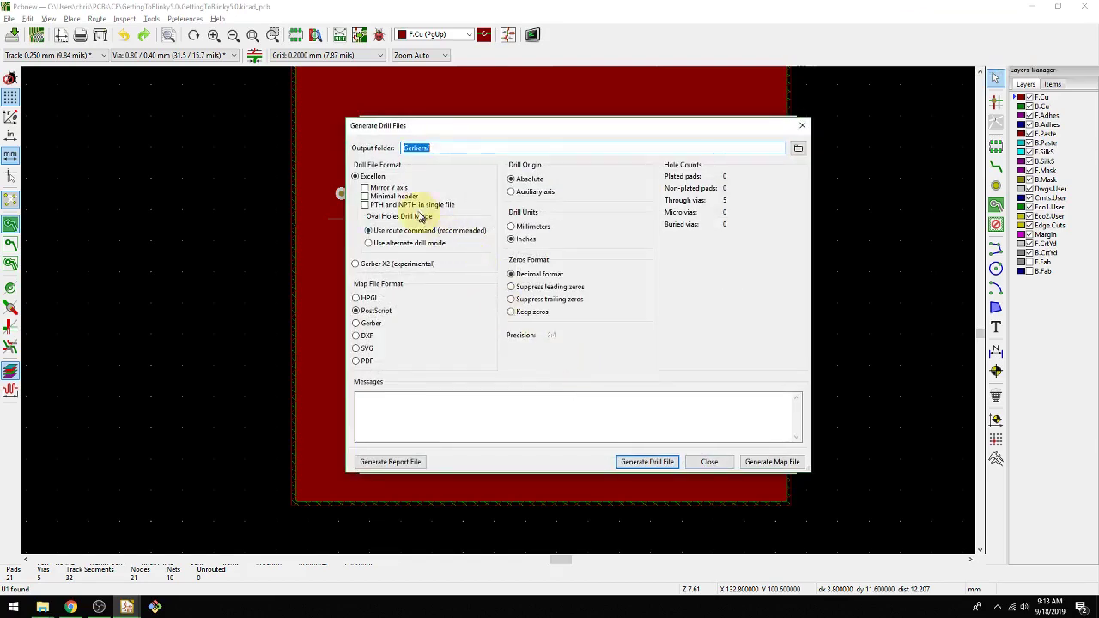
{"action": "left_click", "coordinate": [395, 209]}
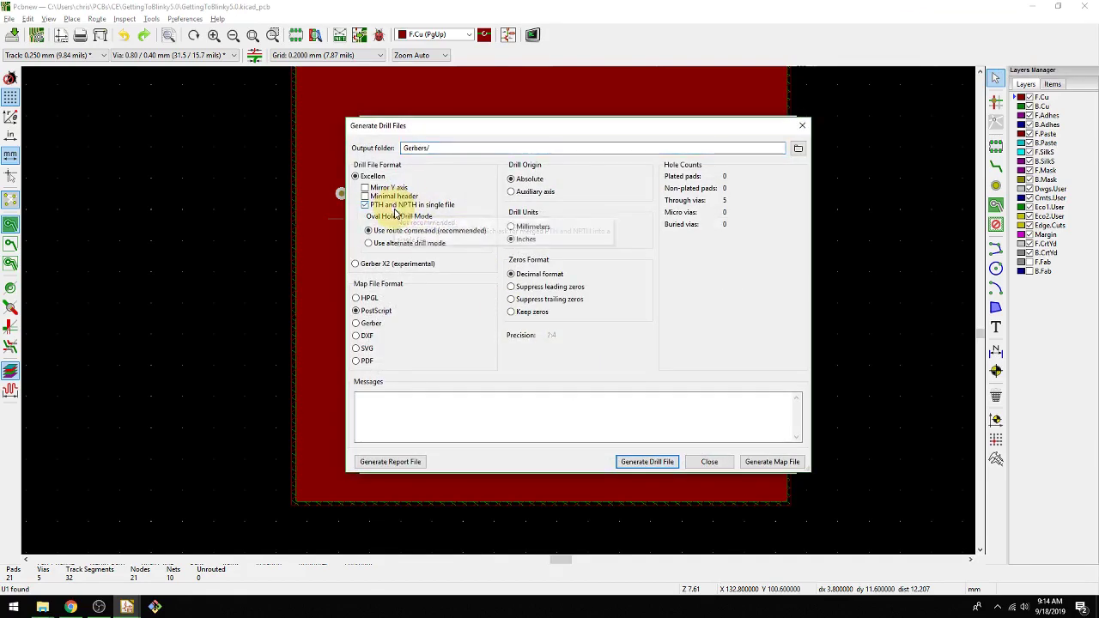
{"action": "left_click", "coordinate": [651, 463]}
{"action": "left_click", "coordinate": [708, 463]}
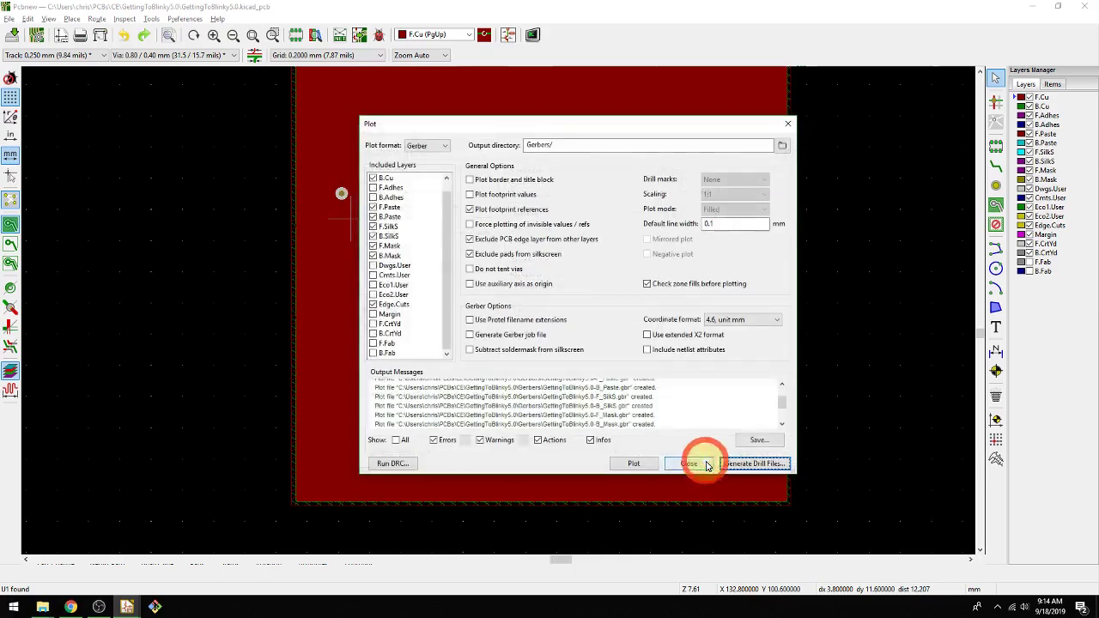
- Close the plot settings, then launch GerbView from the KiCad project manager with acceleration on and a larger window
{"action": "left_click", "coordinate": [695, 464]}
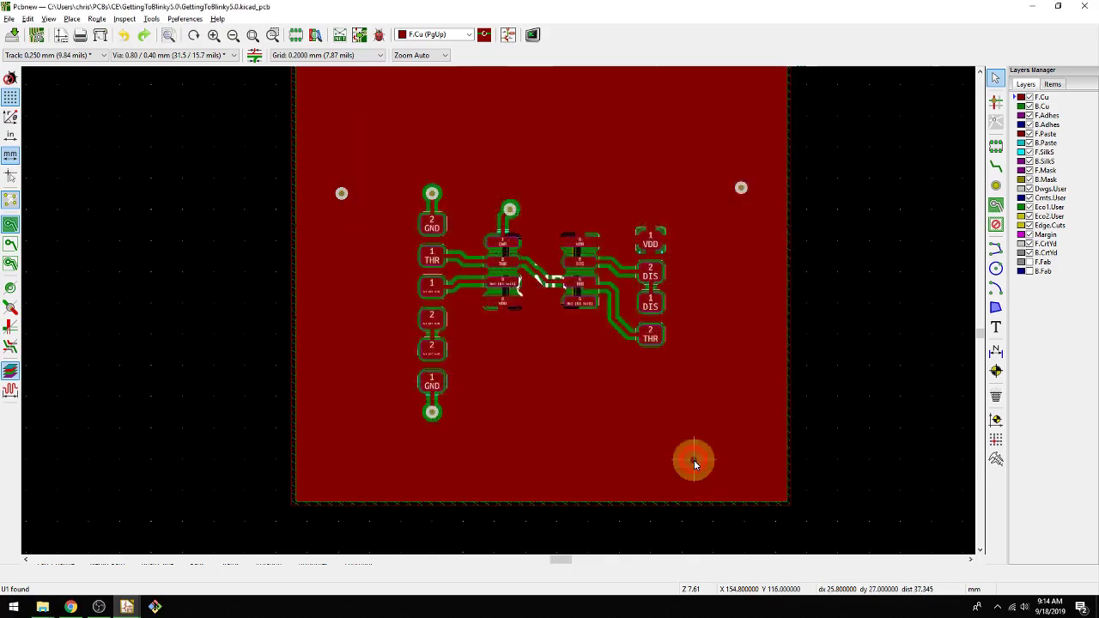
{"action": "key", "text": "alt+Tab"}
{"action": "key", "text": "alt+Tab"}
{"action": "key", "text": "alt+Tab"}
{"action": "key", "text": "alt+Tab"}
{"action": "key", "text": "alt+Tab"}
{"action": "key", "text": "alt+Tab"}
{"action": "key", "text": "alt+Tab"}
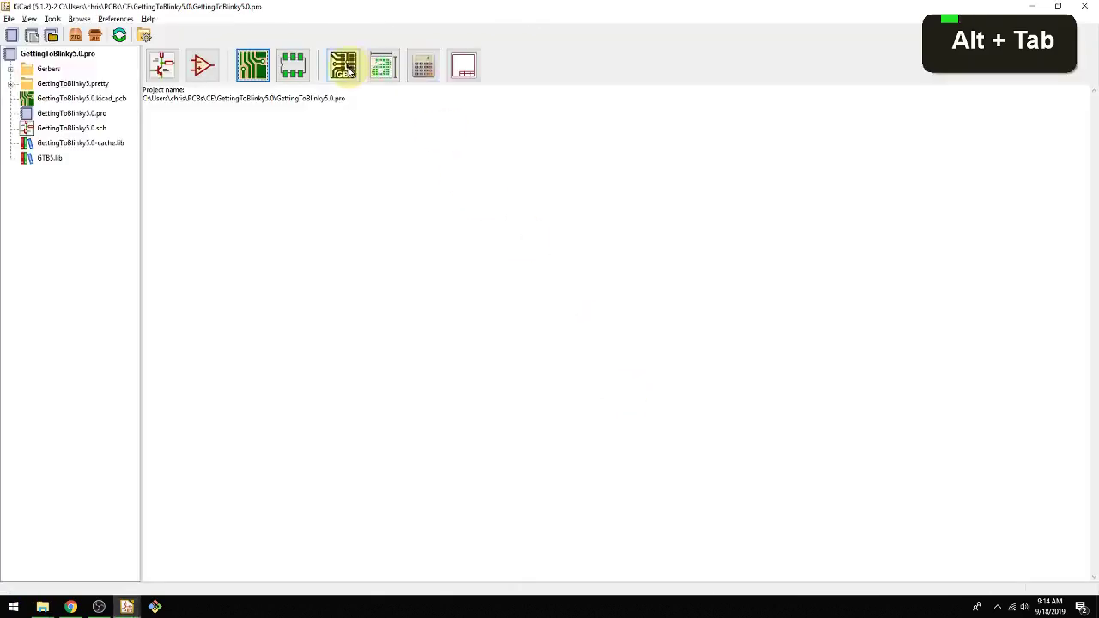
{"action": "left_click", "coordinate": [344, 69]}
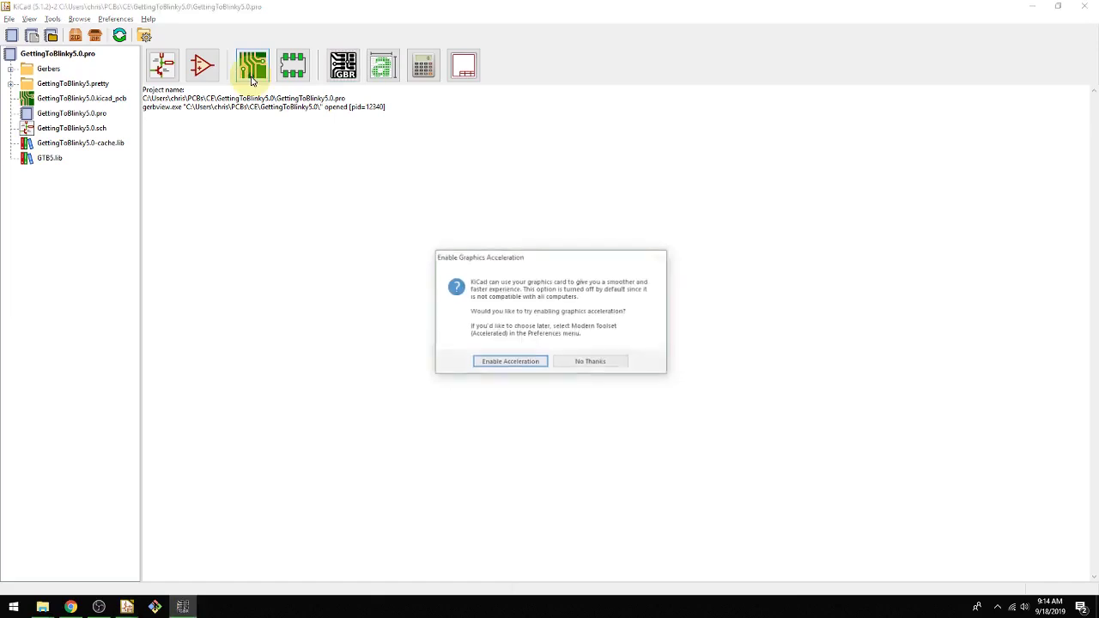
{"action": "left_click", "coordinate": [492, 364]}
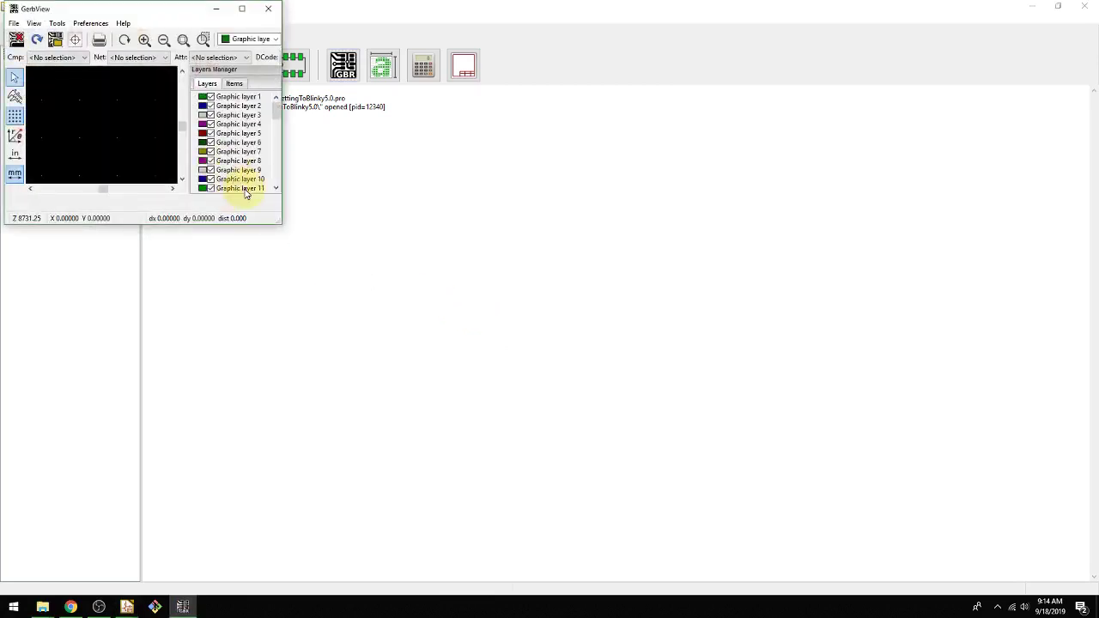
{"action": "left_click_drag", "start_coordinate": [273, 222], "coordinate": [953, 489]}
- Load all Gerber files from the Gerbers folder, plus the GettingToBlinky5.0.drl drill file
{"action": "left_click", "coordinate": [55, 41]}
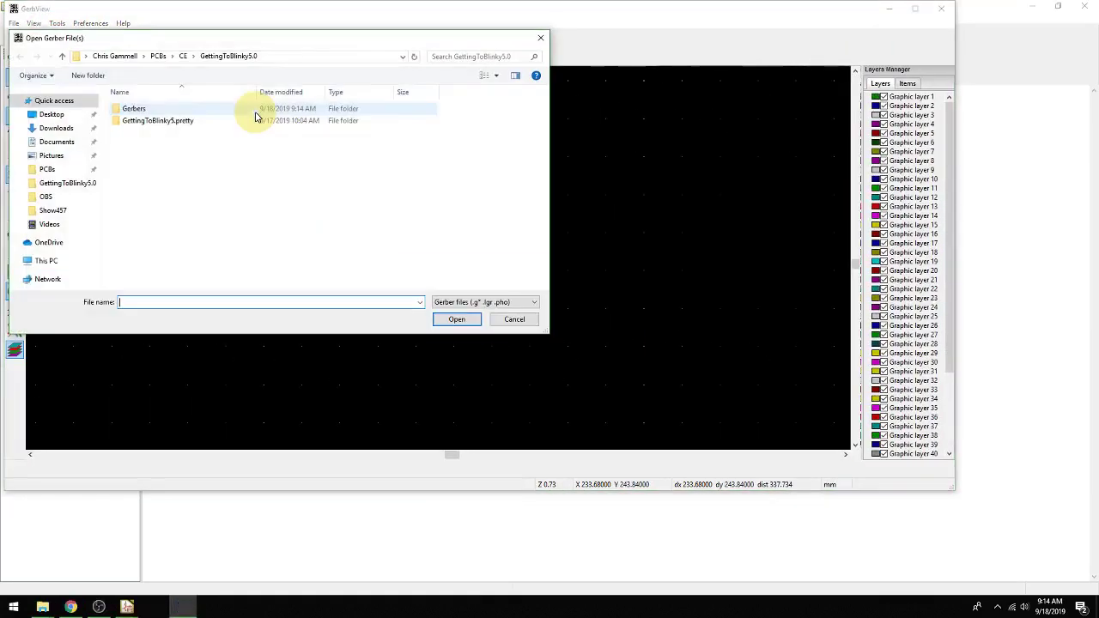
{"action": "double_click", "coordinate": [177, 111]}
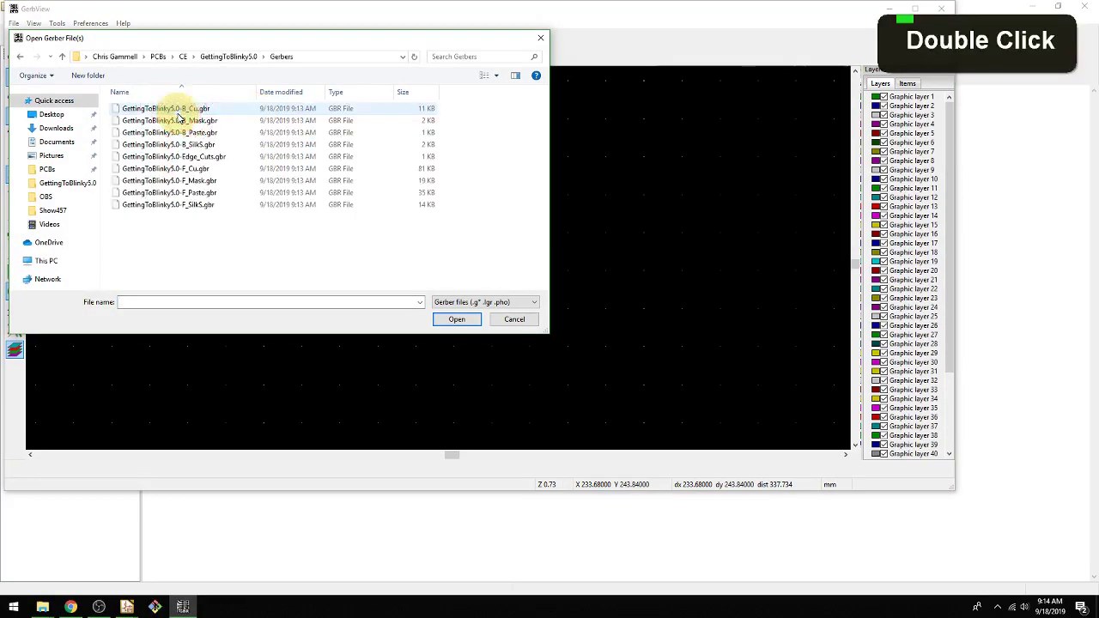
{"action": "left_click_drag", "start_coordinate": [205, 223], "coordinate": [153, 106]}
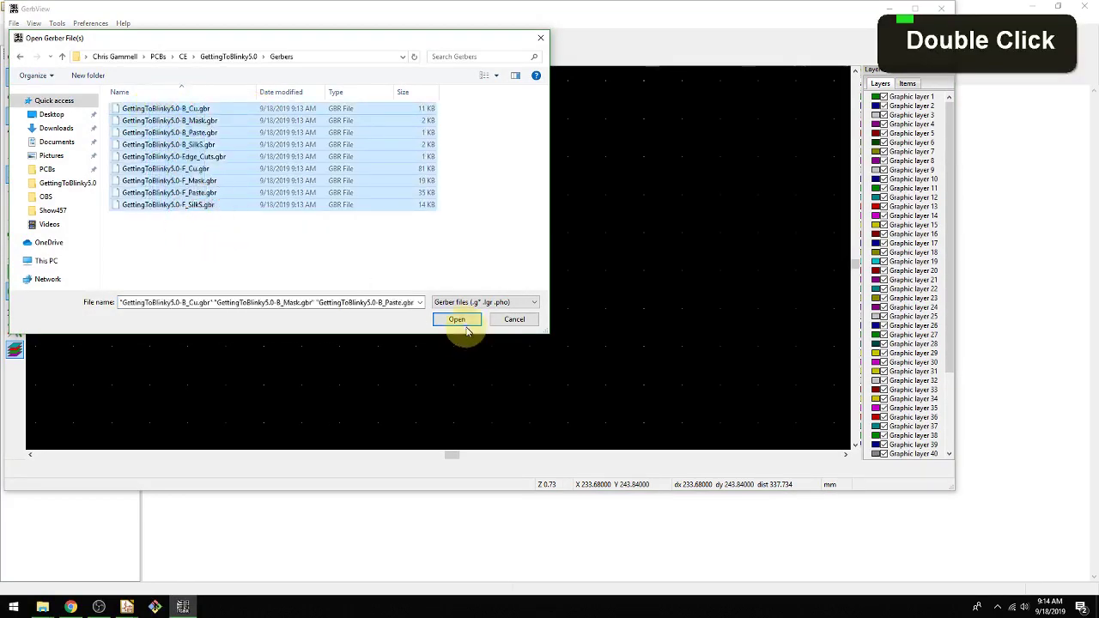
{"action": "left_click", "coordinate": [457, 319]}
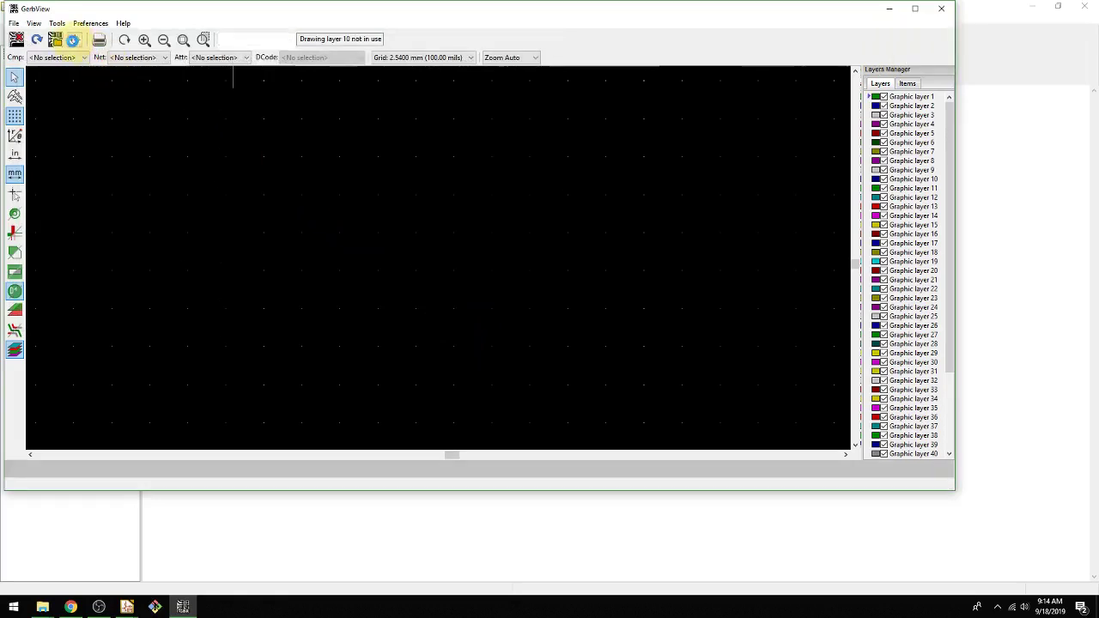
{"action": "left_click", "coordinate": [74, 43]}
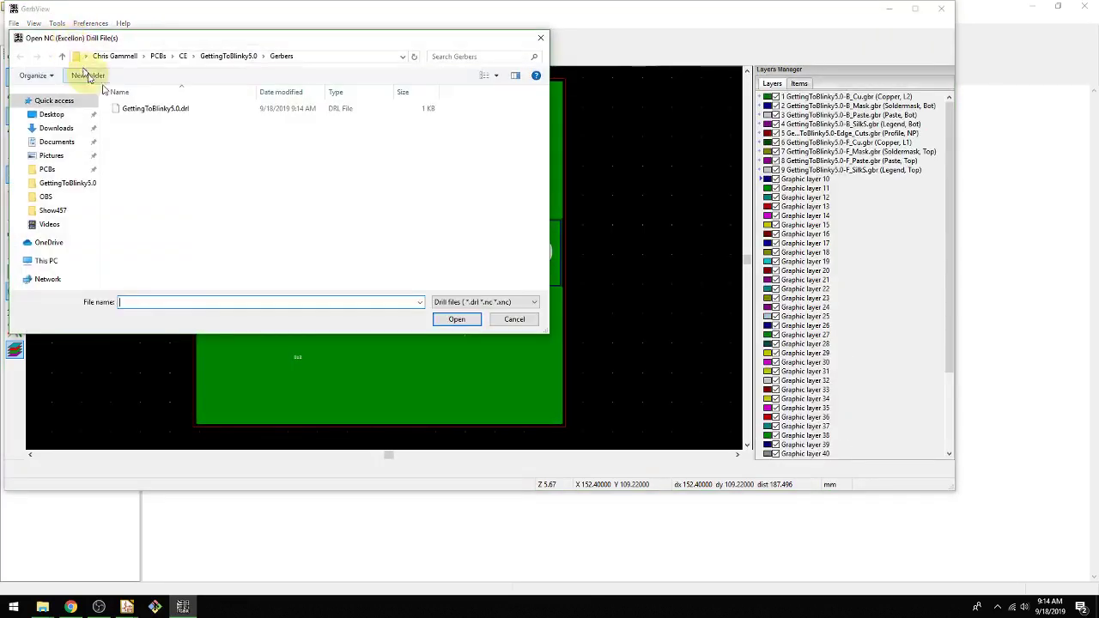
{"action": "double_click", "coordinate": [137, 110]}
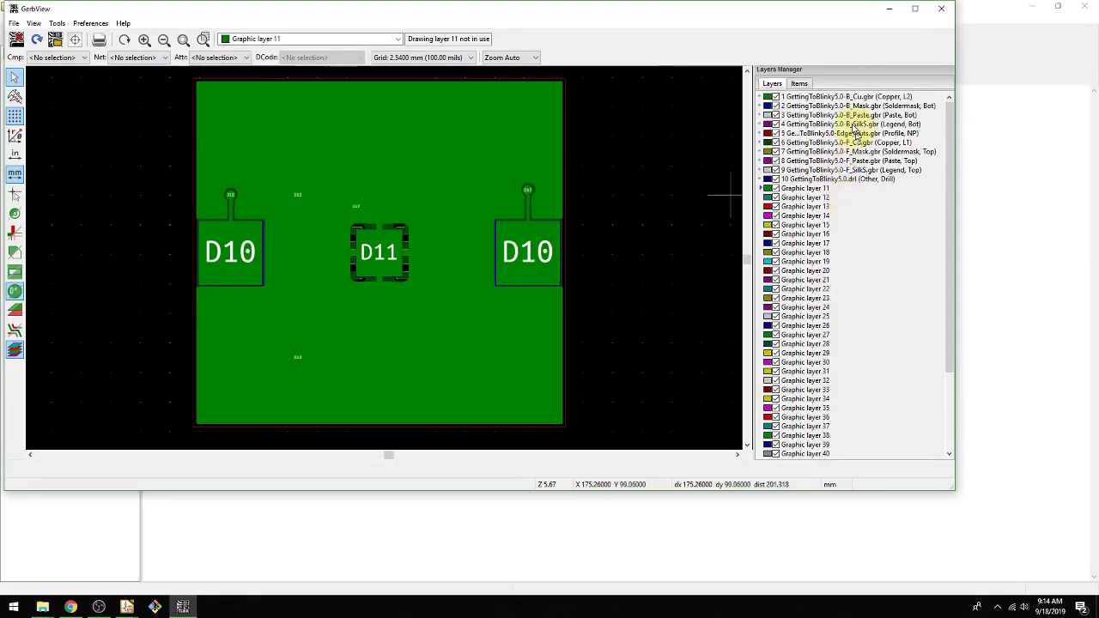
- Step through the bottom copper, soldermask, paste and silkscreen layers, and hide the D-code labels
{"action": "left_click", "coordinate": [805, 106]}
{"action": "left_click", "coordinate": [797, 97]}
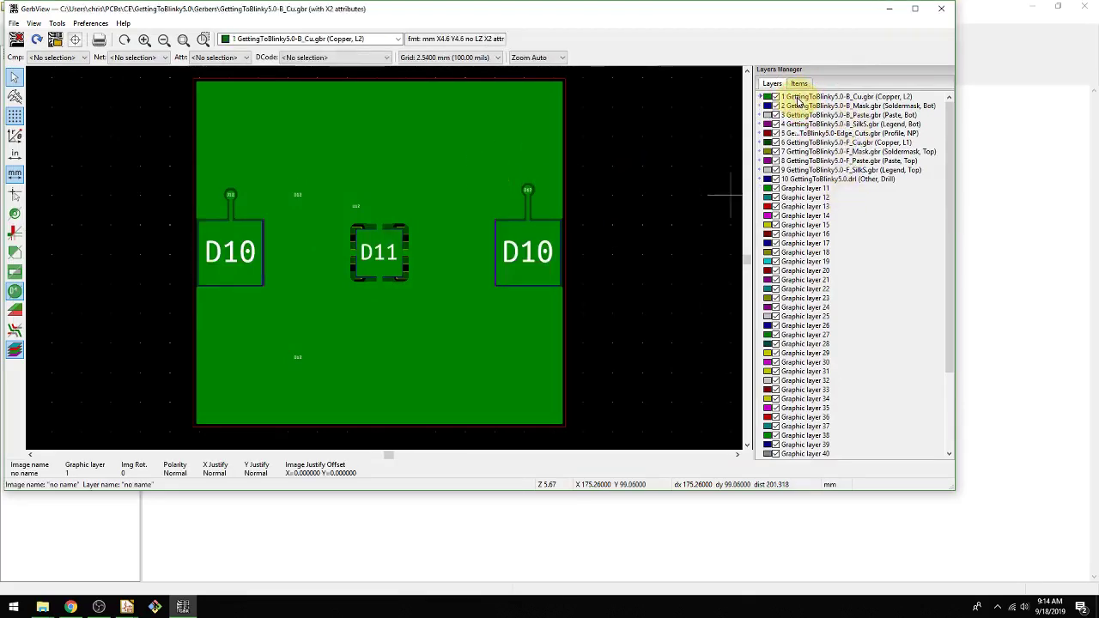
{"action": "double_click", "coordinate": [799, 105]}
{"action": "double_click", "coordinate": [808, 115]}
{"action": "double_click", "coordinate": [808, 125]}
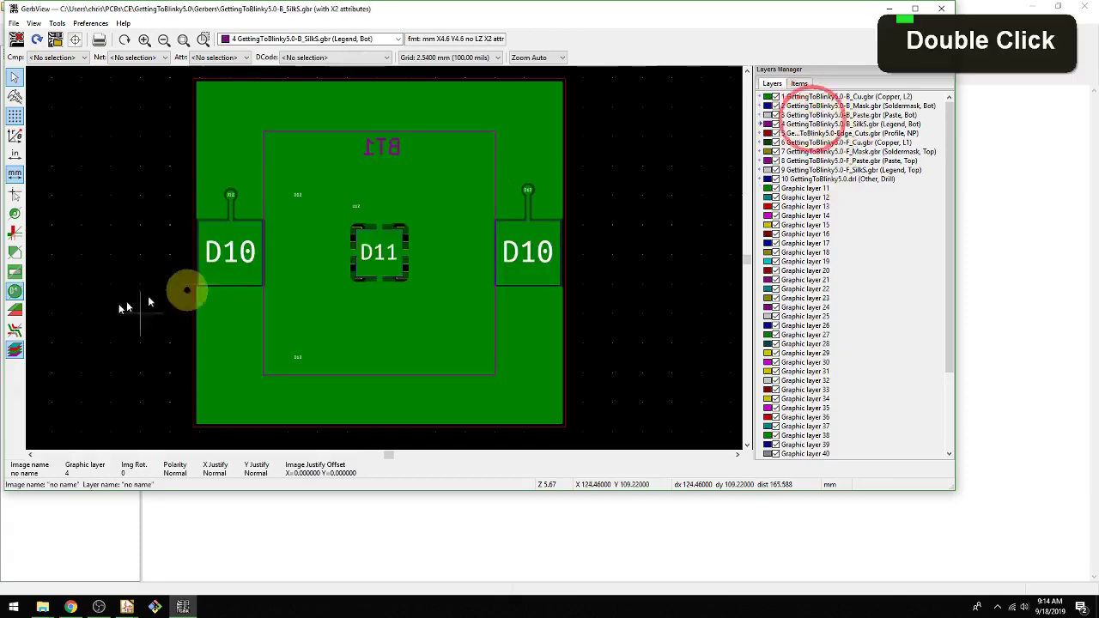
{"action": "left_click", "coordinate": [16, 292]}
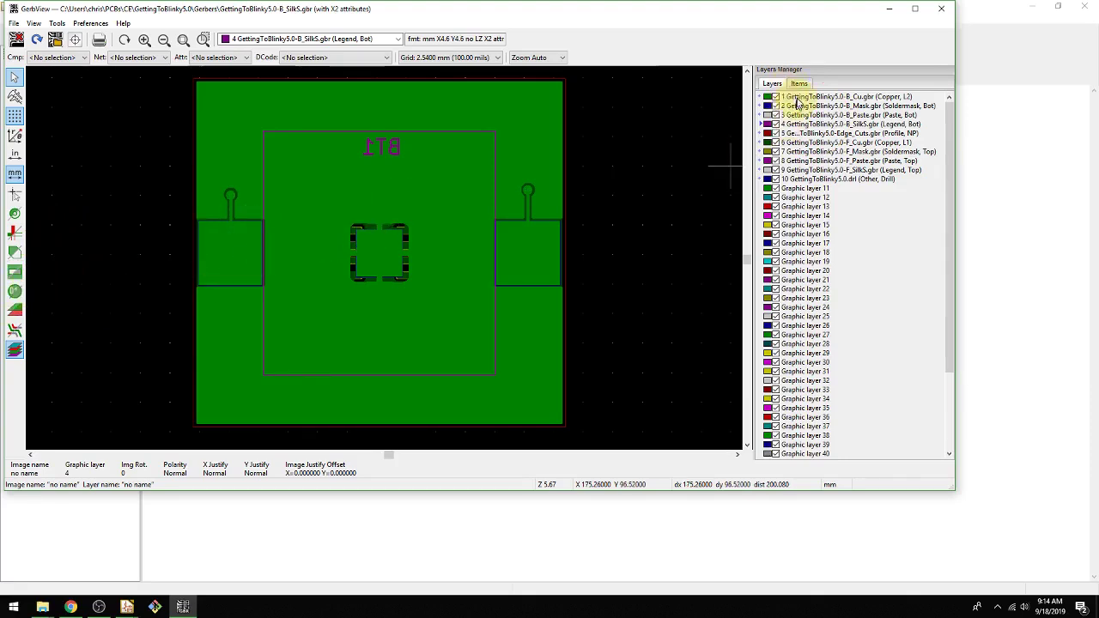
- Compare the bottom copper, soldermask, paste and silkscreen layers again without D-codes
{"action": "left_click", "coordinate": [797, 97]}
{"action": "left_click", "coordinate": [806, 106]}
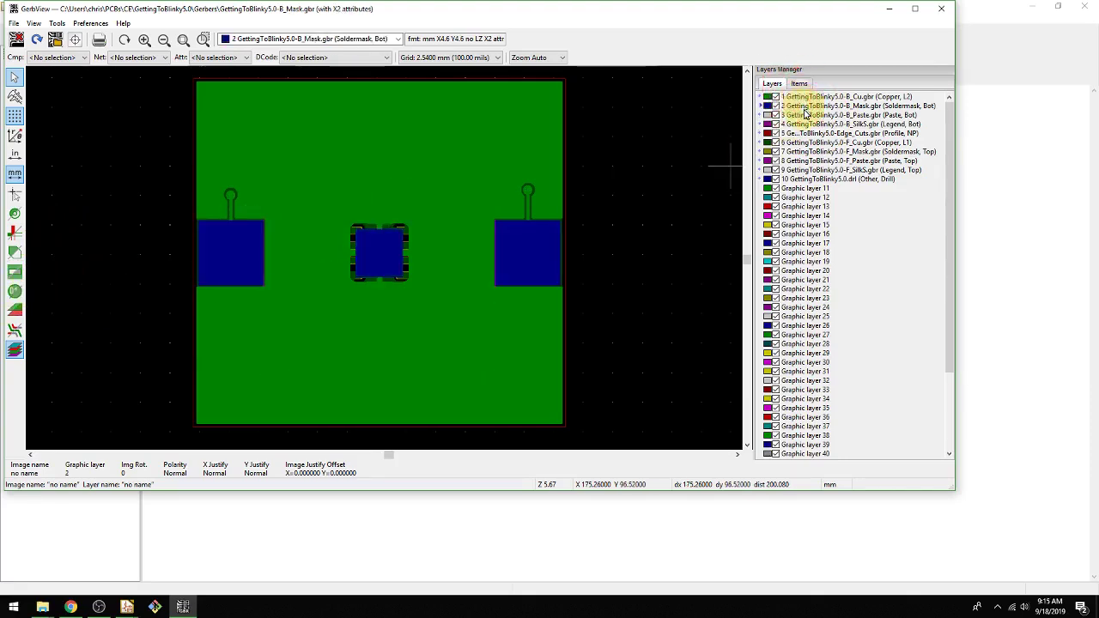
{"action": "left_click", "coordinate": [806, 114]}
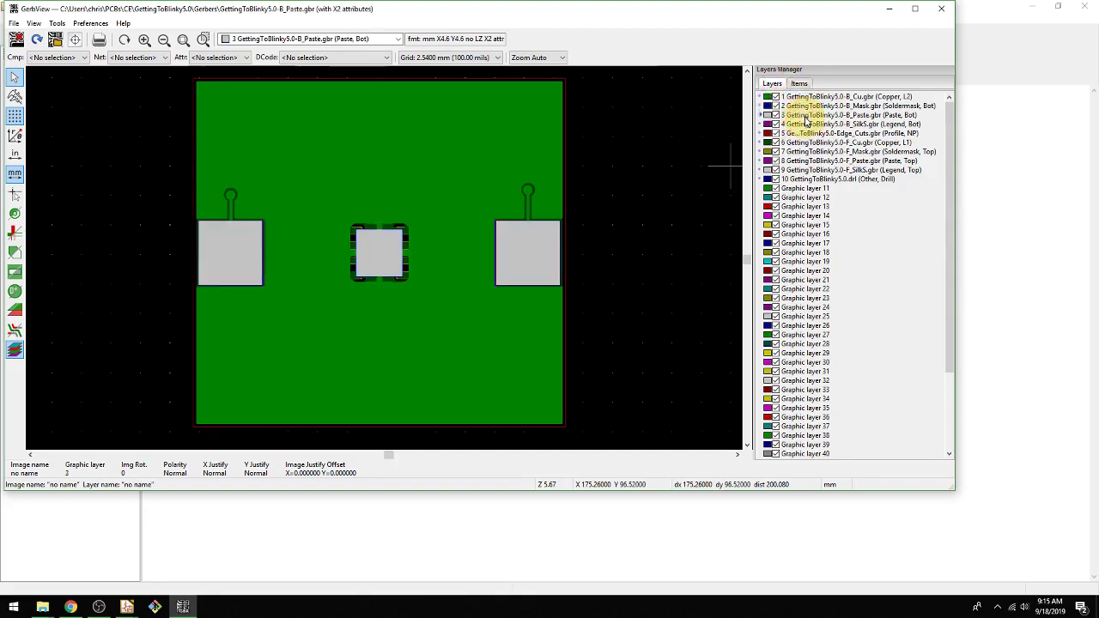
{"action": "left_click", "coordinate": [804, 106]}
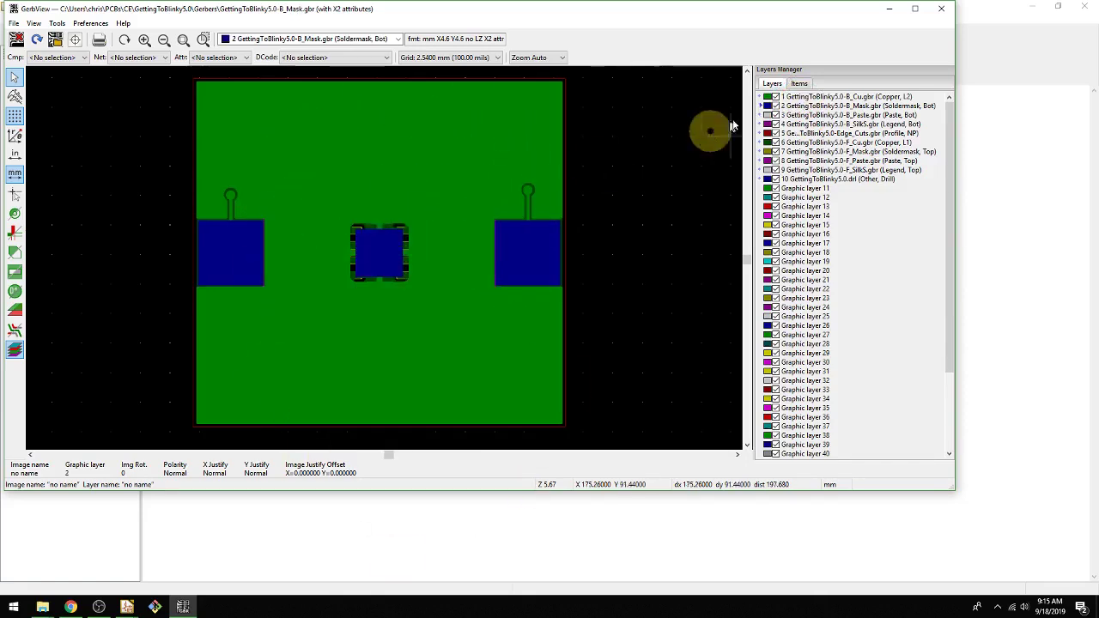
{"action": "left_click", "coordinate": [804, 125]}
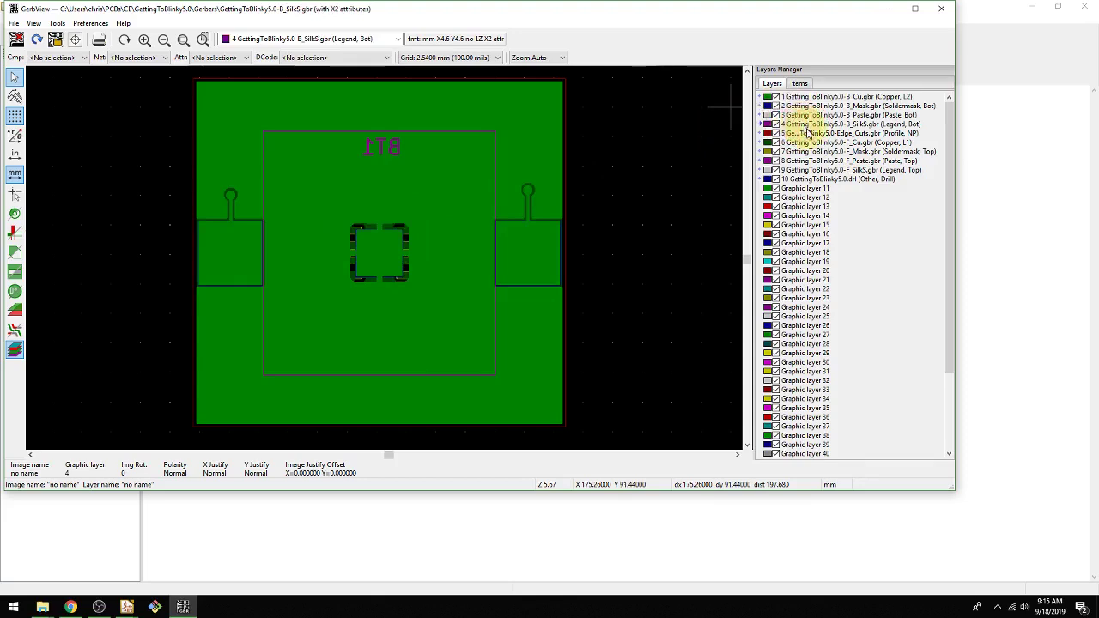
- Select the Edge_Cuts layer and raise its colour to full bright red
{"action": "left_click", "coordinate": [807, 142]}
{"action": "left_click", "coordinate": [805, 134]}
{"action": "left_click", "coordinate": [805, 134]}
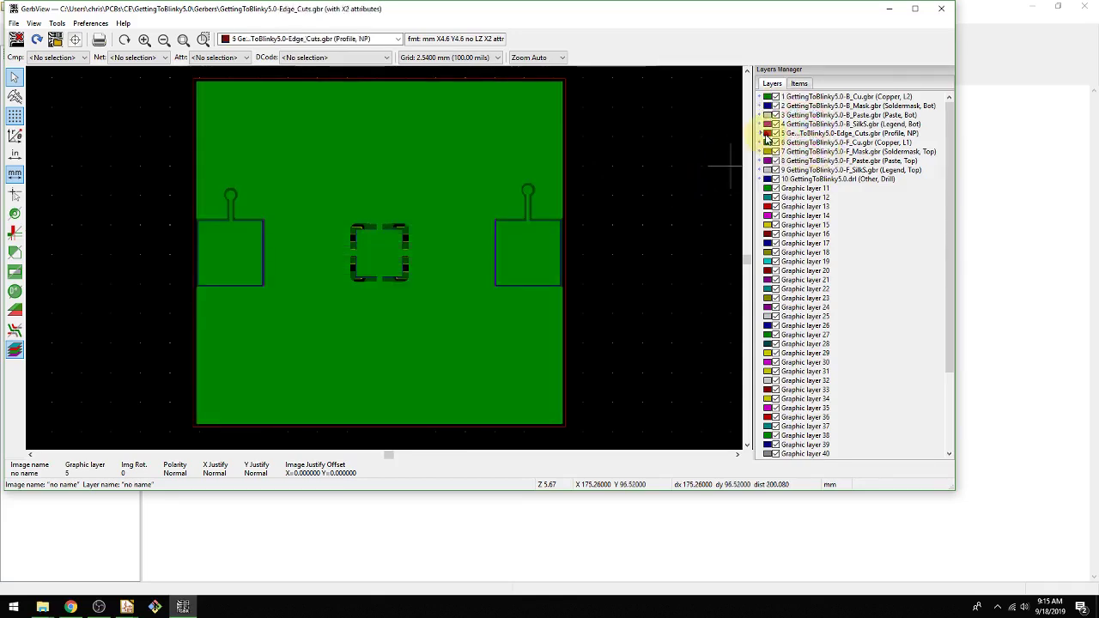
{"action": "middle_click", "coordinate": [767, 137]}
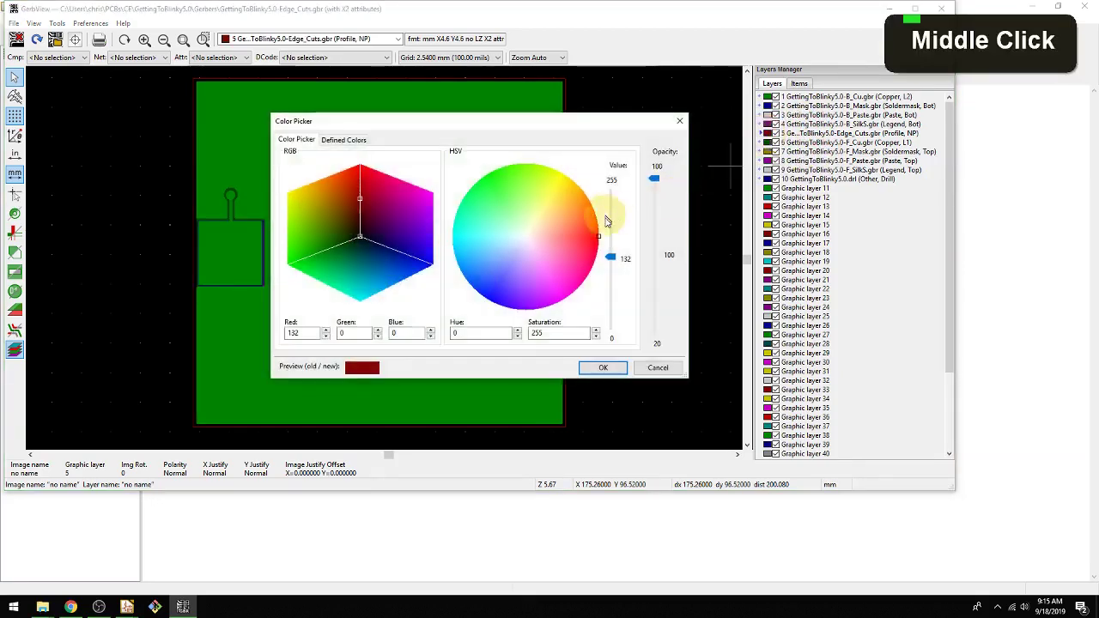
{"action": "left_click", "coordinate": [619, 250]}
{"action": "left_click_drag", "start_coordinate": [612, 247], "coordinate": [609, 182]}
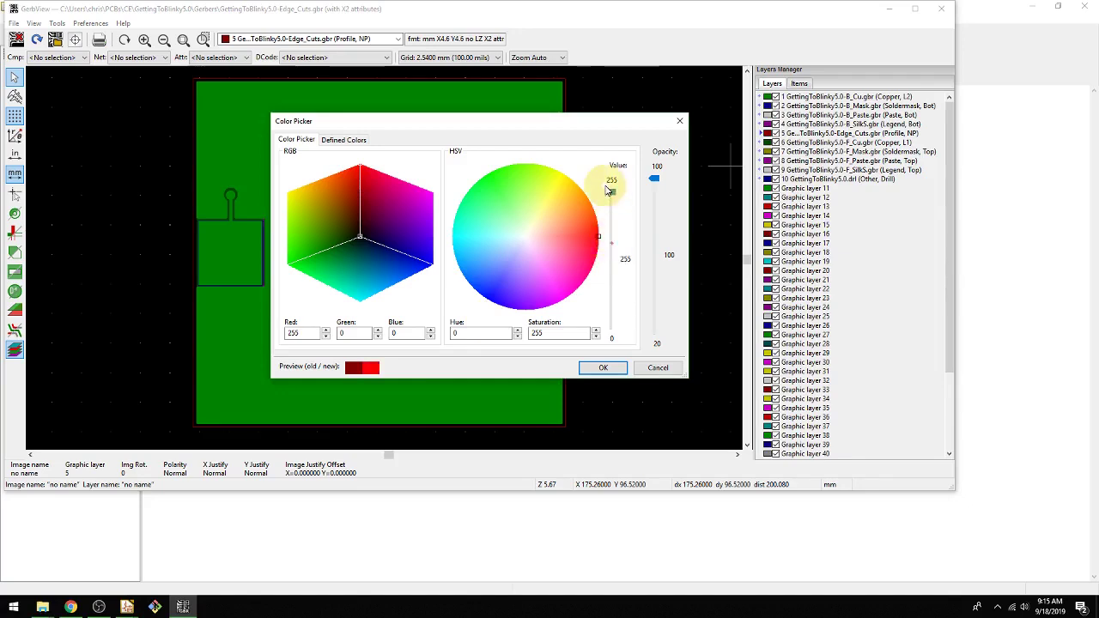
- Apply the bright red Edge_Cuts colour, maximize GerbView and zoom in on the board's centre pad
{"action": "left_click", "coordinate": [603, 368]}
{"action": "middle_click", "coordinate": [675, 228]}
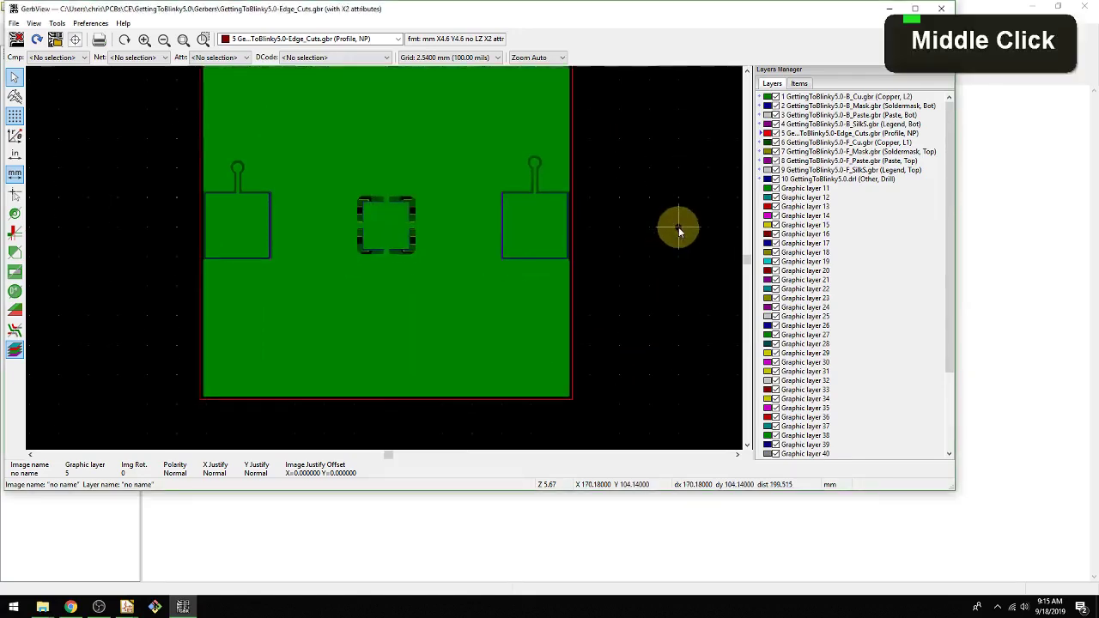
{"action": "double_click", "coordinate": [680, 10]}
{"action": "scroll", "coordinate": [605, 243], "scroll_direction": "up", "scroll_amount": 3}
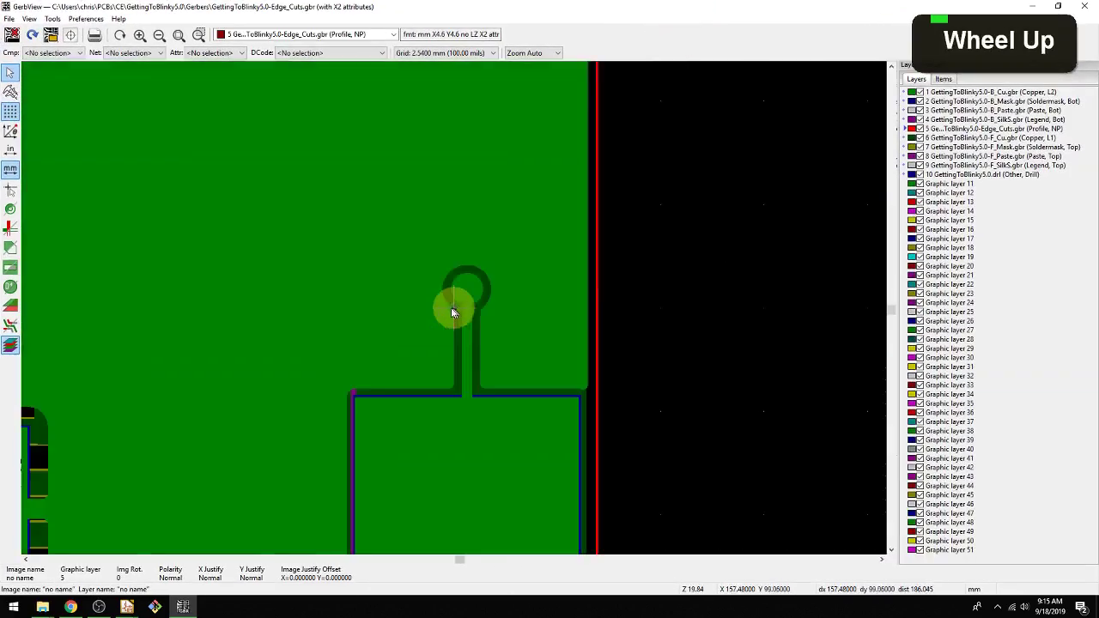
{"action": "middle_click_drag", "start_coordinate": [452, 308], "coordinate": [724, 166]}
{"action": "scroll", "coordinate": [723, 167], "scroll_direction": "up", "scroll_amount": 1}
{"action": "middle_click_drag", "start_coordinate": [412, 323], "coordinate": [813, 211]}
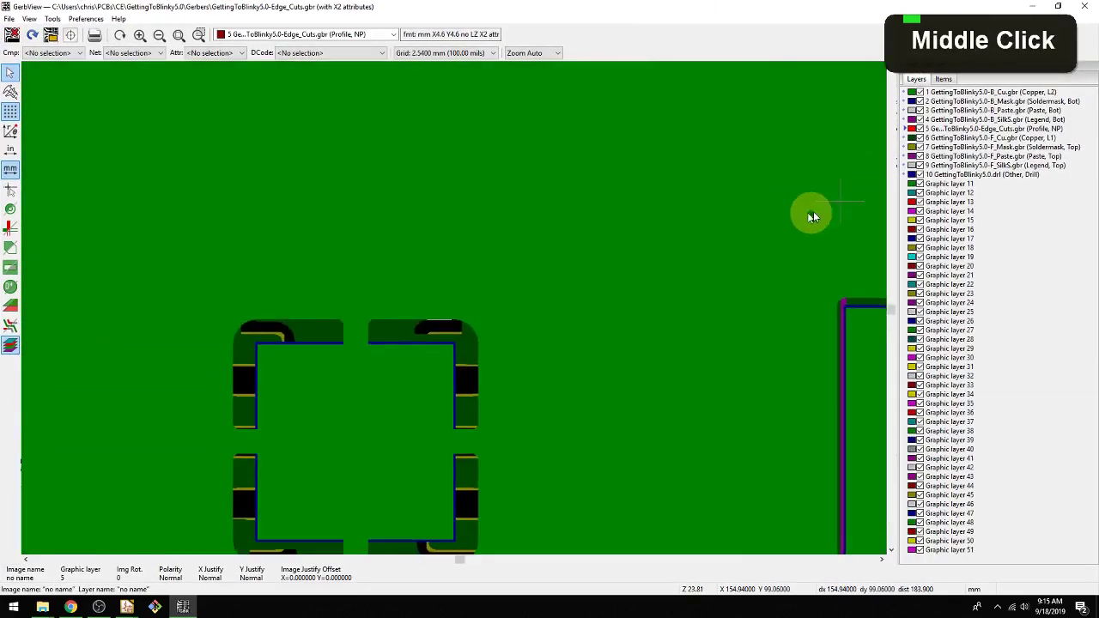
- Compare the top copper, soldermask and paste layers up close
{"action": "double_click", "coordinate": [979, 137]}
{"action": "scroll", "coordinate": [454, 312], "scroll_direction": "up", "scroll_amount": 2}
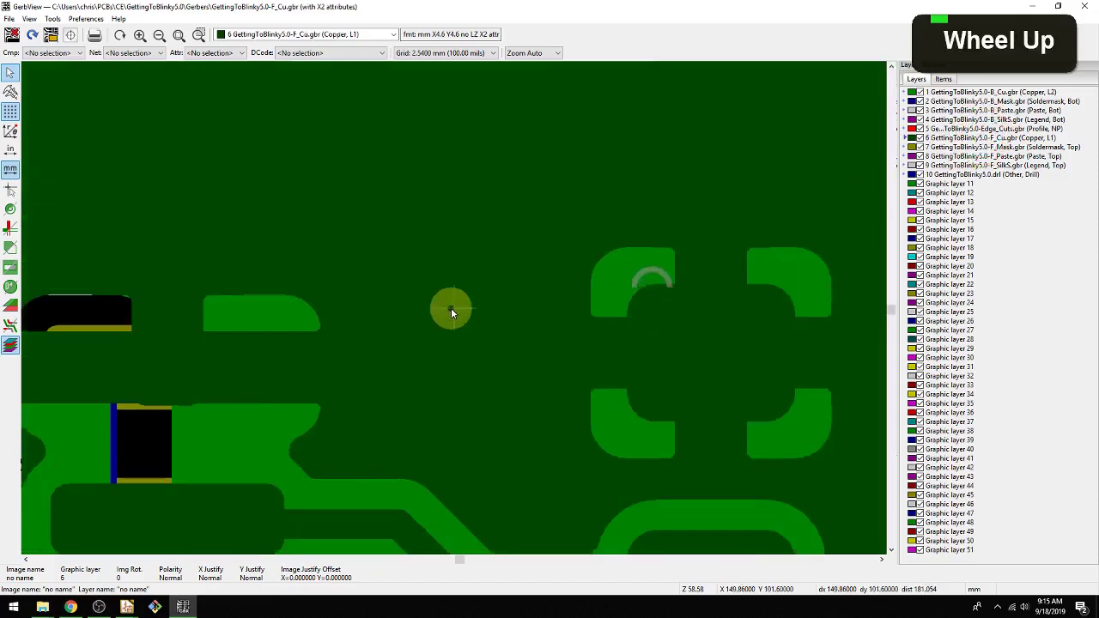
{"action": "scroll", "coordinate": [498, 270], "scroll_direction": "down", "scroll_amount": 3}
{"action": "middle_click_drag", "start_coordinate": [498, 269], "coordinate": [655, 180]}
{"action": "middle_click", "coordinate": [783, 160]}
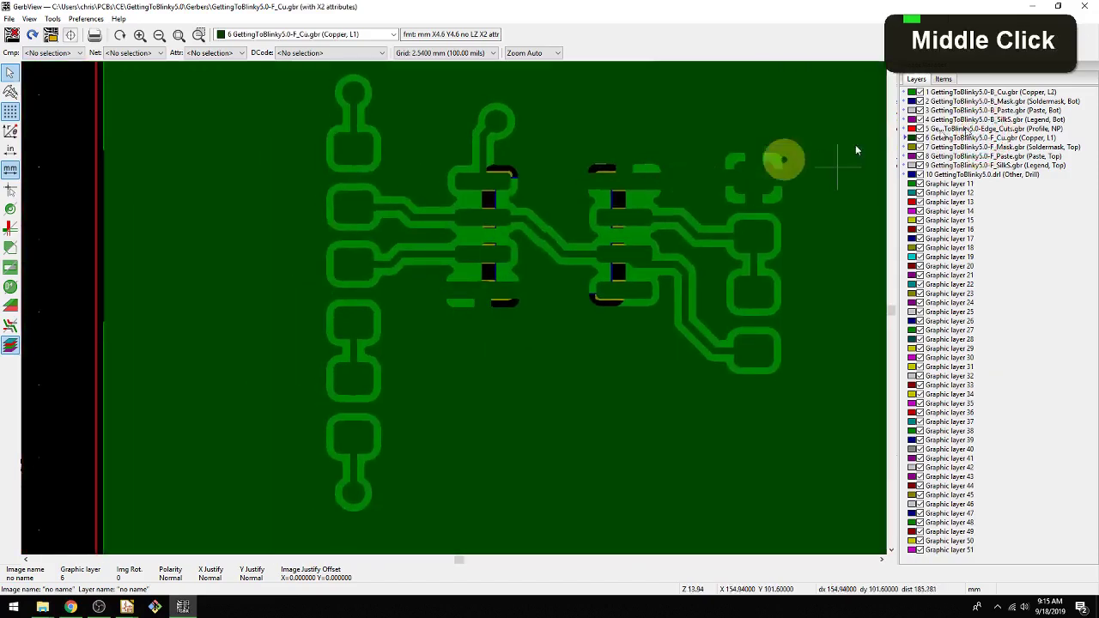
{"action": "double_click", "coordinate": [973, 147]}
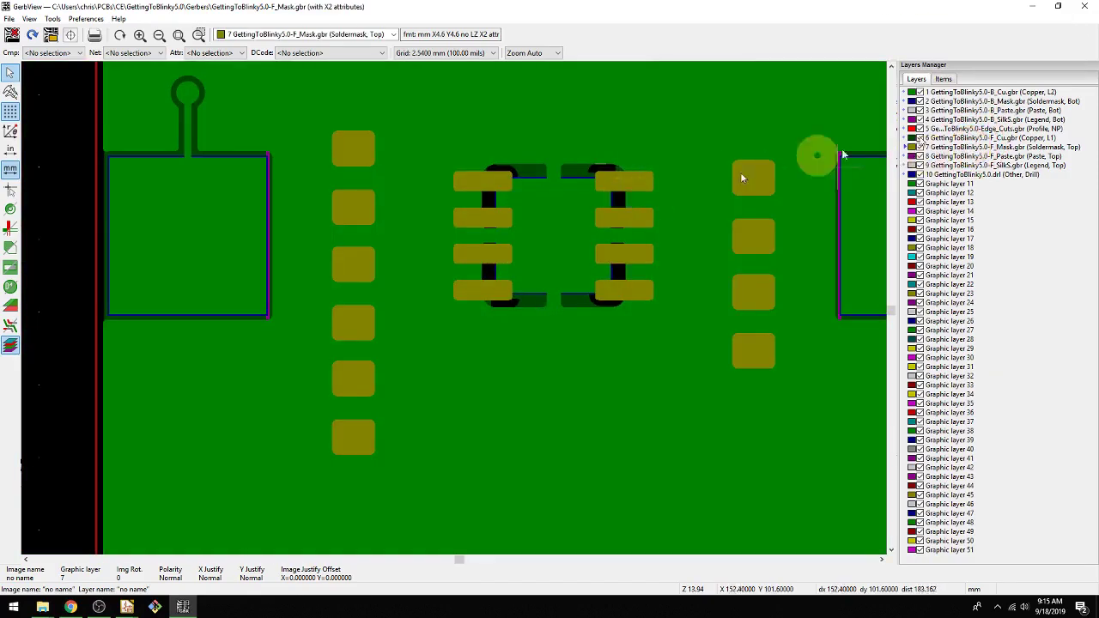
{"action": "left_click", "coordinate": [989, 138]}
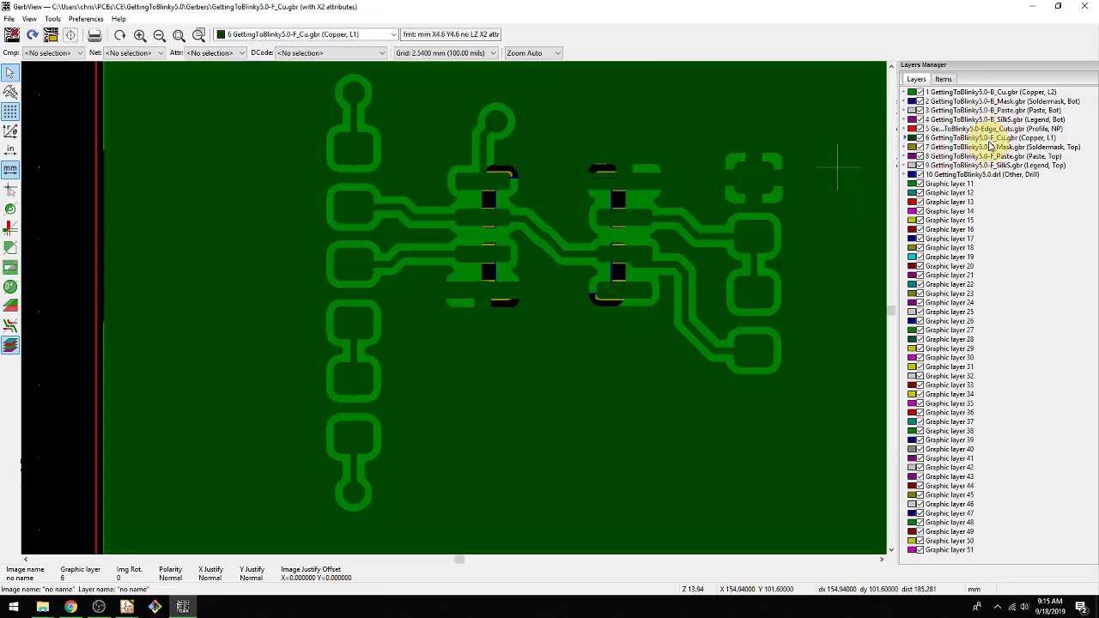
{"action": "left_click", "coordinate": [987, 147]}
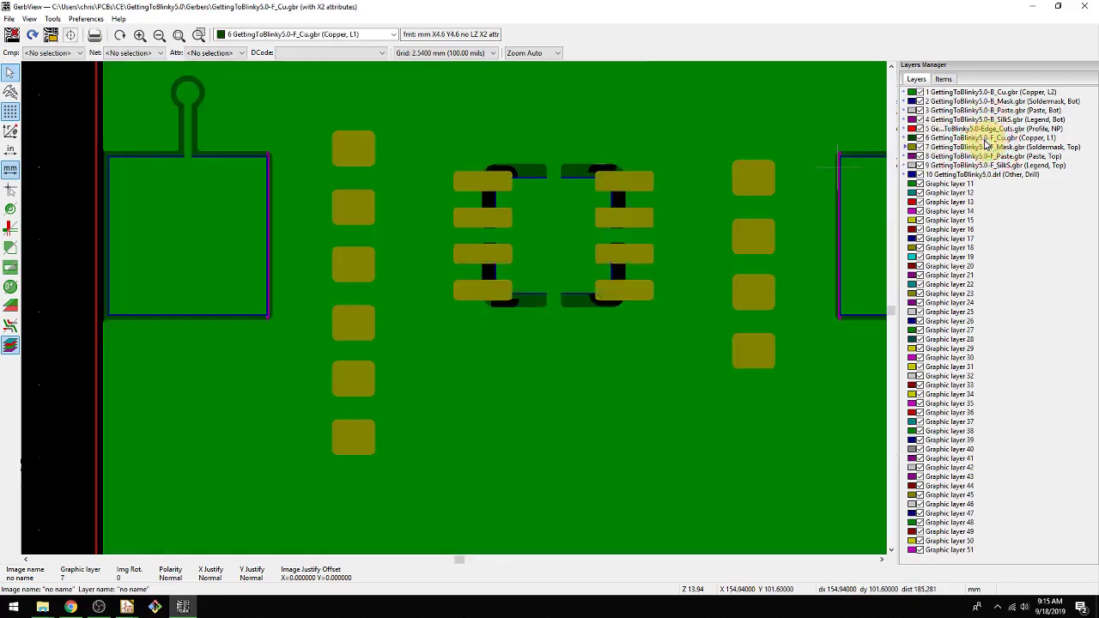
{"action": "left_click", "coordinate": [988, 138]}
{"action": "left_click", "coordinate": [988, 146]}
{"action": "double_click", "coordinate": [979, 155]}
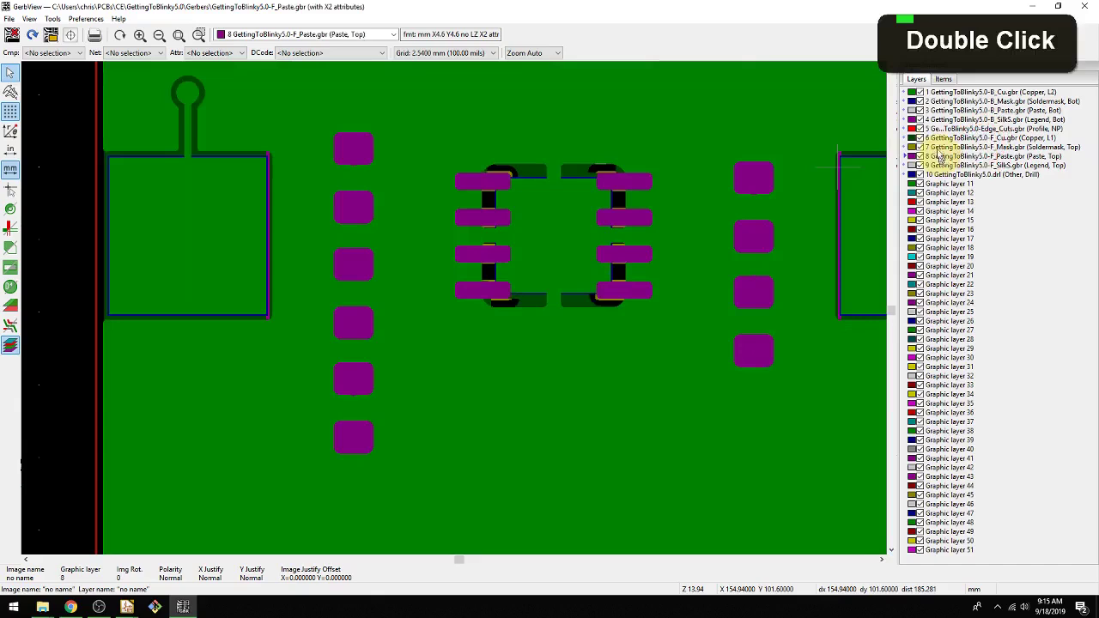
{"action": "double_click", "coordinate": [937, 157]}
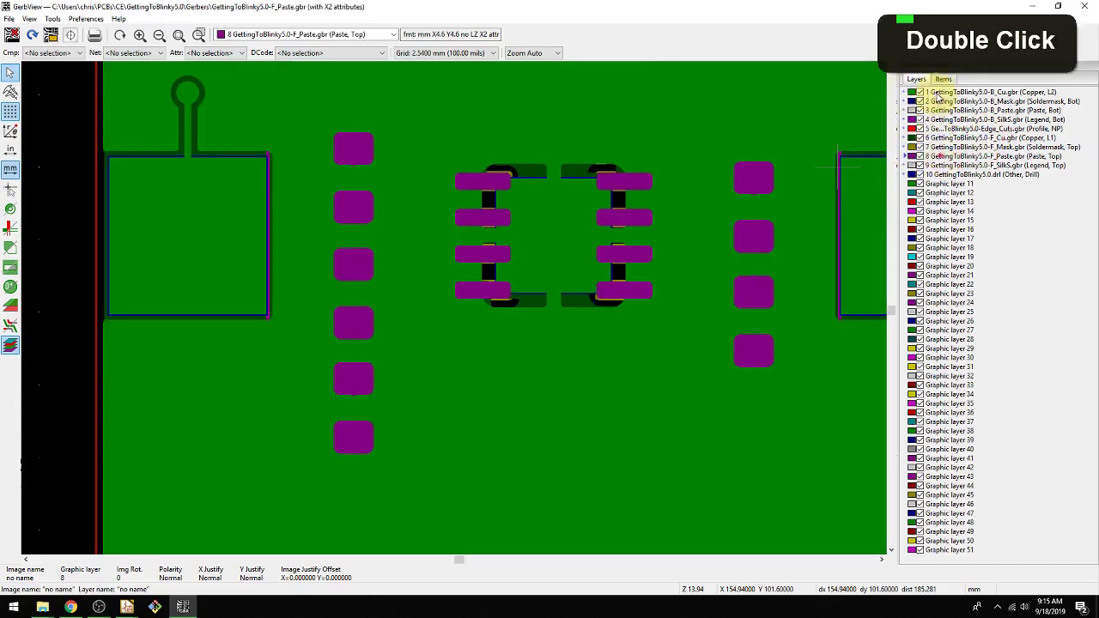
- Step through top copper, soldermask, paste and silkscreen, then show the drill layer's hole positions
{"action": "left_click", "coordinate": [939, 139]}
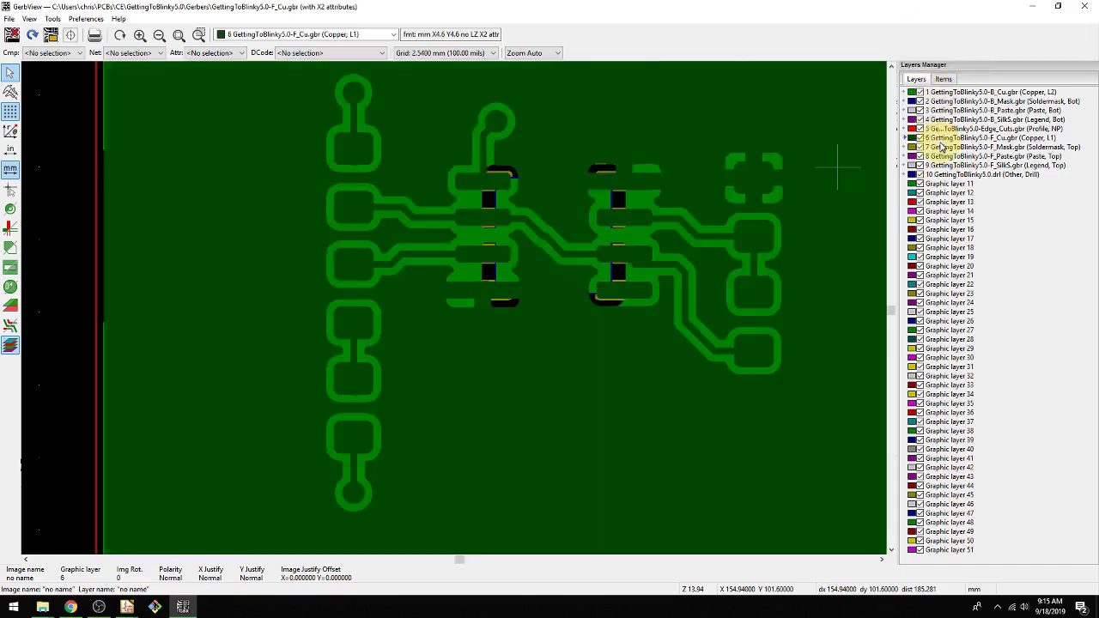
{"action": "left_click", "coordinate": [941, 148]}
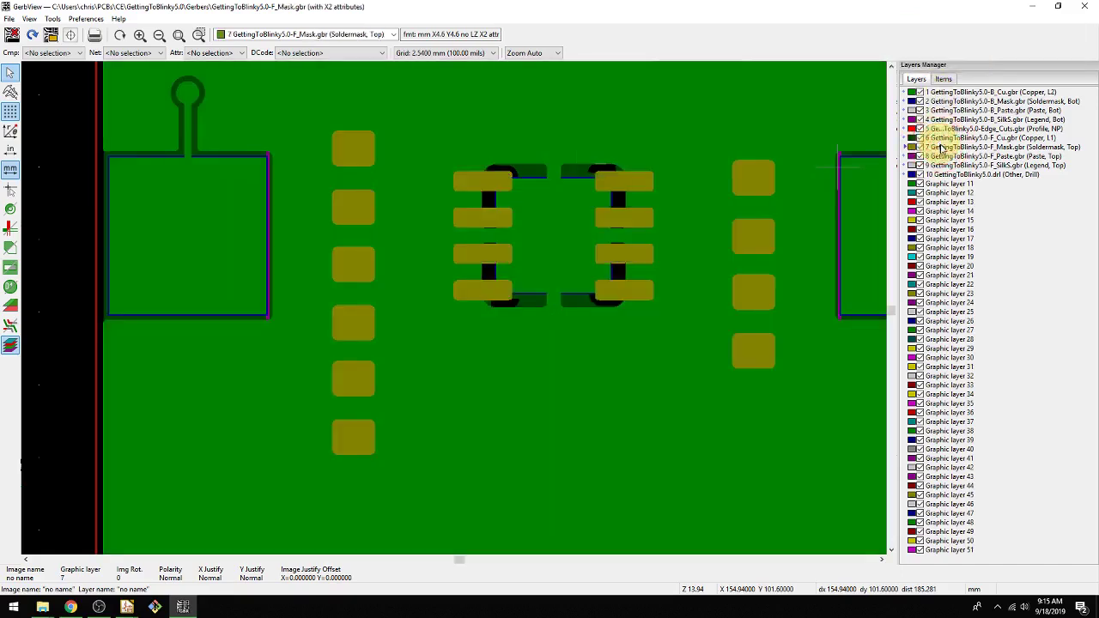
{"action": "middle_click", "coordinate": [676, 277]}
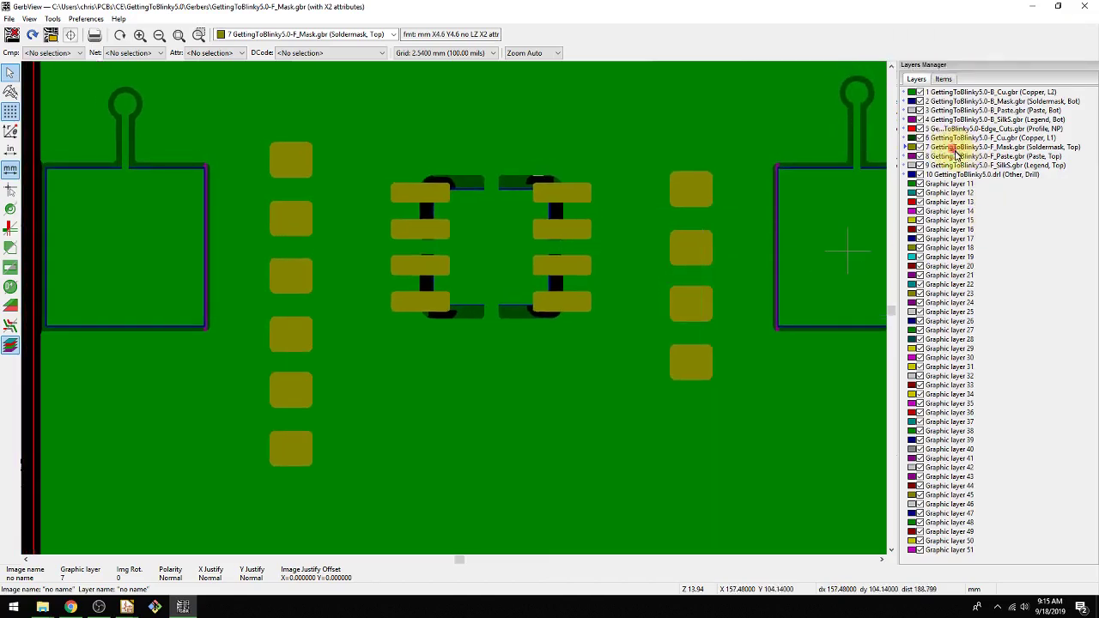
{"action": "left_click", "coordinate": [959, 156]}
{"action": "left_click", "coordinate": [948, 148]}
{"action": "left_click", "coordinate": [955, 166]}
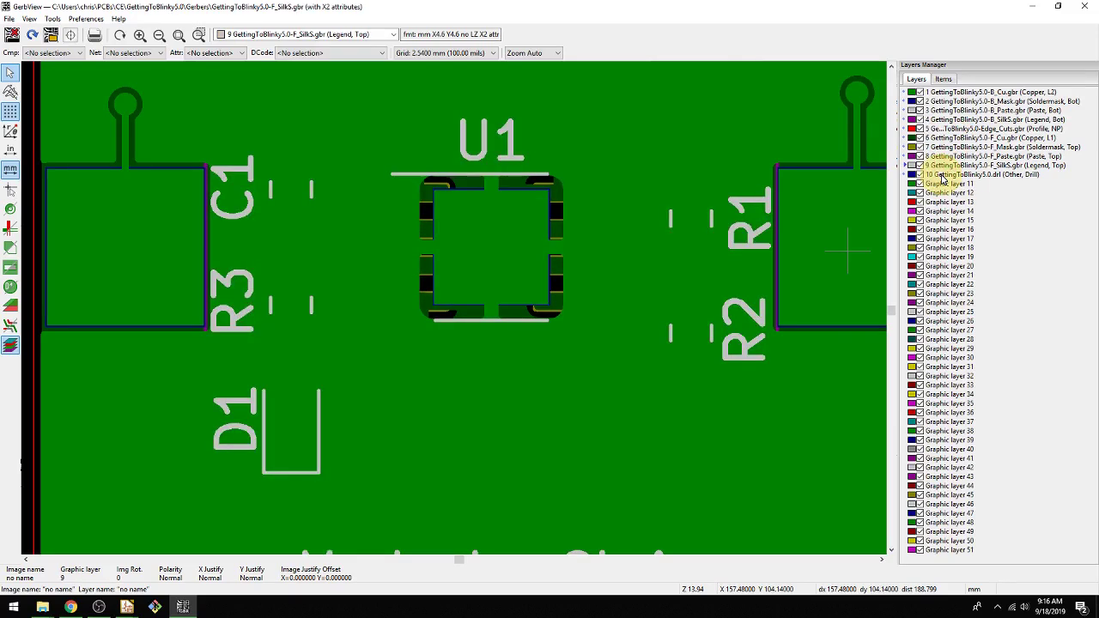
{"action": "left_click", "coordinate": [942, 176]}
{"action": "scroll", "coordinate": [455, 311], "scroll_direction": "down", "scroll_amount": 1}
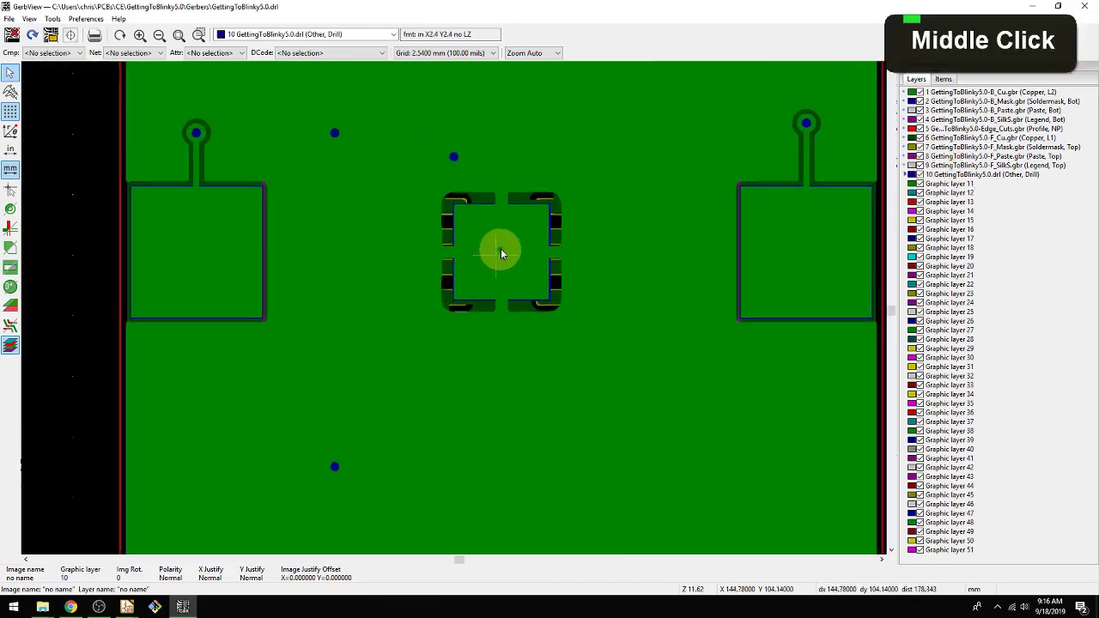
{"action": "middle_click_drag", "start_coordinate": [504, 251], "coordinate": [299, 421]}
{"action": "middle_click_drag", "start_coordinate": [341, 454], "coordinate": [393, 413]}
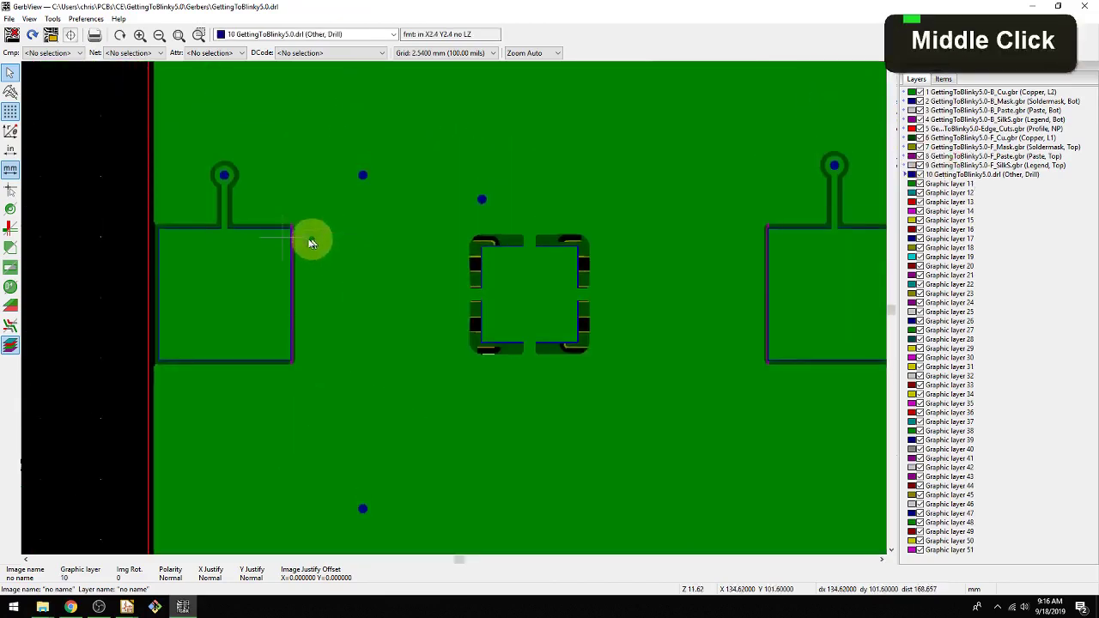
{"action": "middle_click_drag", "start_coordinate": [601, 216], "coordinate": [393, 203]}
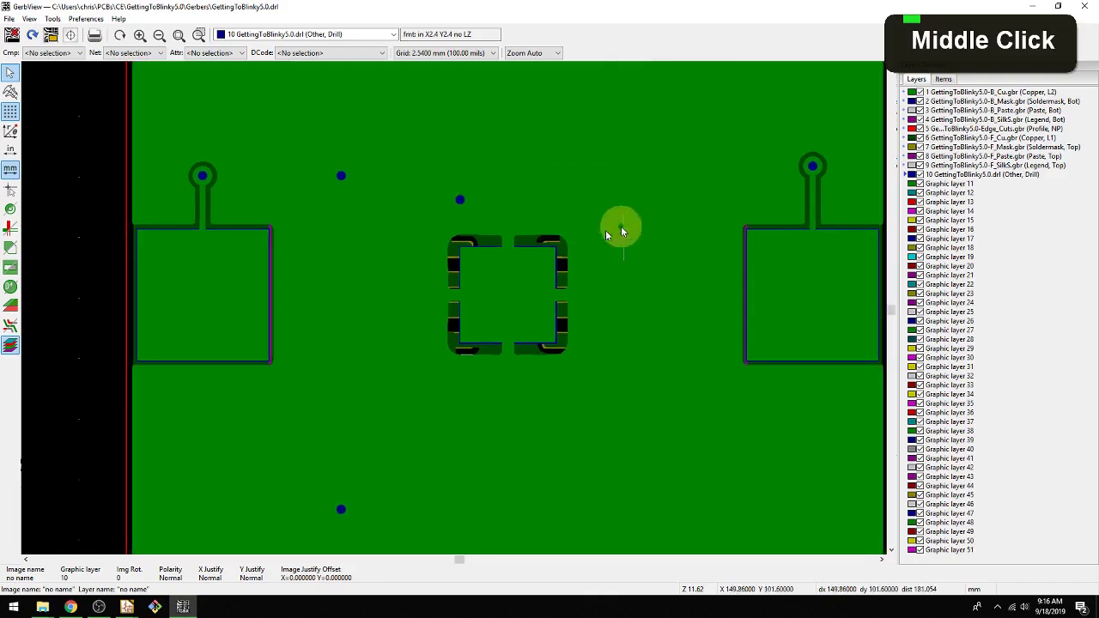
{"action": "middle_click_drag", "start_coordinate": [613, 228], "coordinate": [558, 174]}
- In the project folder, zip the Gerbers folder and name the archive GTB5.0.zip
{"action": "key", "text": "alt+Tab"}
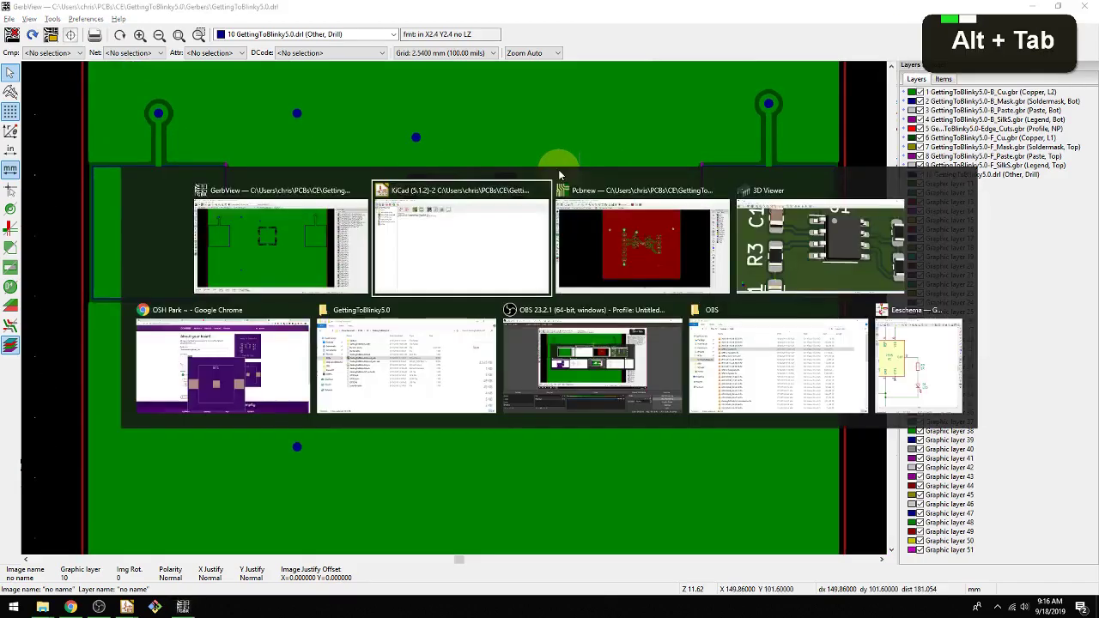
{"action": "key", "text": "alt+Tab"}
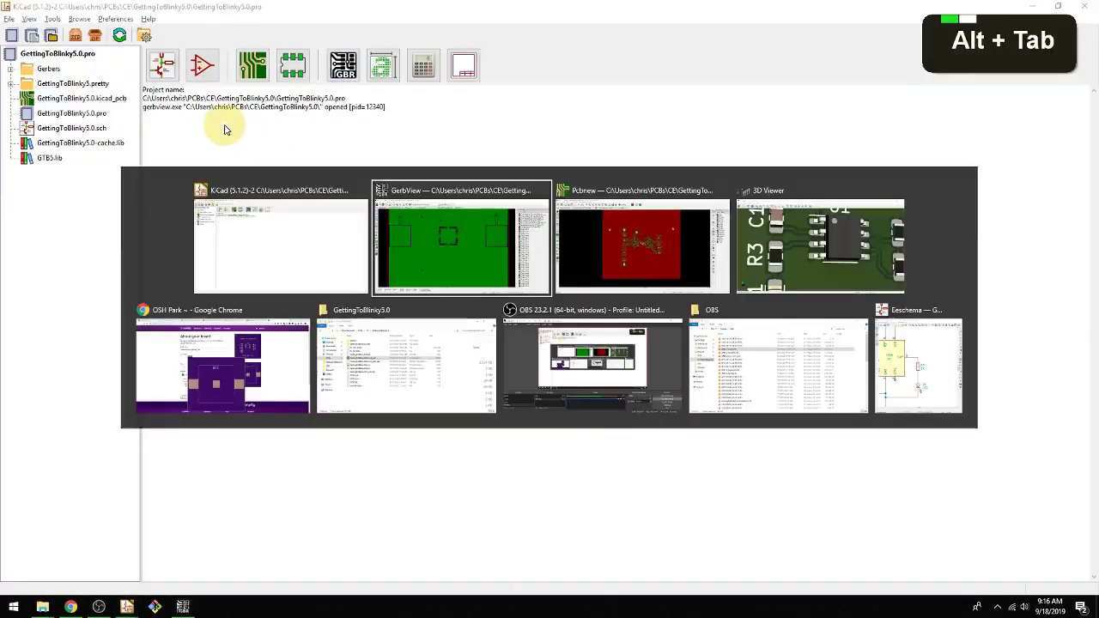
{"action": "key", "text": "alt+Tab"}
{"action": "key", "text": "alt+Tab"}
{"action": "key", "text": "alt+Tab"}
{"action": "key", "text": "alt+Tab"}
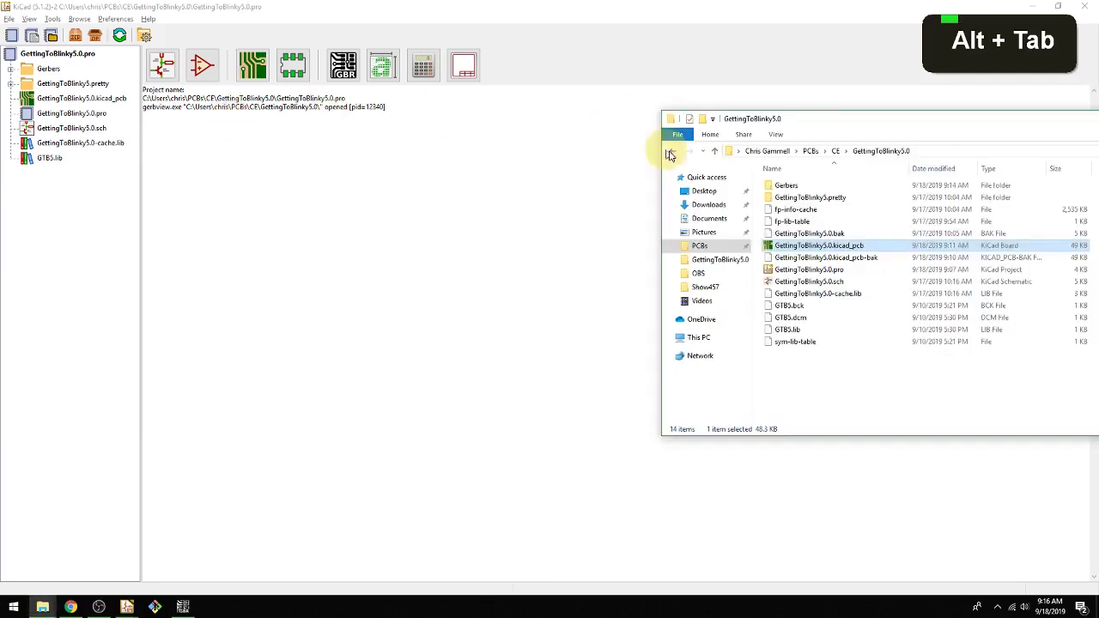
{"action": "right_click", "coordinate": [782, 186]}
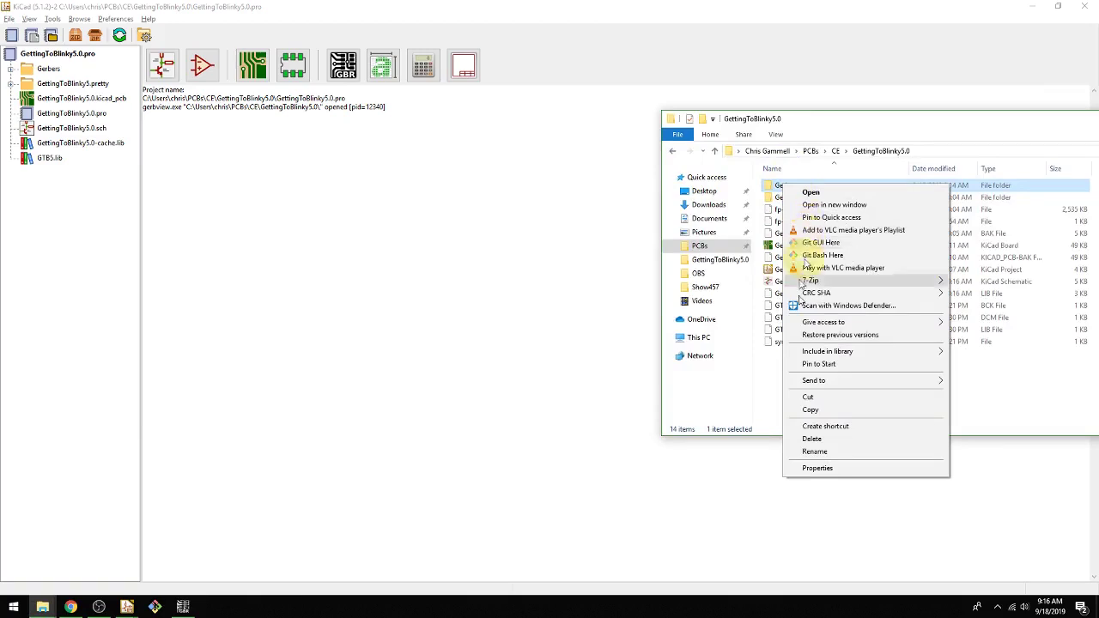
{"action": "mouse_move", "coordinate": [799, 381]}
{"action": "left_click", "coordinate": [1016, 407]}
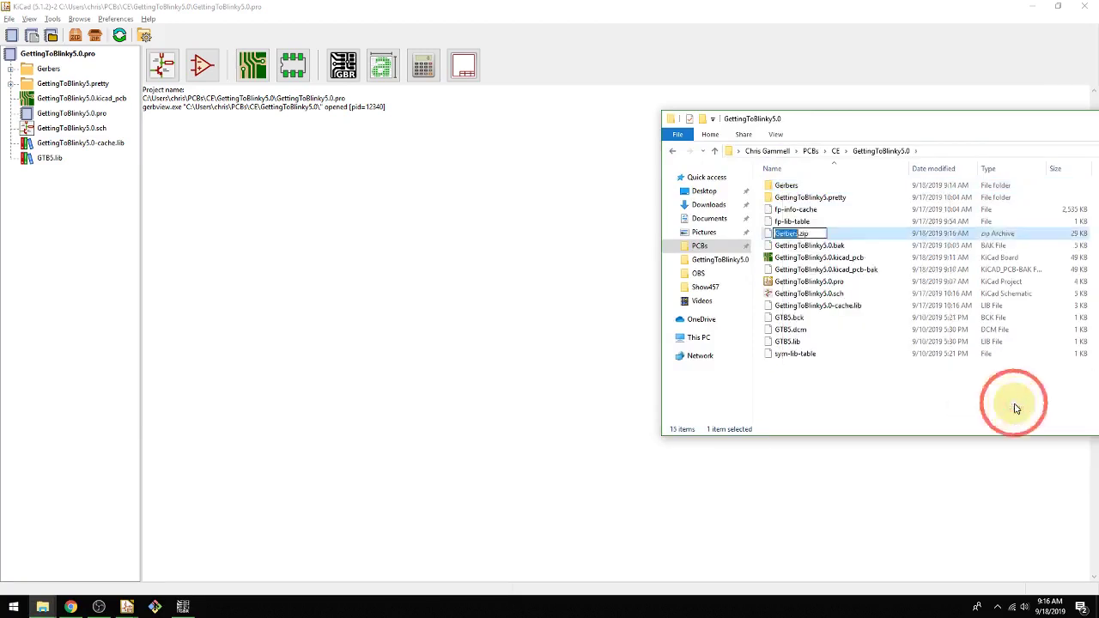
{"action": "type", "text": "GT"}
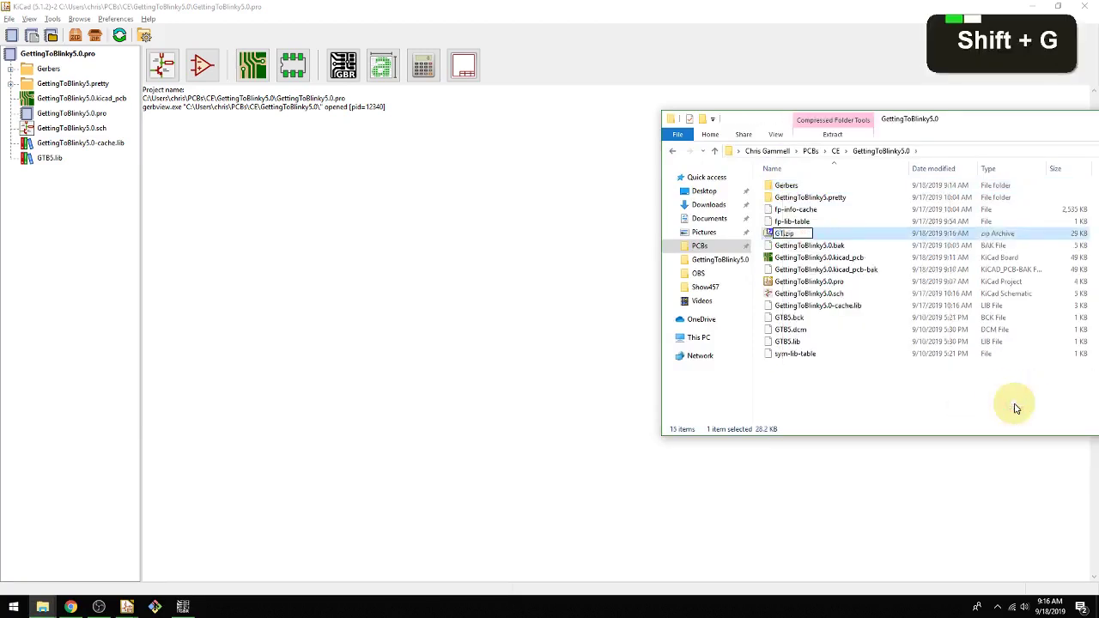
{"action": "type", "text": "B5.0"}
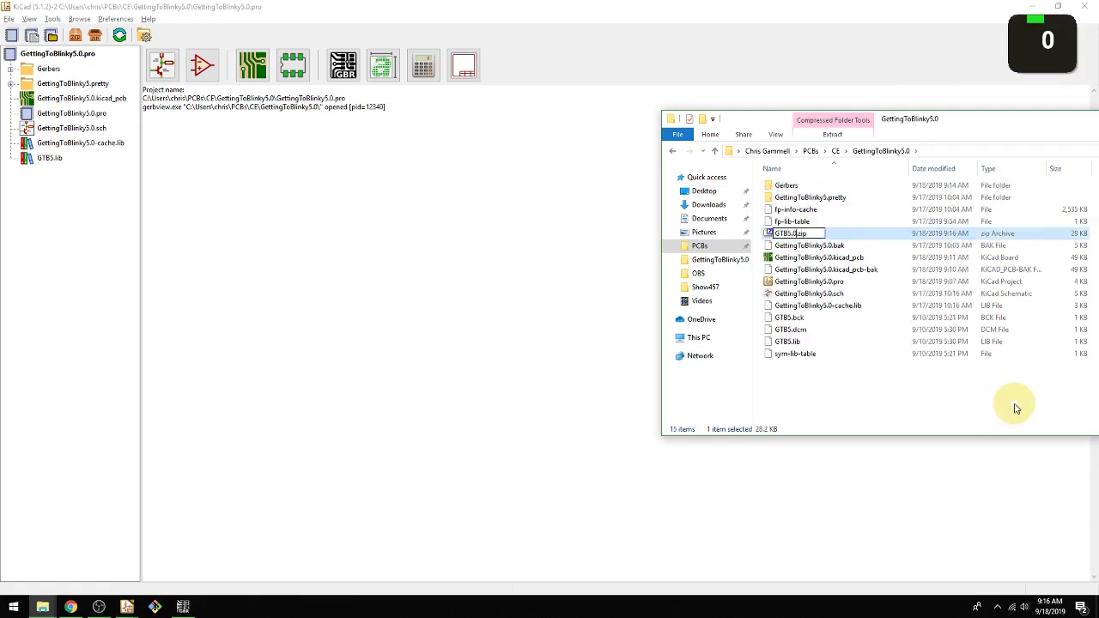
{"action": "key", "text": "Return"}
- Drag GTB5.0.zip from the project folder onto the OSH Park upload page
{"action": "key", "text": "alt+Tab"}
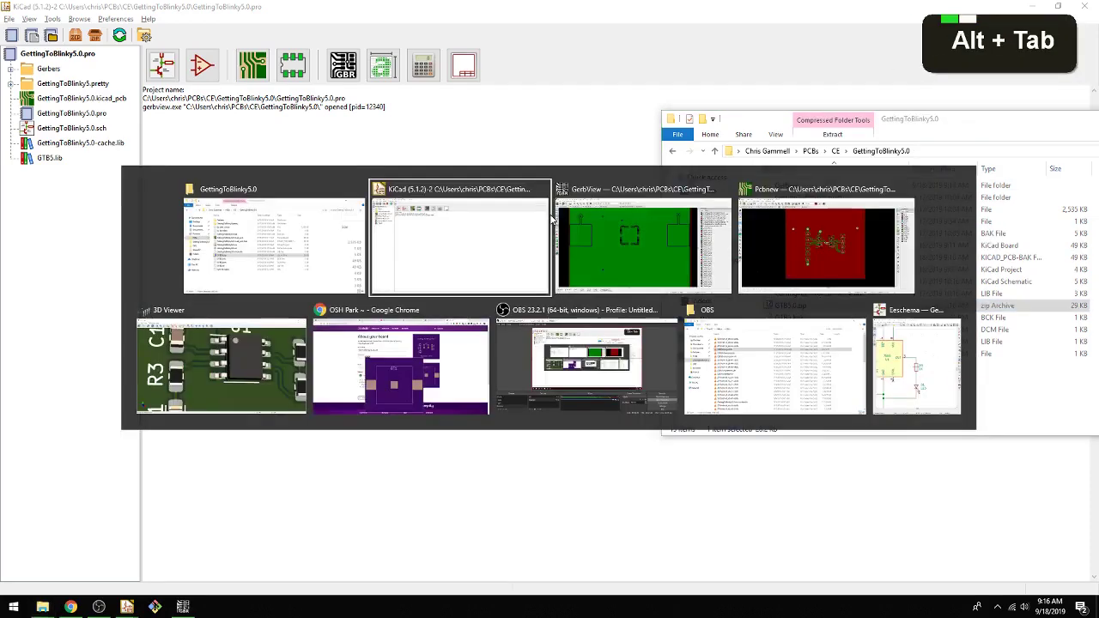
{"action": "key", "text": "alt+Tab"}
{"action": "key", "text": "alt+Tab"}
{"action": "key", "text": "alt+Tab"}
{"action": "key", "text": "alt+Tab"}
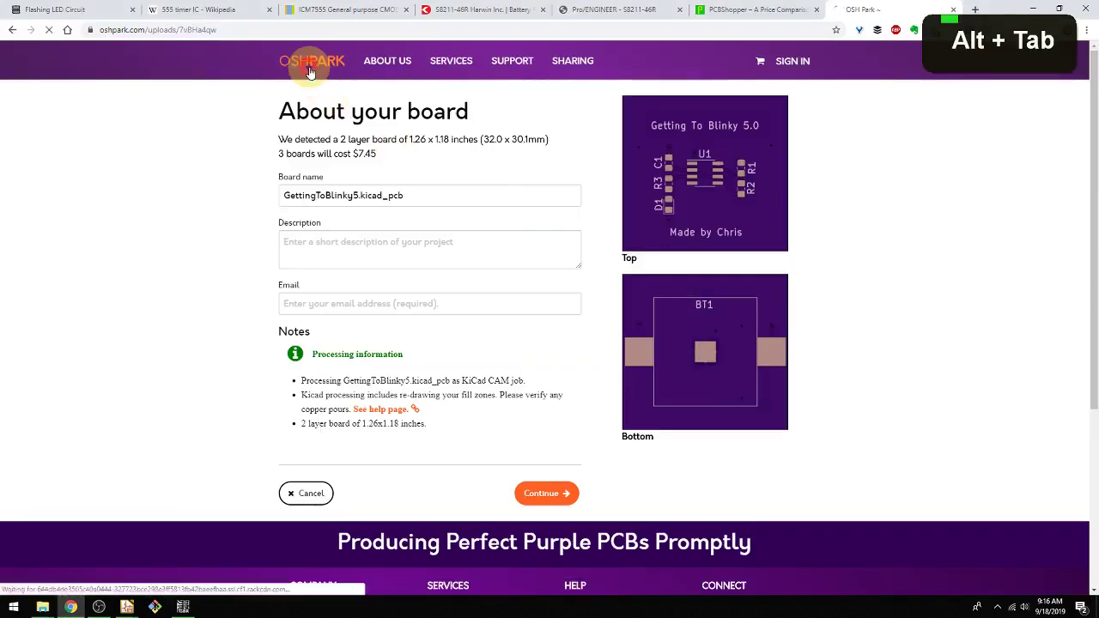
{"action": "key", "text": "alt+Tab"}
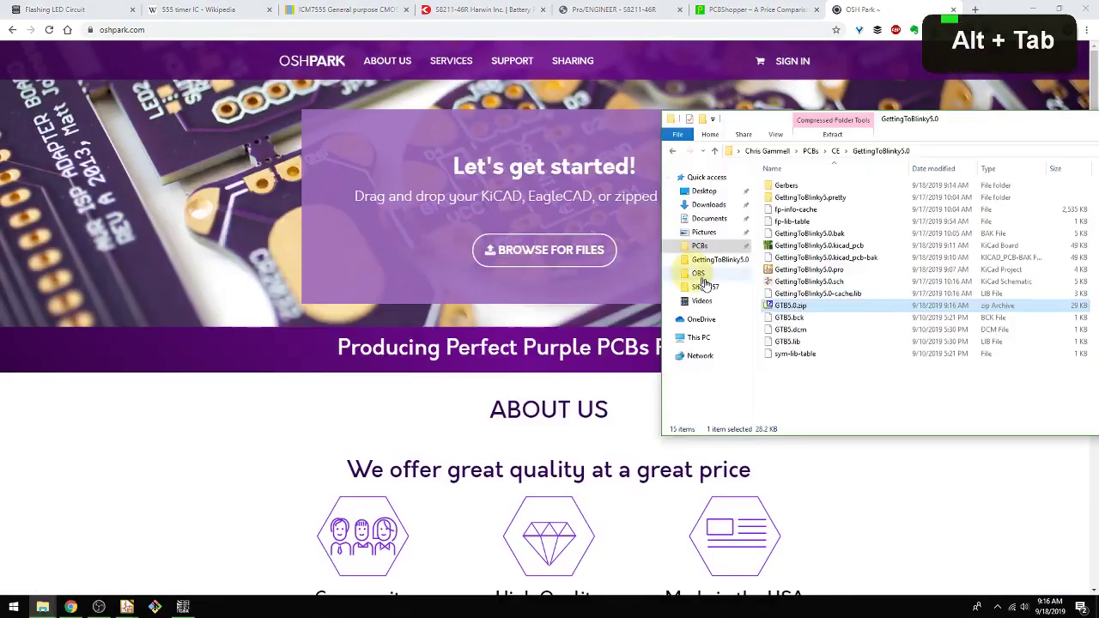
{"action": "left_click_drag", "start_coordinate": [788, 306], "coordinate": [556, 231]}
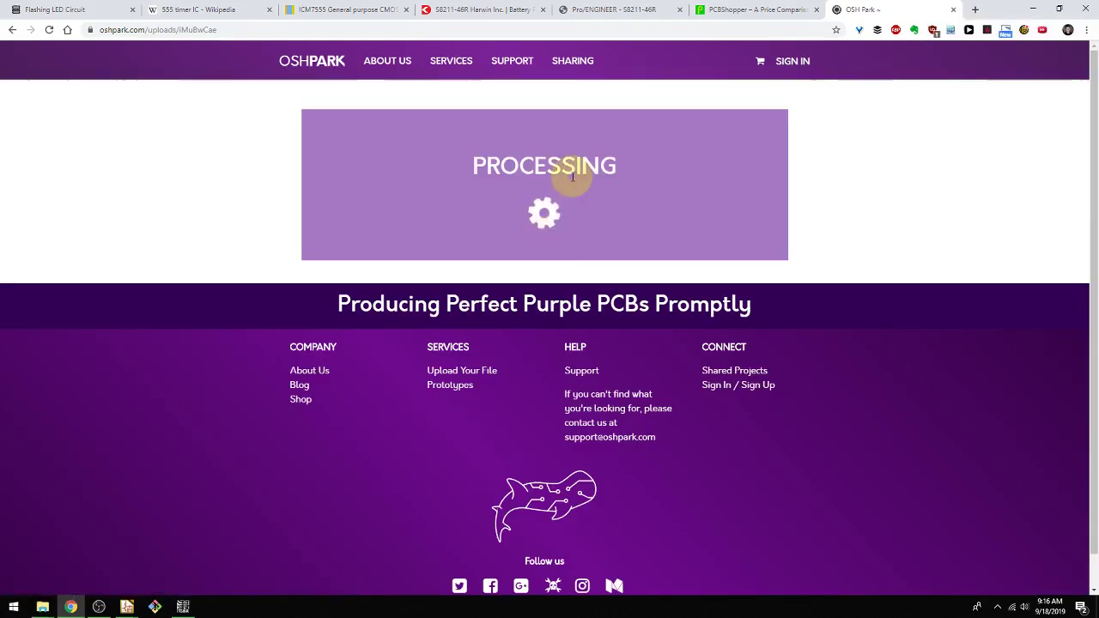
- Glance at PCBShopper, then enlarge the board's top preview on OSH Park
{"action": "left_click", "coordinate": [712, 10]}
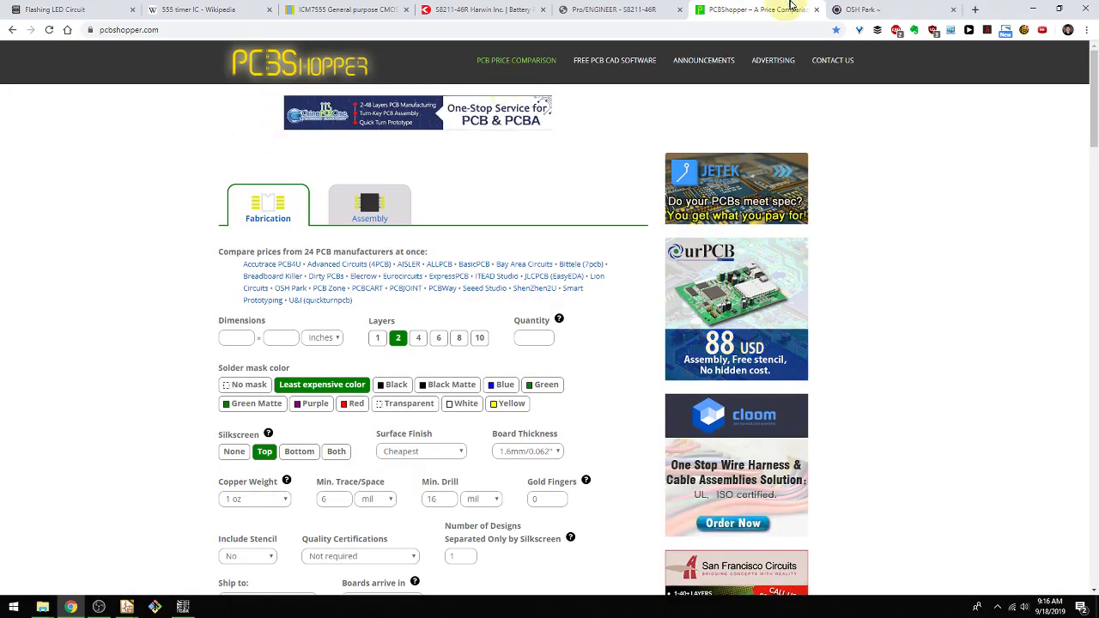
{"action": "left_click", "coordinate": [858, 9]}
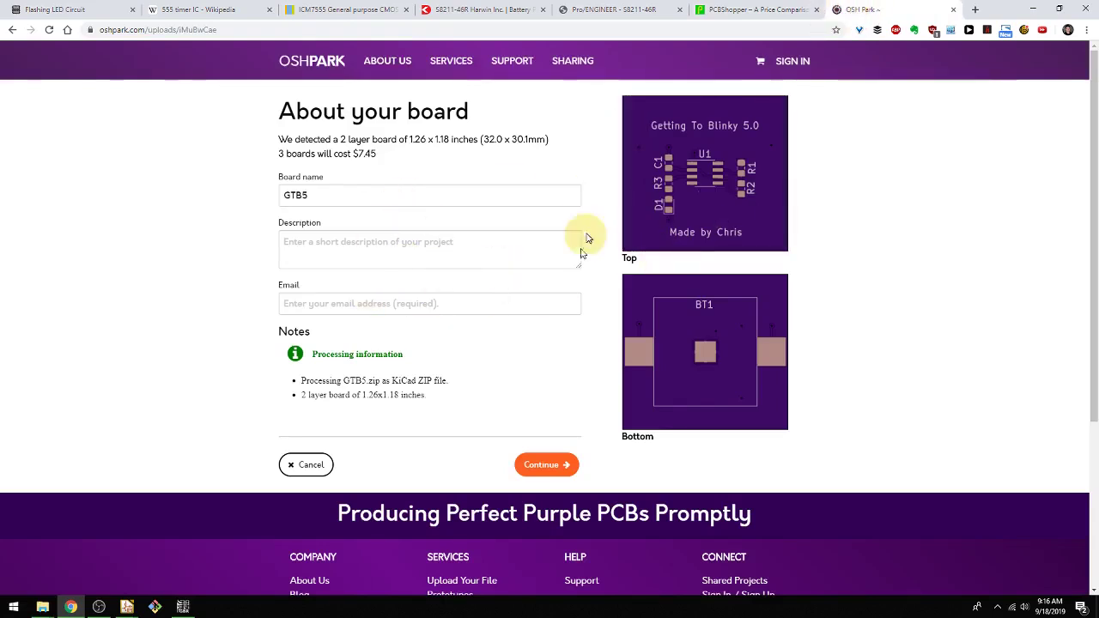
{"action": "mouse_move", "coordinate": [643, 160]}
{"action": "left_click", "coordinate": [683, 142]}
- Check the OSH Park board summary and scroll through the PCBShopper comparison form
{"action": "left_click", "coordinate": [769, 10]}
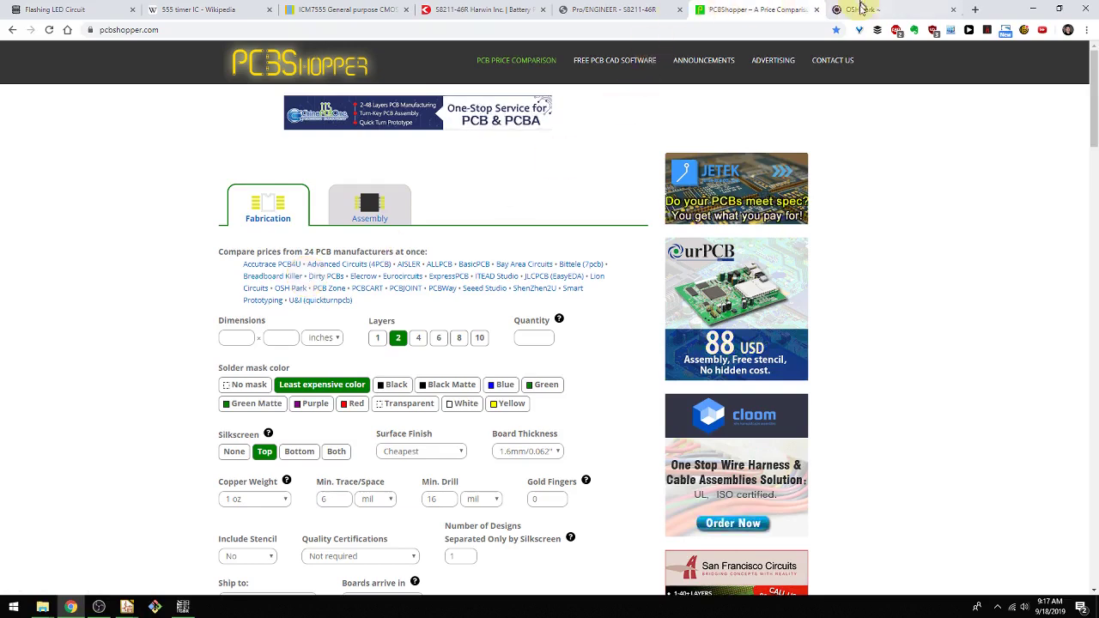
{"action": "left_click", "coordinate": [857, 11]}
{"action": "left_click", "coordinate": [806, 10]}
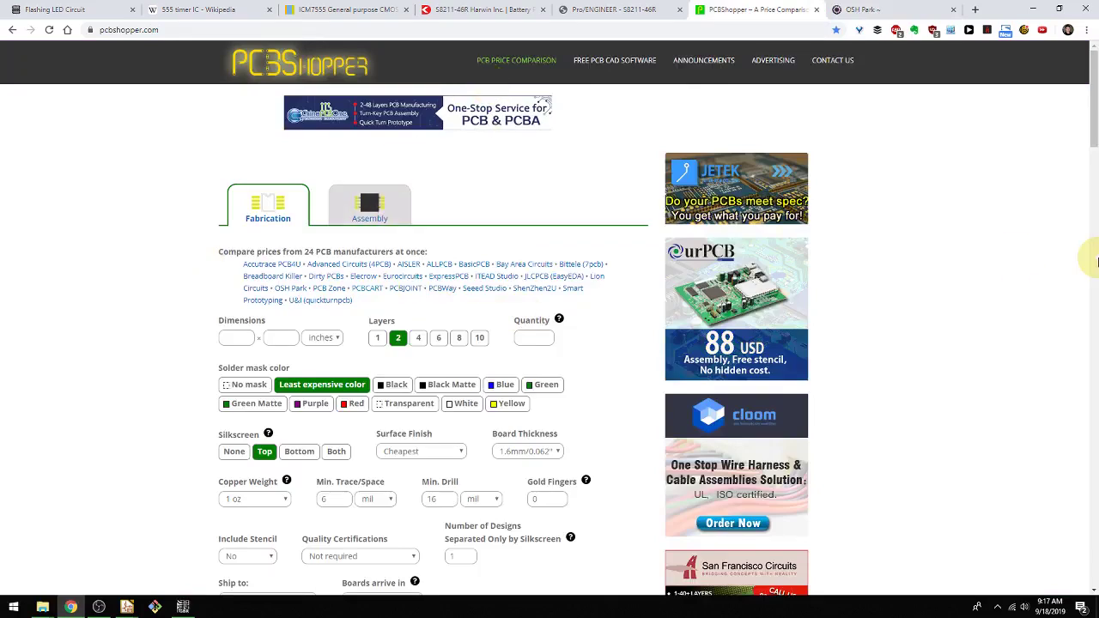
{"action": "scroll", "coordinate": [1057, 260], "scroll_direction": "up", "scroll_amount": 1}
{"action": "scroll", "coordinate": [1058, 266], "scroll_direction": "down", "scroll_amount": 1}
{"action": "scroll", "coordinate": [1059, 265], "scroll_direction": "down", "scroll_amount": 1}
{"action": "scroll", "coordinate": [1060, 263], "scroll_direction": "up", "scroll_amount": 3}
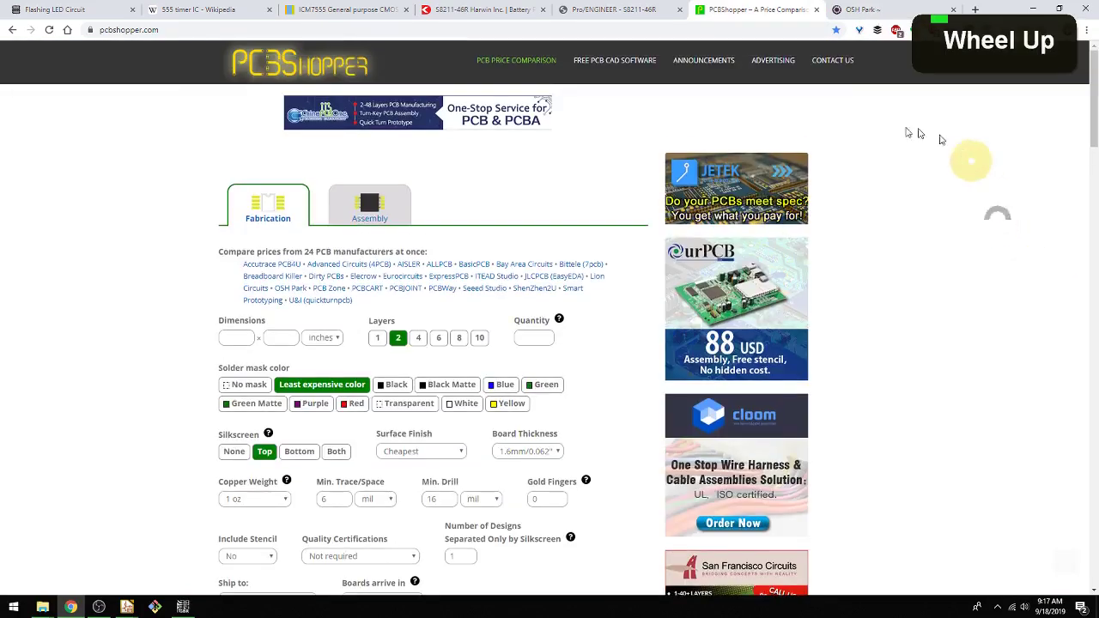
- Back on the OSH Park summary, highlight the detected board size and $7.45 price for 3 boards
{"action": "left_click", "coordinate": [846, 7]}
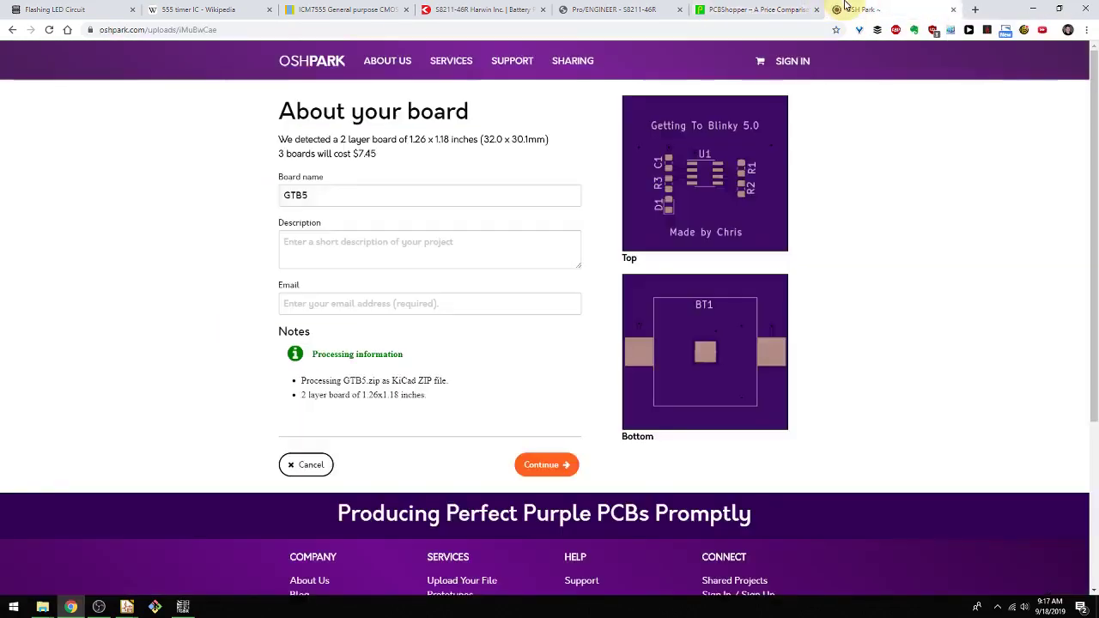
{"action": "key", "text": "alt+Tab"}
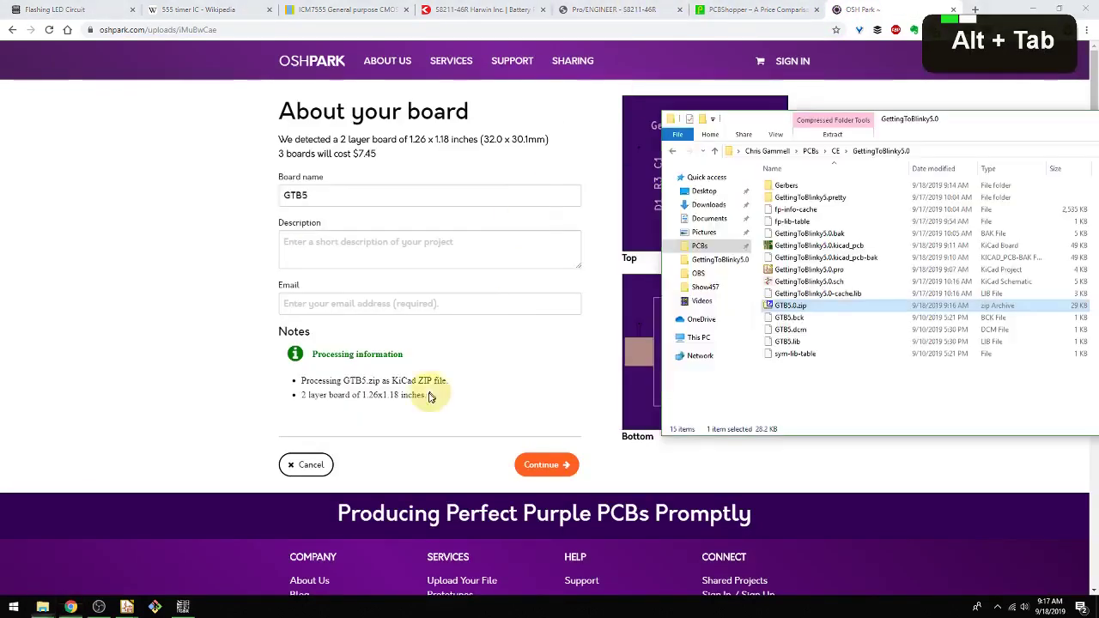
{"action": "left_click", "coordinate": [221, 367]}
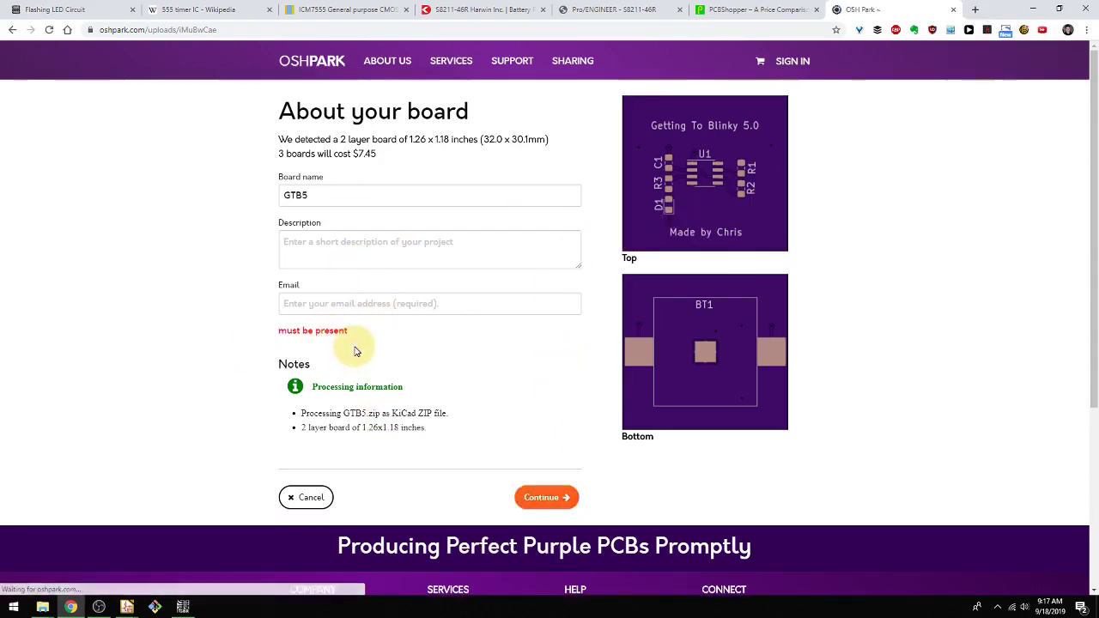
{"action": "left_click", "coordinate": [348, 305]}
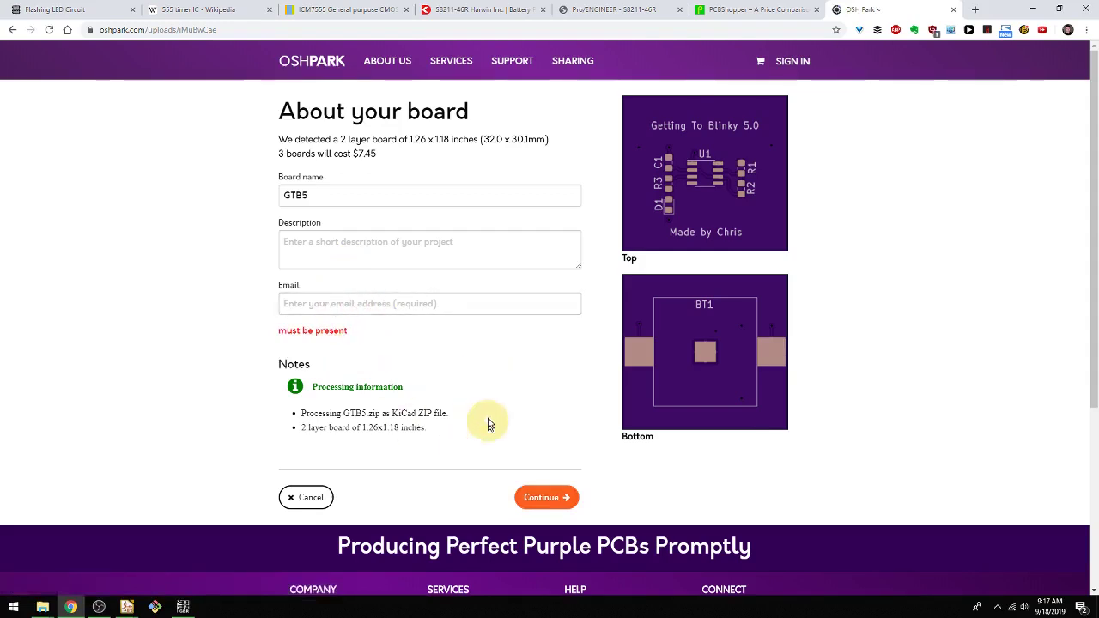
{"action": "middle_click", "coordinate": [590, 382]}
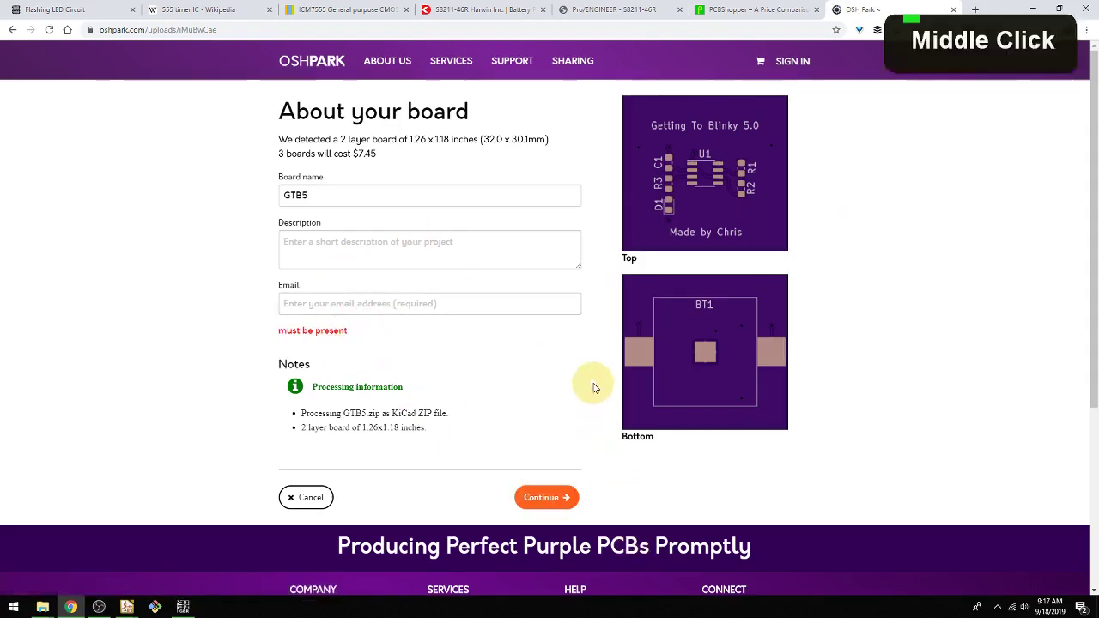
{"action": "left_click_drag", "start_coordinate": [378, 154], "coordinate": [342, 146]}
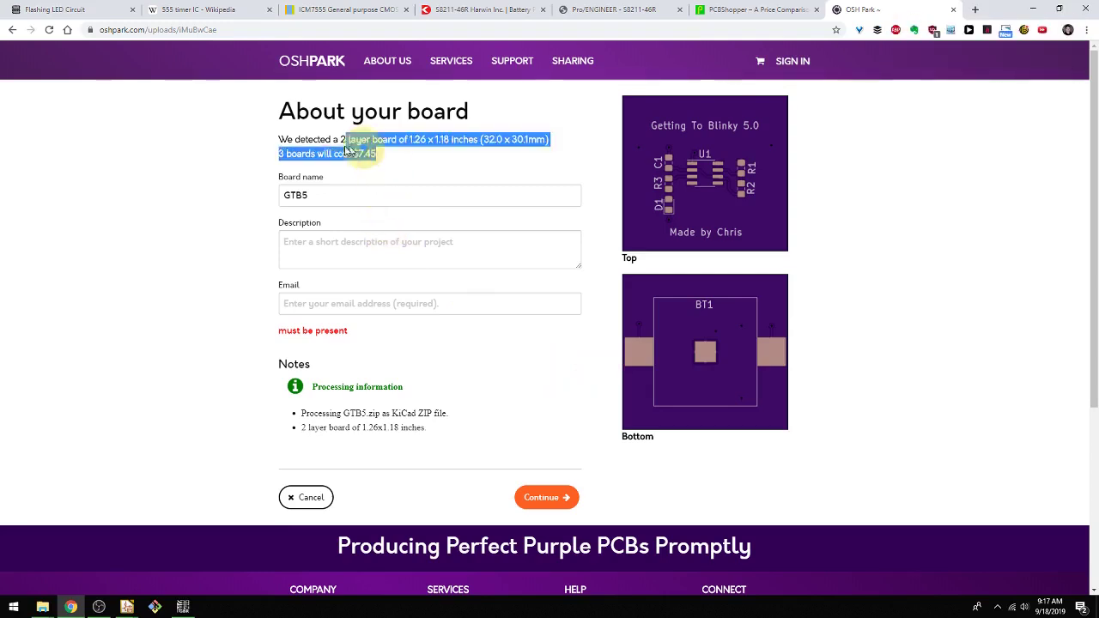
{"action": "left_click", "coordinate": [361, 158]}
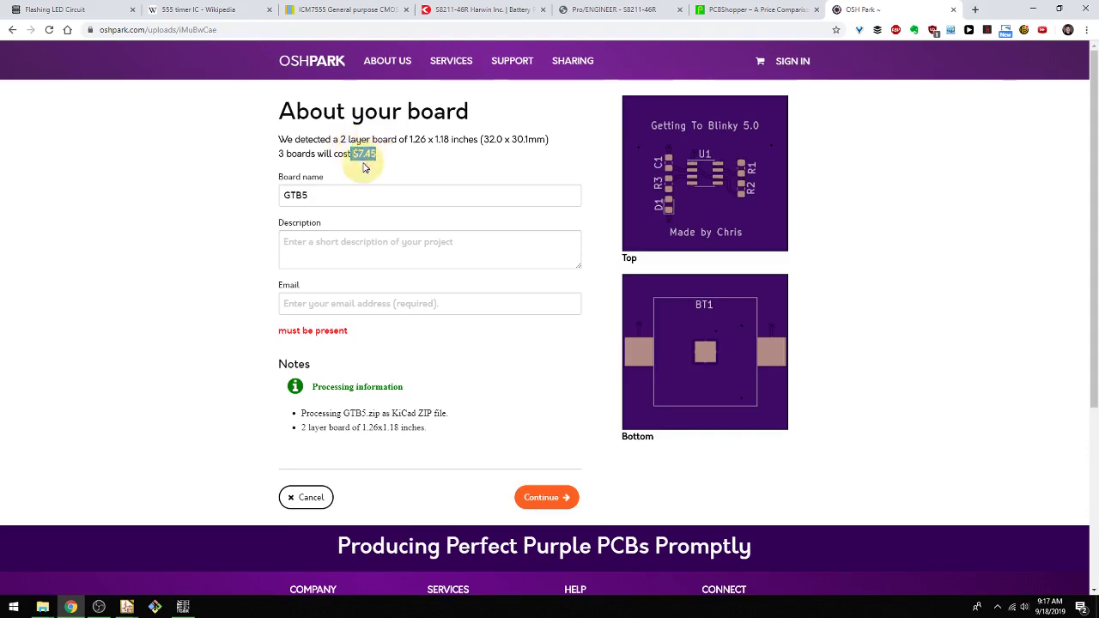
{"action": "left_click", "coordinate": [422, 177]}
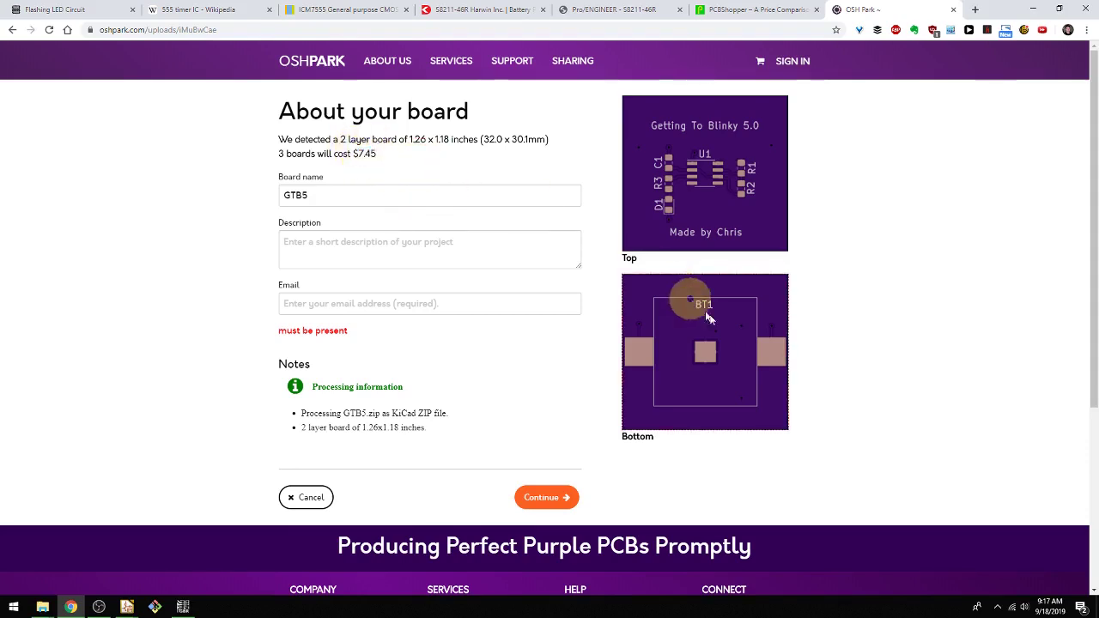
- View the GTB5 board's enlarged bottom-side preview showing the BT1 battery footprint
{"action": "mouse_move", "coordinate": [728, 341]}
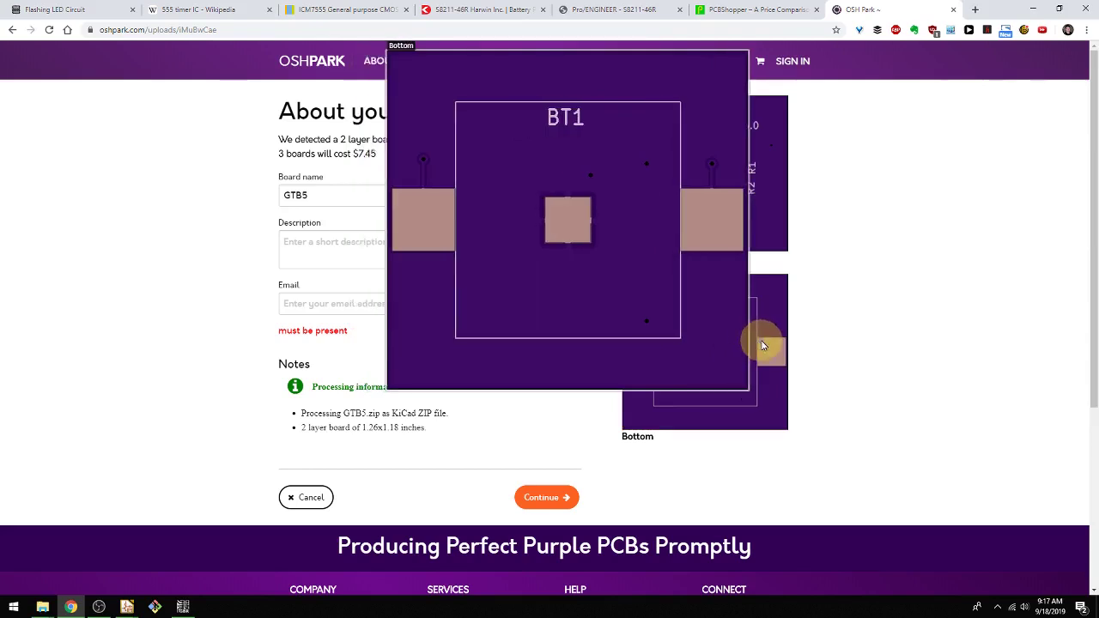